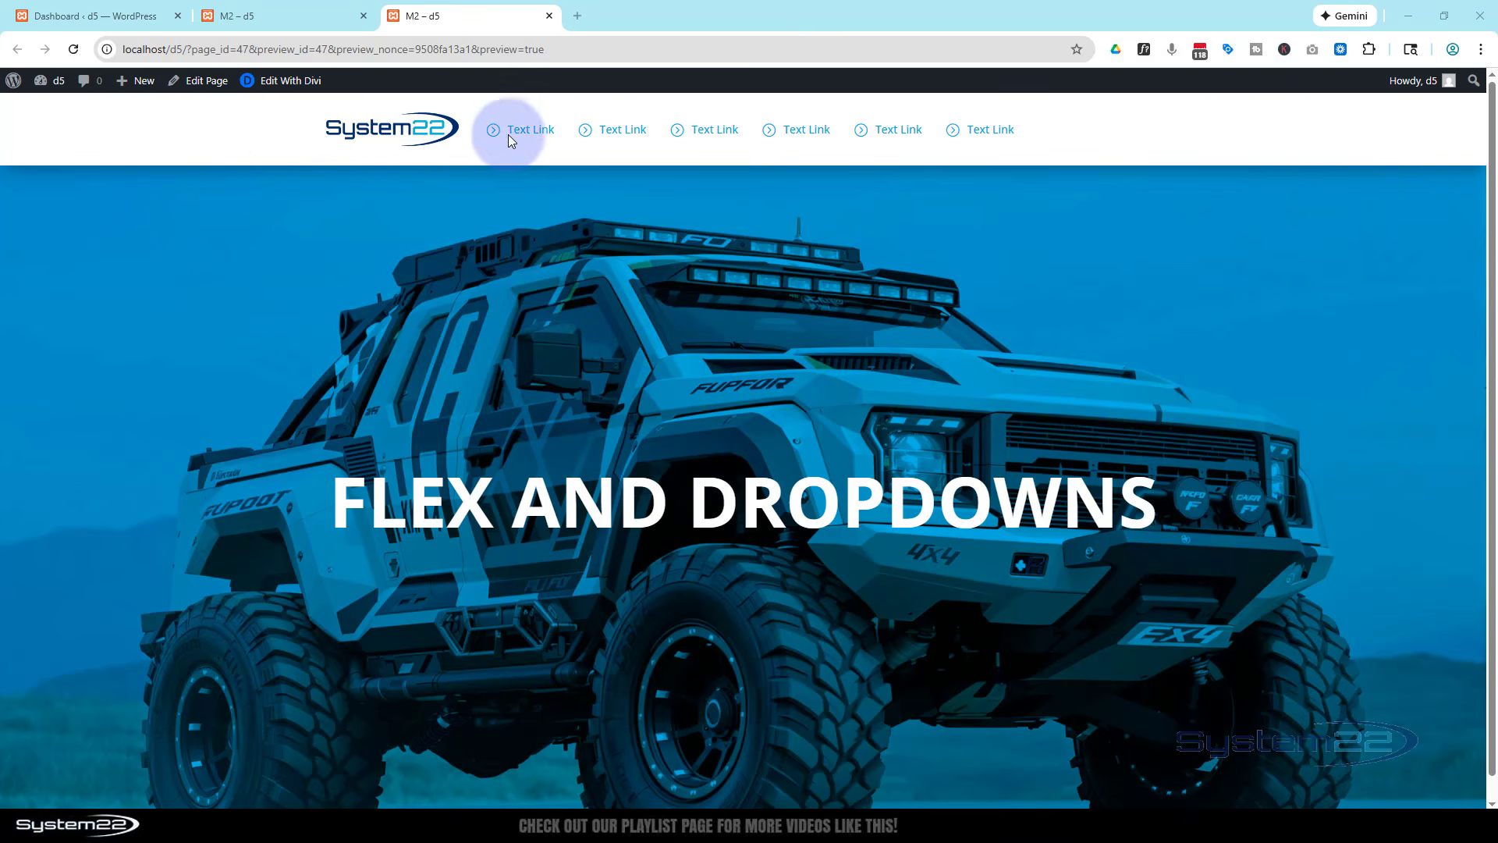
Preview the finished header at iPad Air size and check its hamburger menu and the nested dropdown under the third link.
mouse_move(718, 140)
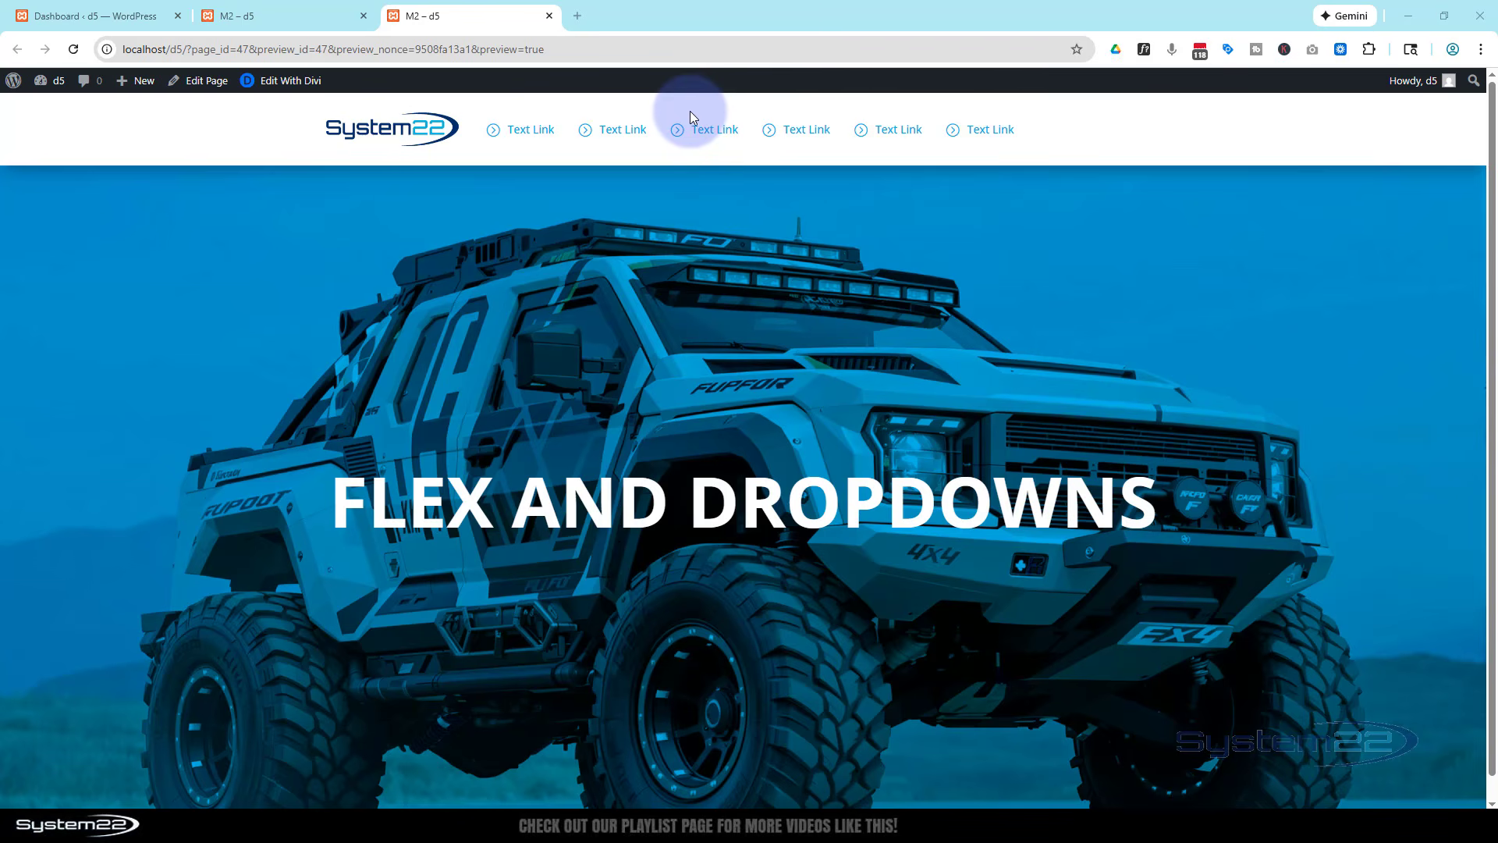
key("ctrl+shift+i")
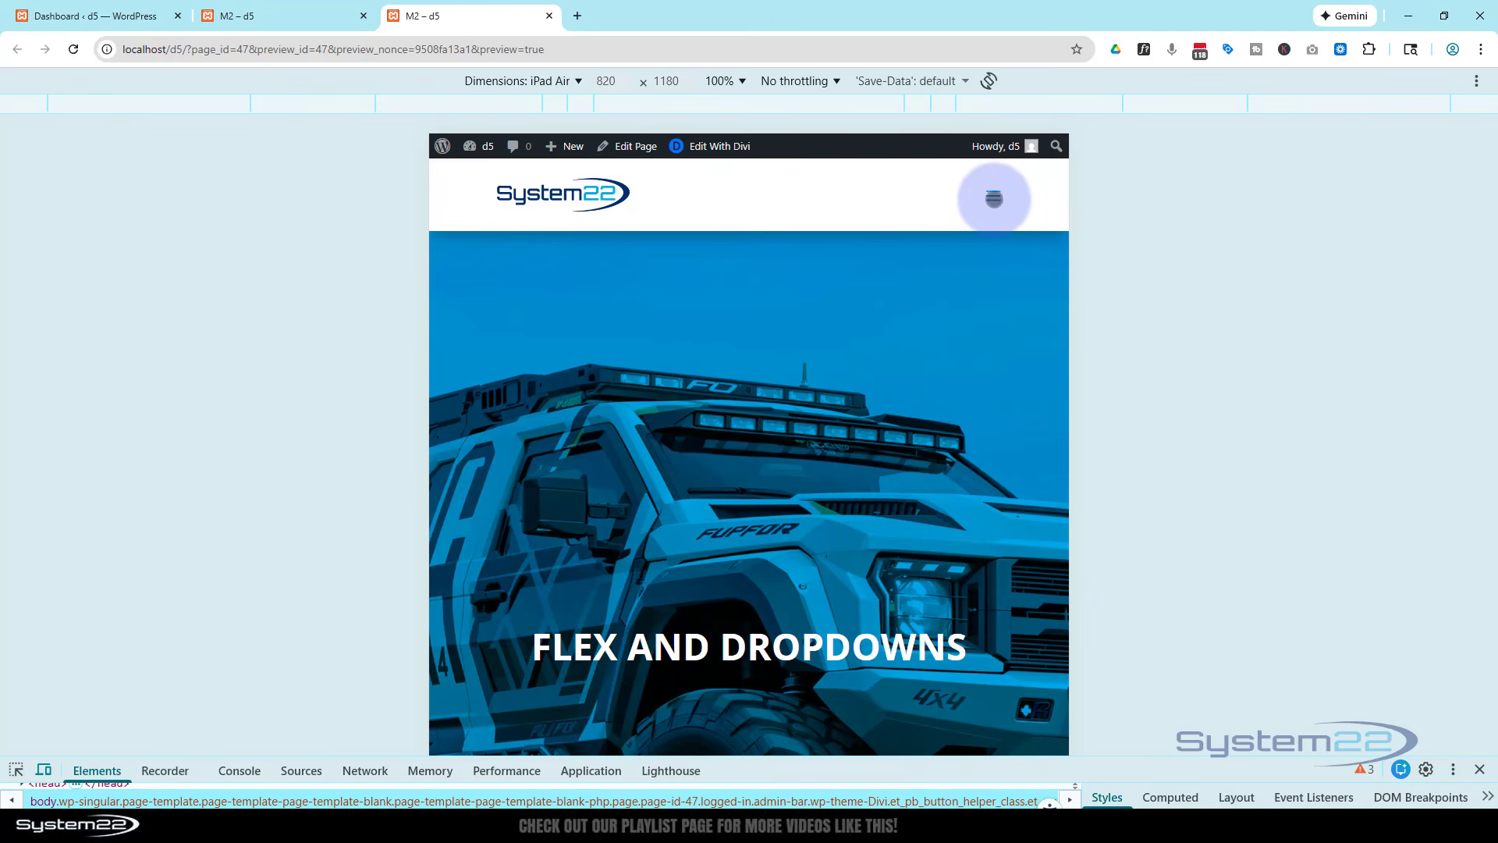
left_click(994, 198)
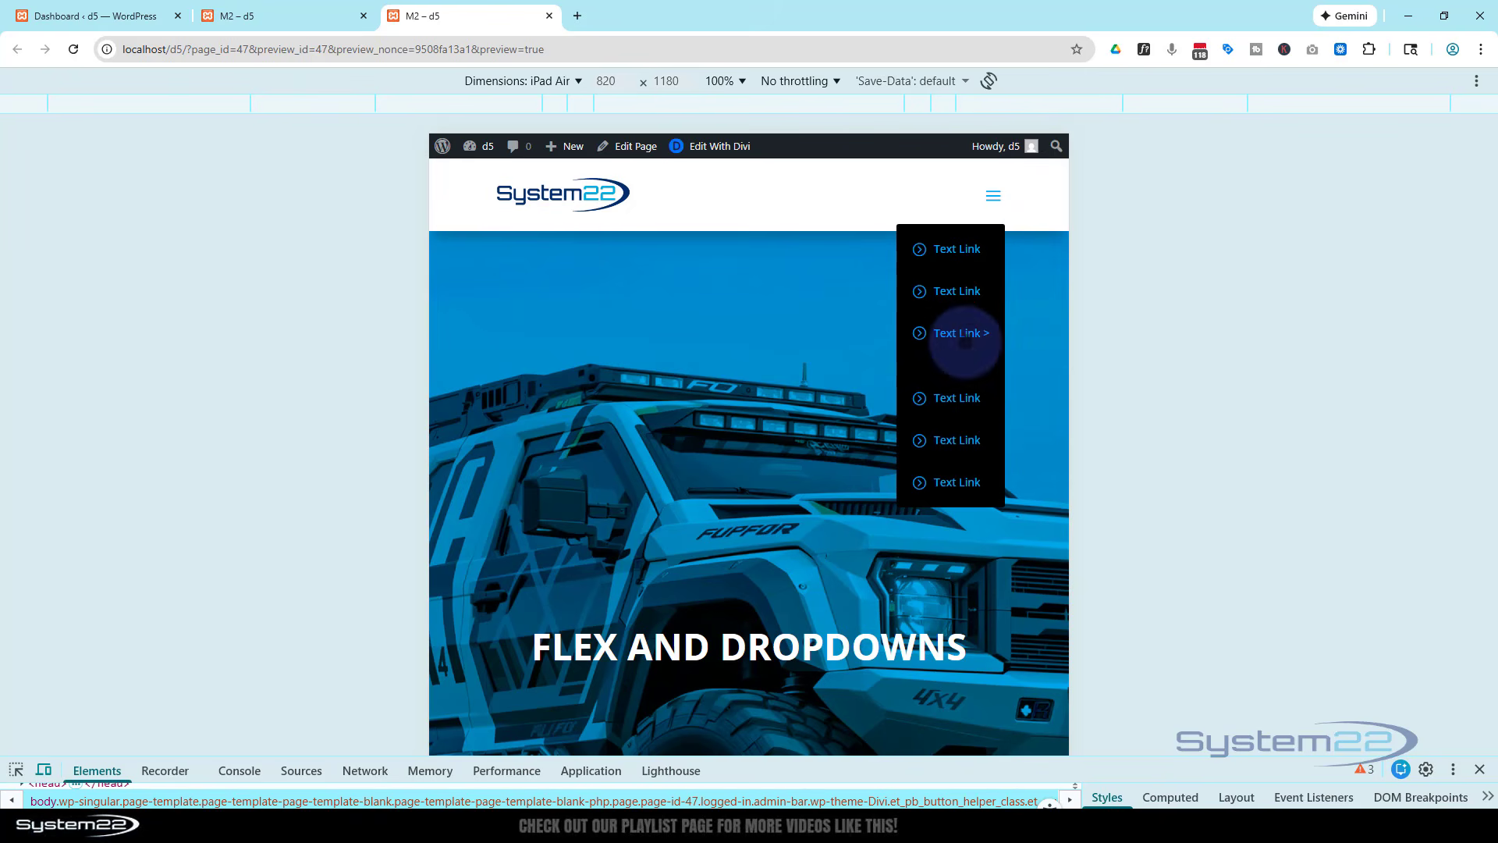
left_click(965, 342)
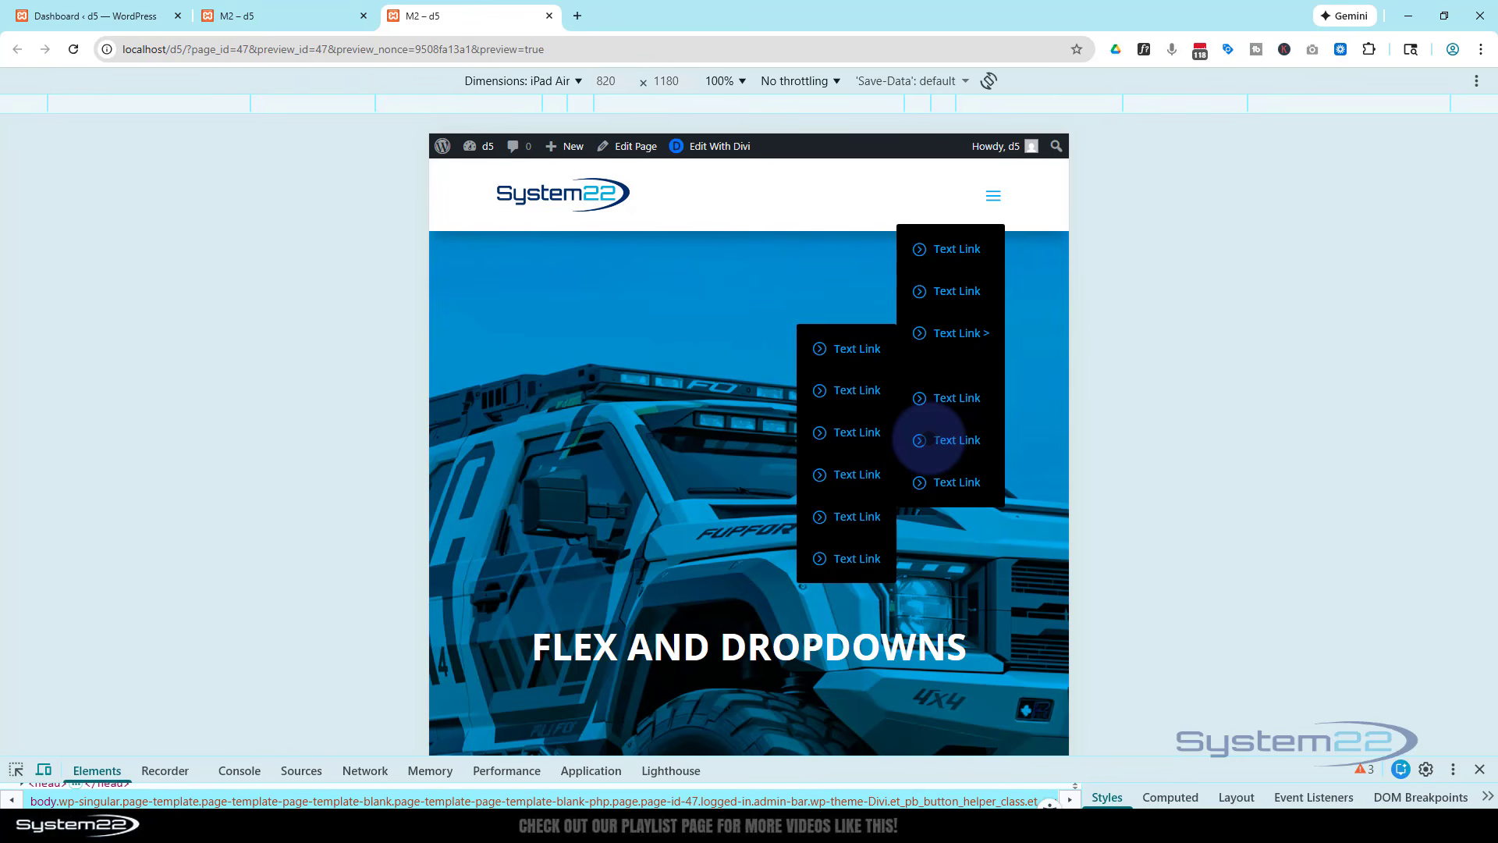
left_click(994, 198)
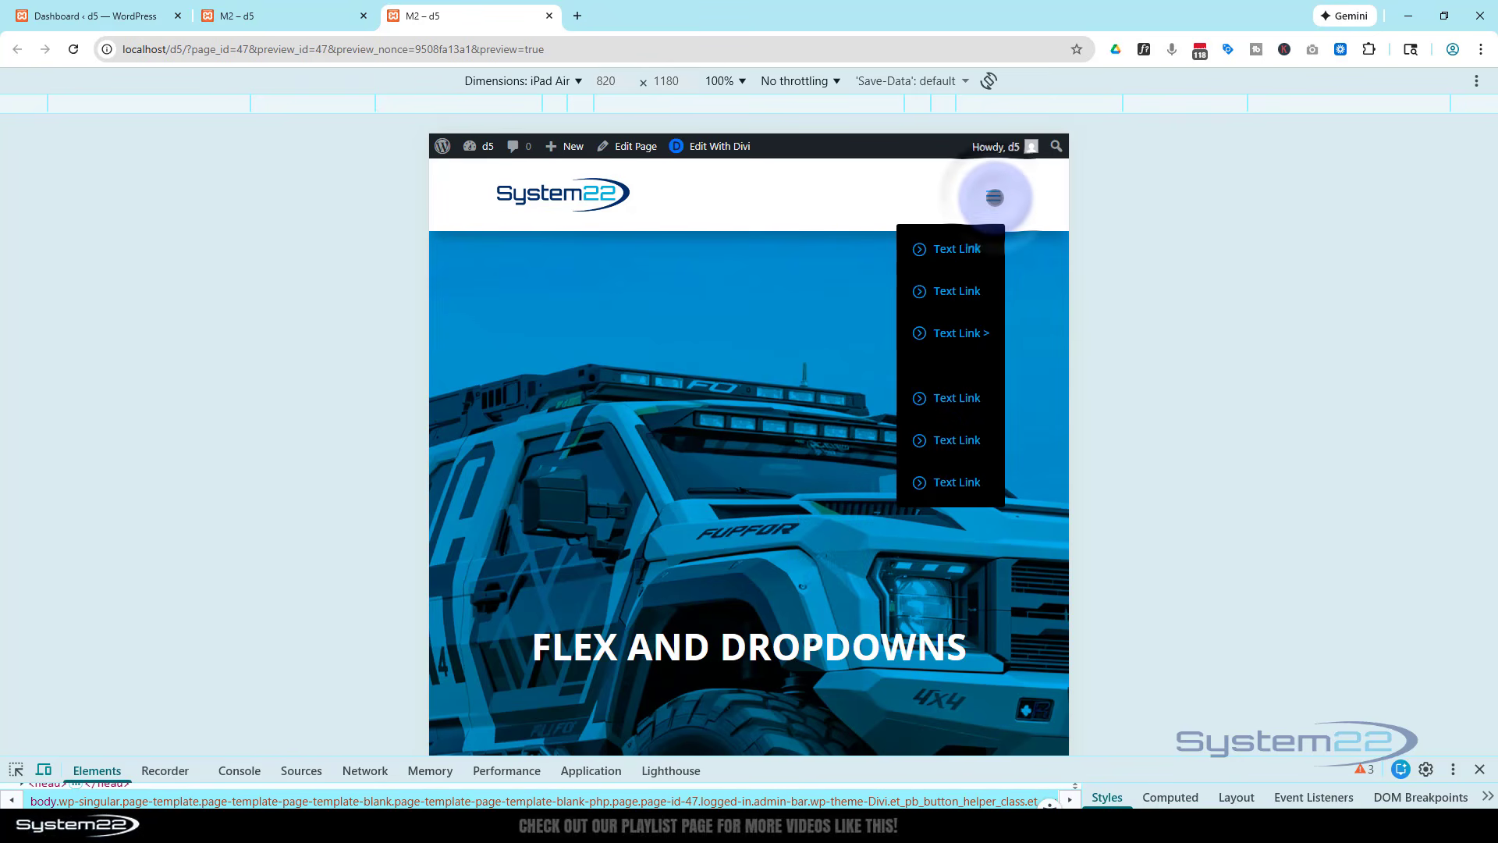
left_click(1031, 250)
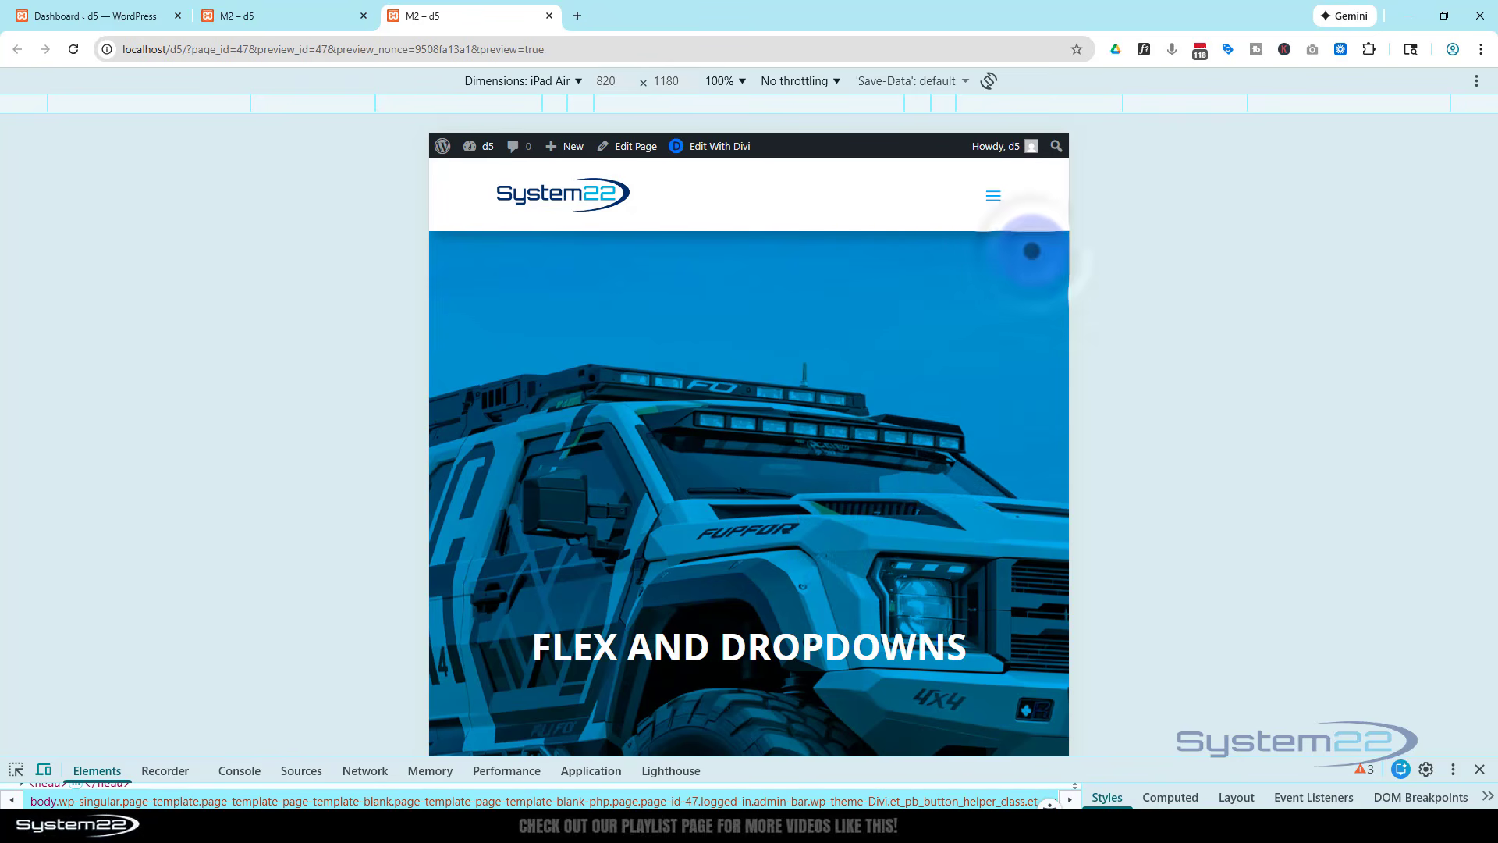
key("F12")
From the WordPress dashboard, open the Divi Theme Builder and start building a global header from scratch.
mouse_move(130, 91)
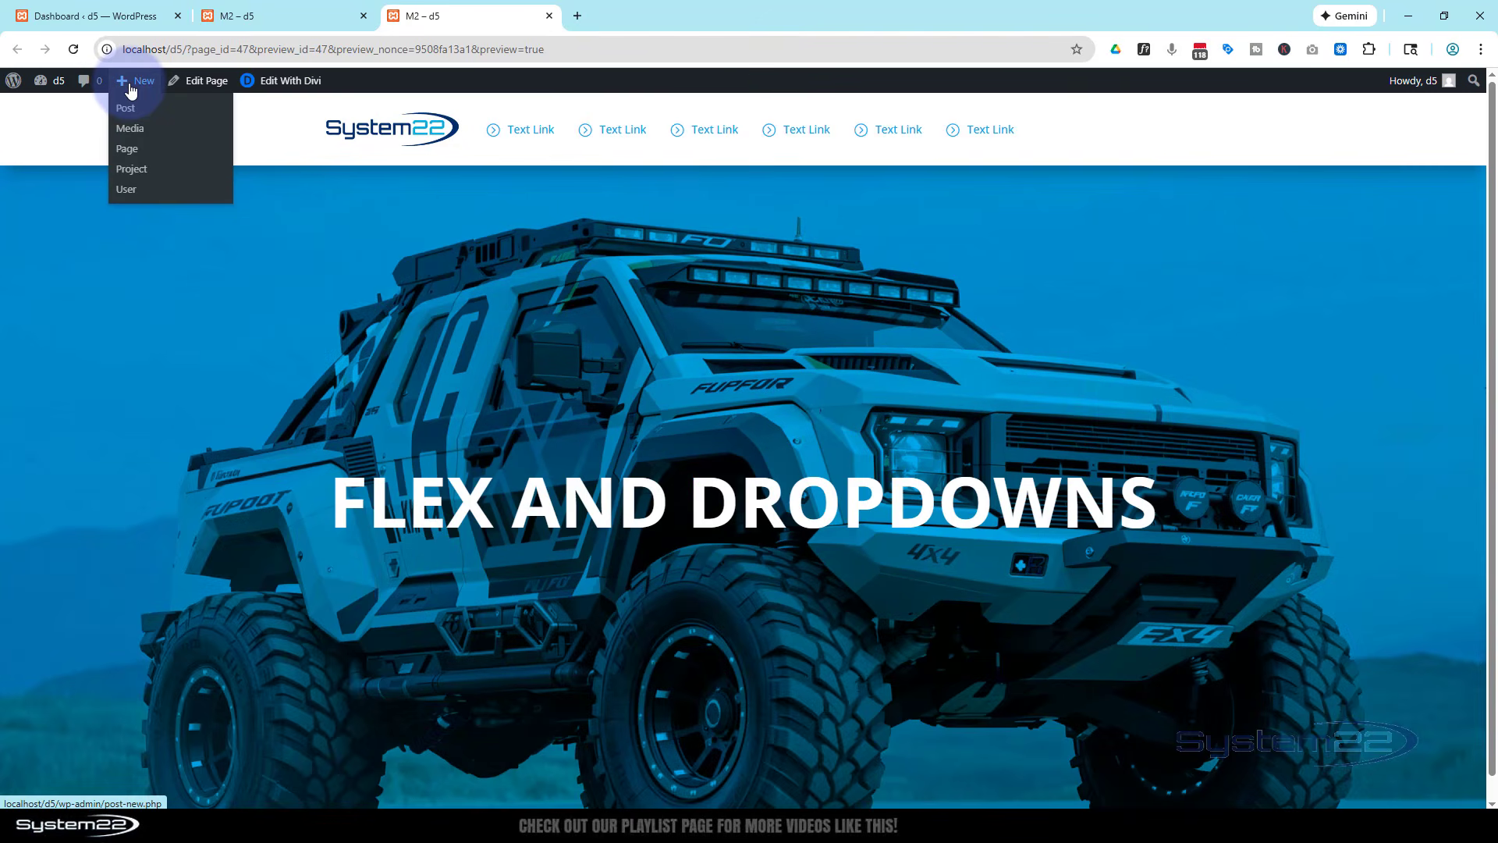
left_click(65, 14)
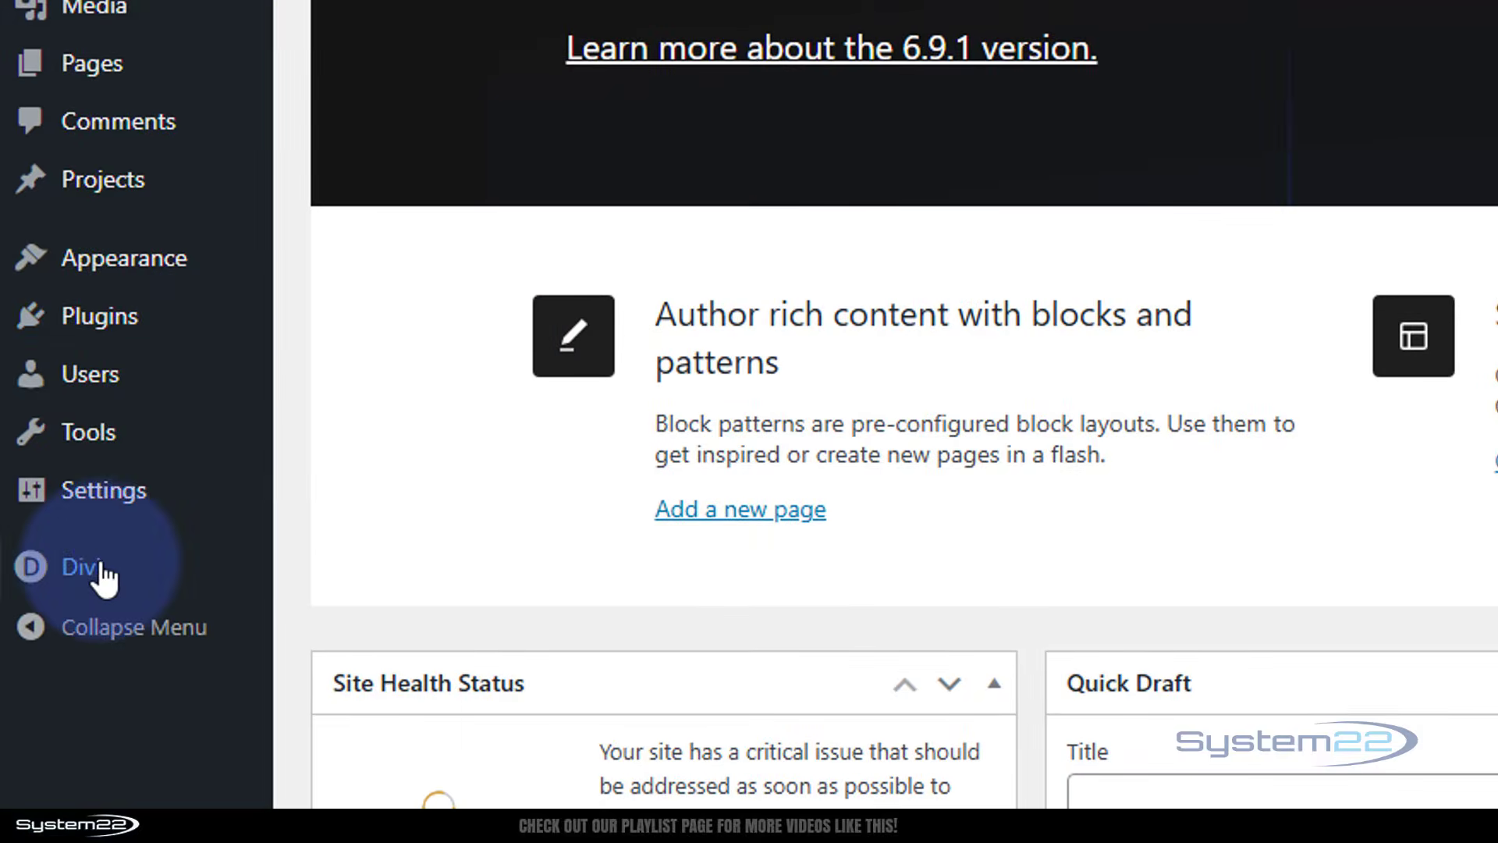
mouse_move(35, 492)
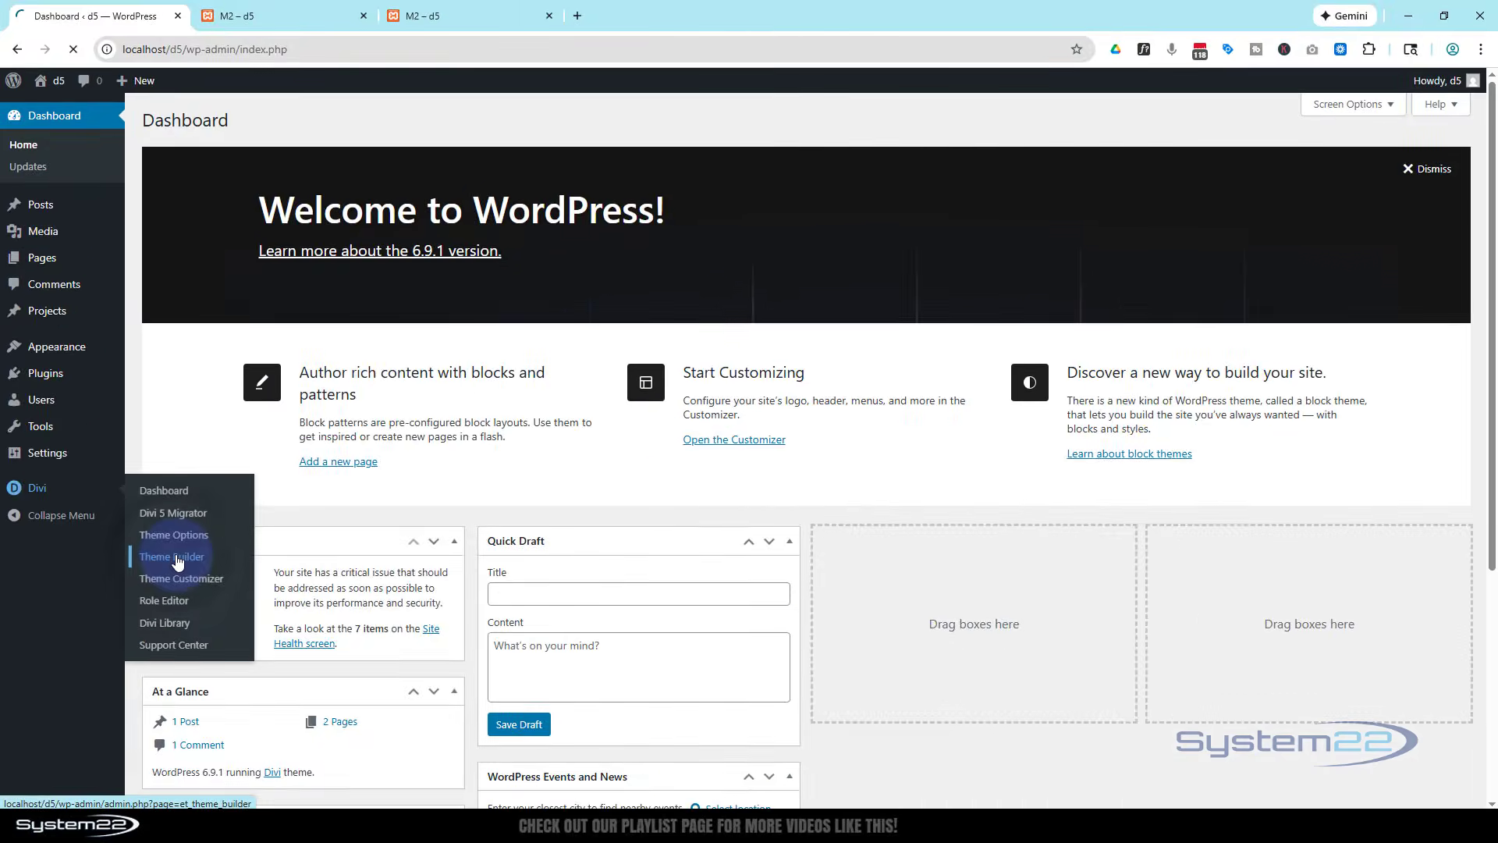
left_click(255, 624)
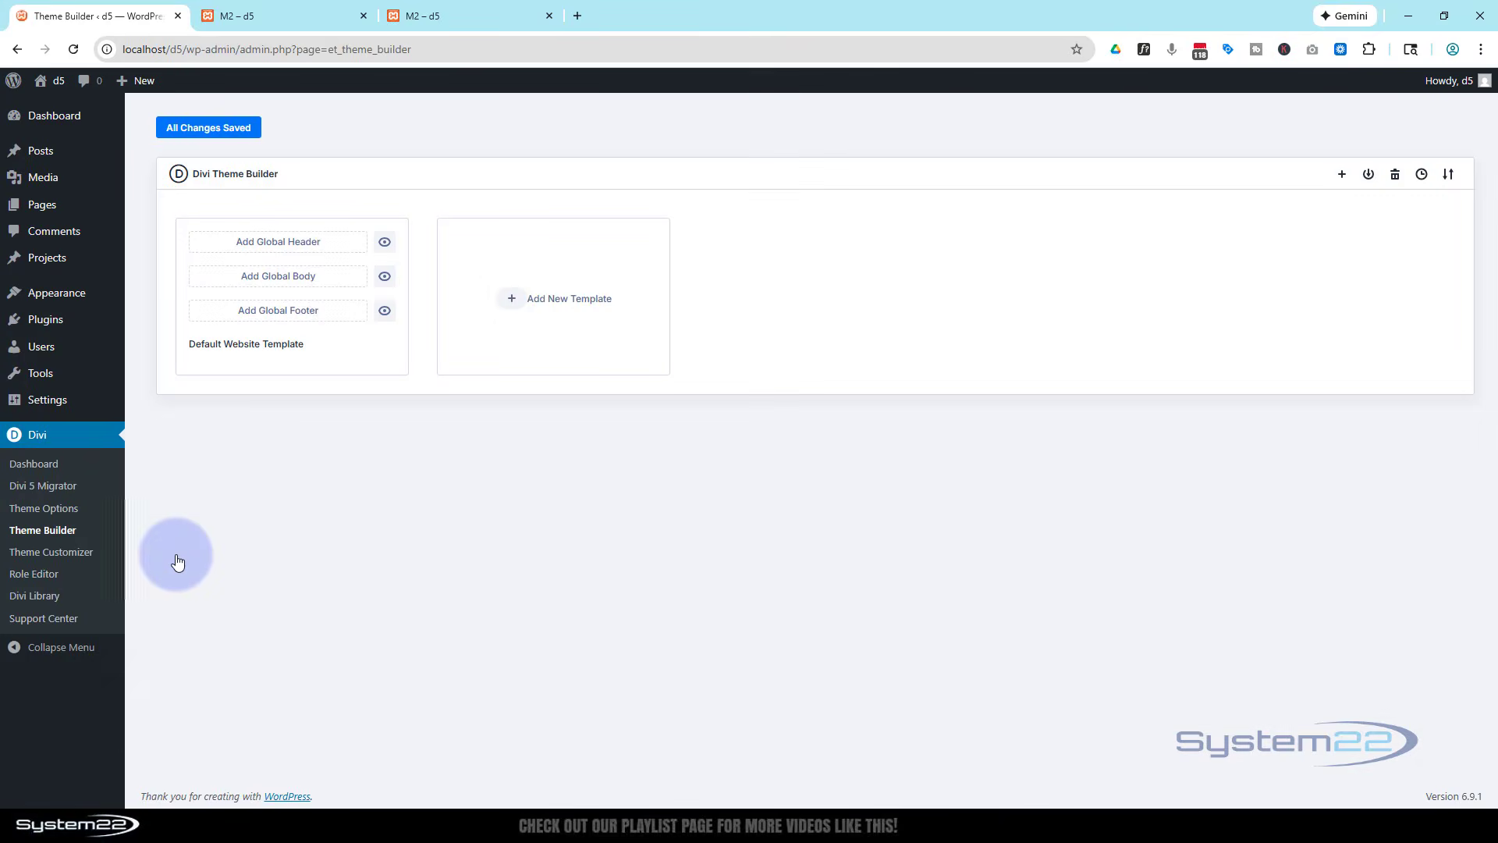
left_click(289, 242)
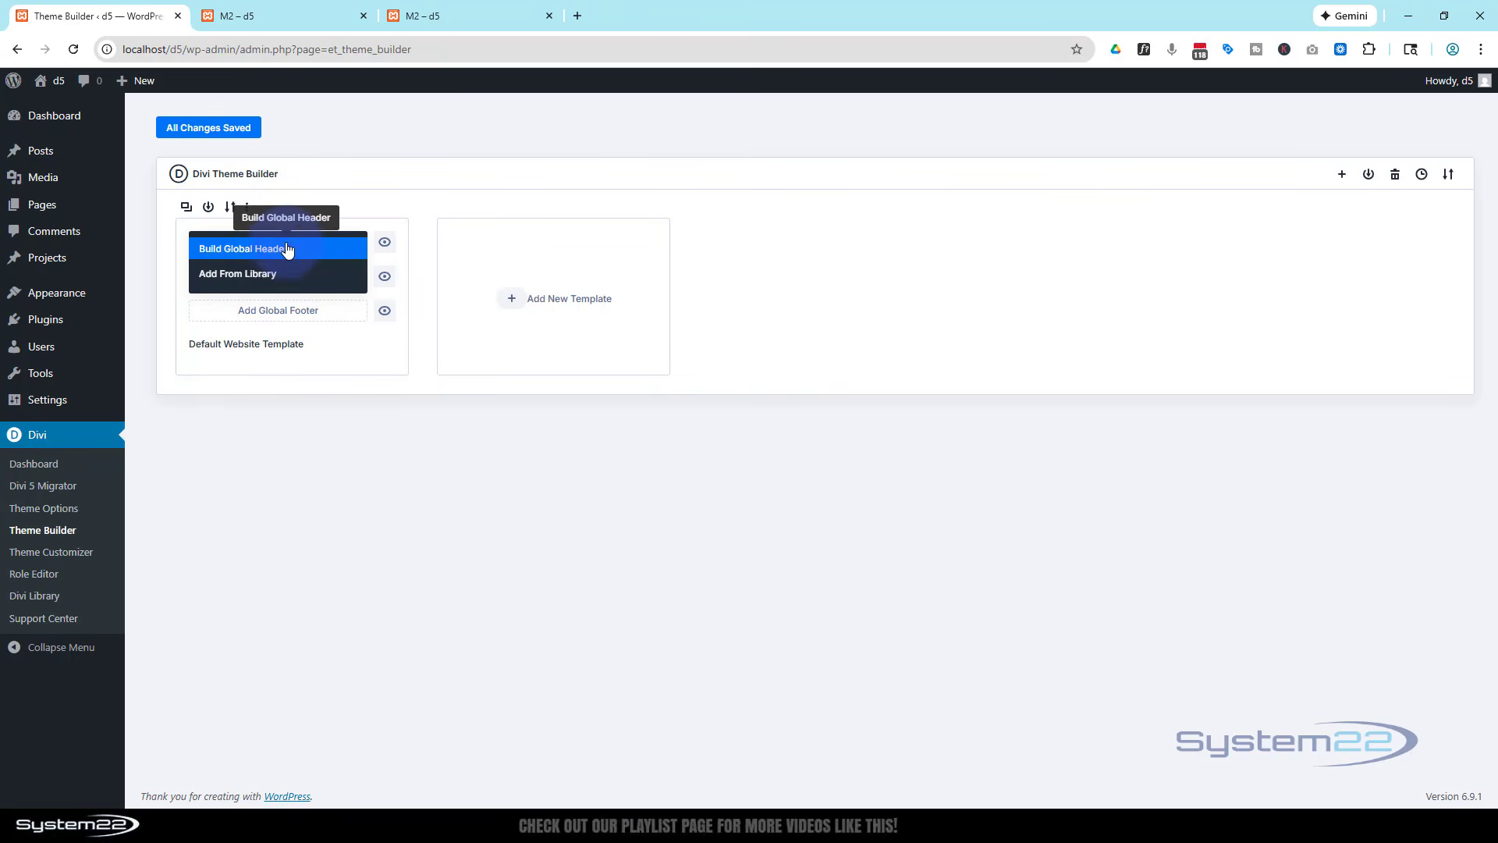
left_click(256, 251)
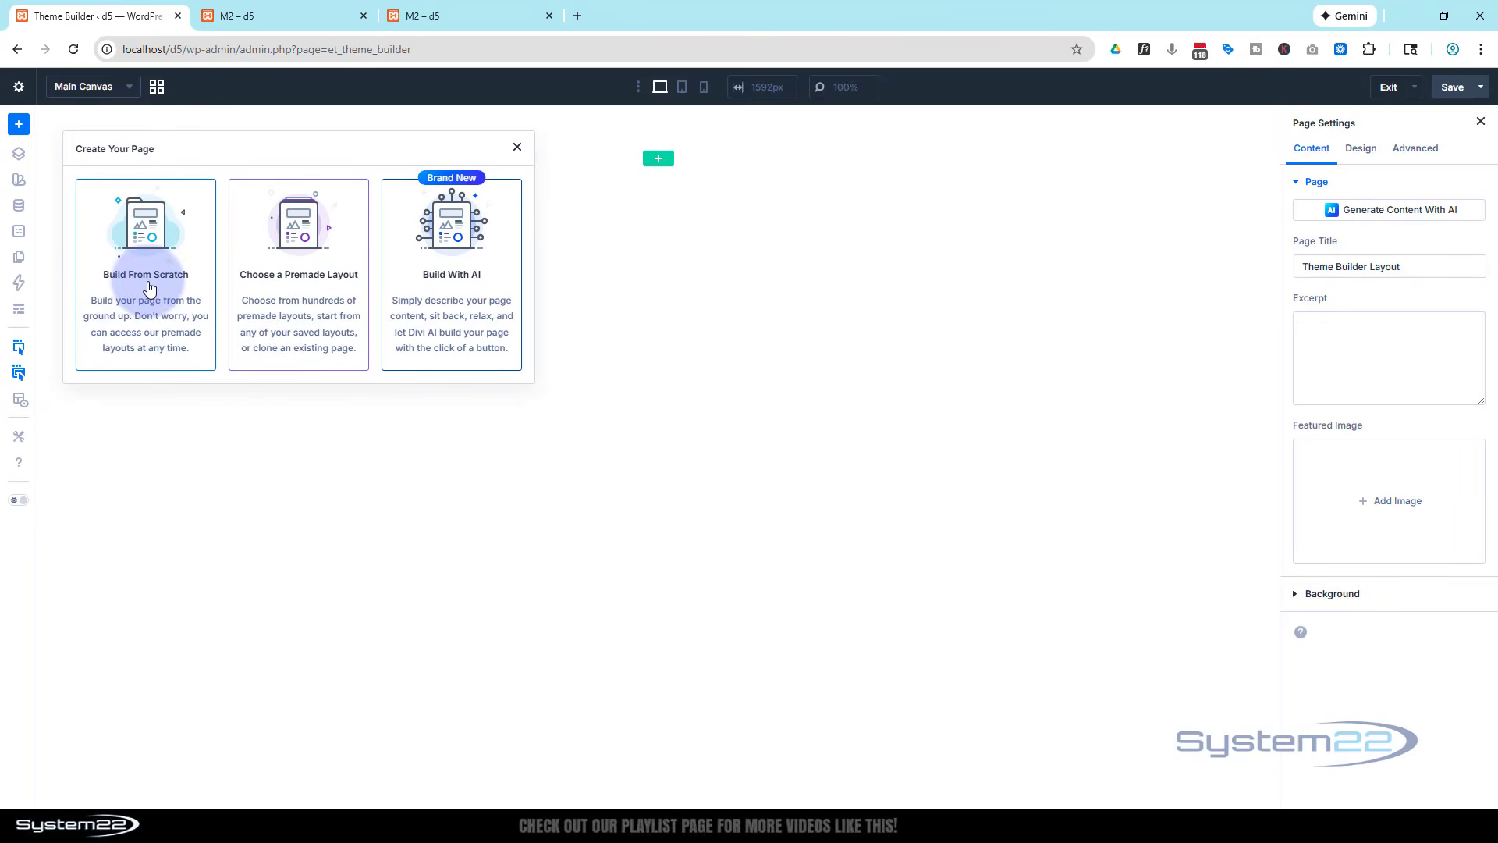
left_click(149, 285)
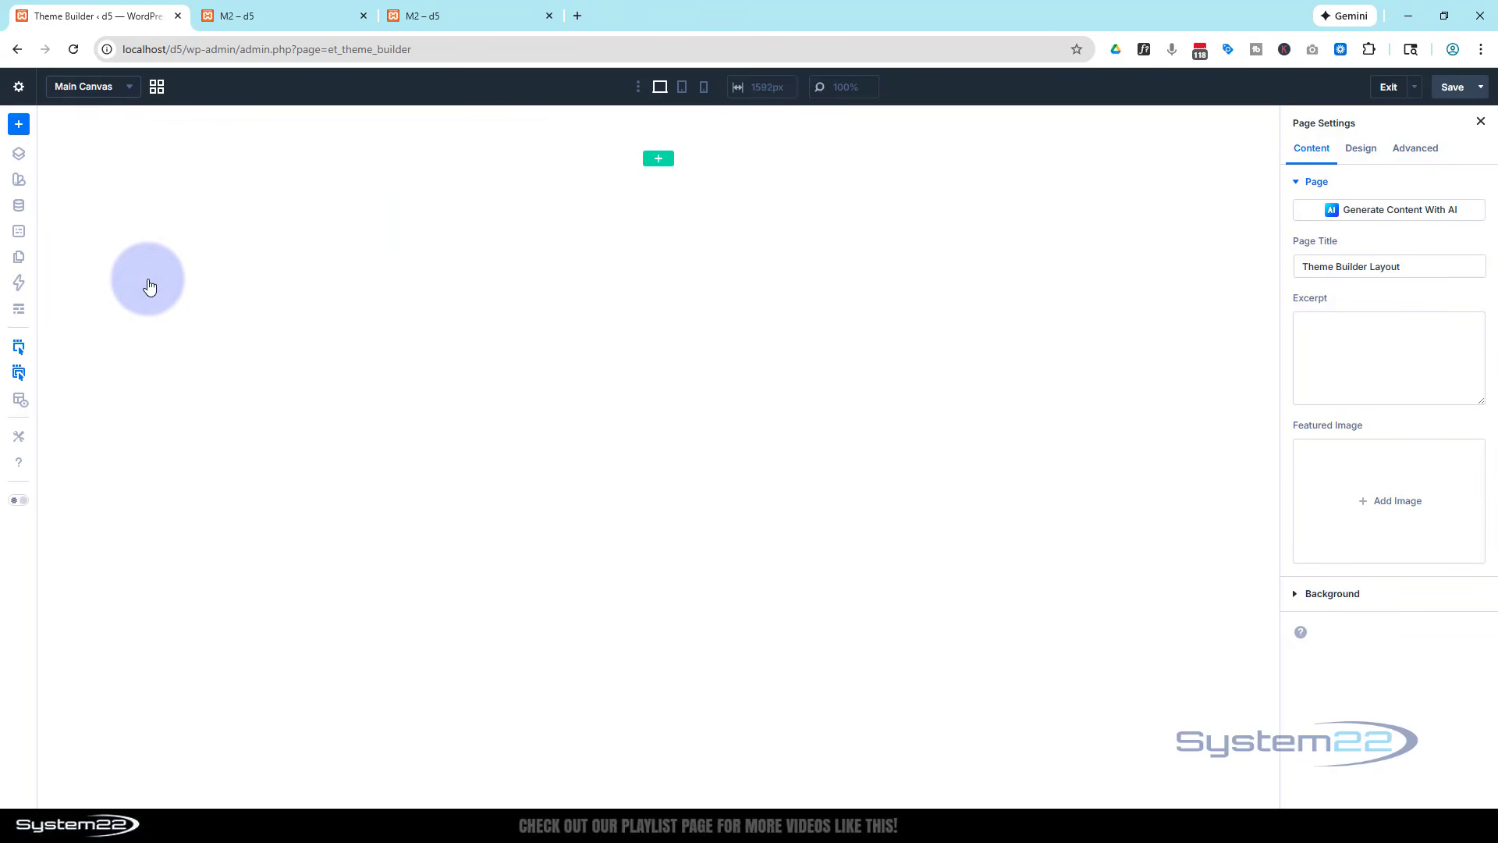
Add a single-column row to the empty header section and insert an Image module in it.
left_click(659, 159)
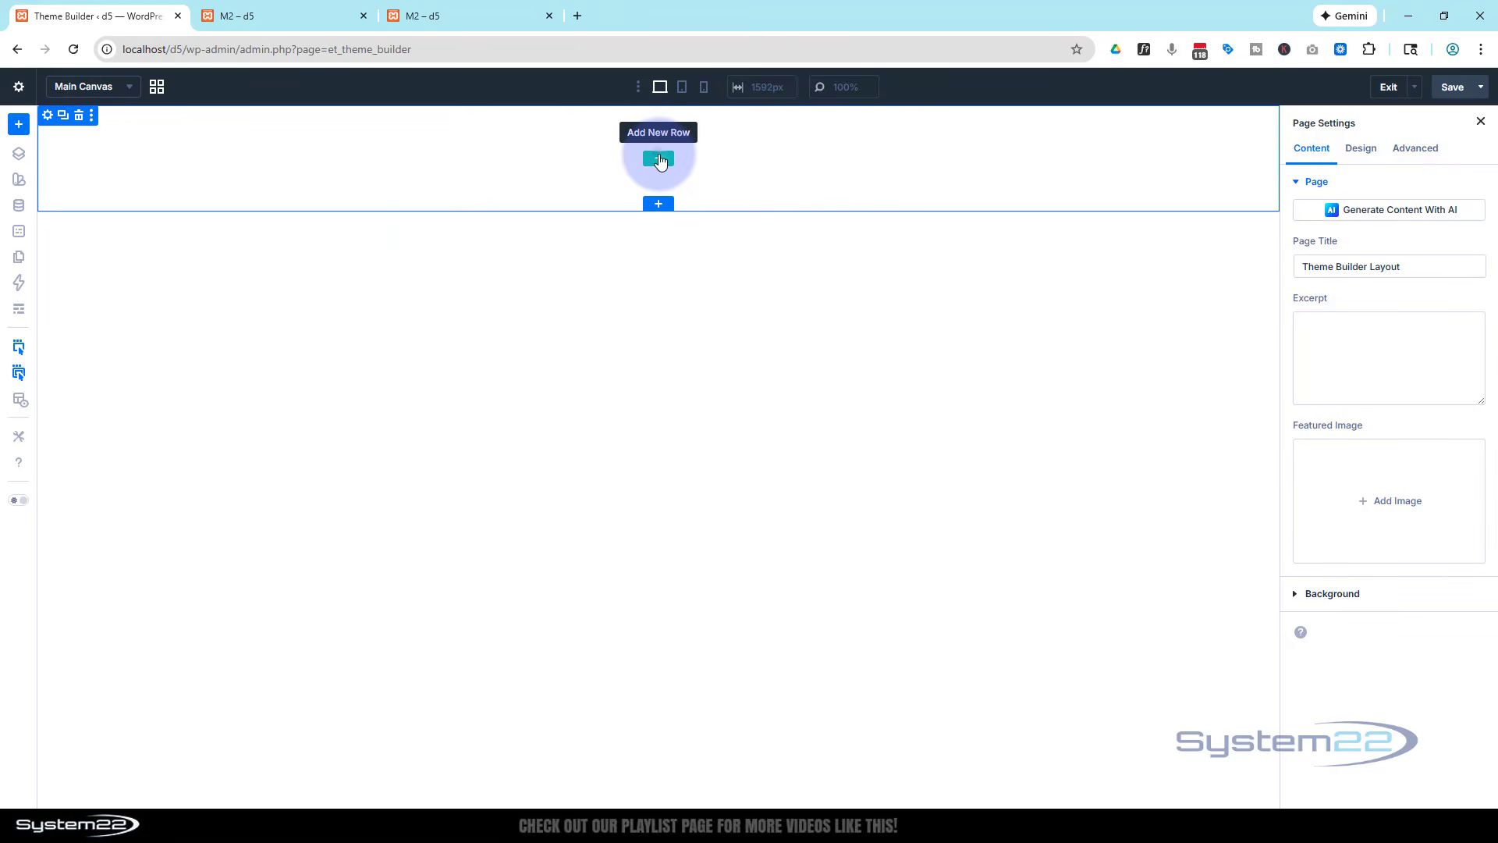
left_click(530, 250)
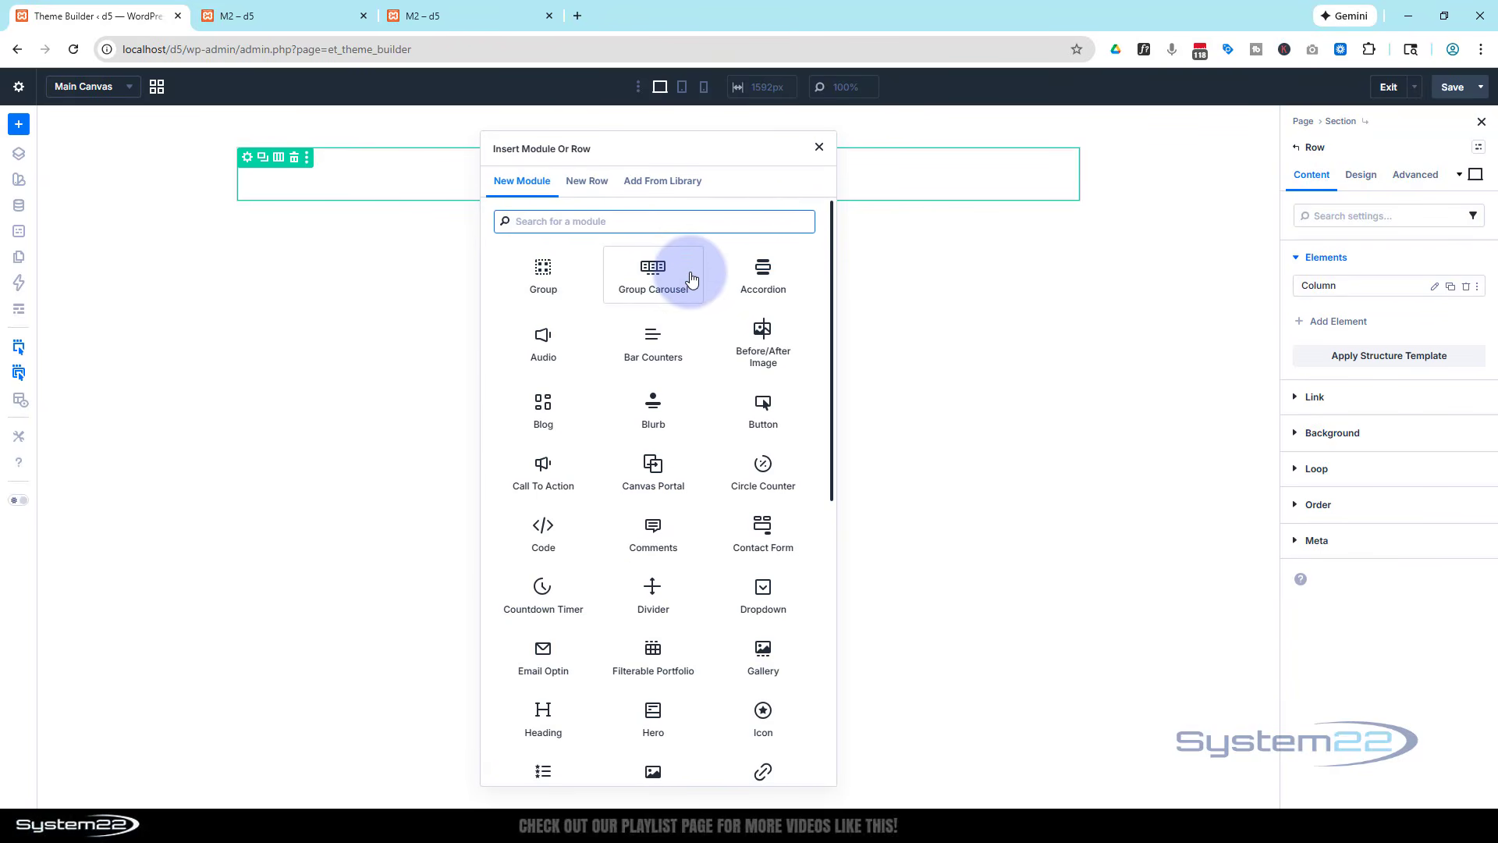
scroll(691, 278, "down", 3)
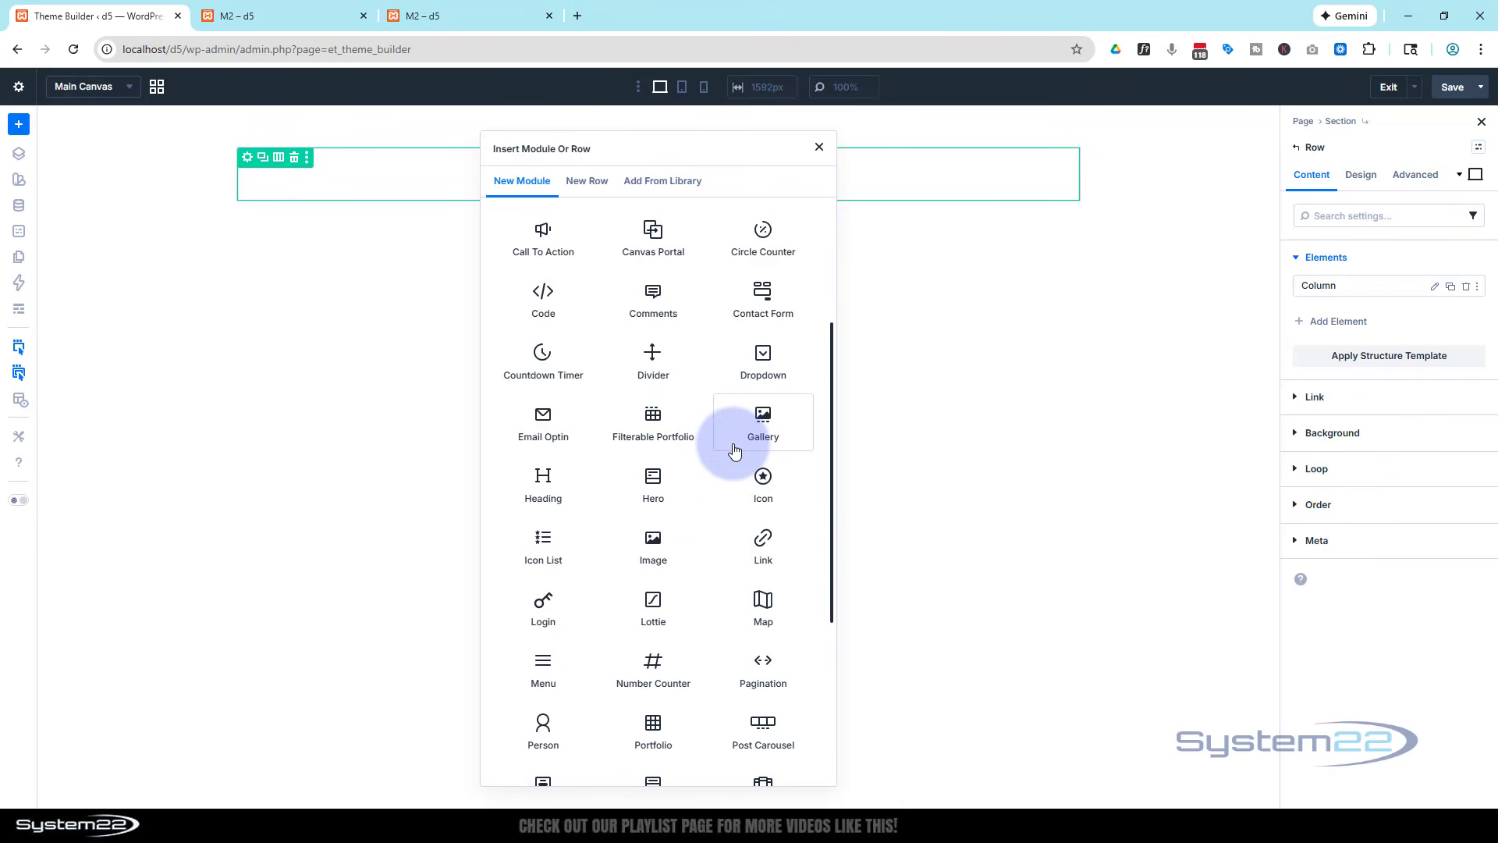
left_click(653, 546)
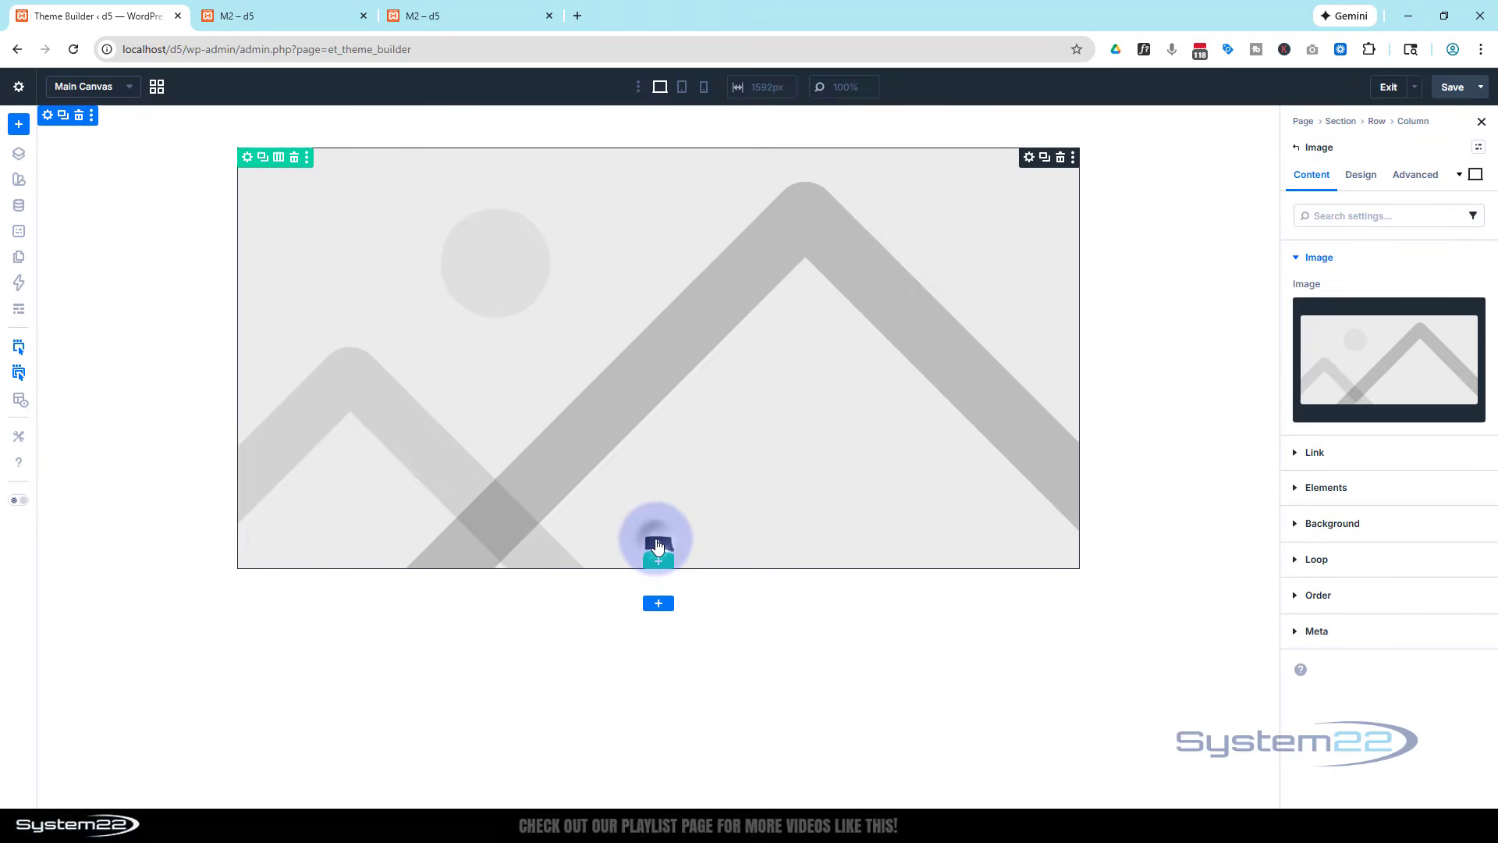
Replace the placeholder image with the dark blue System22 logo from the media library.
left_click(1373, 388)
left_click(1177, 312)
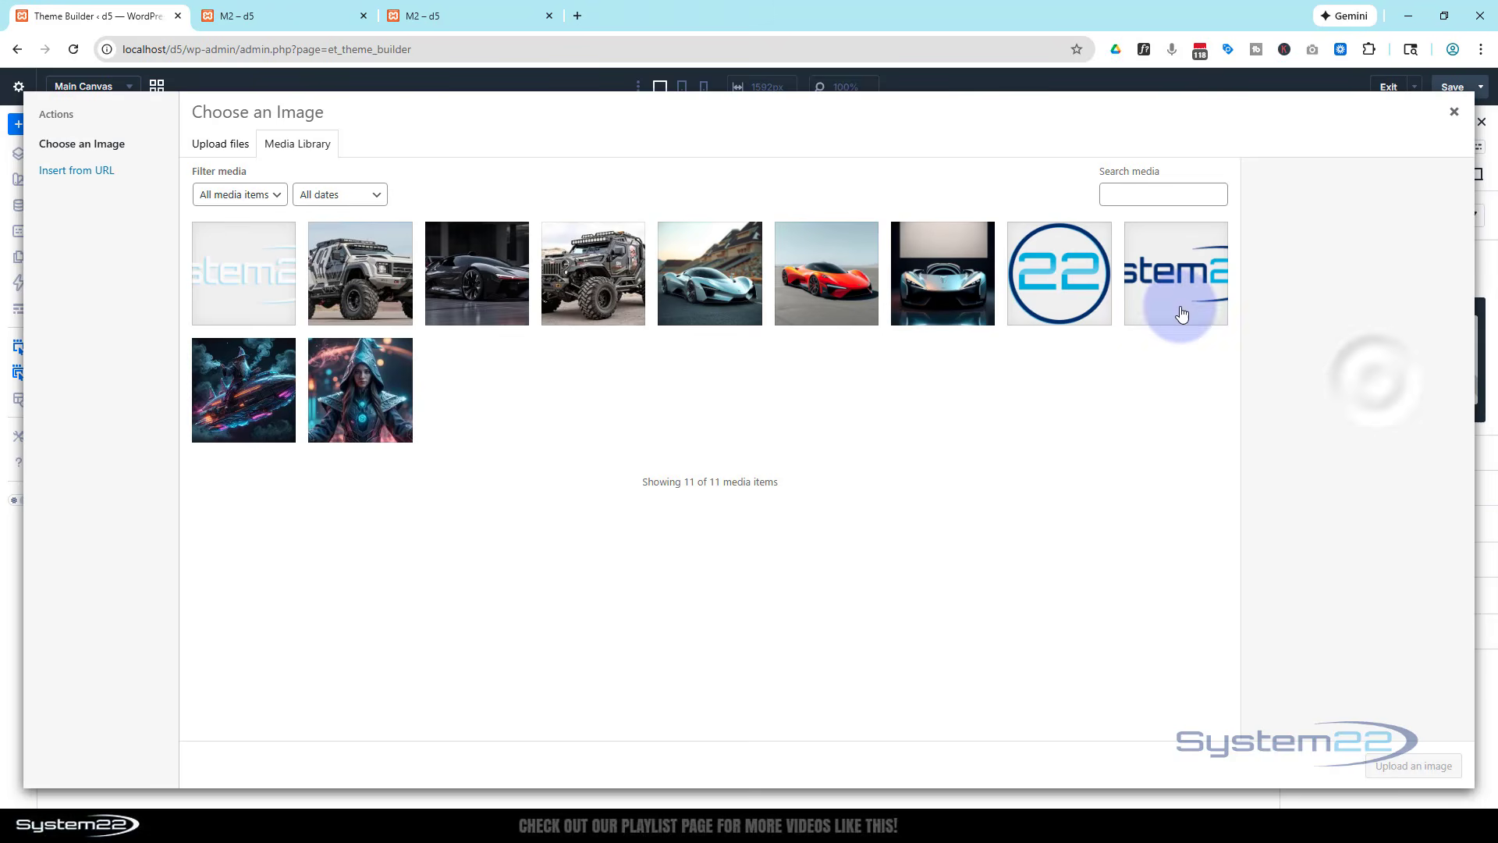
left_click(1417, 757)
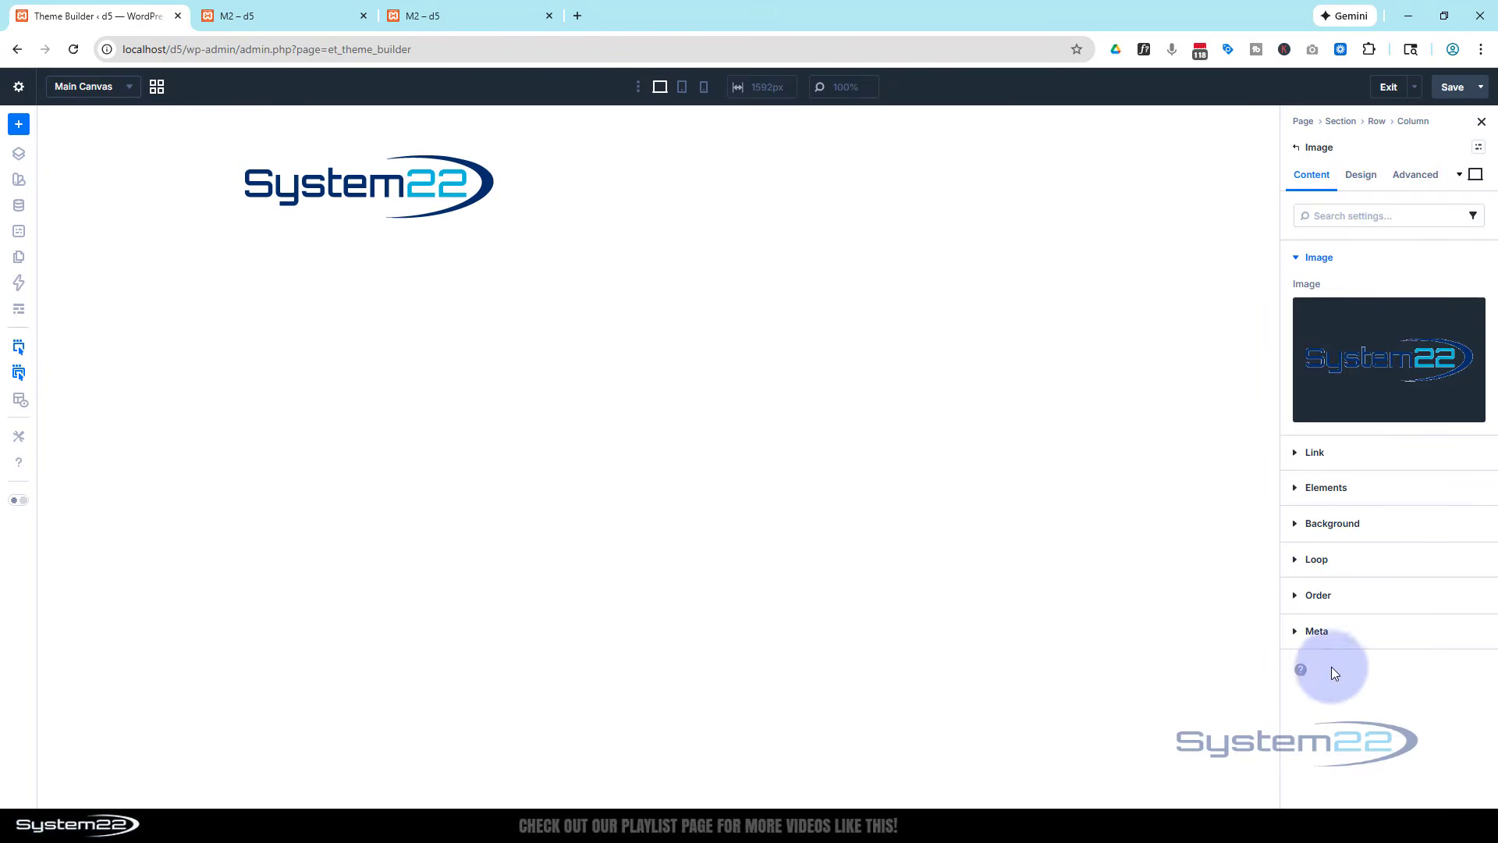
Set the logo image's width to 180 px.
left_click(1361, 176)
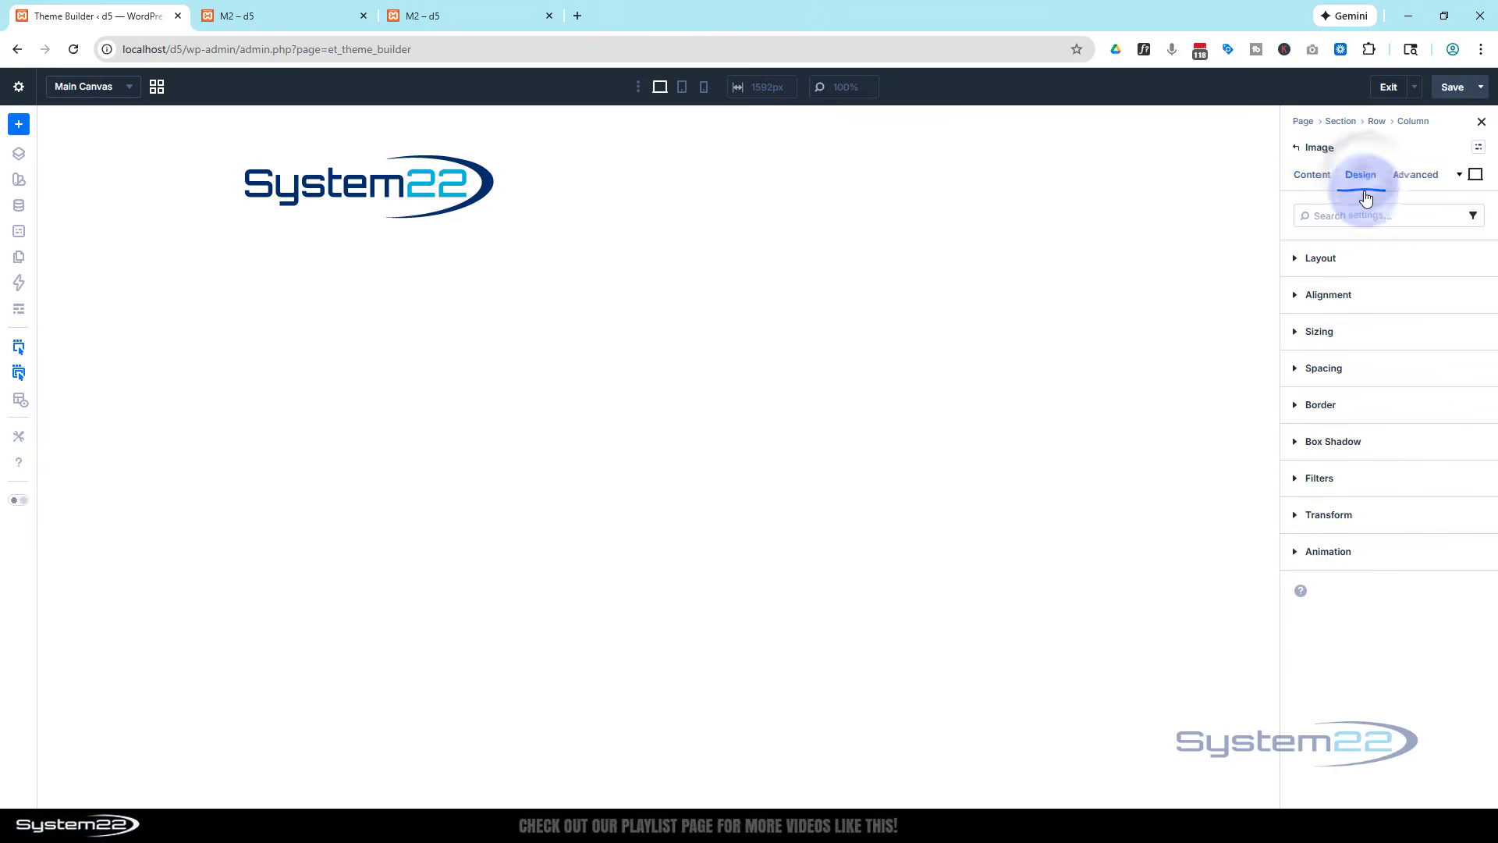
left_click(1384, 334)
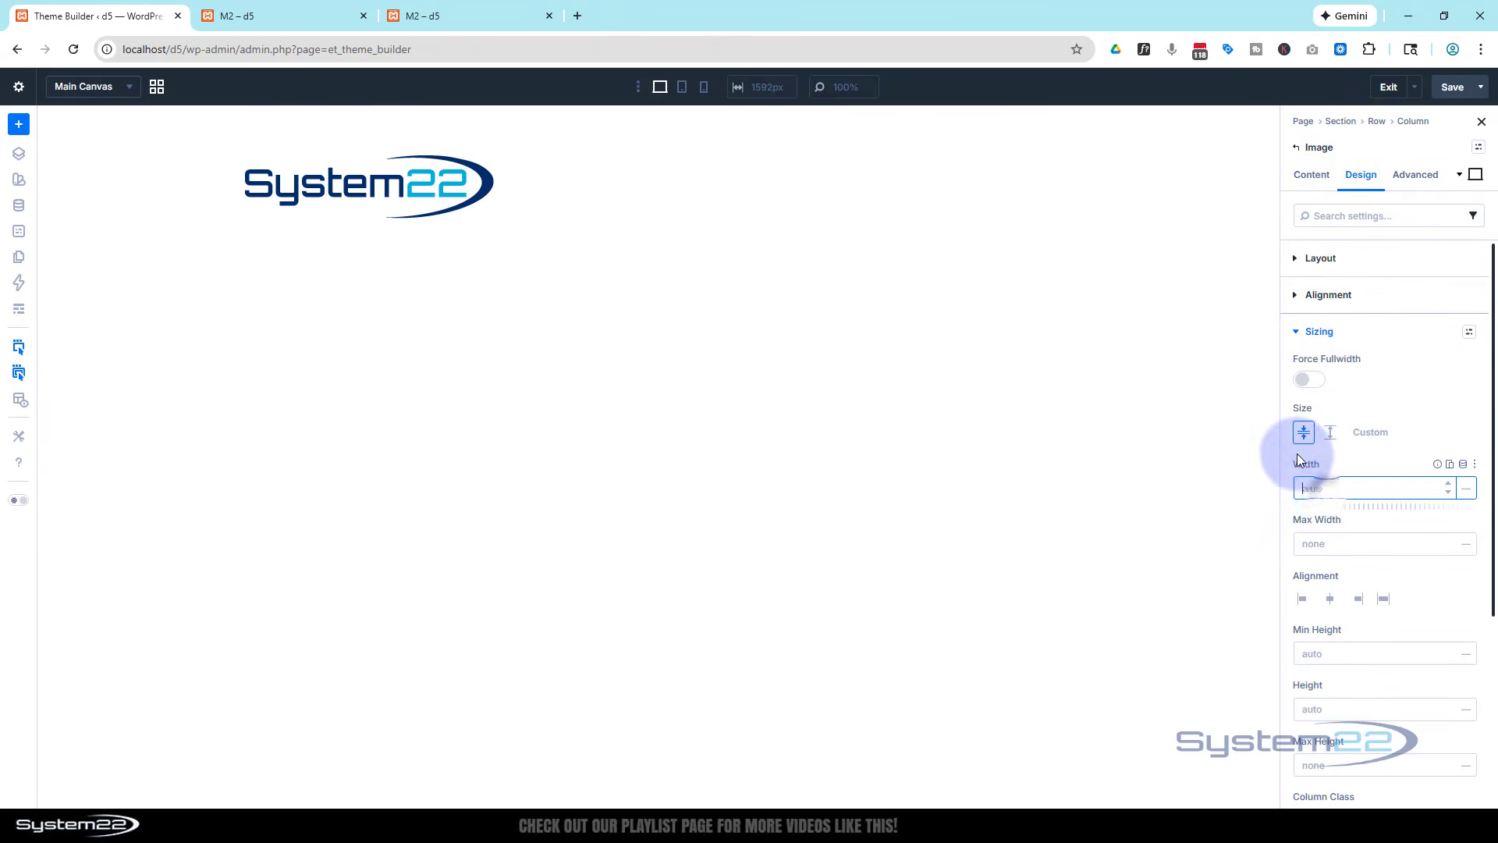
type("180")
left_click(1358, 461)
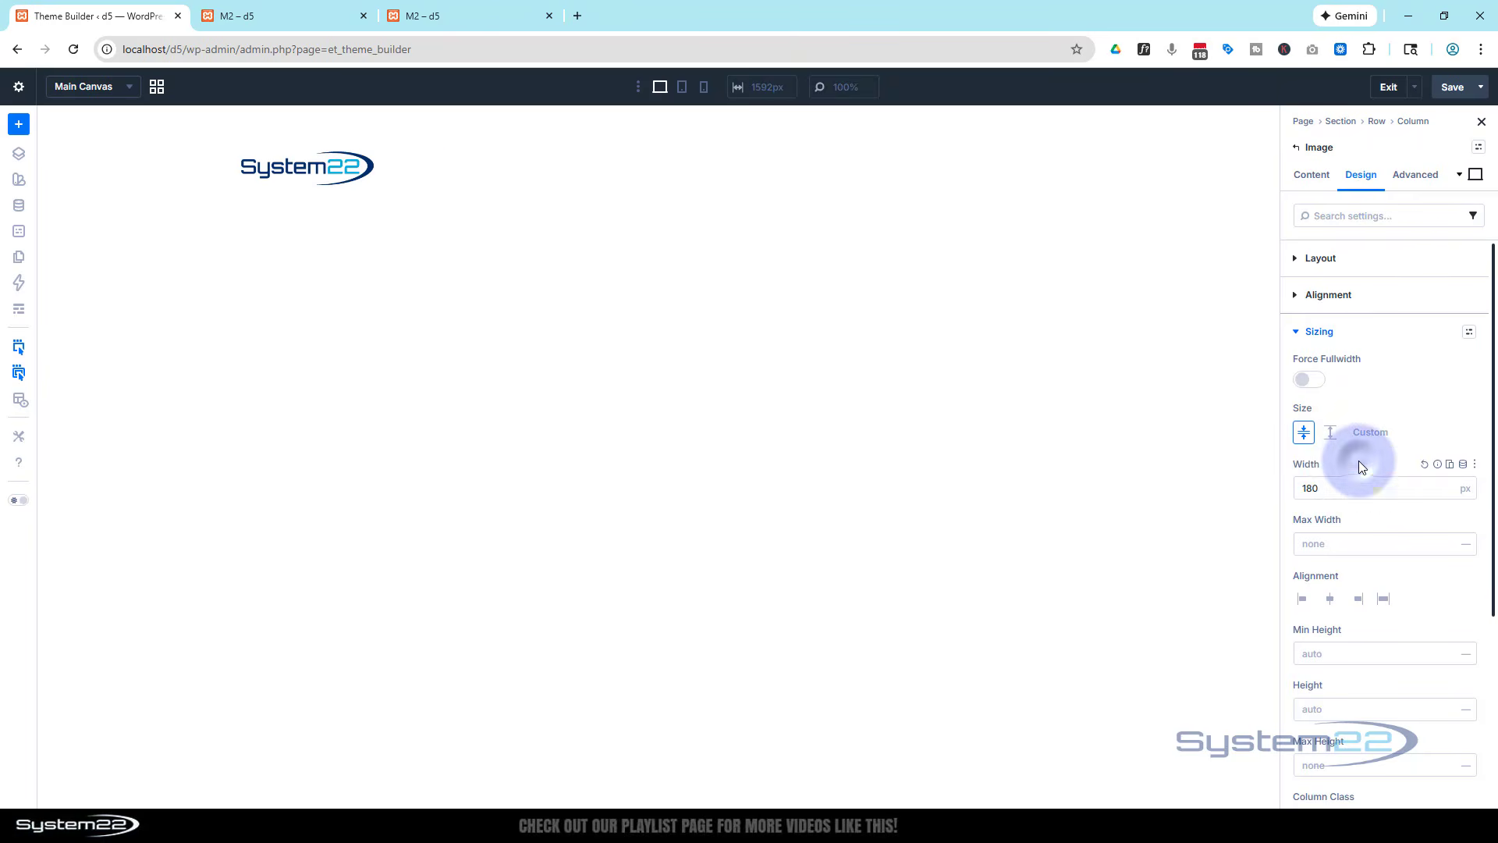
left_click(1466, 491)
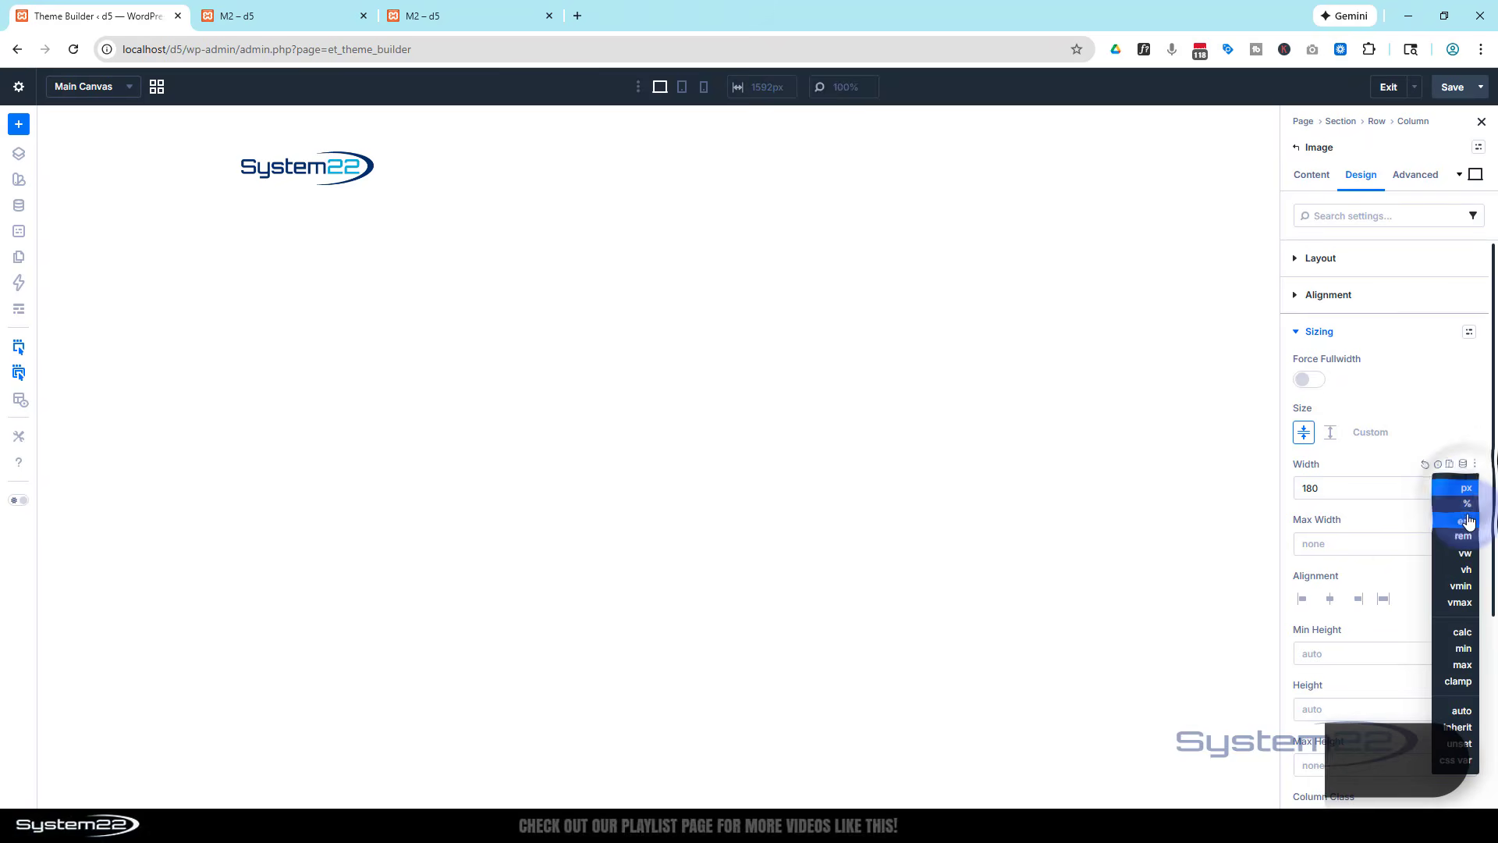
left_click(1425, 451)
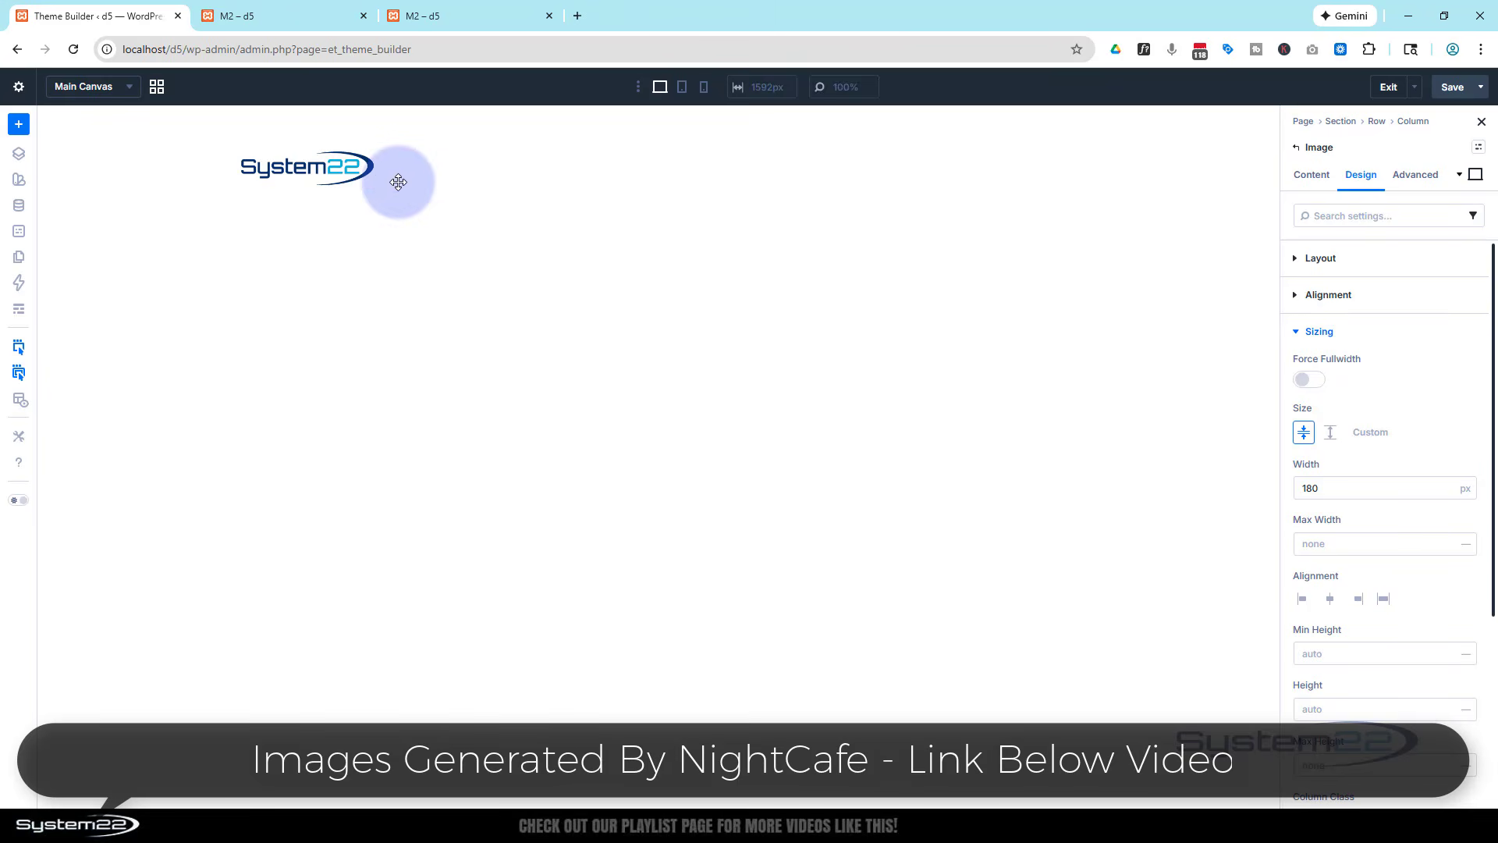
Add a Link module after the logo in the same column and set its text to "Home".
mouse_move(396, 180)
left_click(1056, 166)
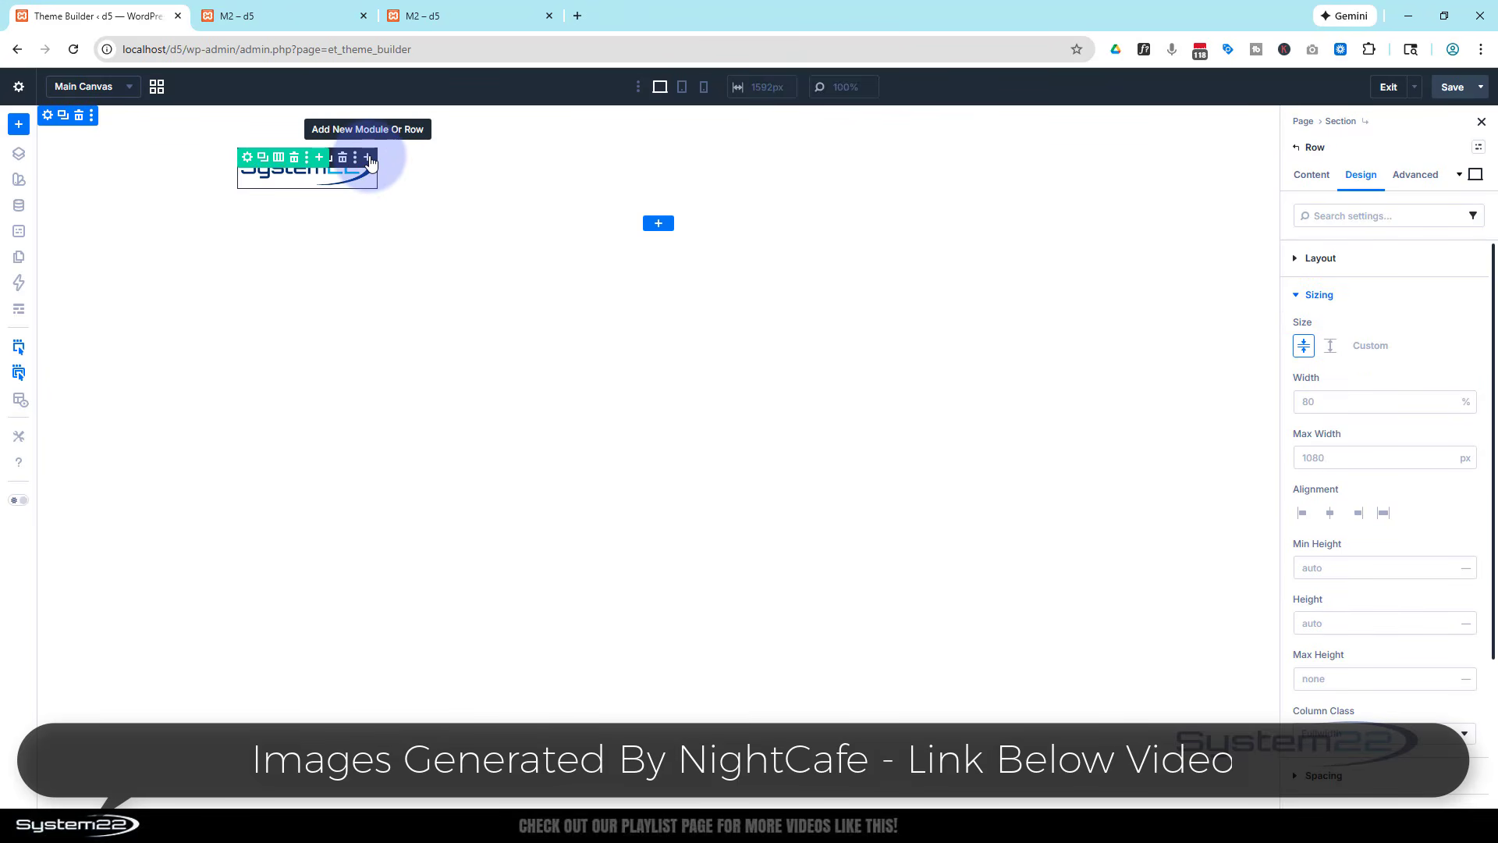
left_click(370, 159)
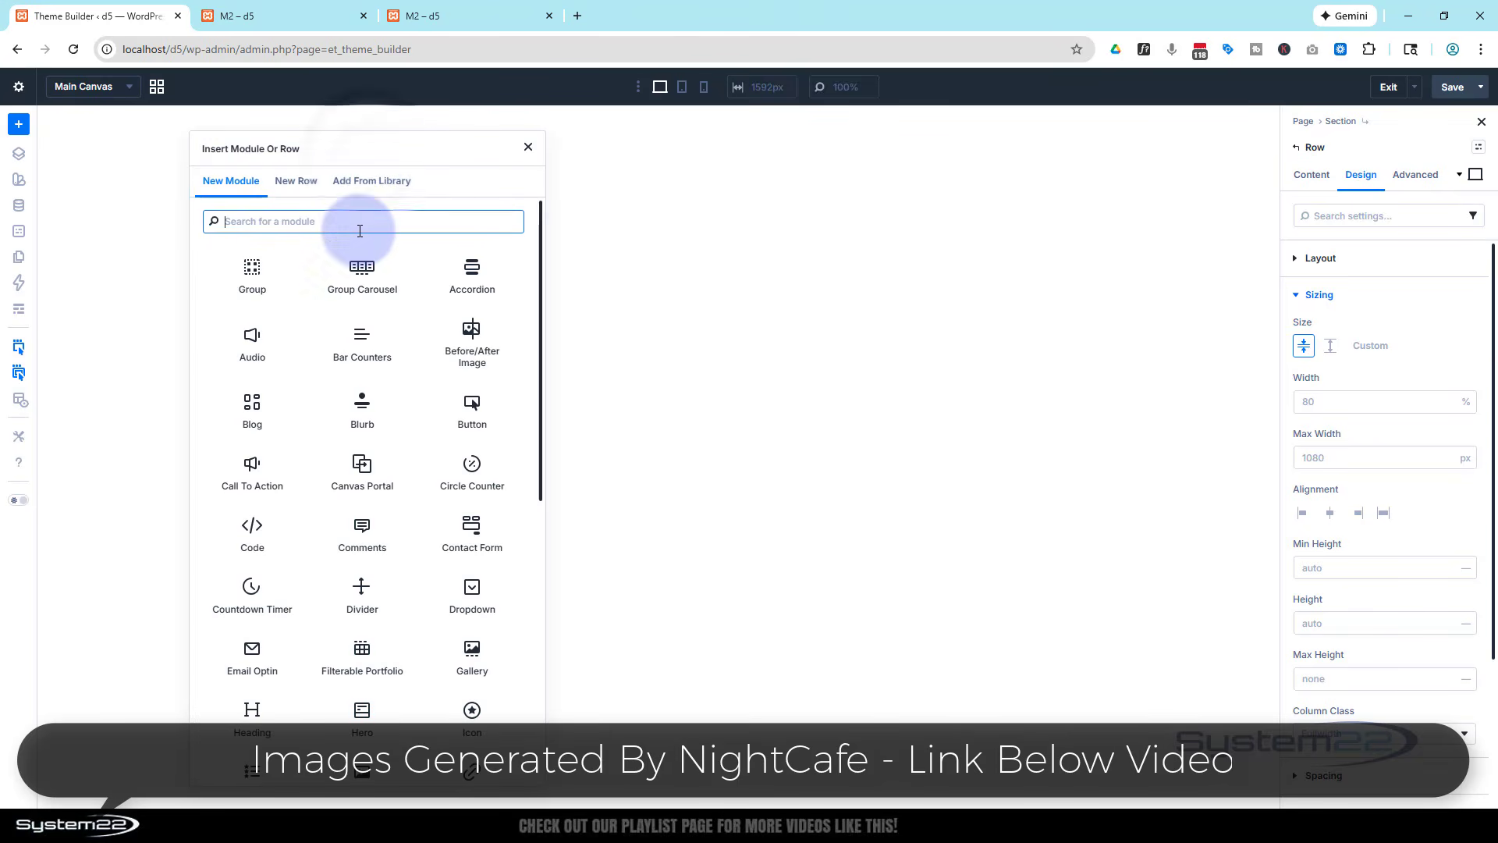
scroll(401, 442, "down", 3)
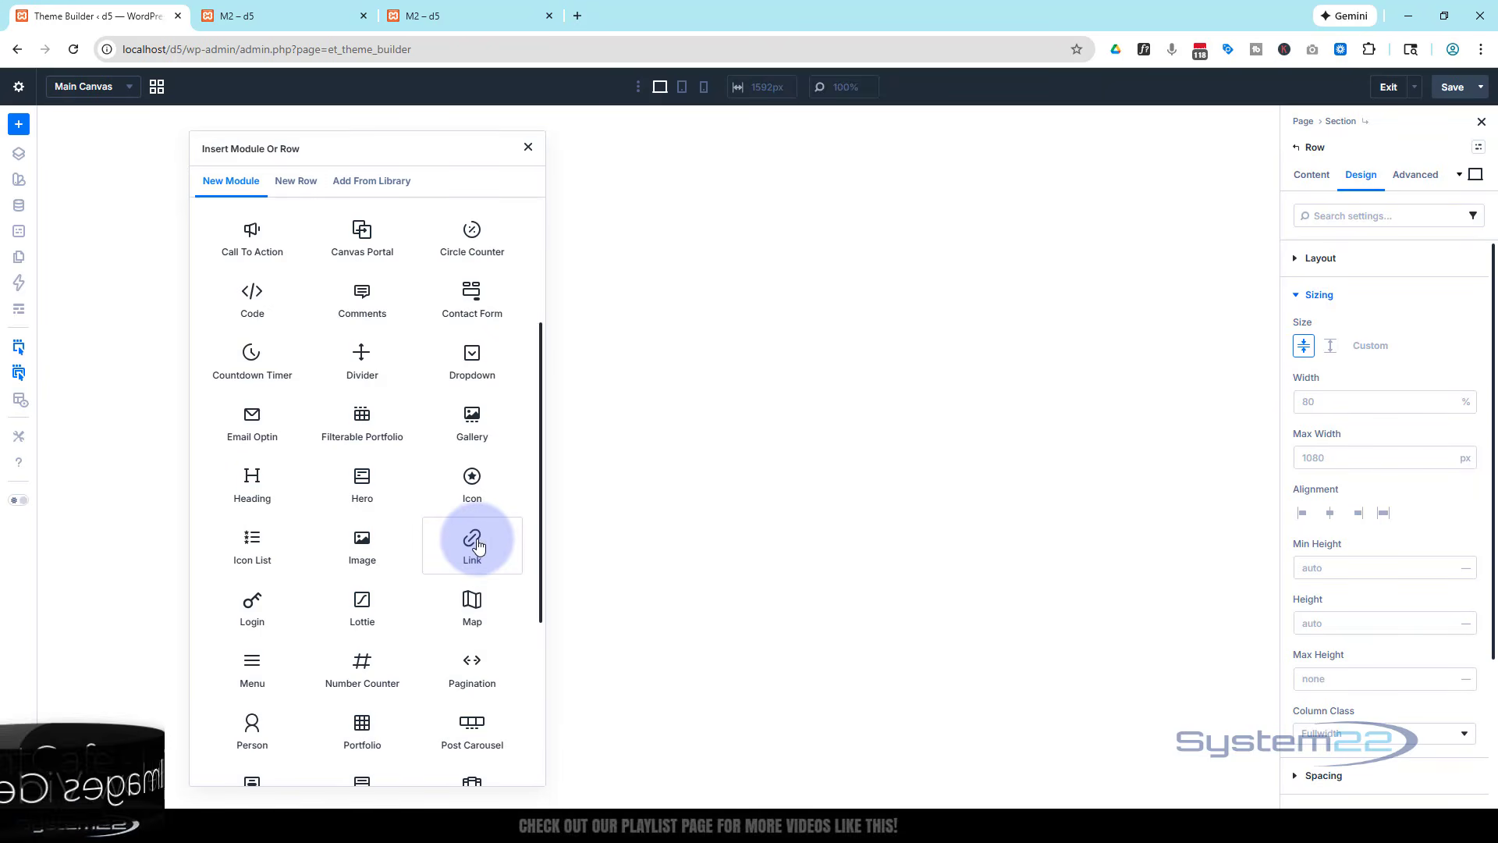
left_click(484, 544)
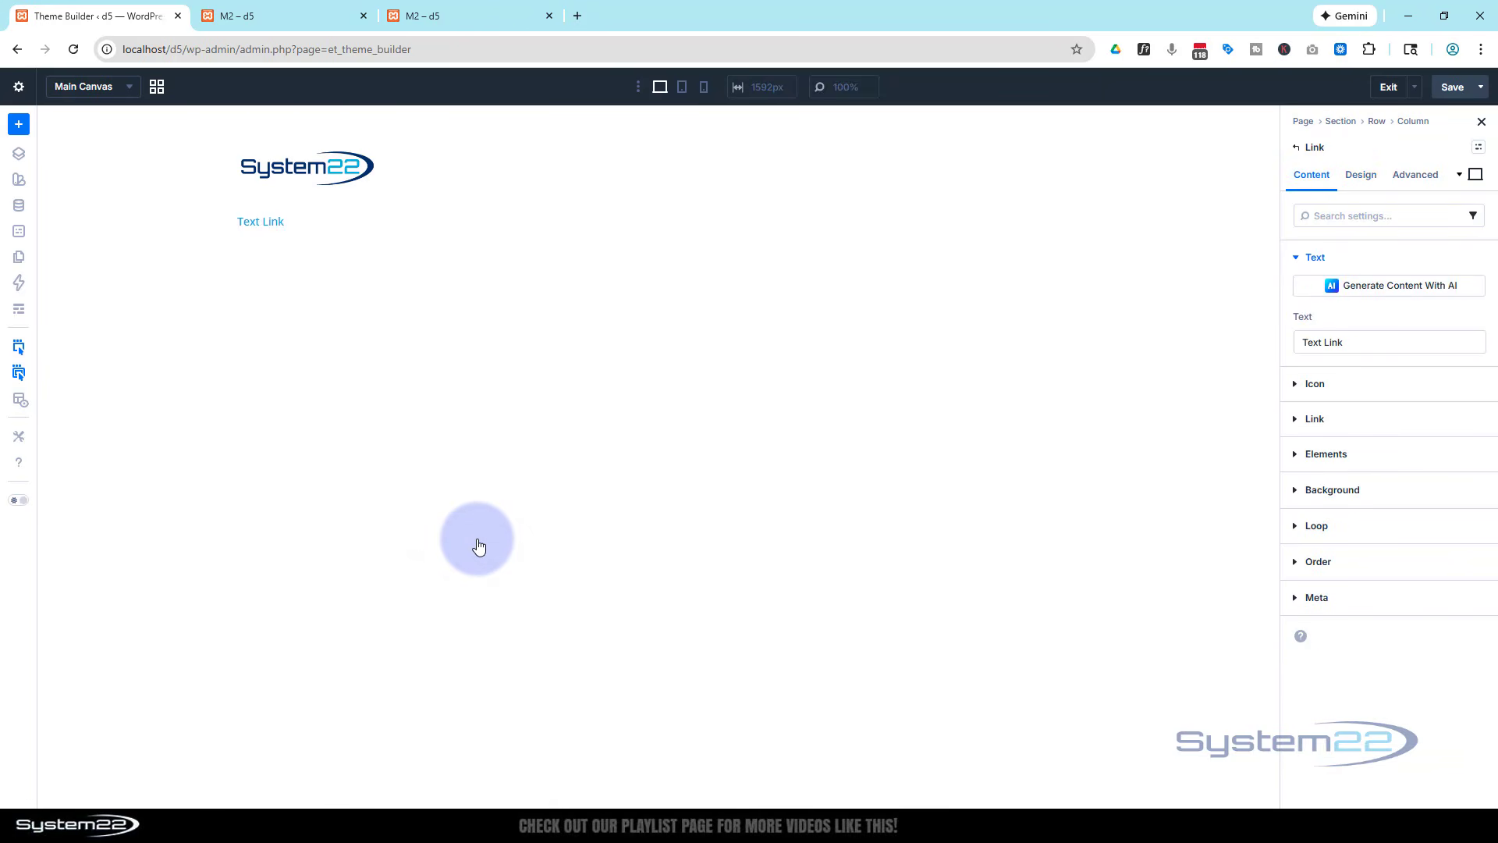
triple_click(1353, 342)
type("Ho")
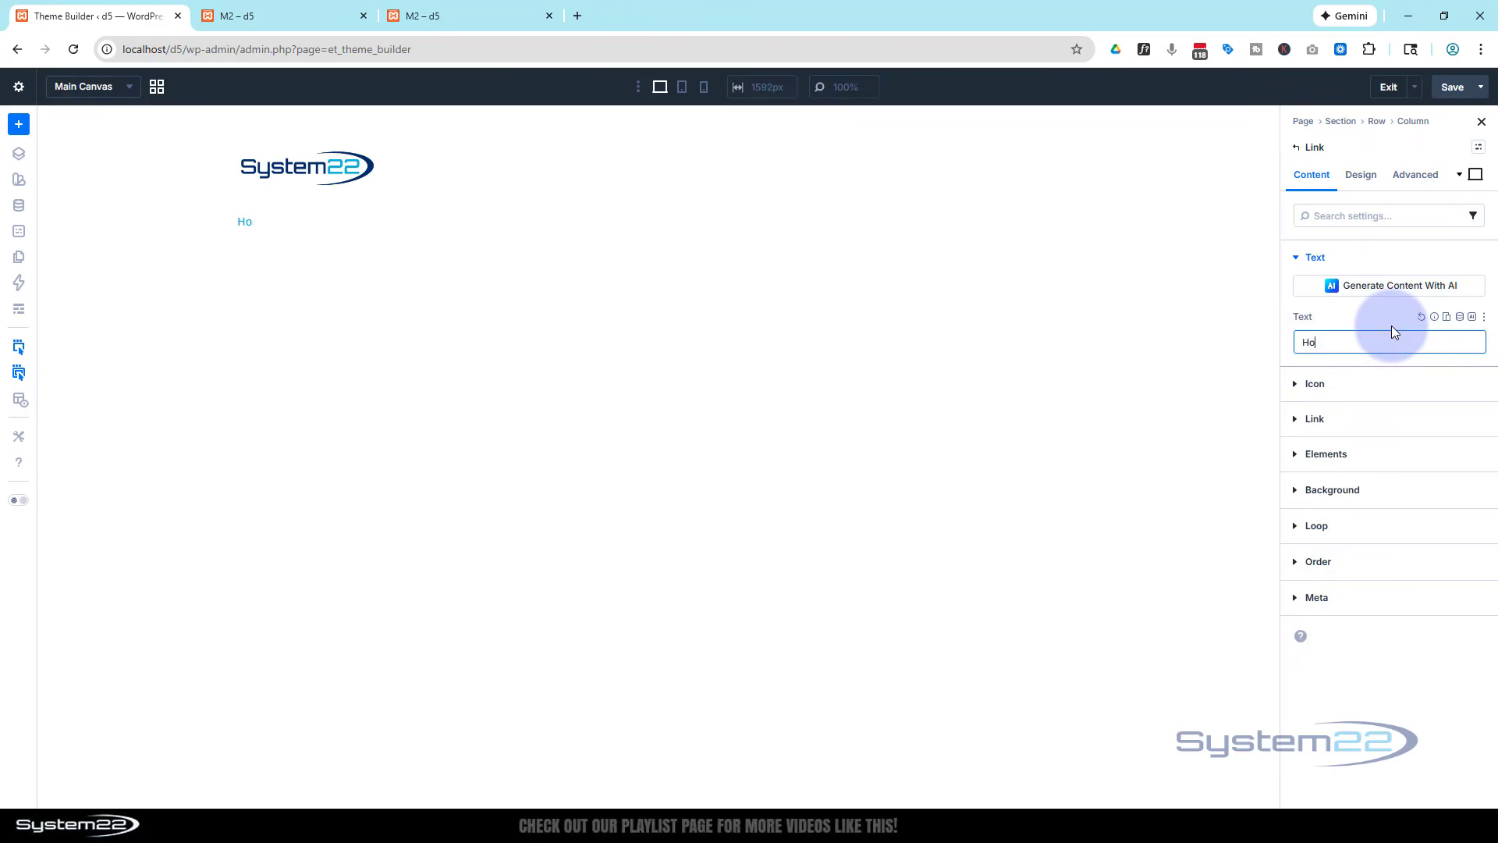
type("me")
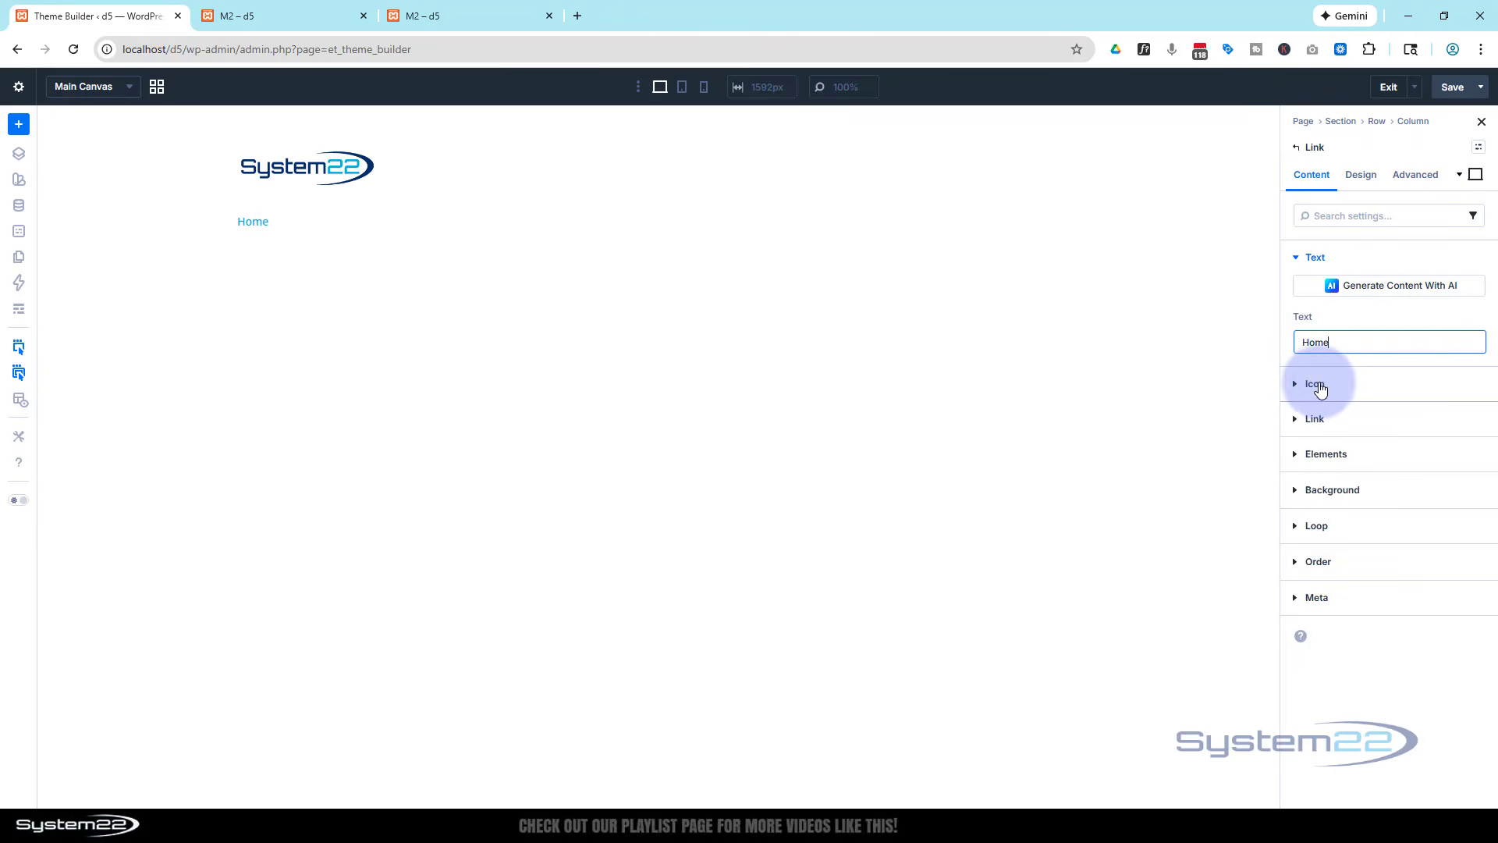
Search the link's icons for "home" and assign the solid house with a chimney to the Home link.
left_click(1318, 385)
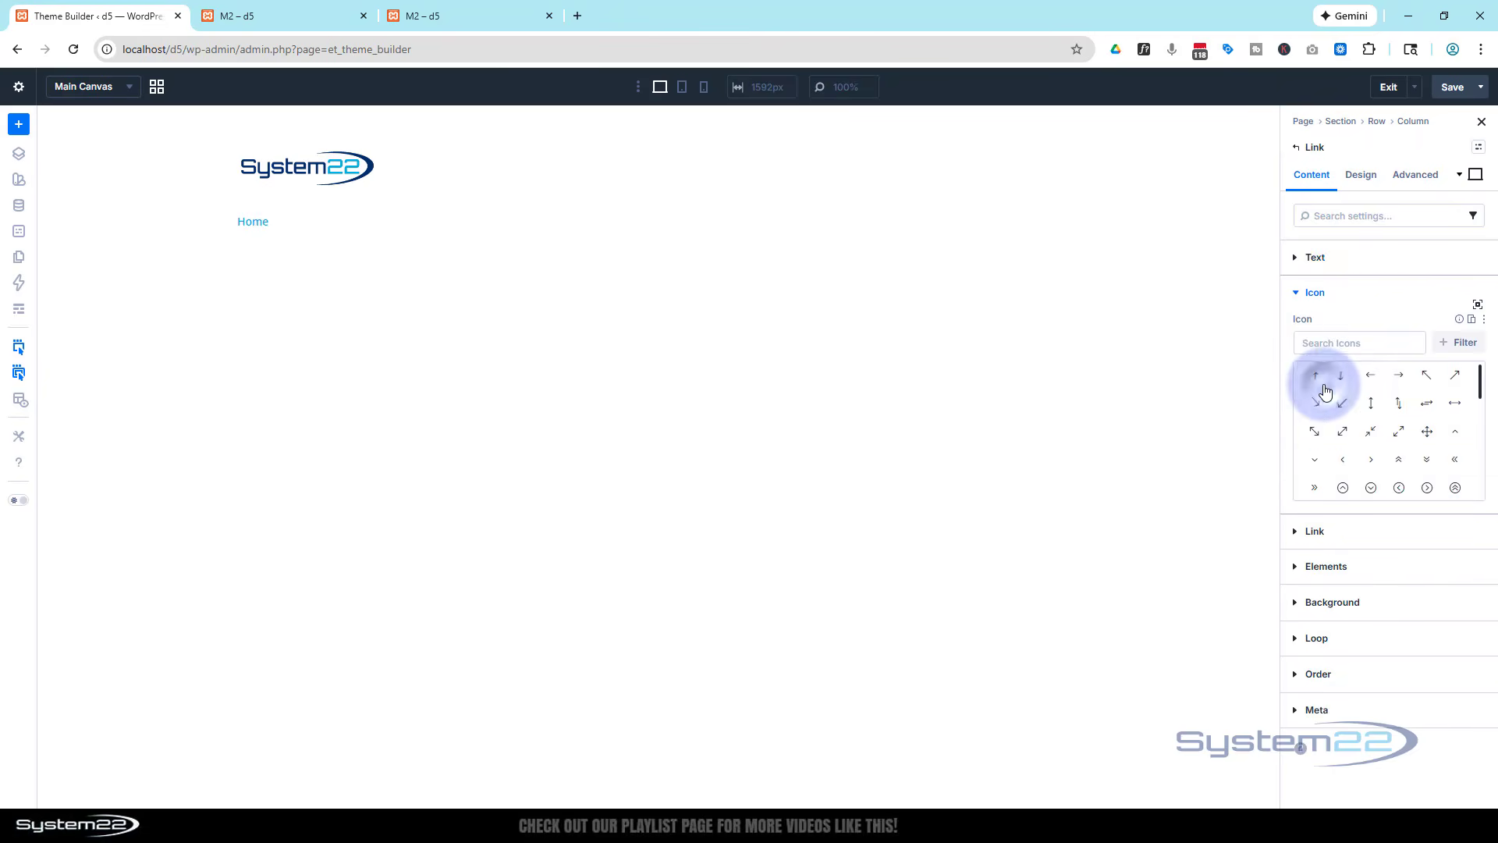
left_click(1347, 348)
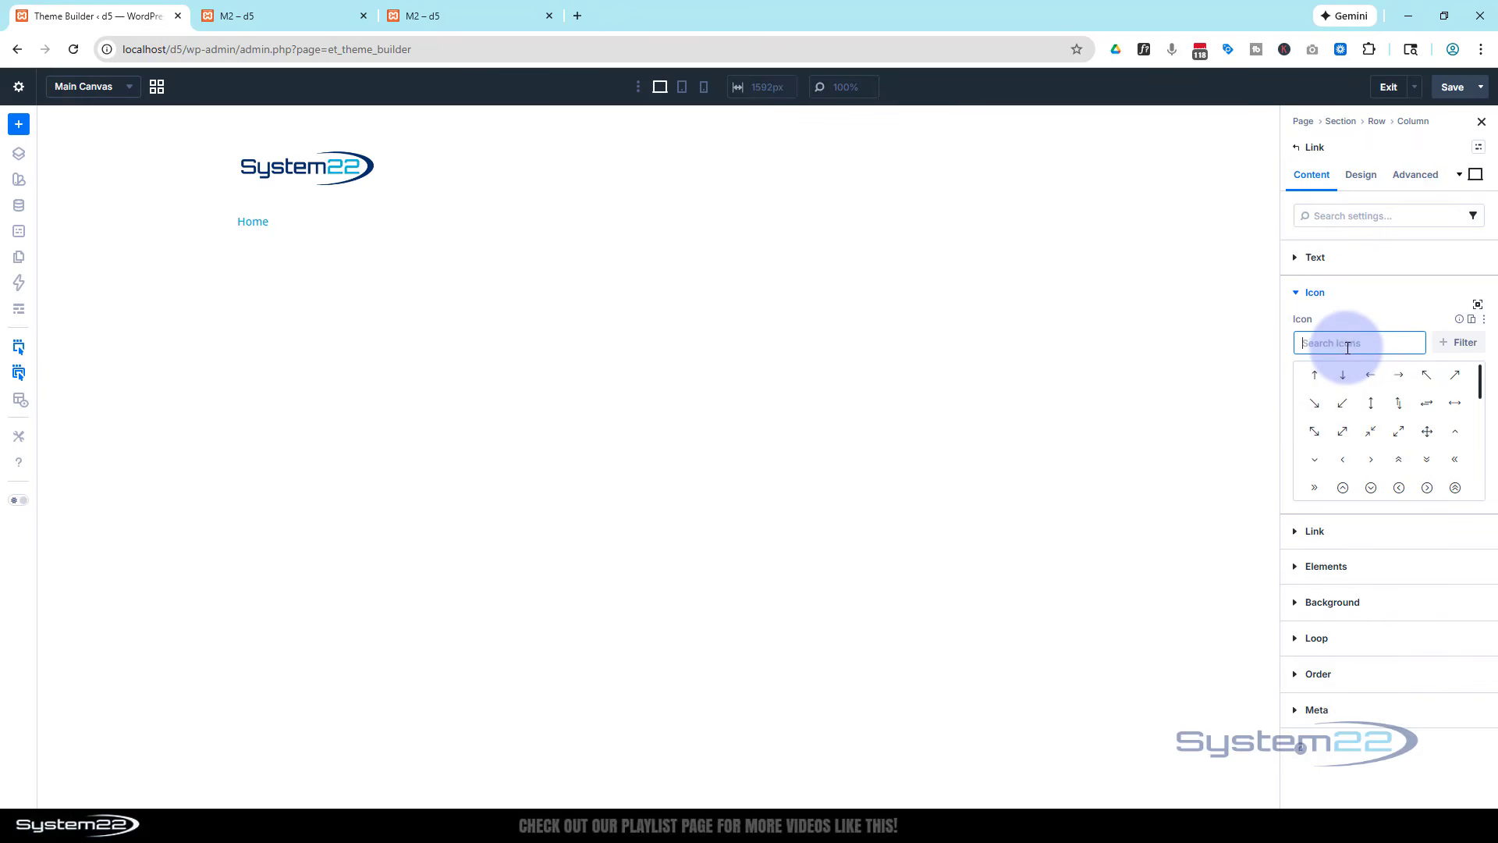
type("home")
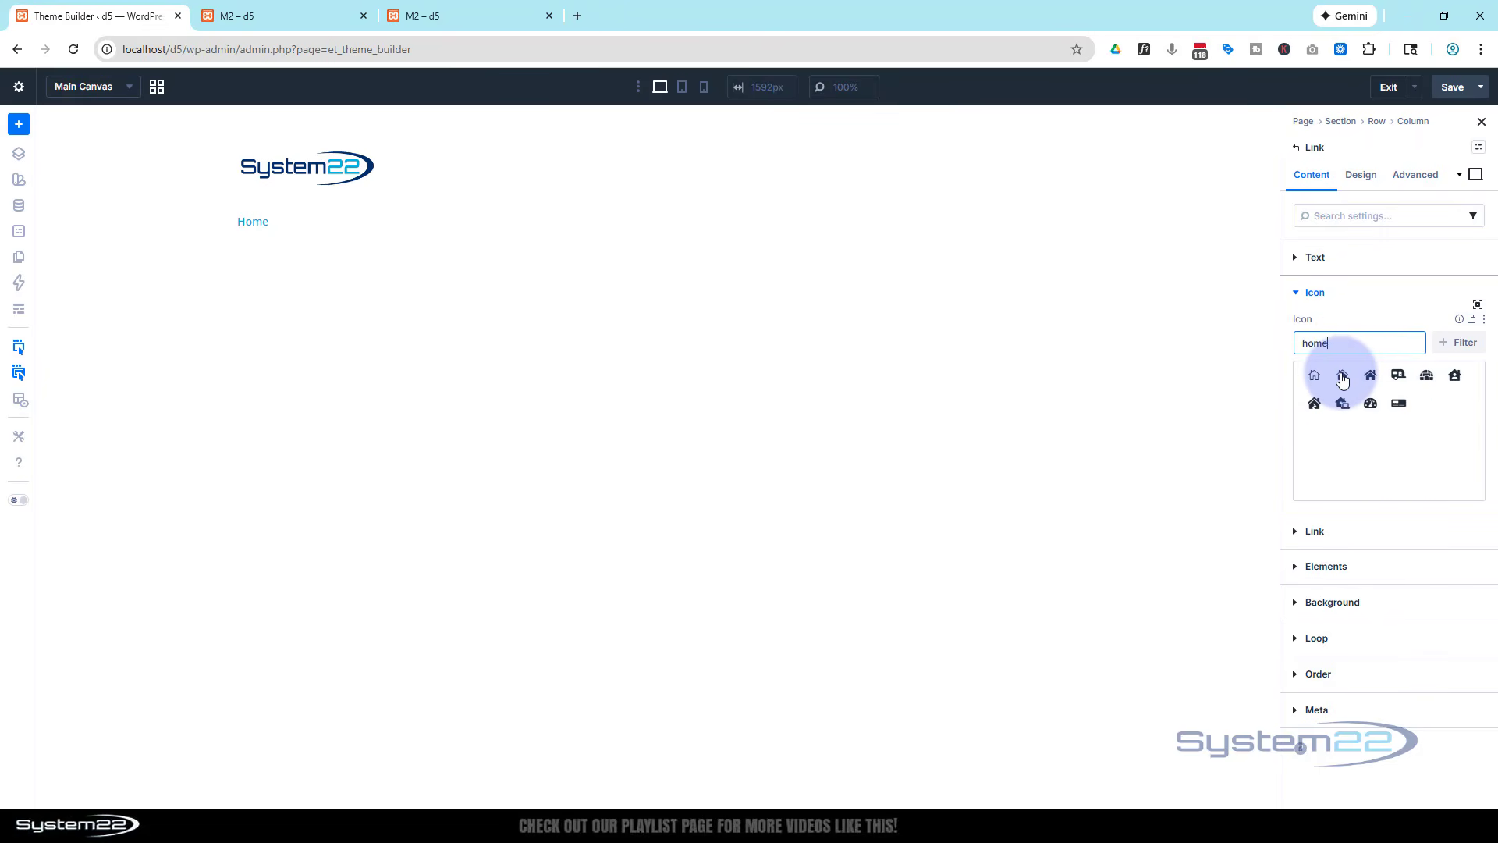
left_click(1342, 376)
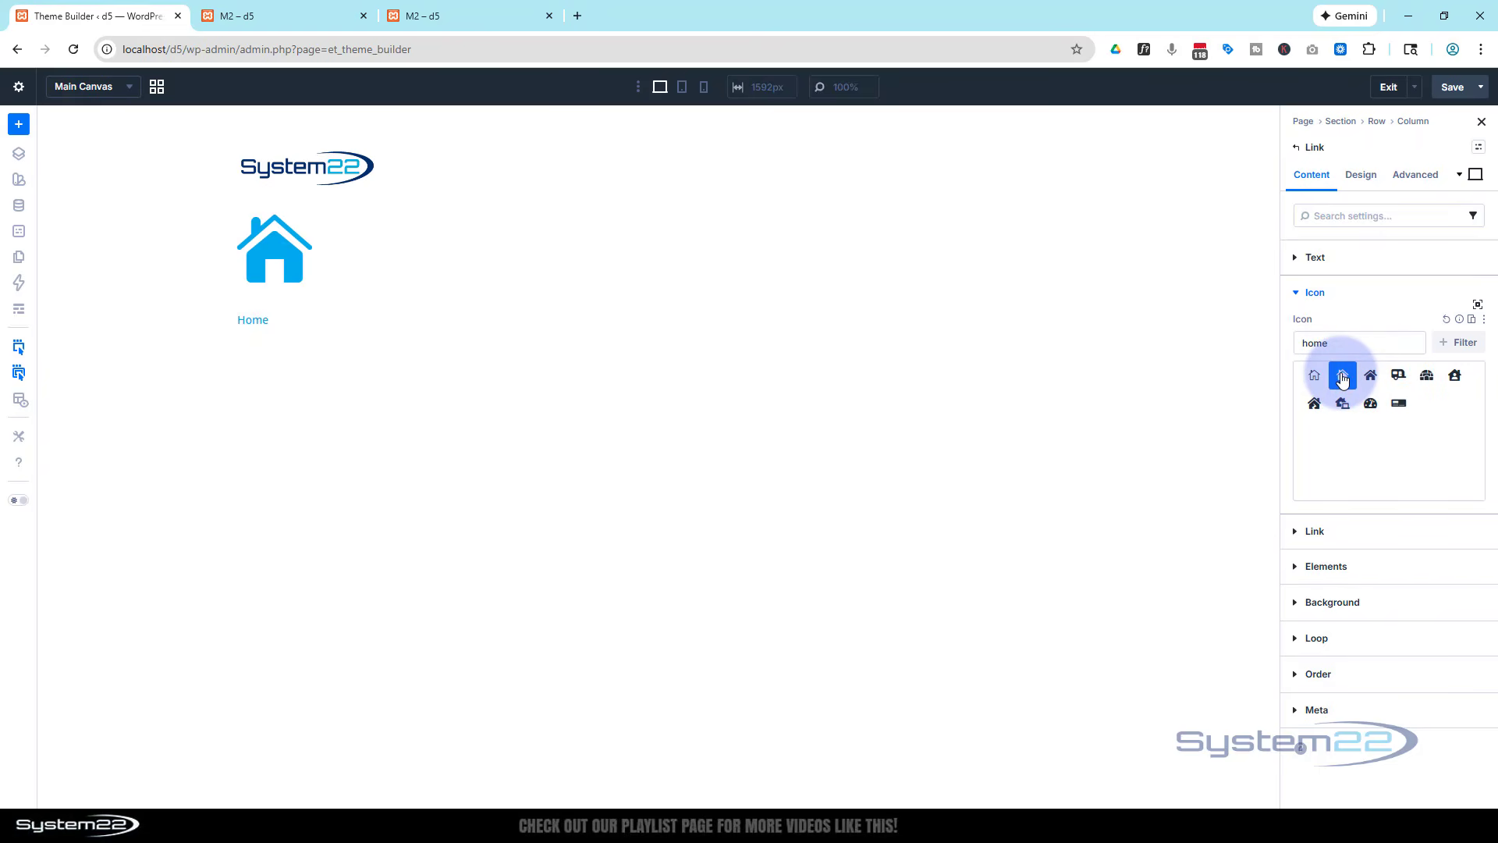
left_click(1363, 343)
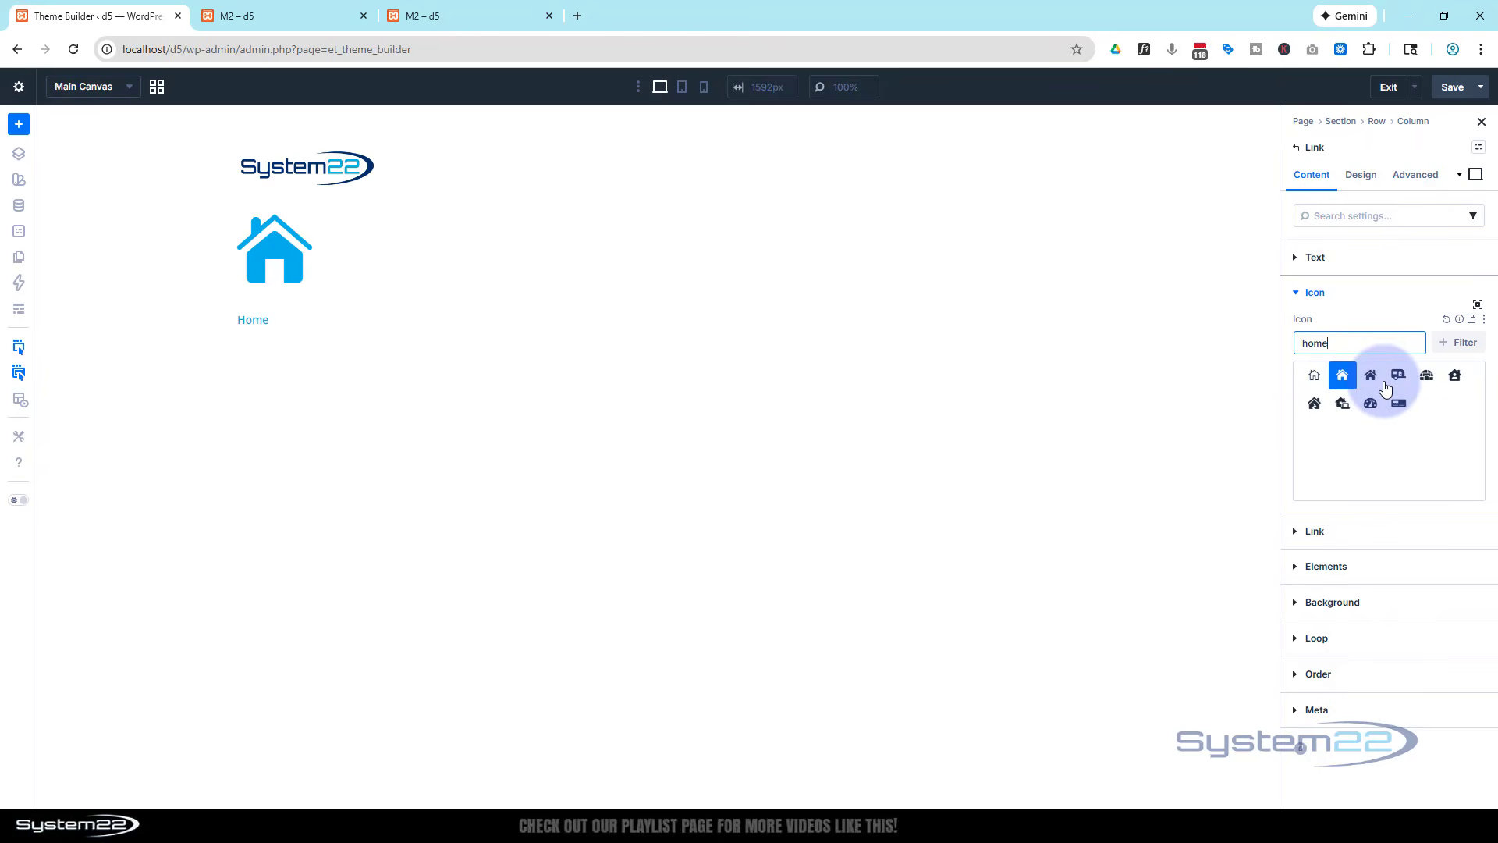
Replace the Home link's house icon with the thin circled right-pointing chevron.
left_click_drag(1365, 343, 1284, 351)
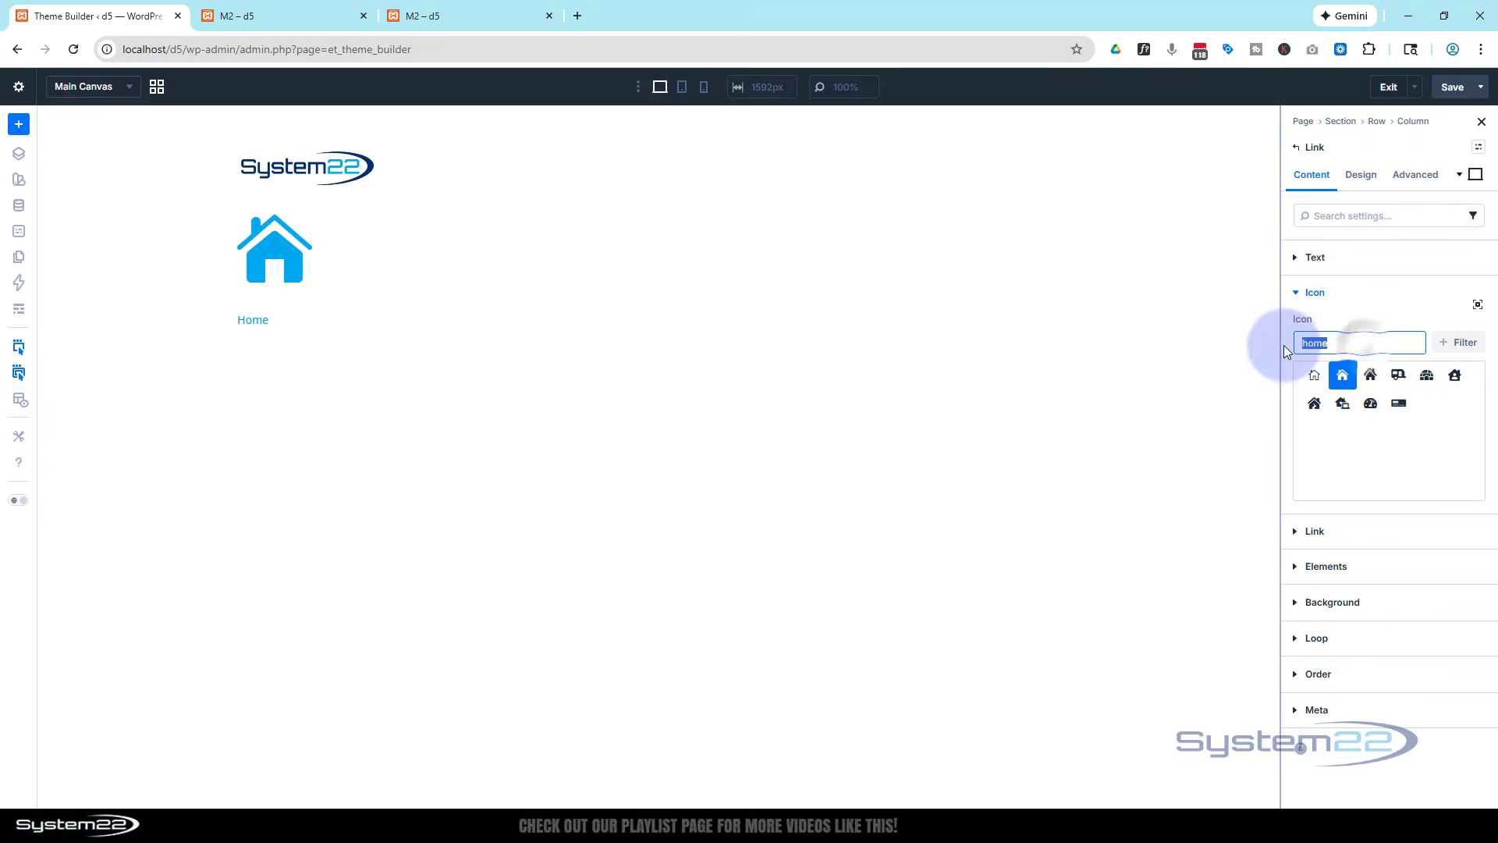
key("BackSpace")
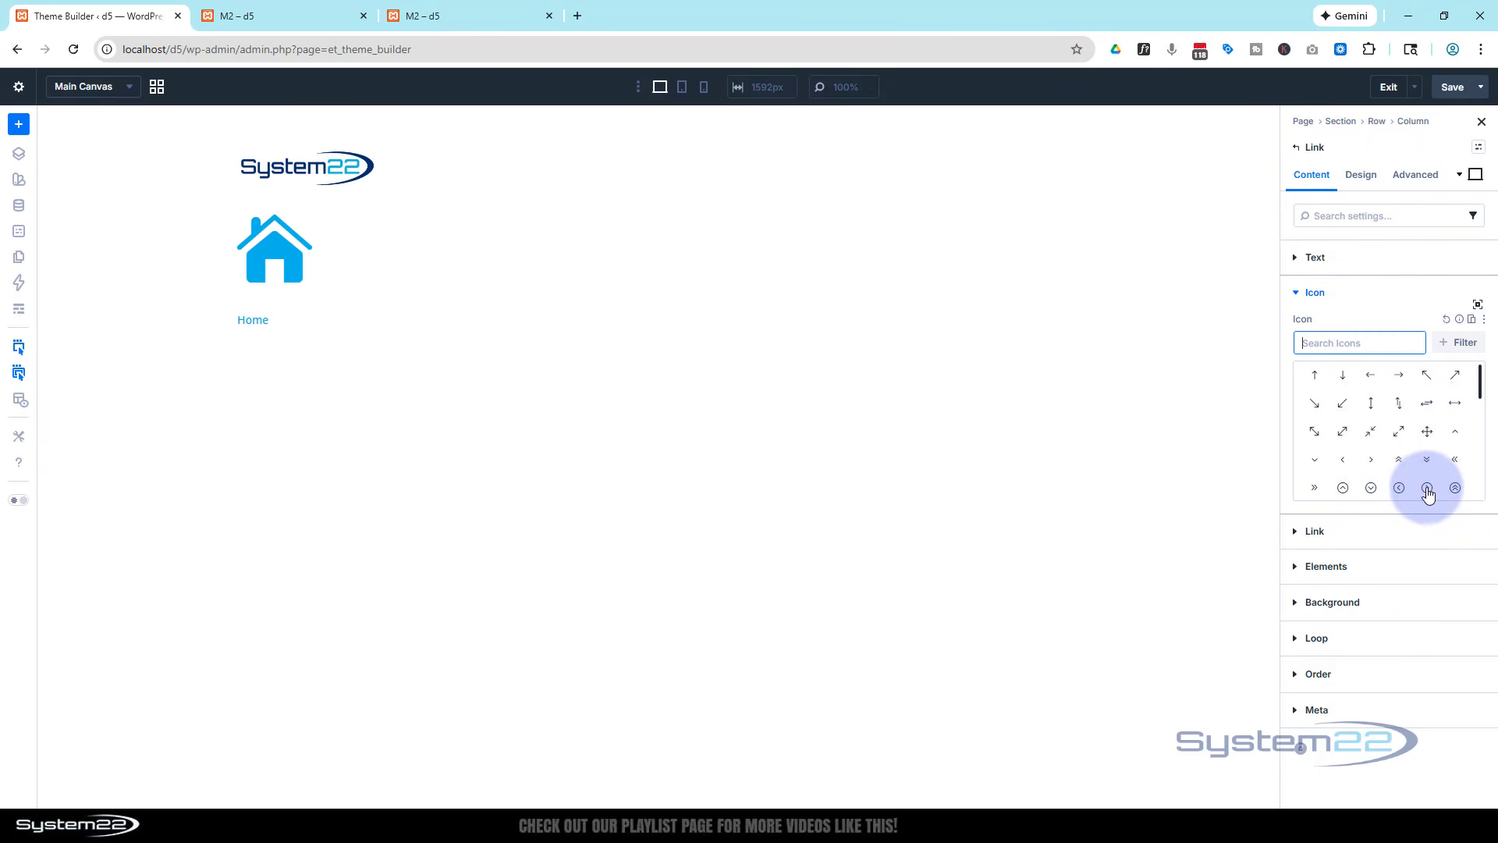
left_click(1428, 493)
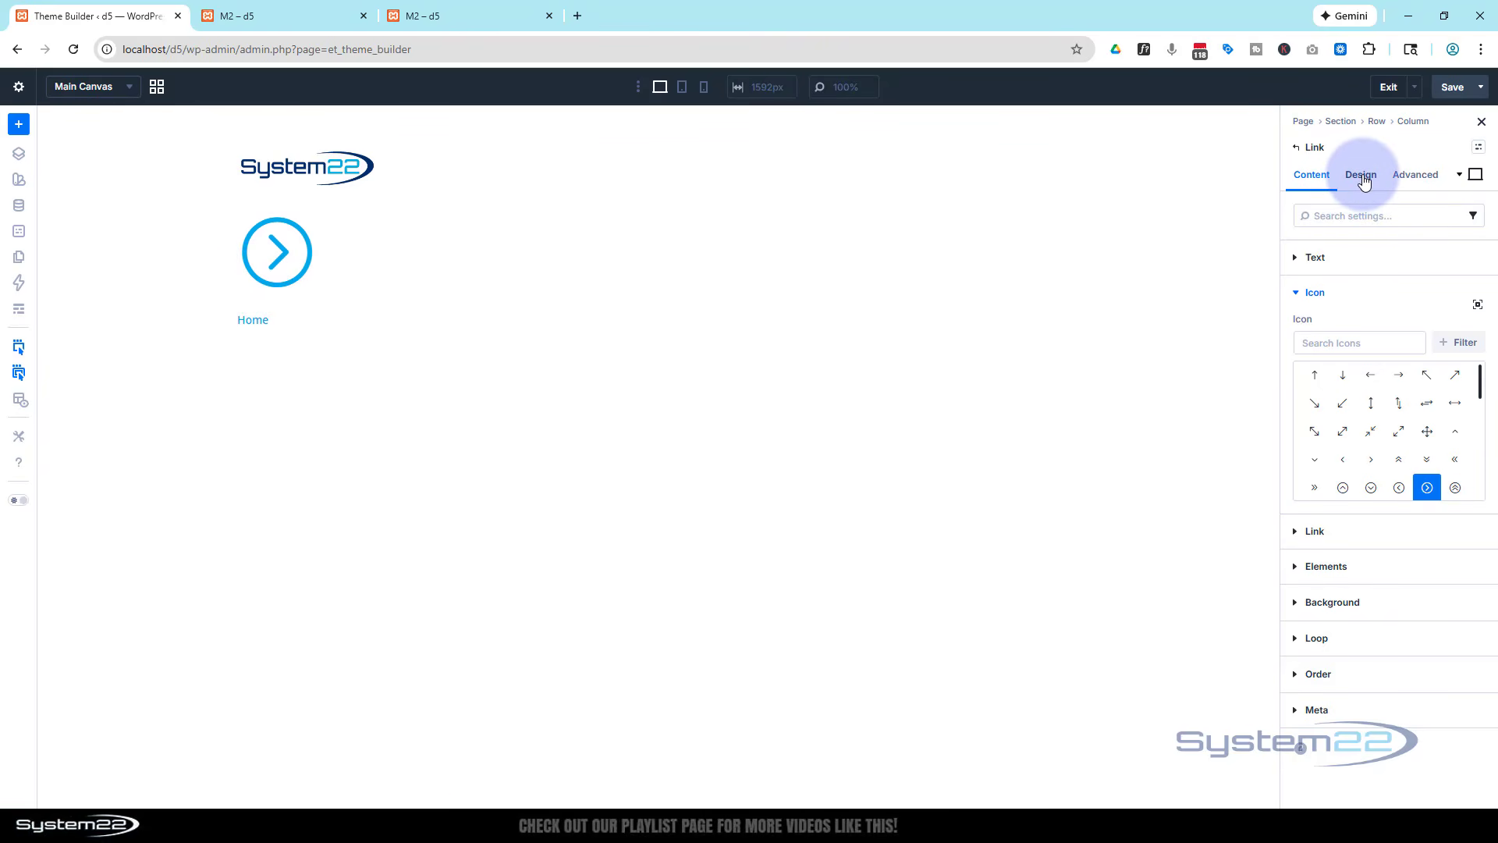
Try the Row Reverse layout direction on the link and set it back to Row, with the icon before the text.
left_click(1362, 177)
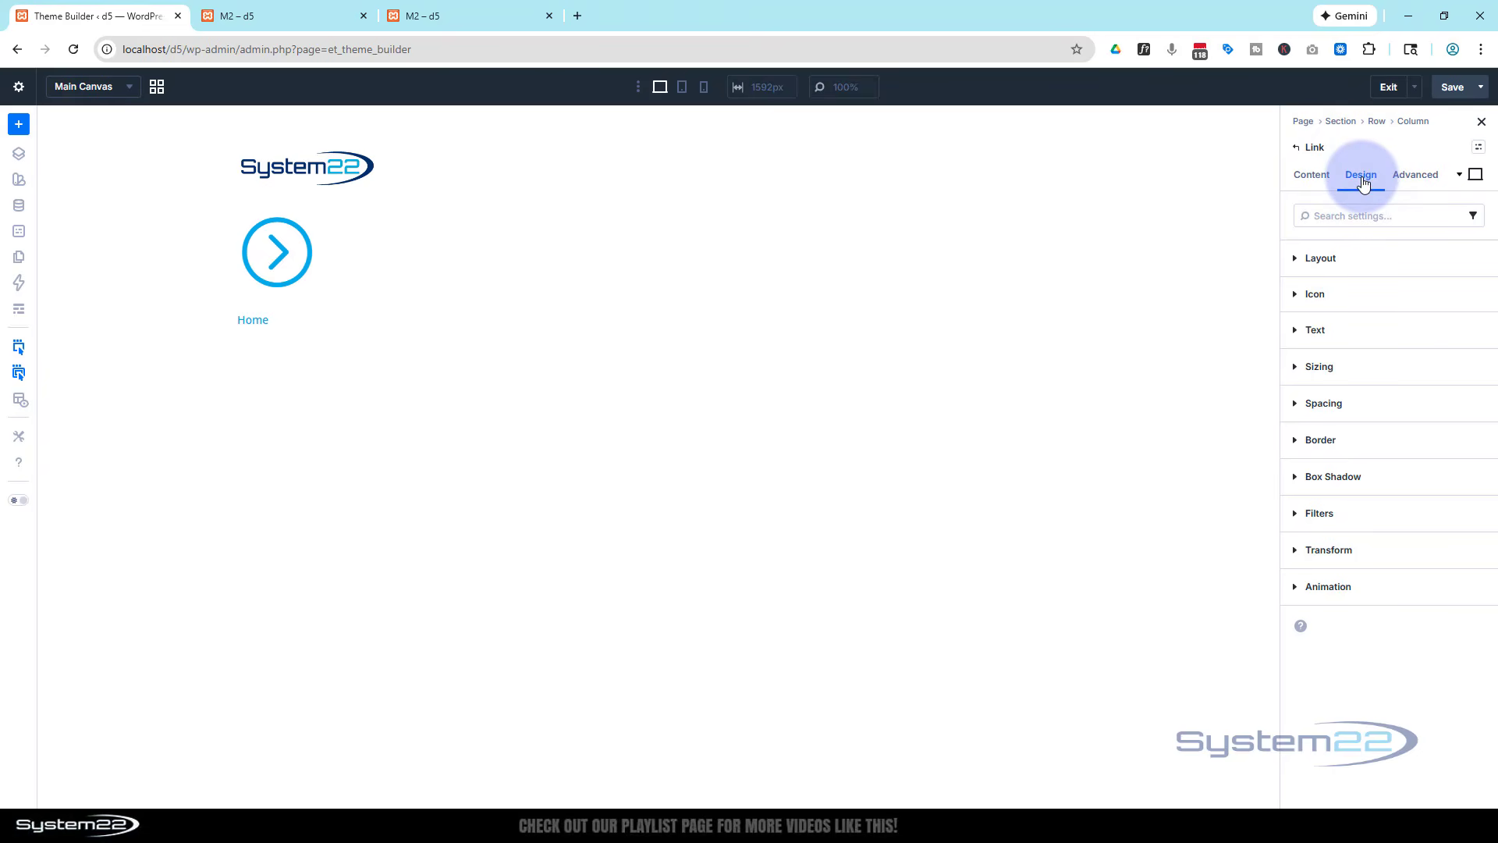
left_click(1365, 259)
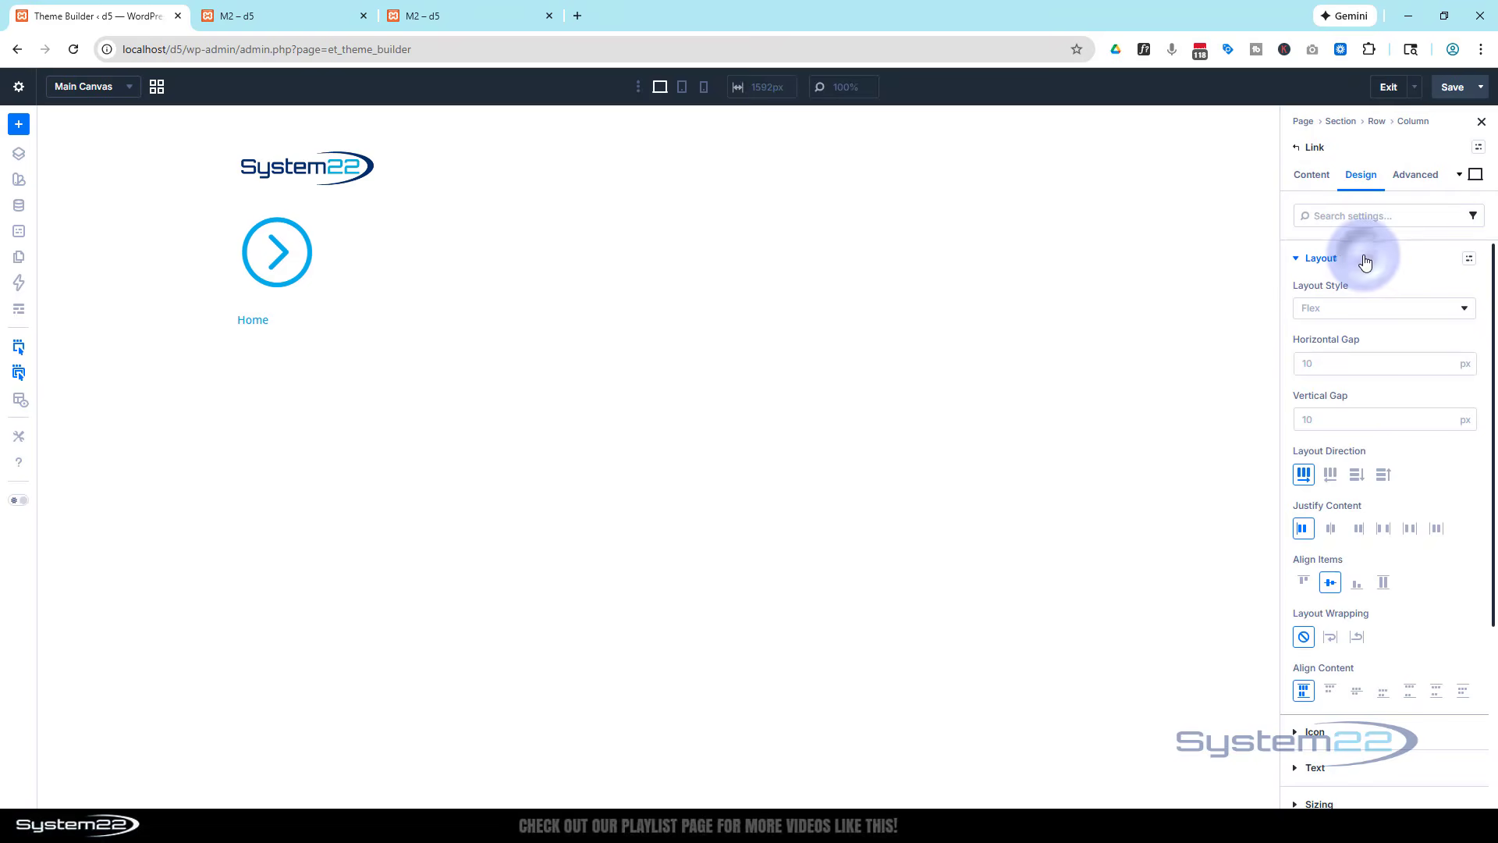
left_click(1332, 476)
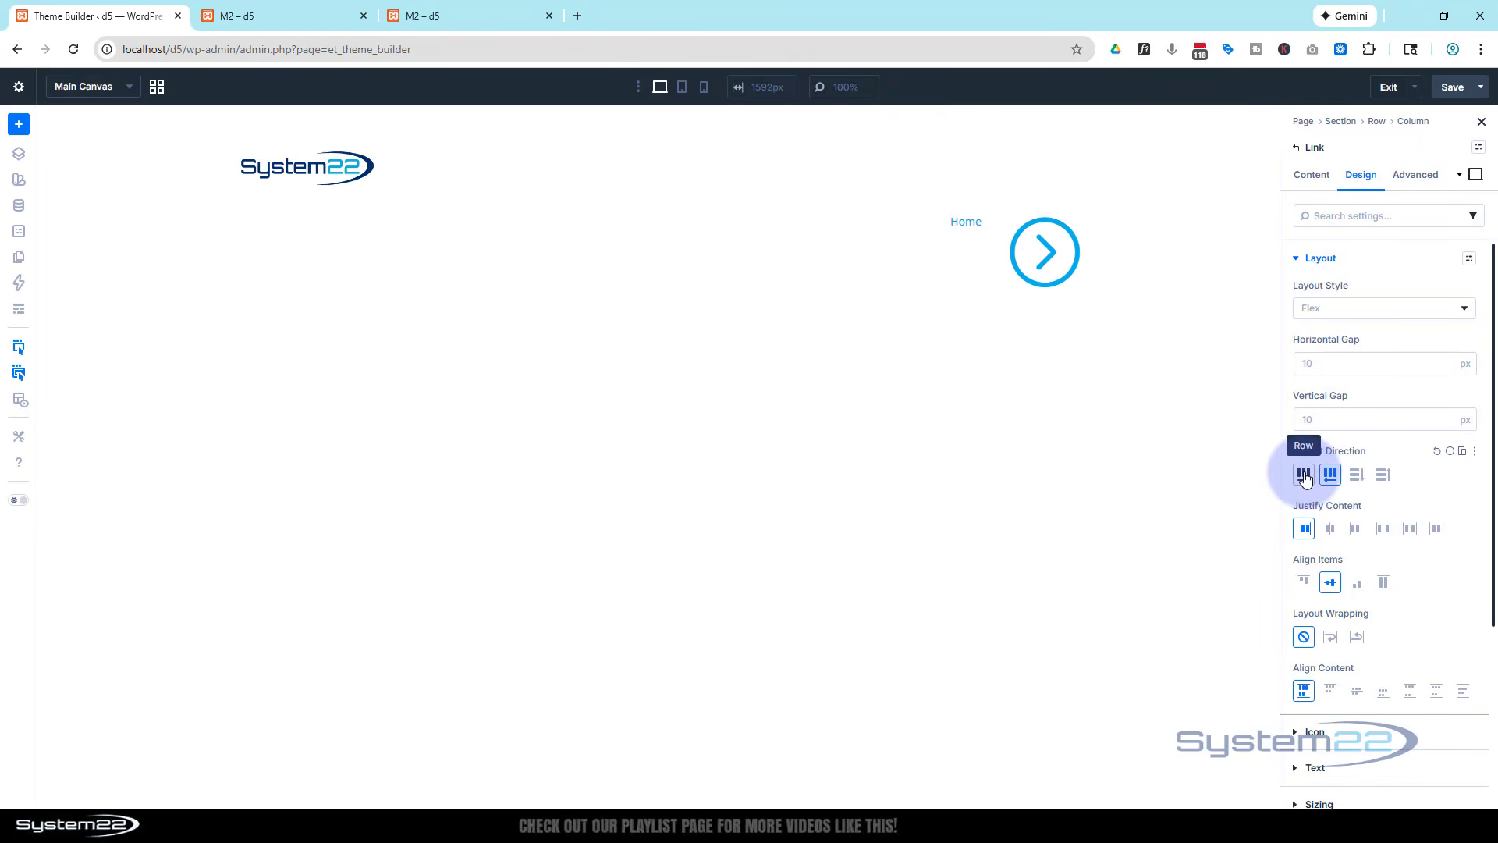
left_click(1304, 476)
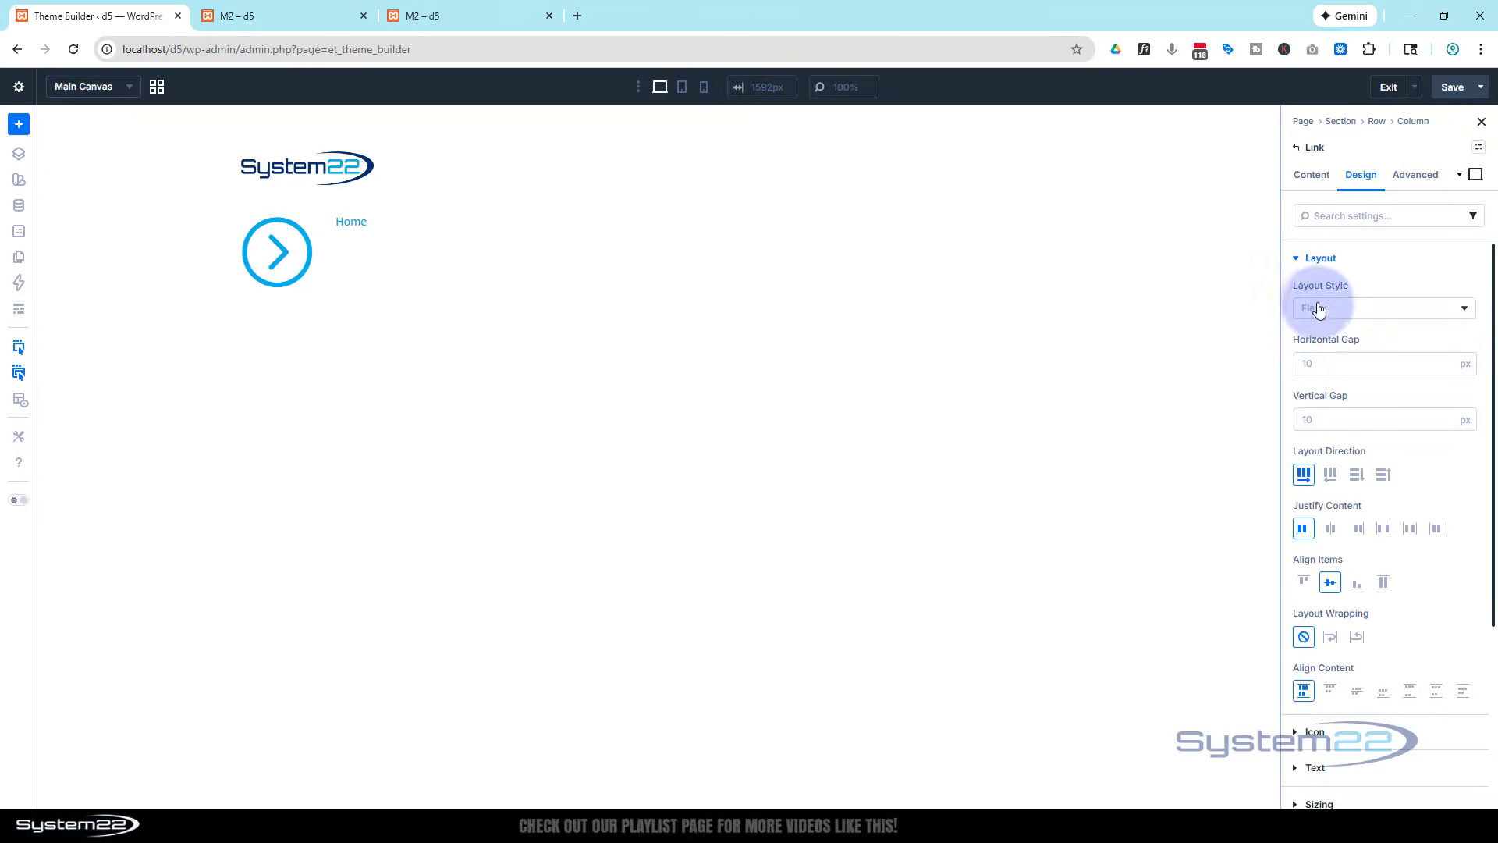
left_click(1303, 260)
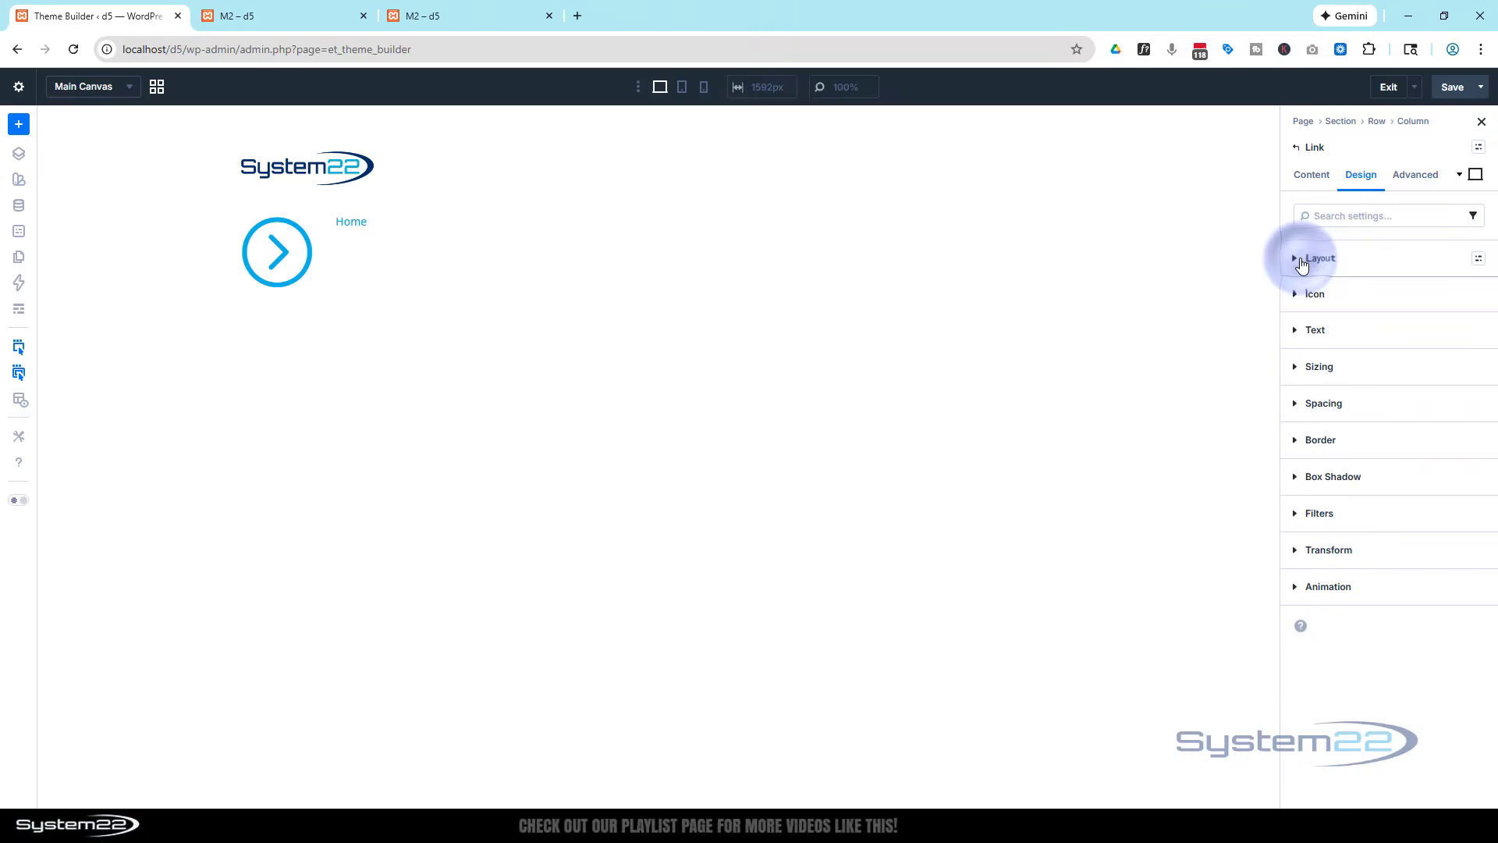
Set the link's icon size to 18 px.
left_click(1336, 301)
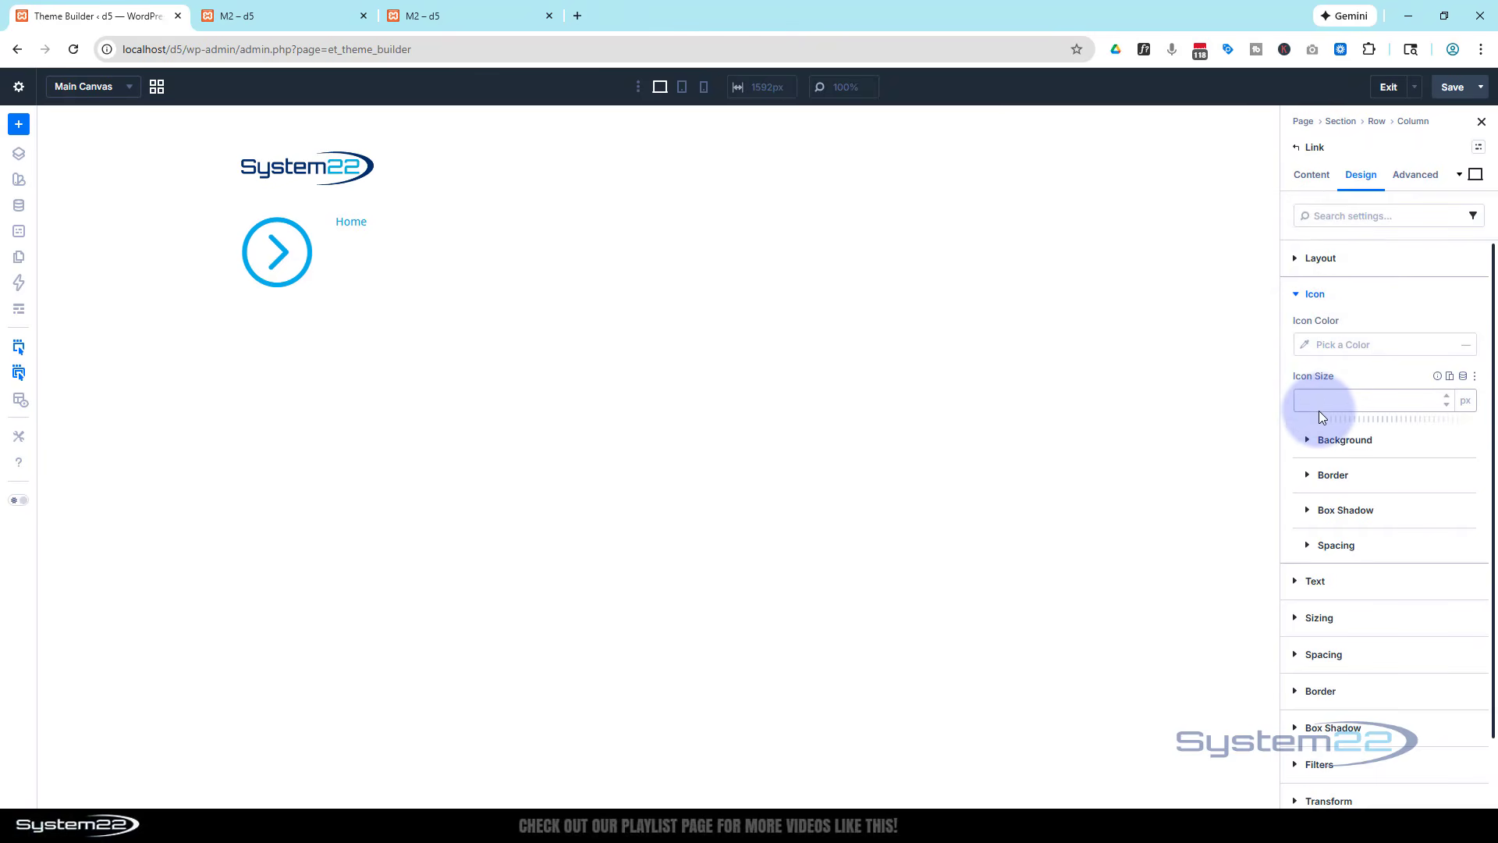
type("16")
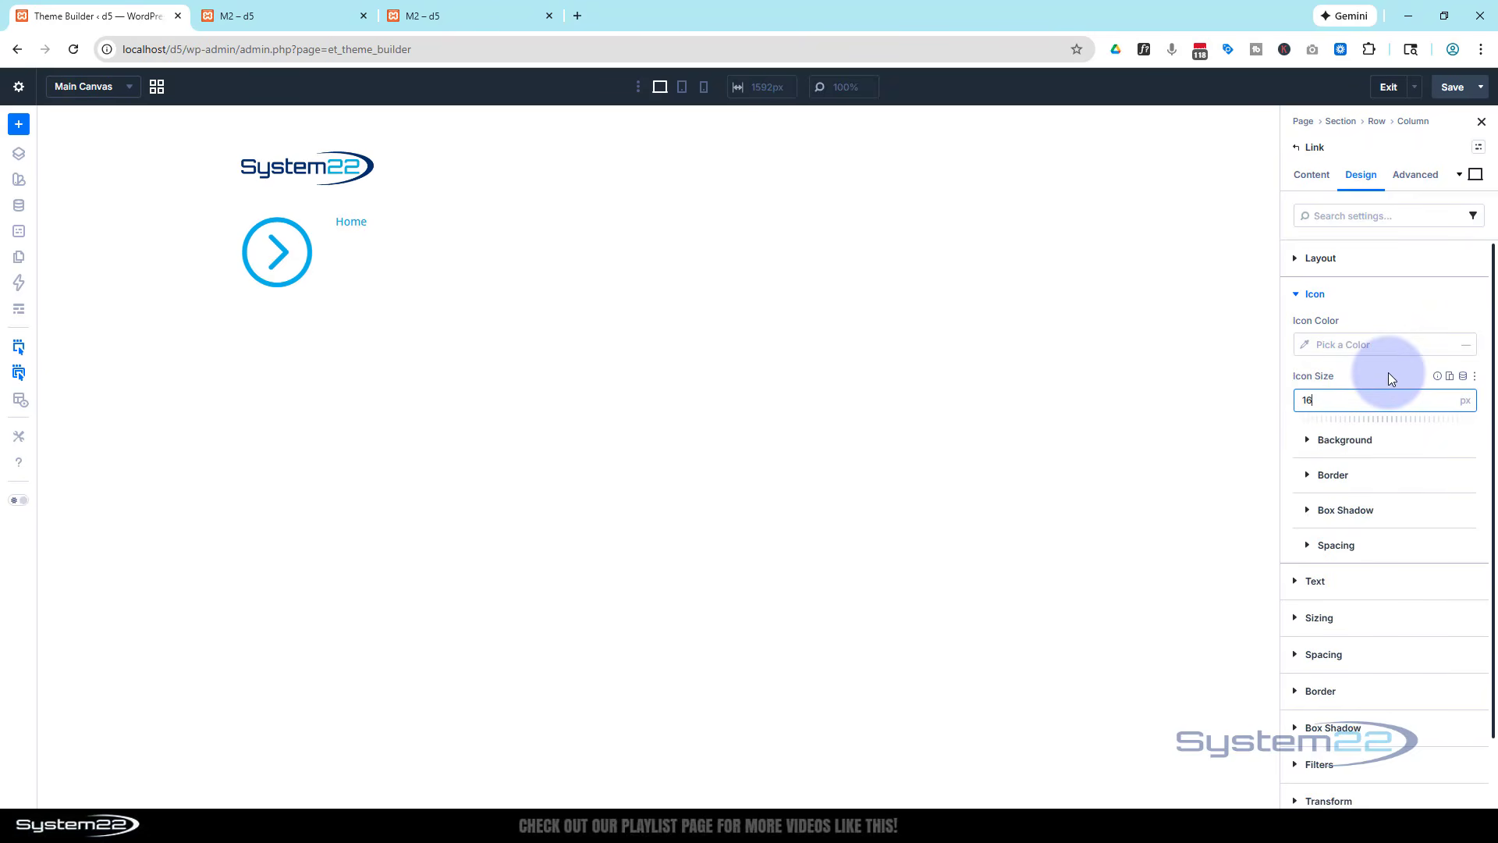
left_click(1445, 395)
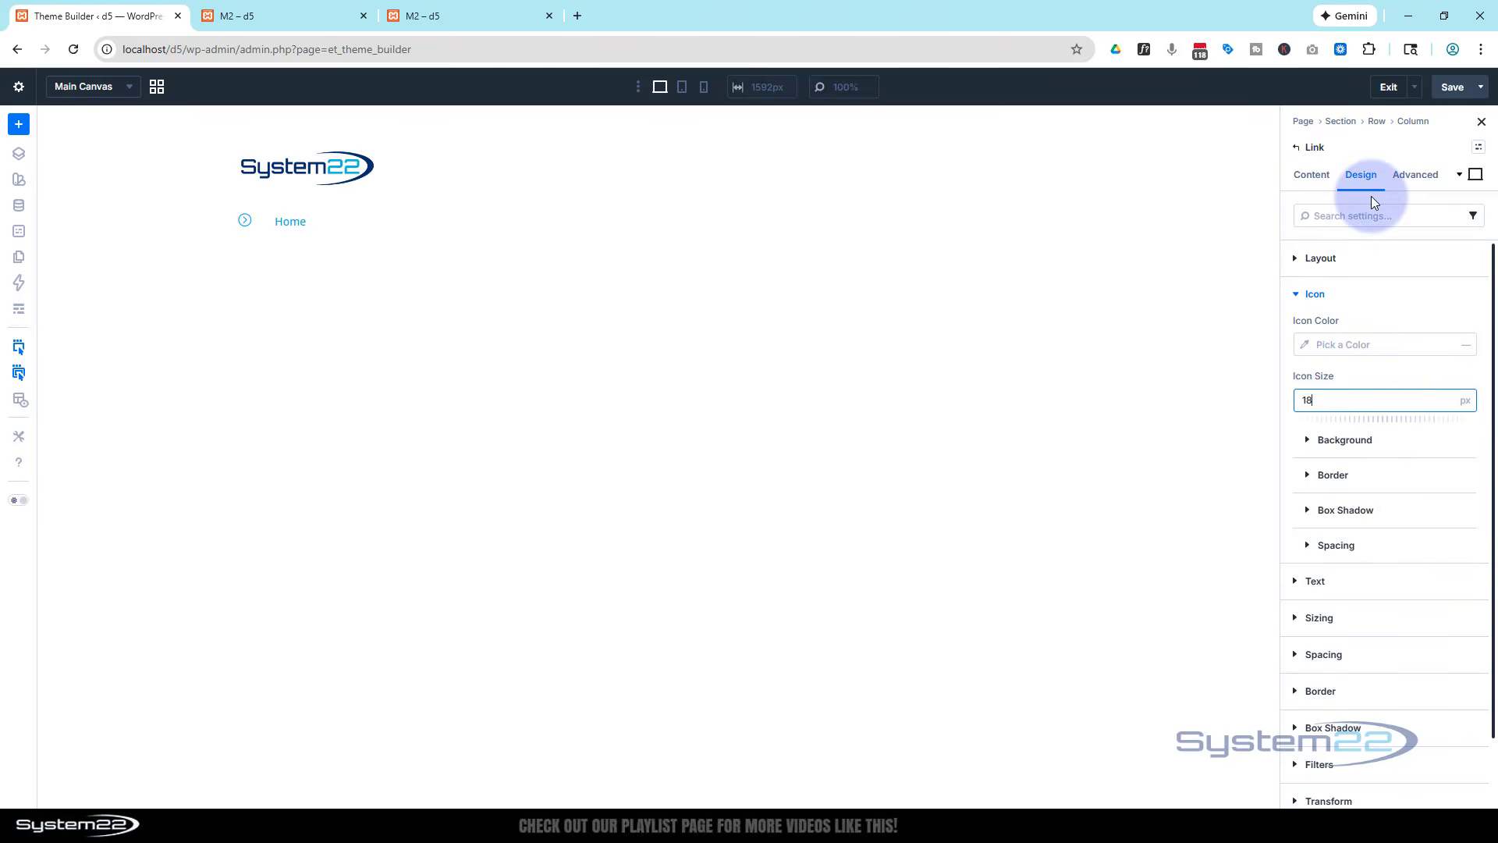
Examine the link's horizontal gap setting and the fonts available for its text.
left_click(1298, 260)
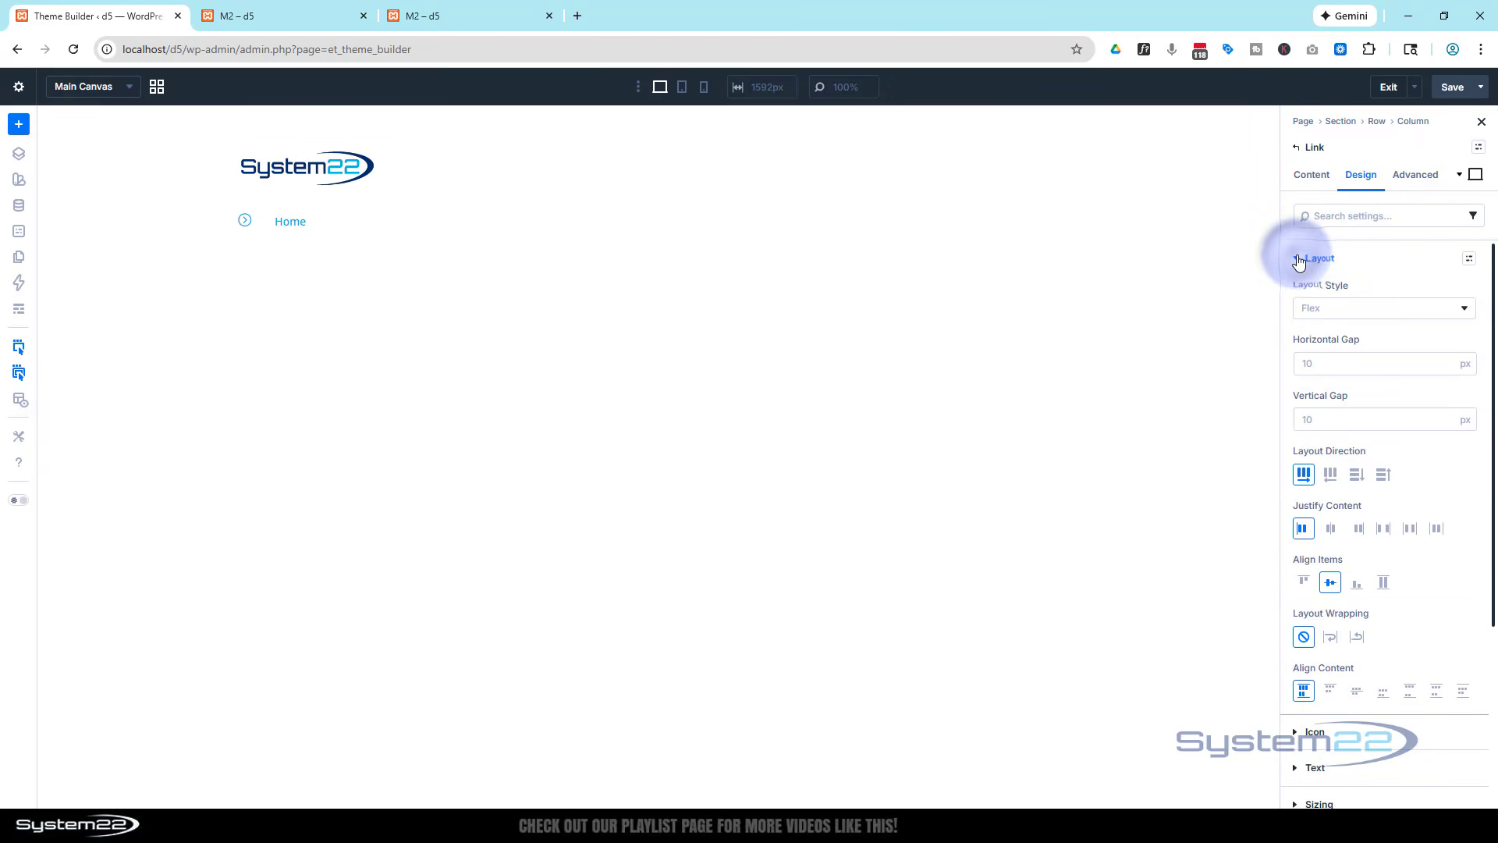
left_click(1310, 368)
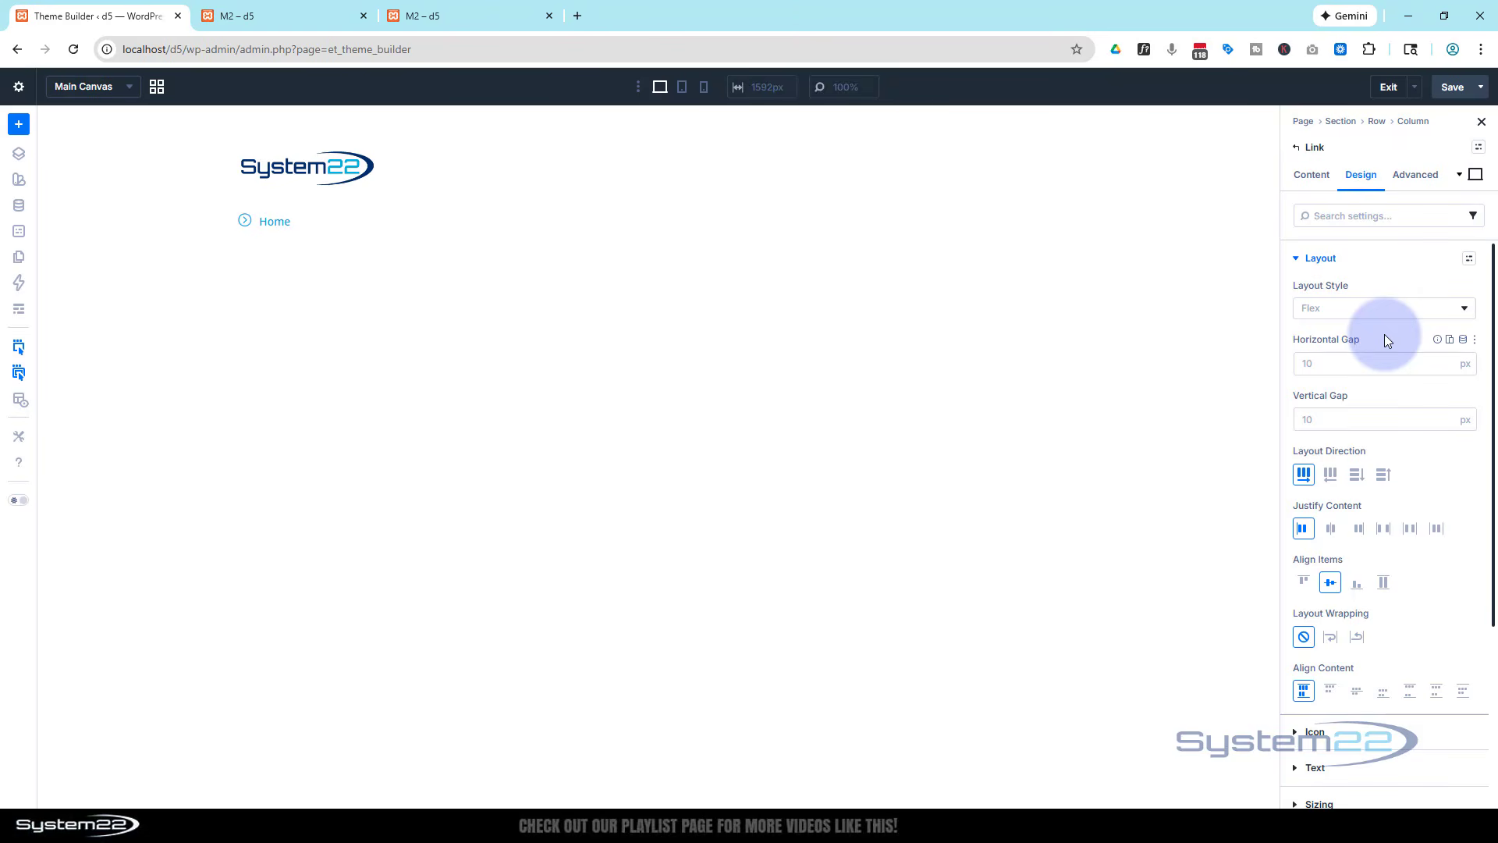
scroll(1386, 352, "down", 3)
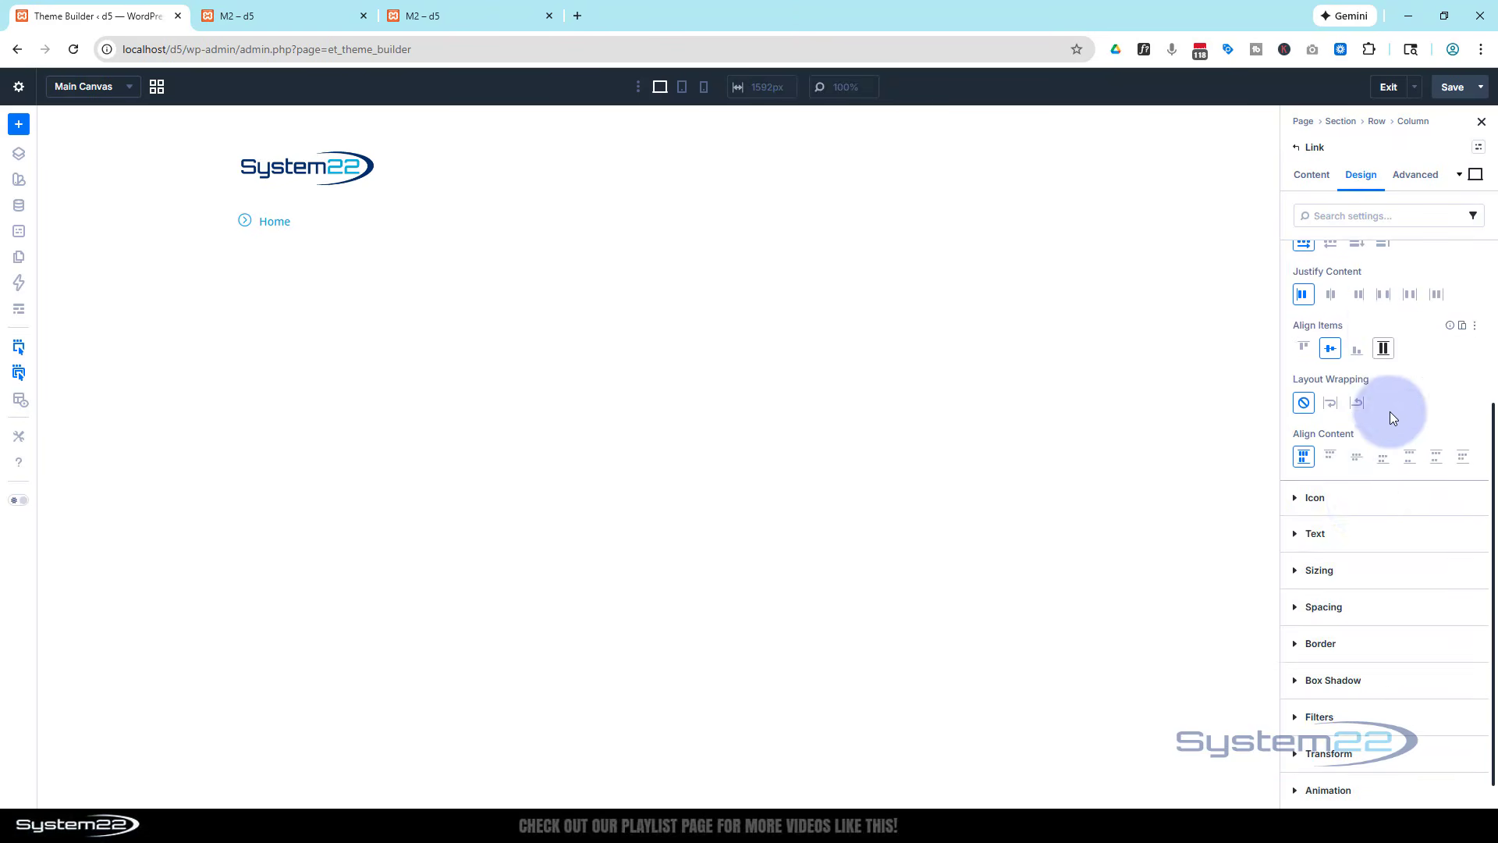
left_click(1357, 533)
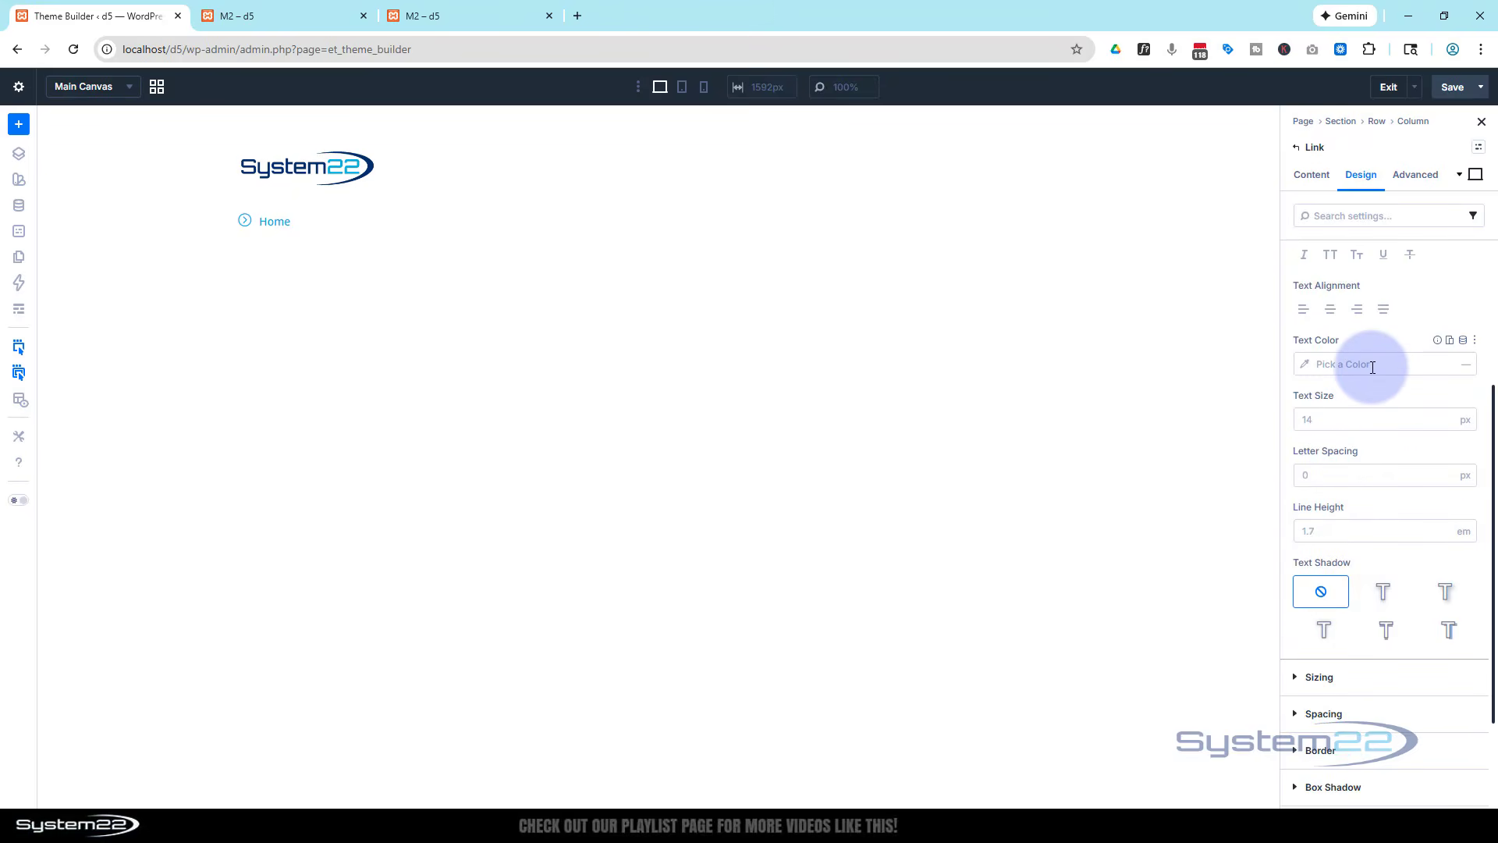
scroll(1373, 368, "up", 2)
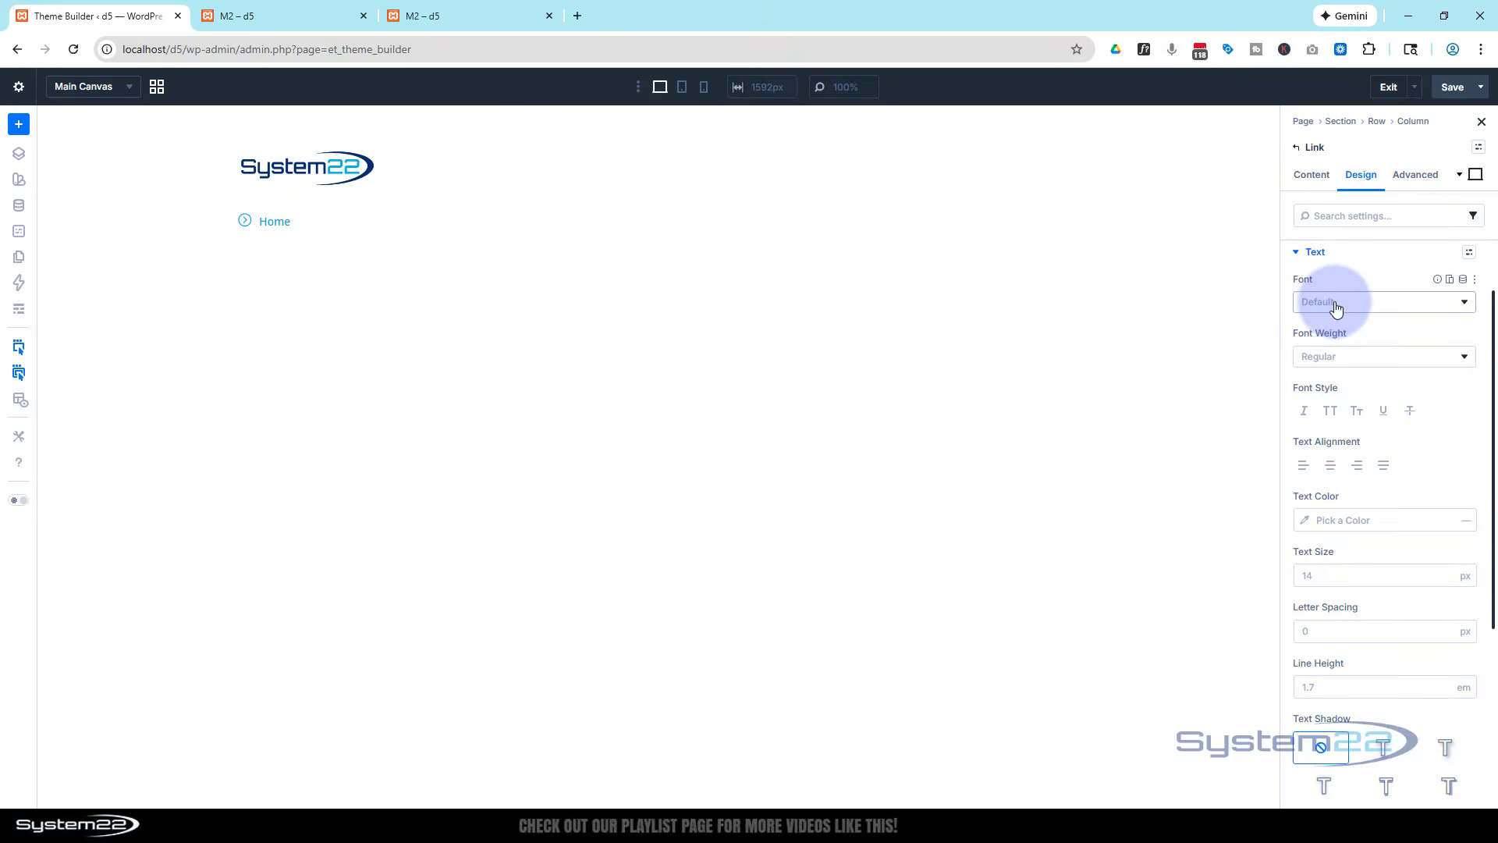
left_click(1335, 306)
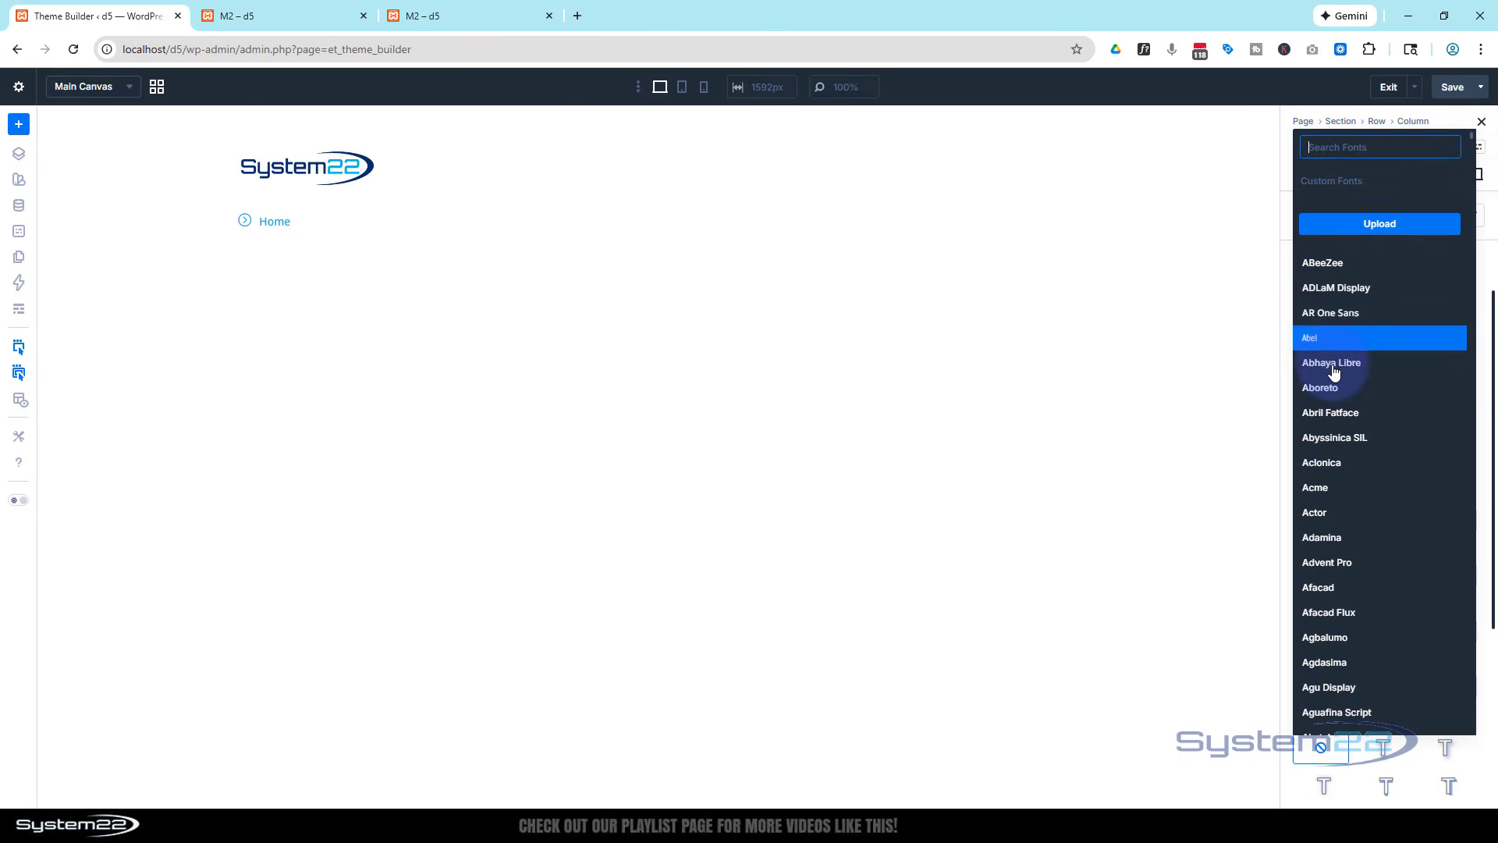
left_click(1287, 270)
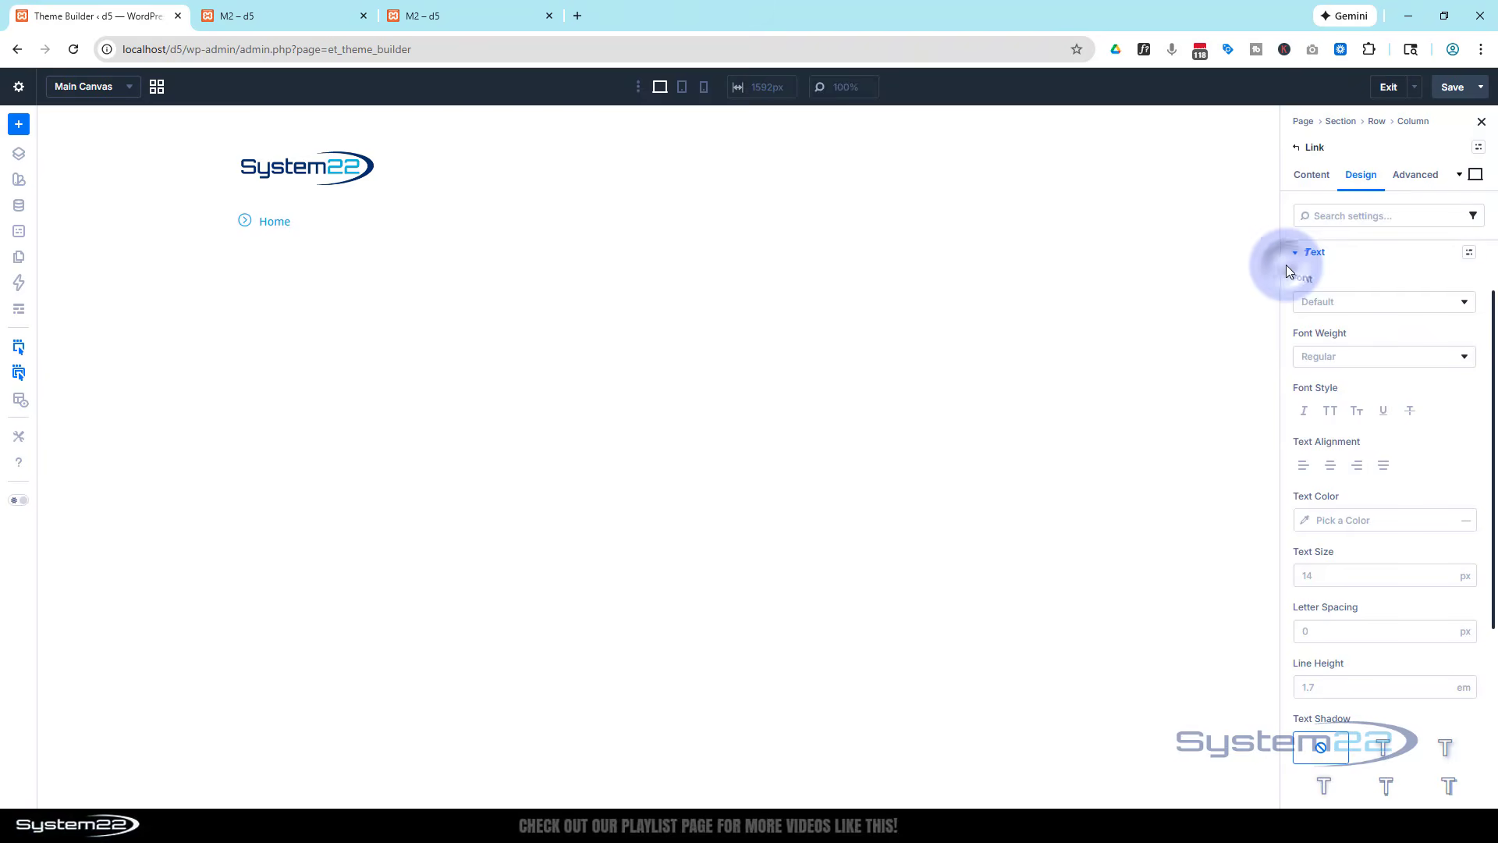
Set the link text's line height to 1.4 em and align the text left.
scroll(1384, 479, "down", 3)
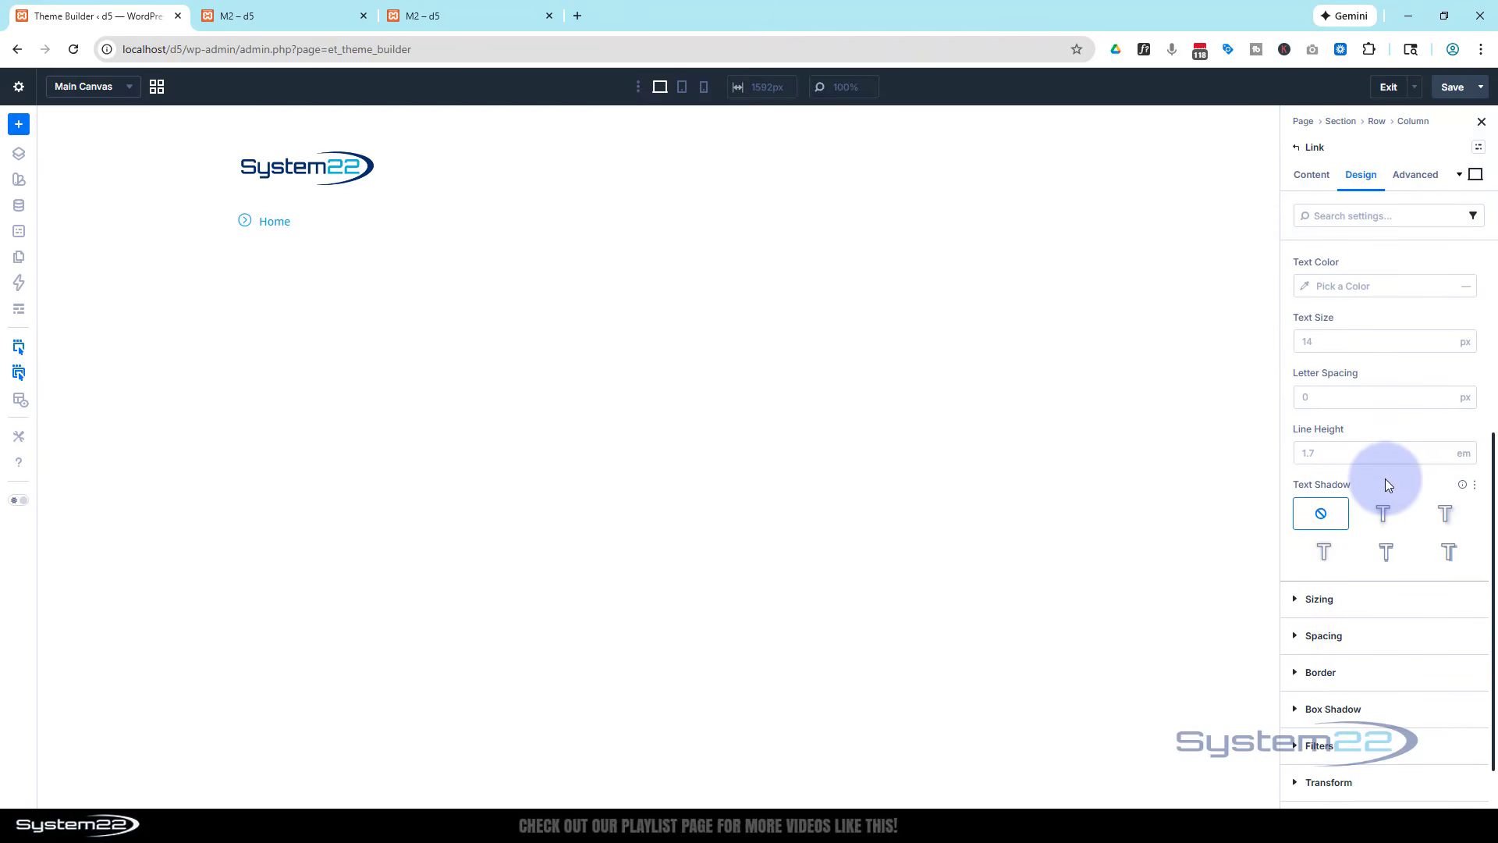
left_click(1442, 457)
left_click(1442, 456)
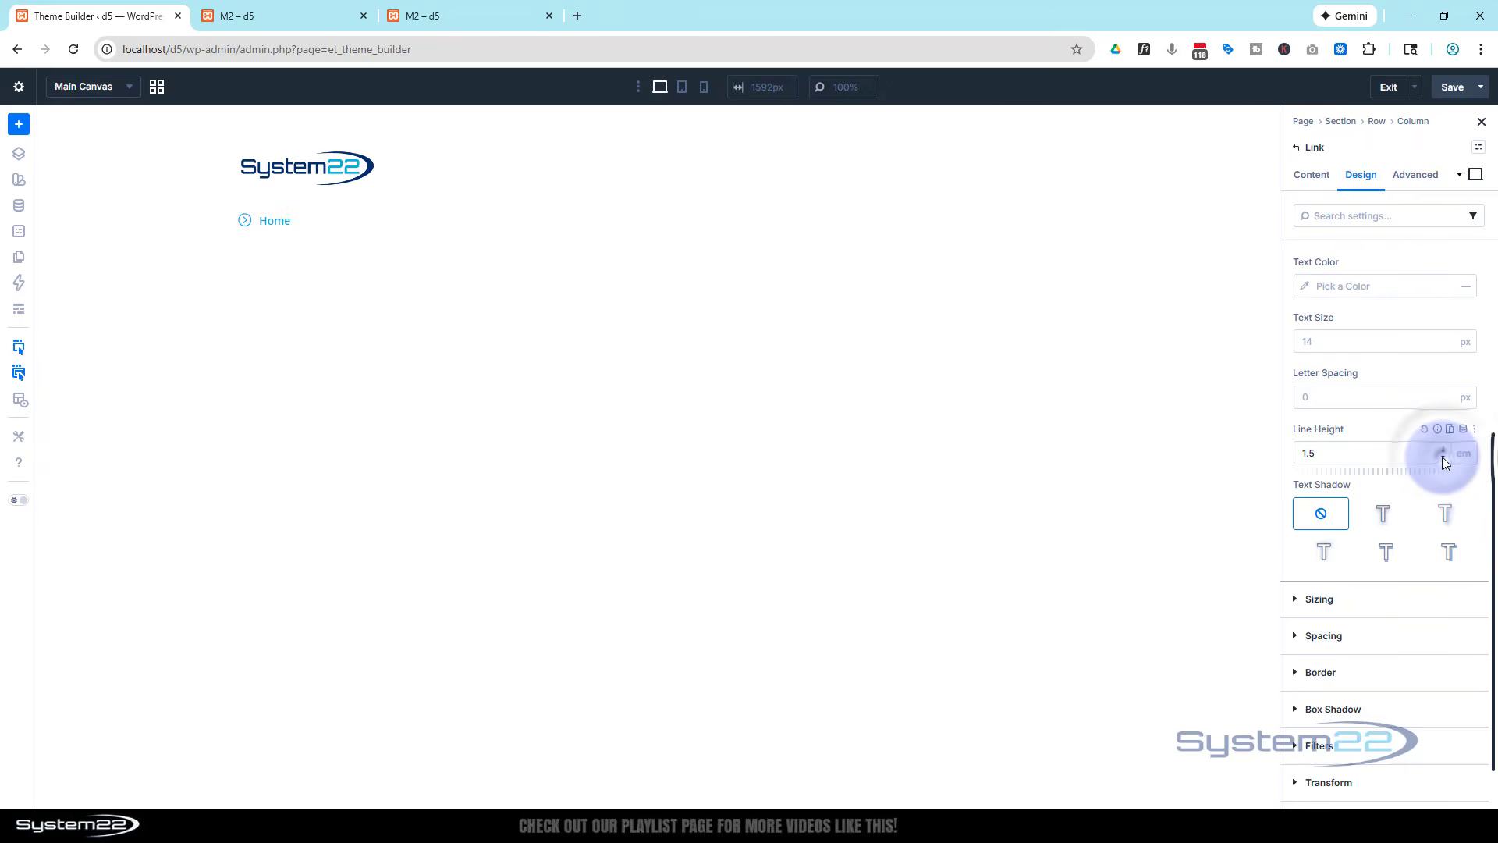
left_click(1442, 457)
left_click(1442, 456)
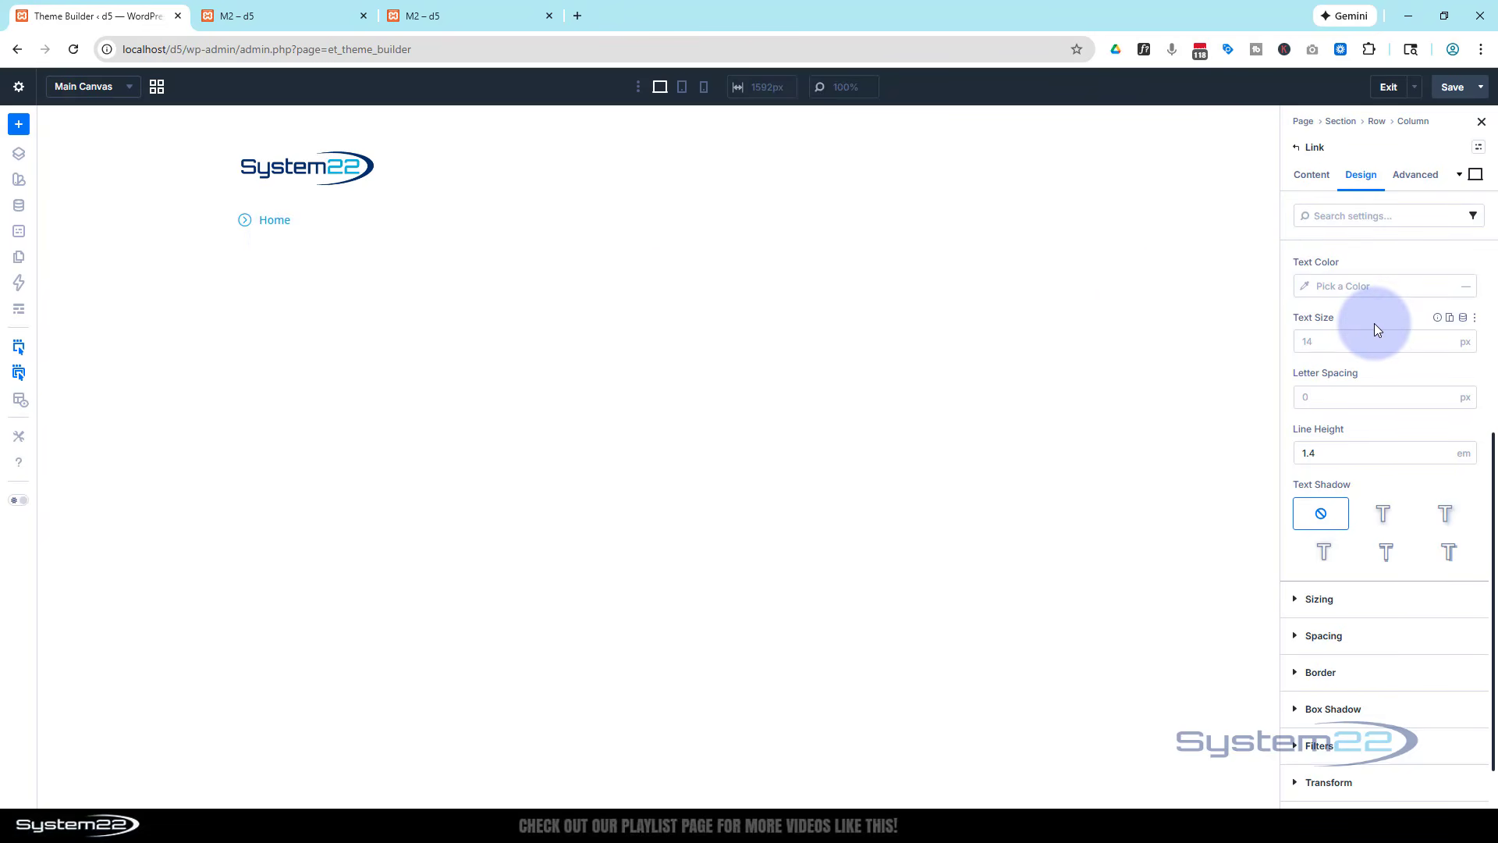
scroll(1348, 394, "up", 2)
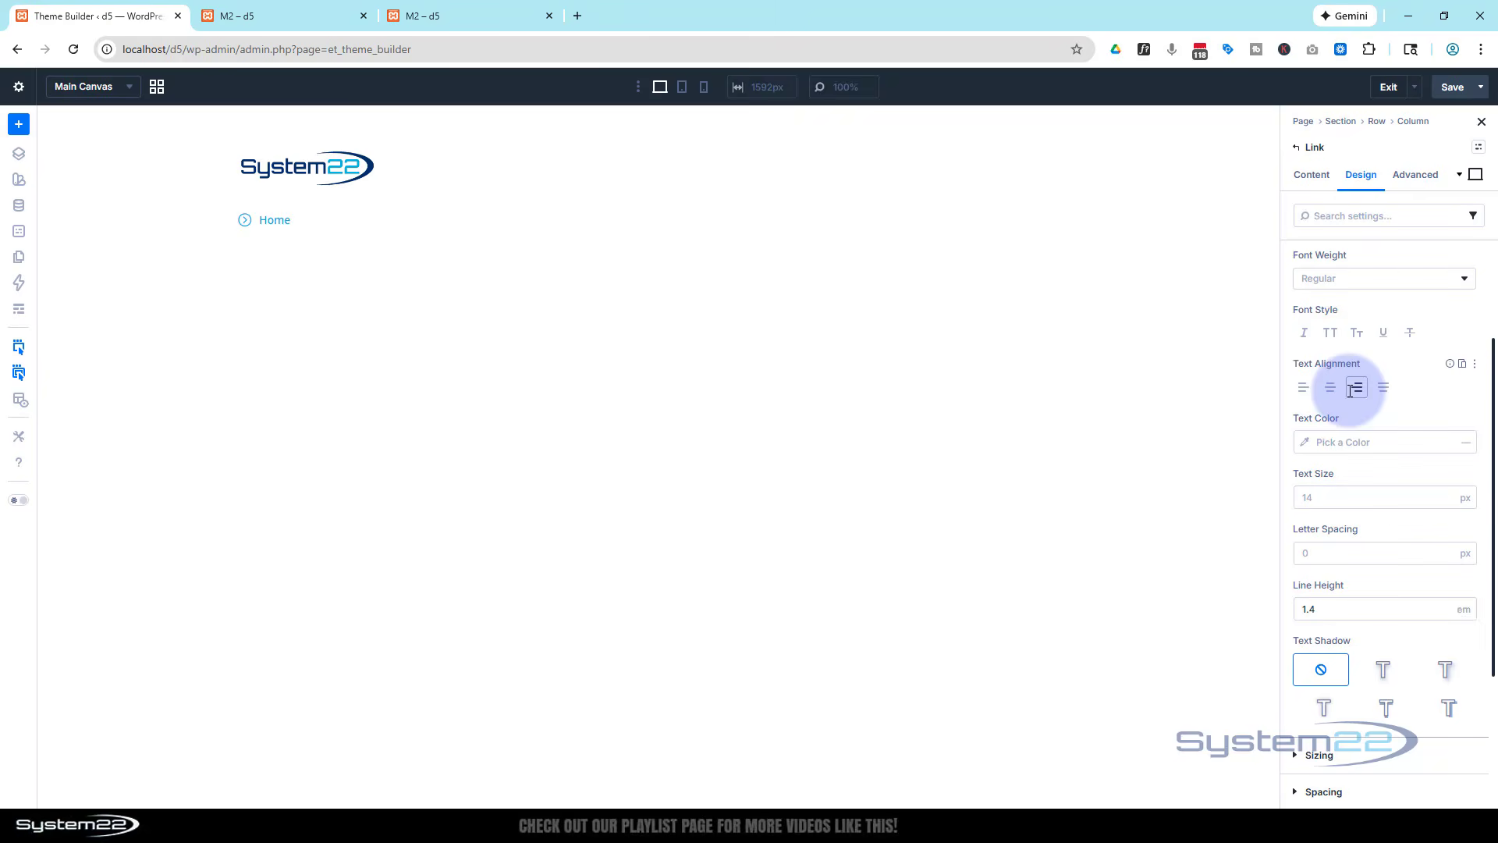
left_click(1303, 388)
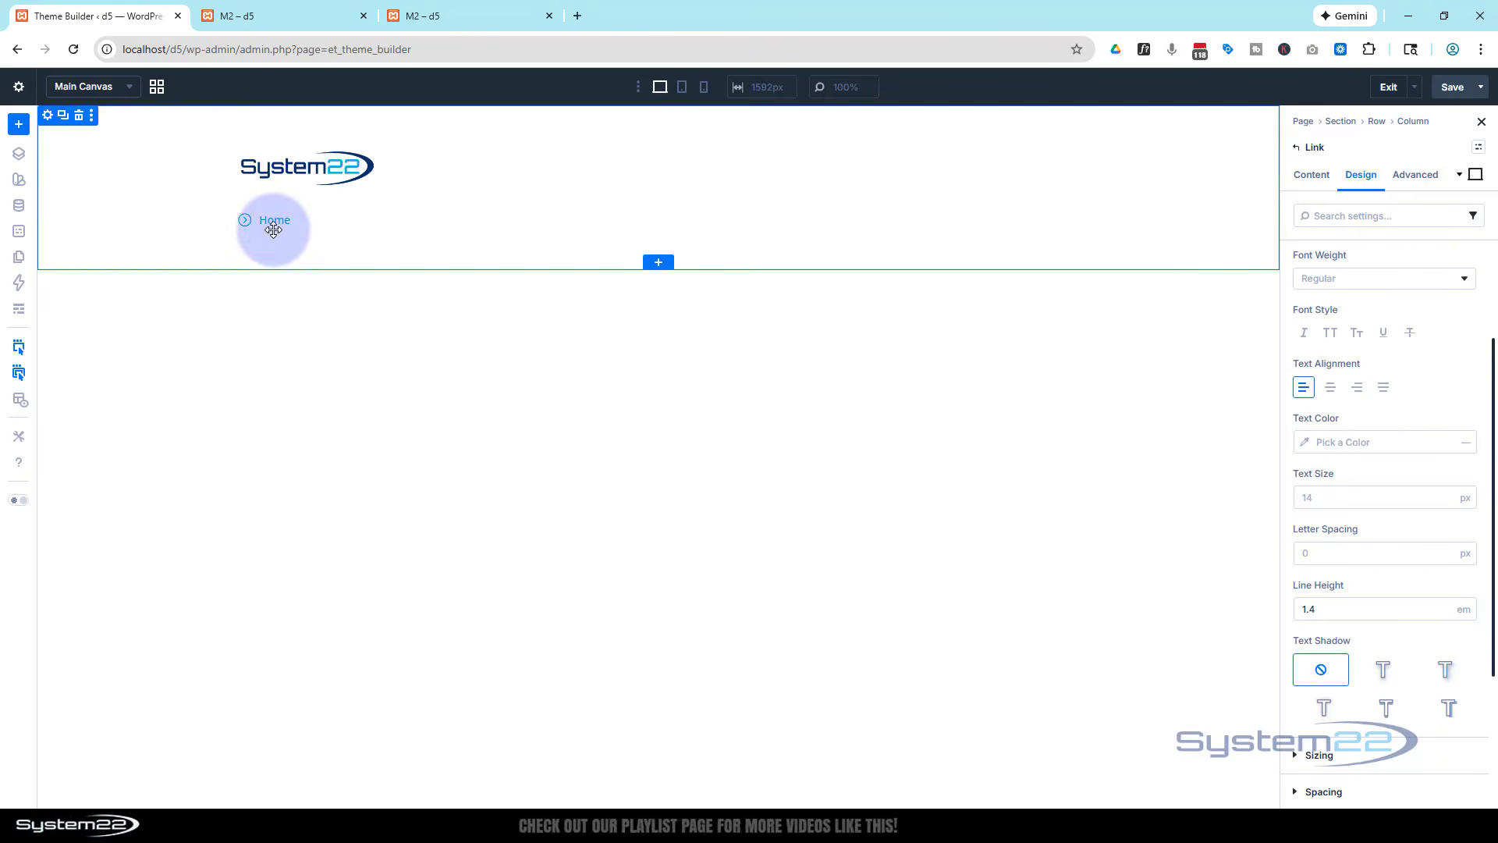
Change the link's text from "Home" to "Text Link" and check its URL settings.
left_click(1312, 176)
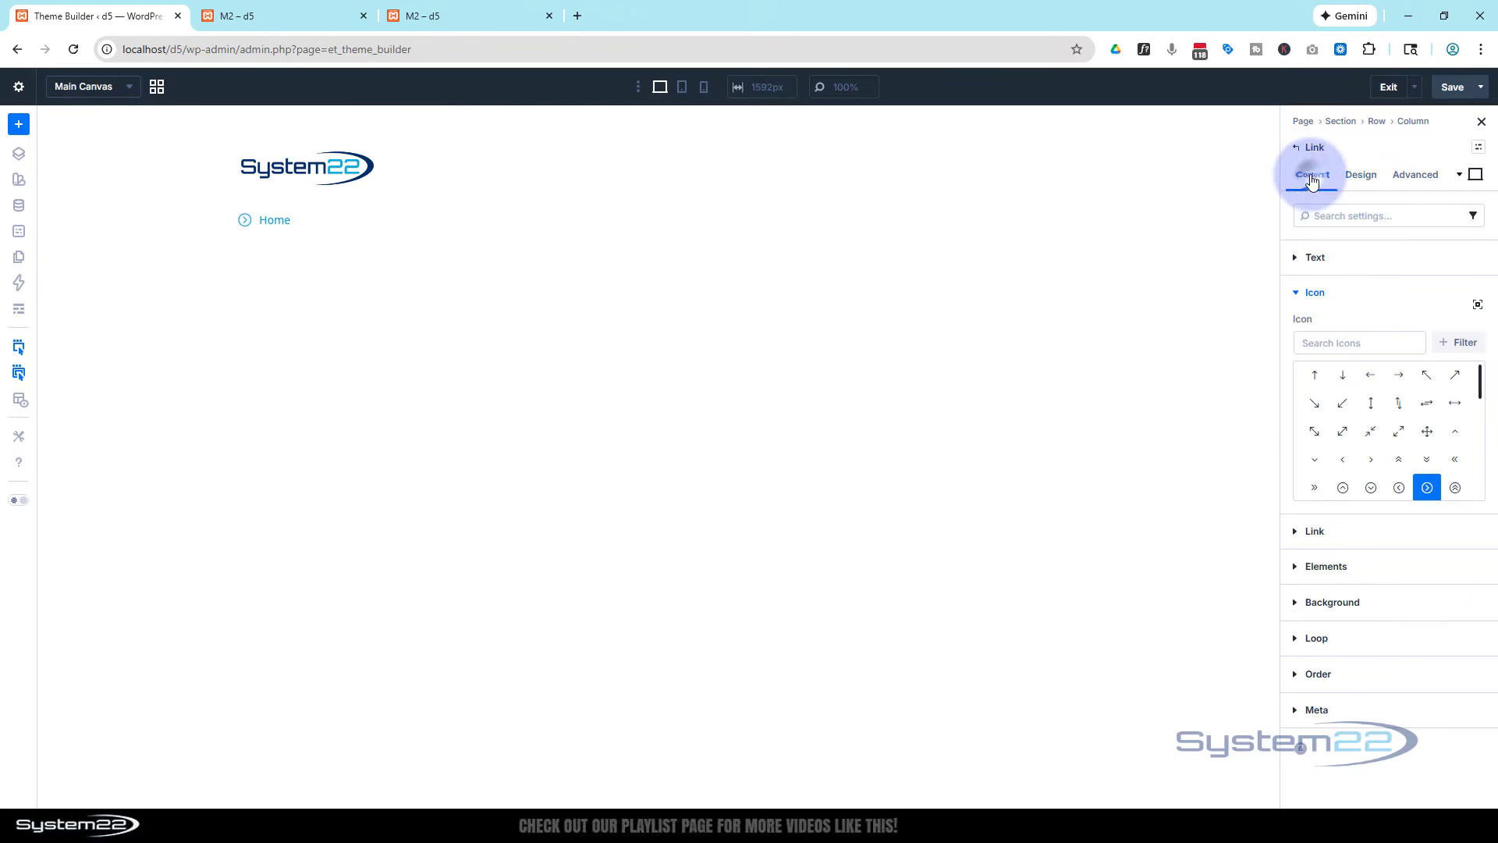
left_click(1336, 259)
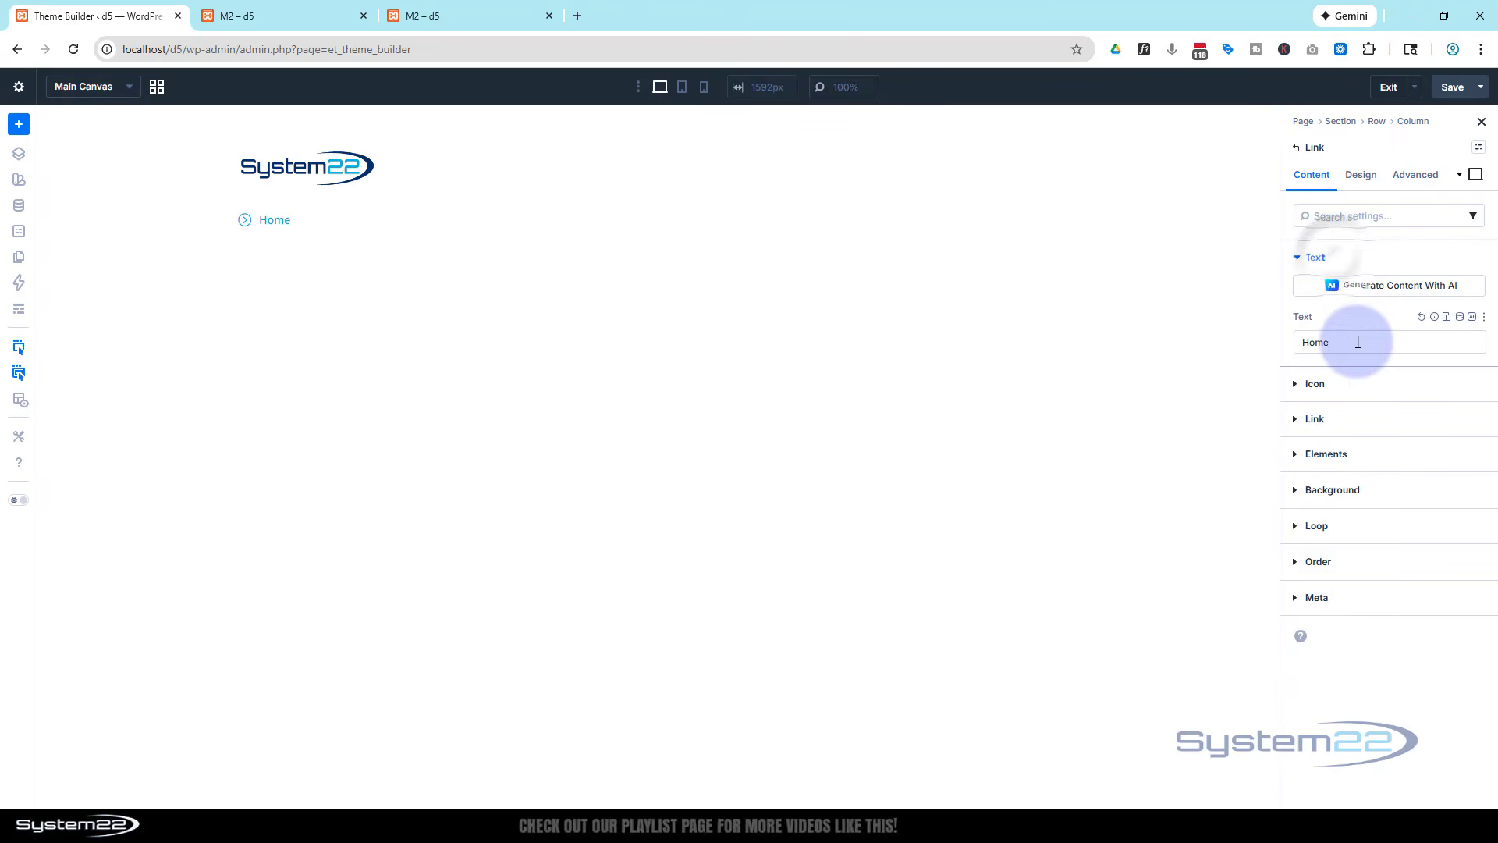
left_click(1333, 342)
left_click_drag(1334, 343, 1257, 321)
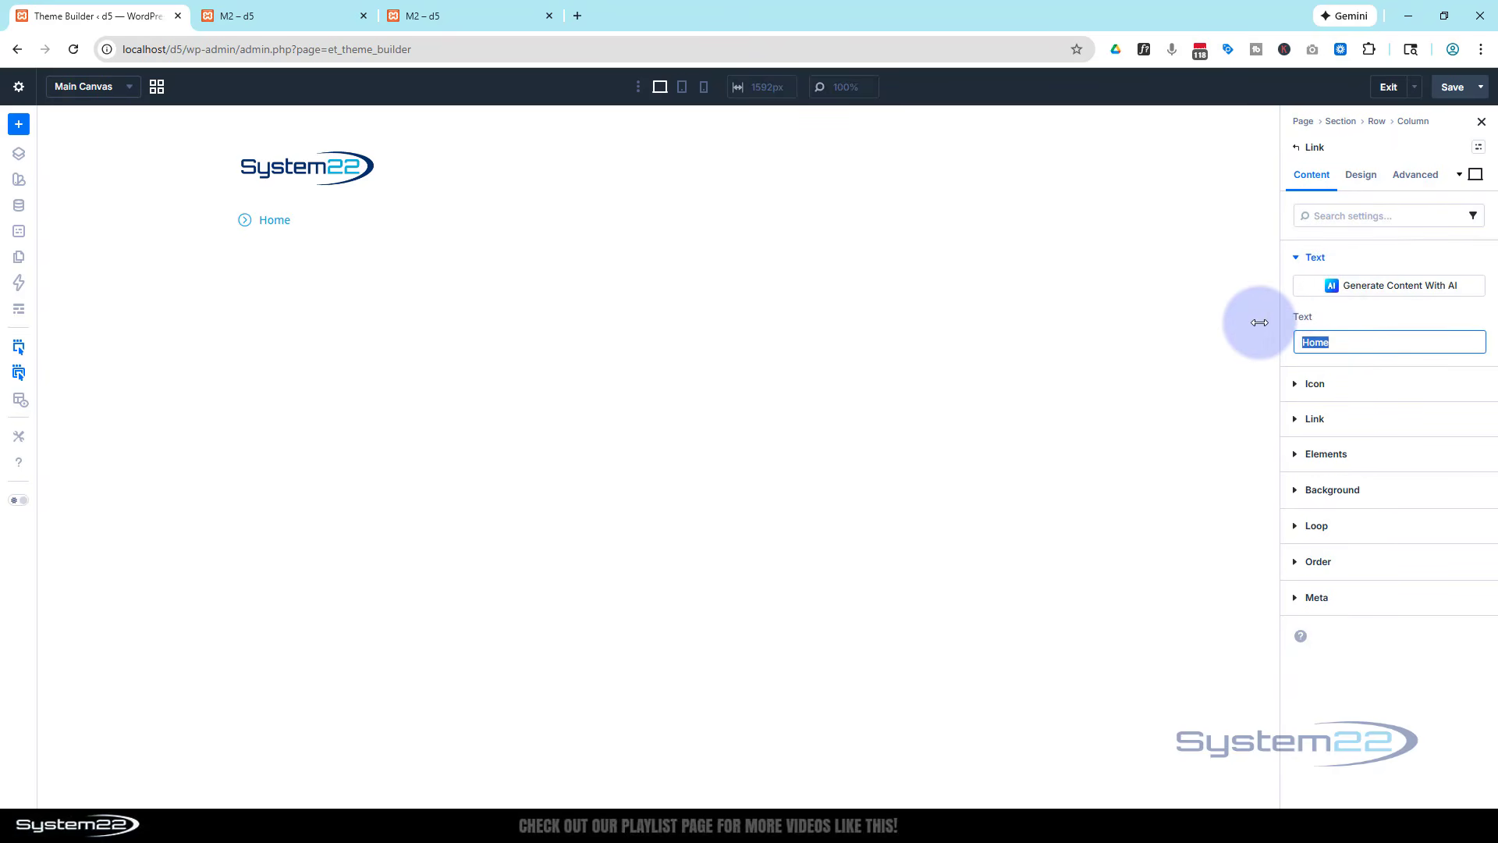
type("Text Link")
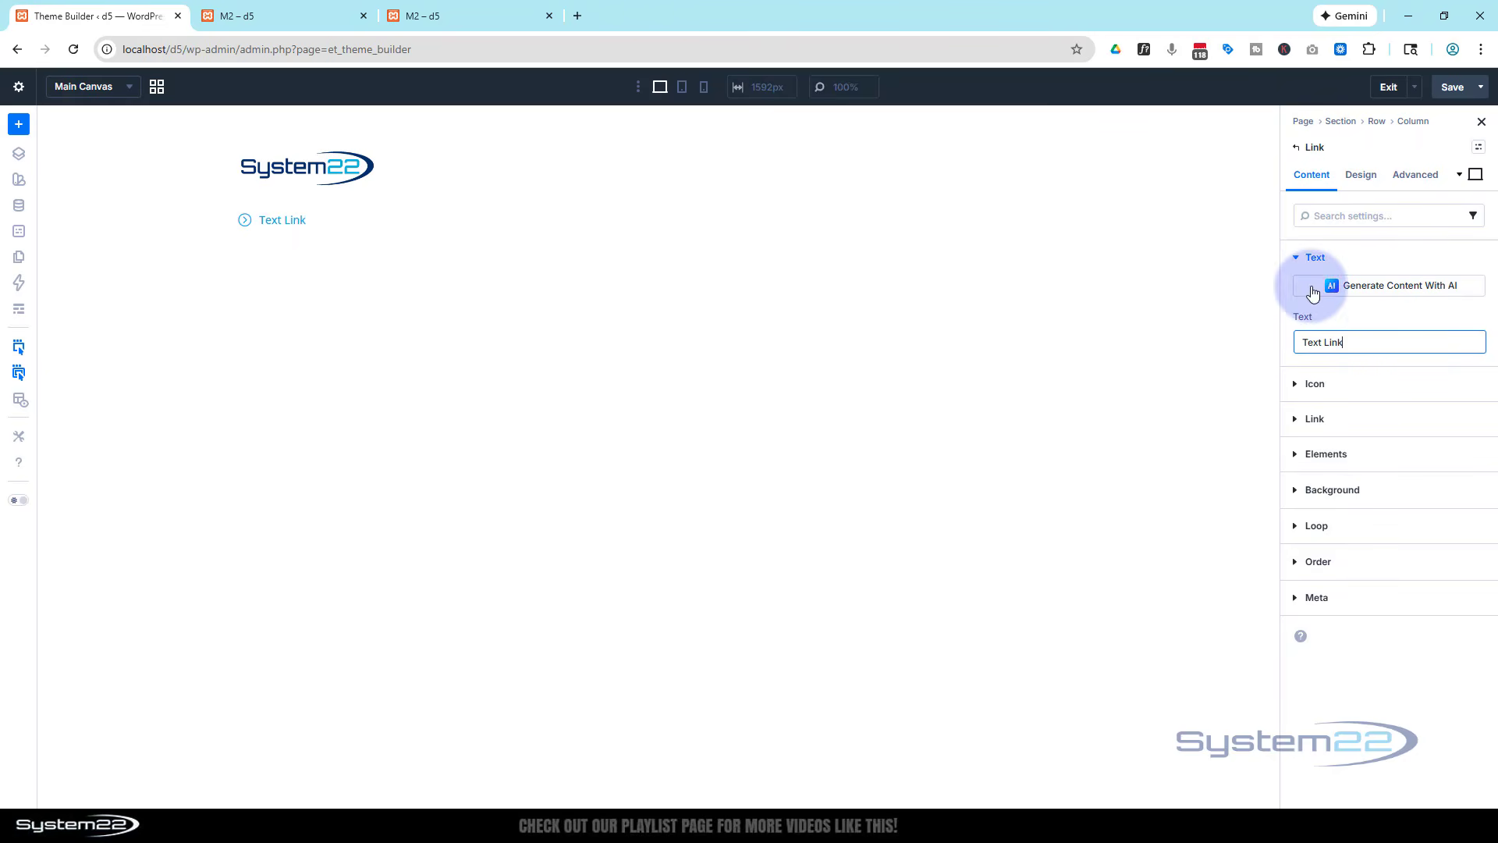
left_click(1317, 419)
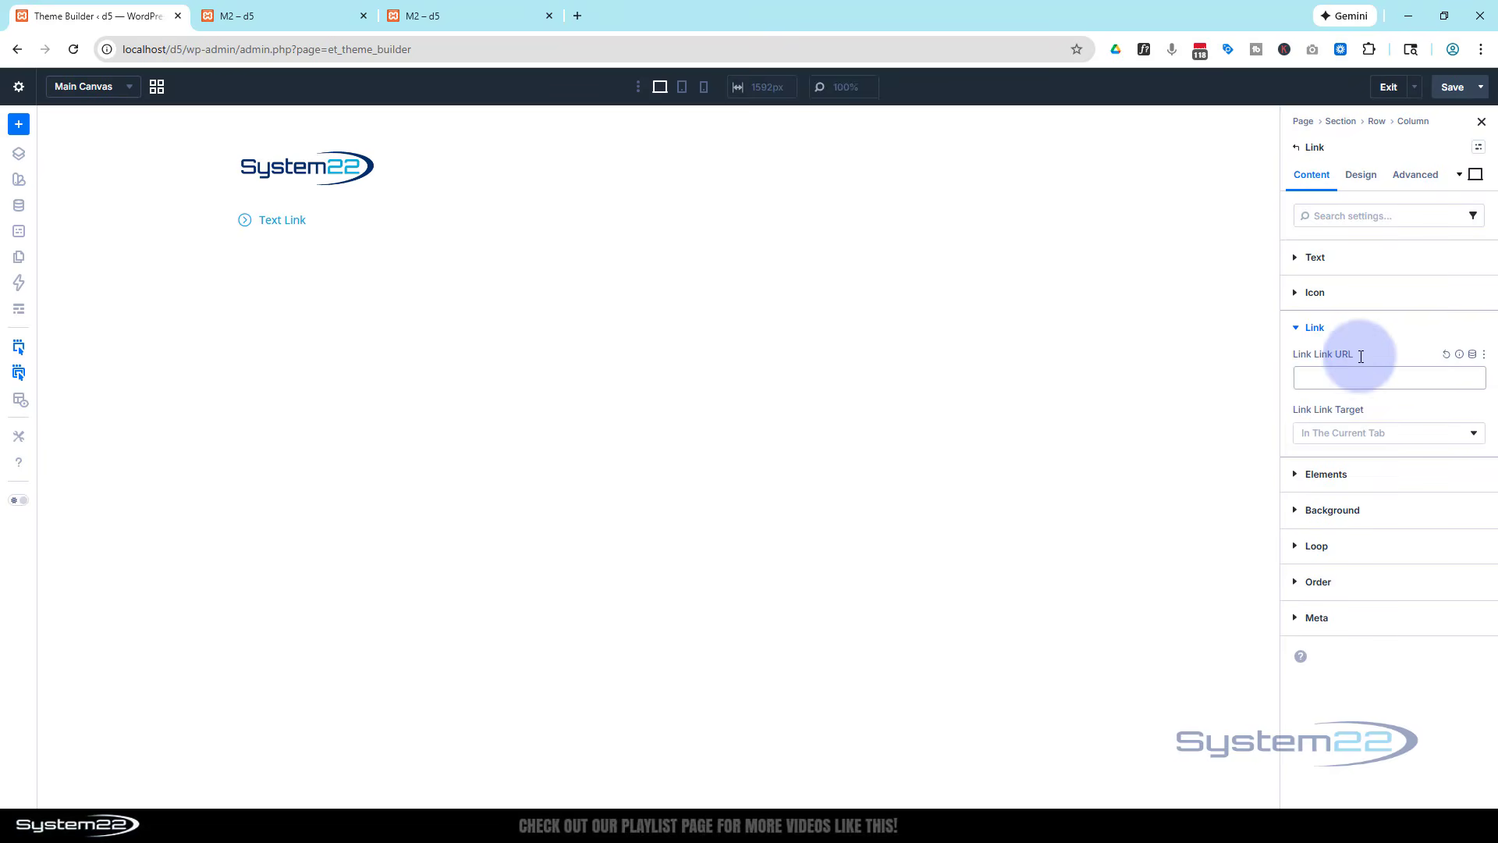
left_click(1385, 328)
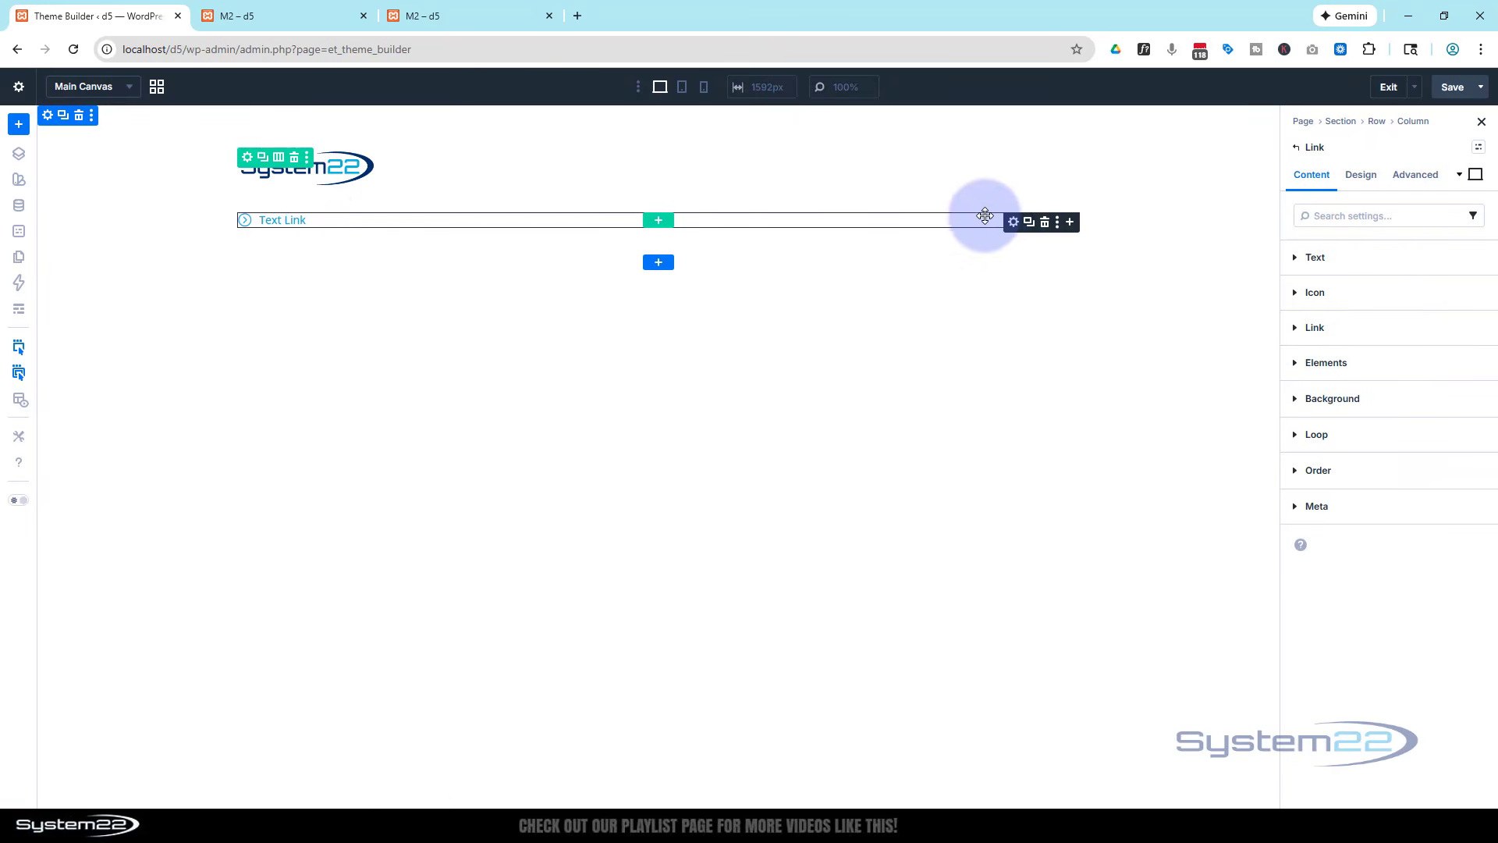
Duplicate the Text Link module five times below the logo.
left_click(1028, 222)
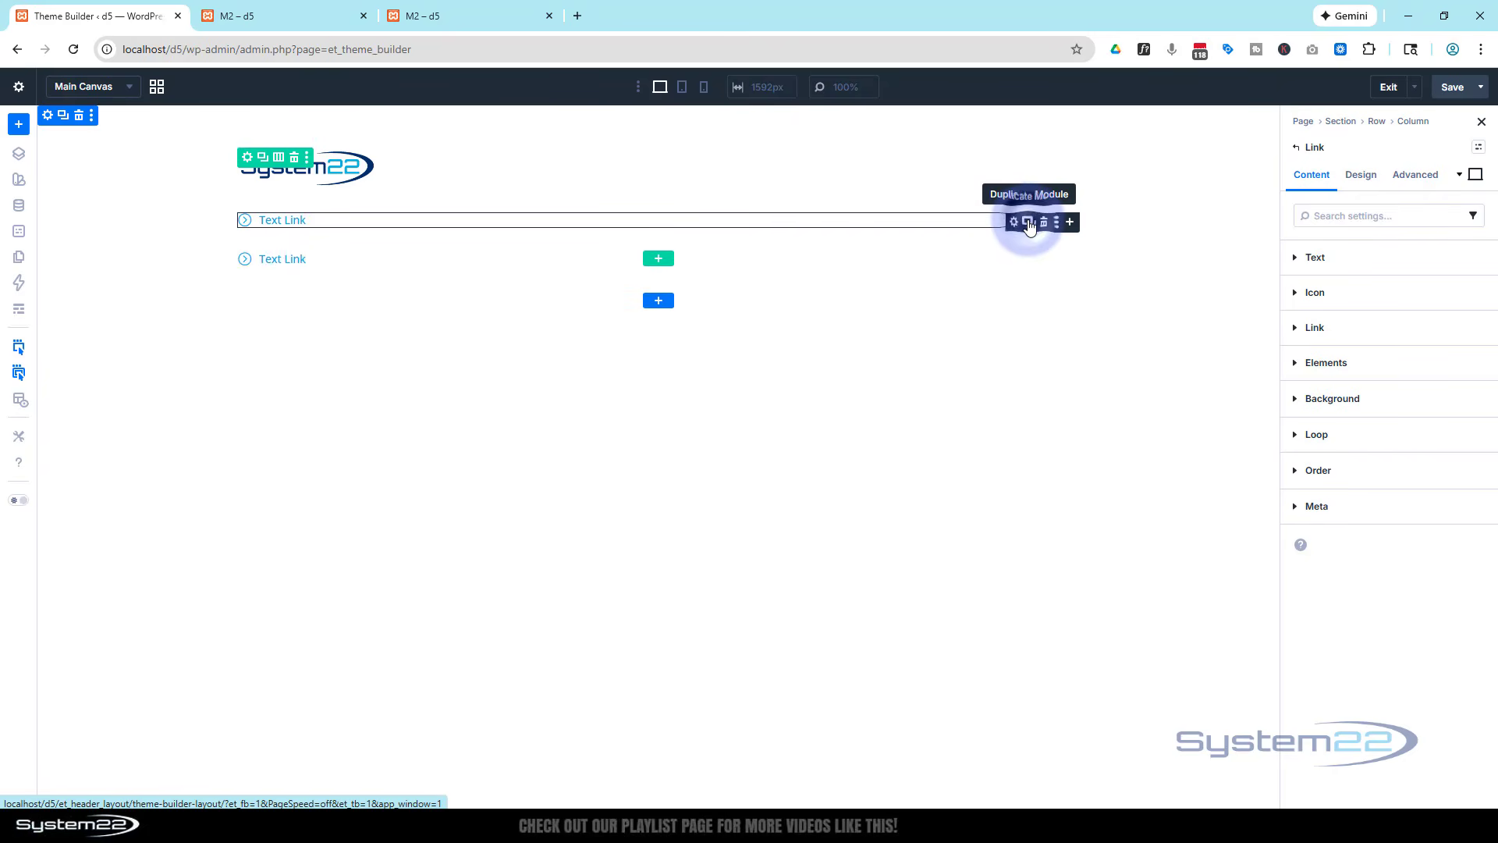
left_click(1029, 222)
left_click(1029, 223)
left_click(1028, 223)
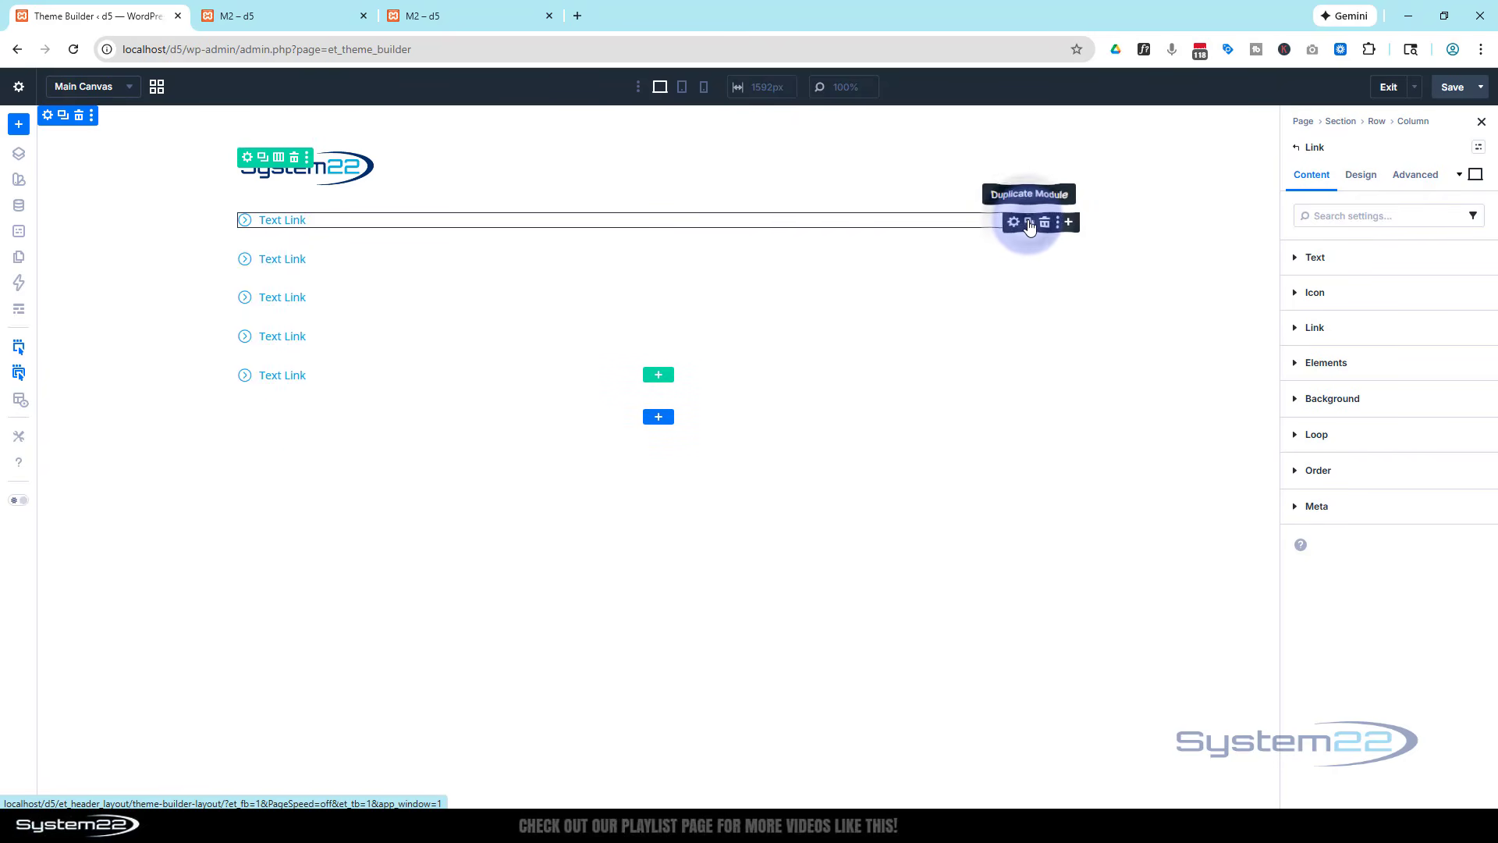
left_click(1028, 223)
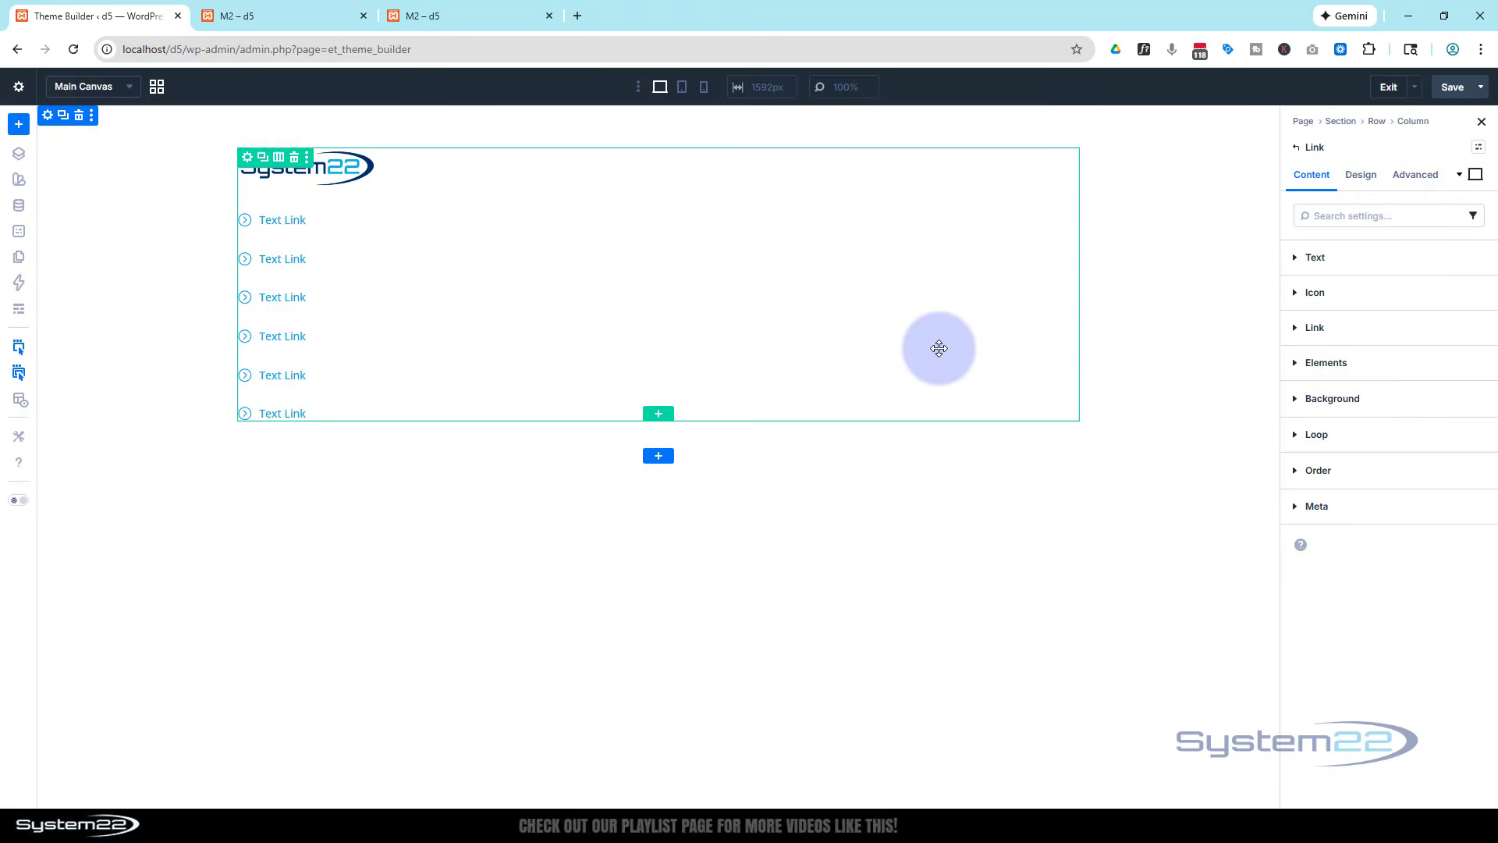
Lay out the column's logo and links in a horizontal row, with items aligned to center and content justified to center.
left_click(247, 158)
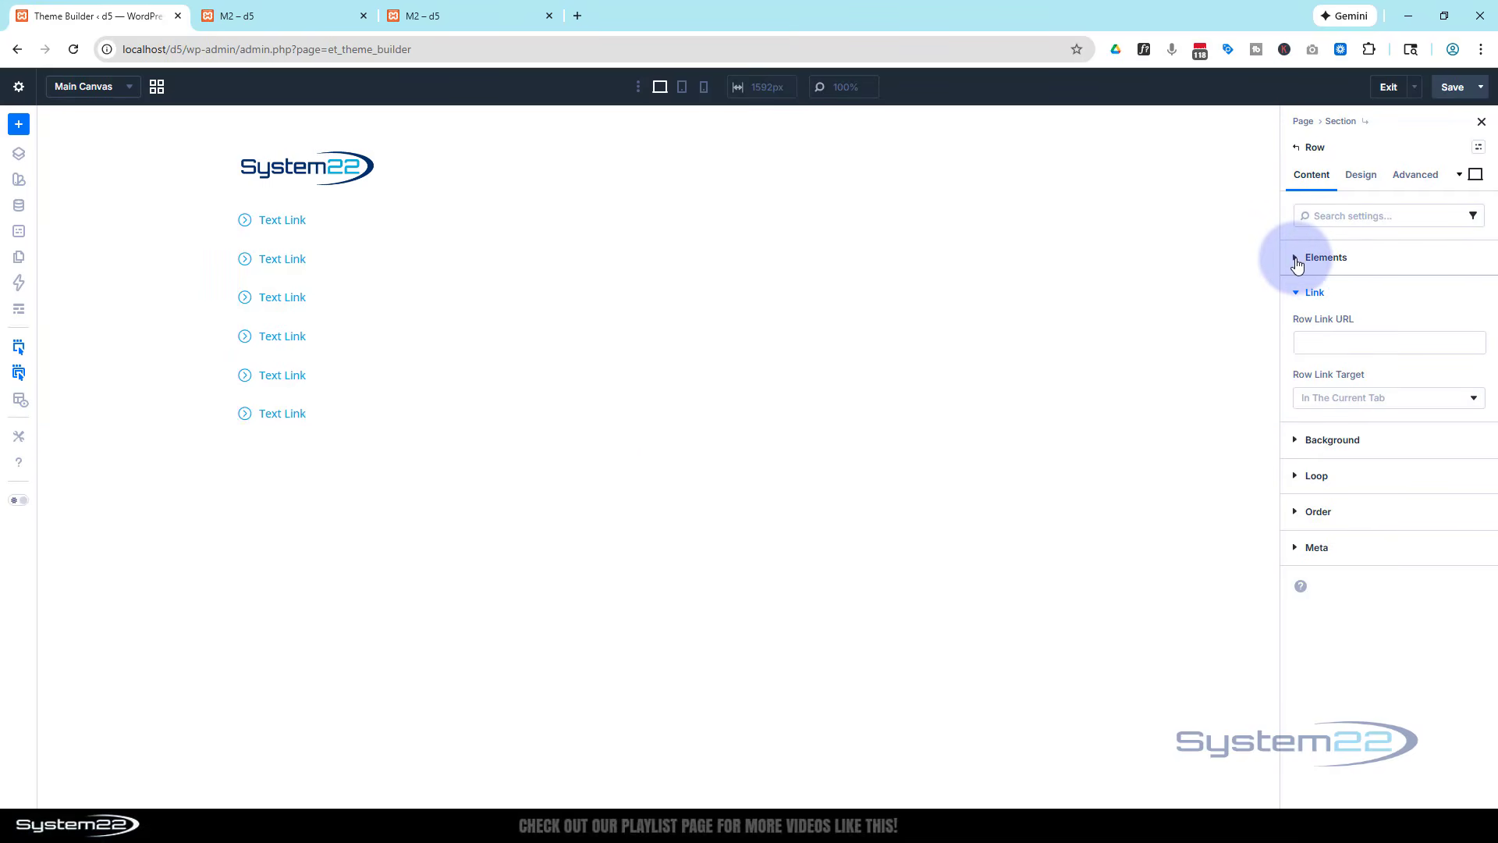
left_click(1298, 258)
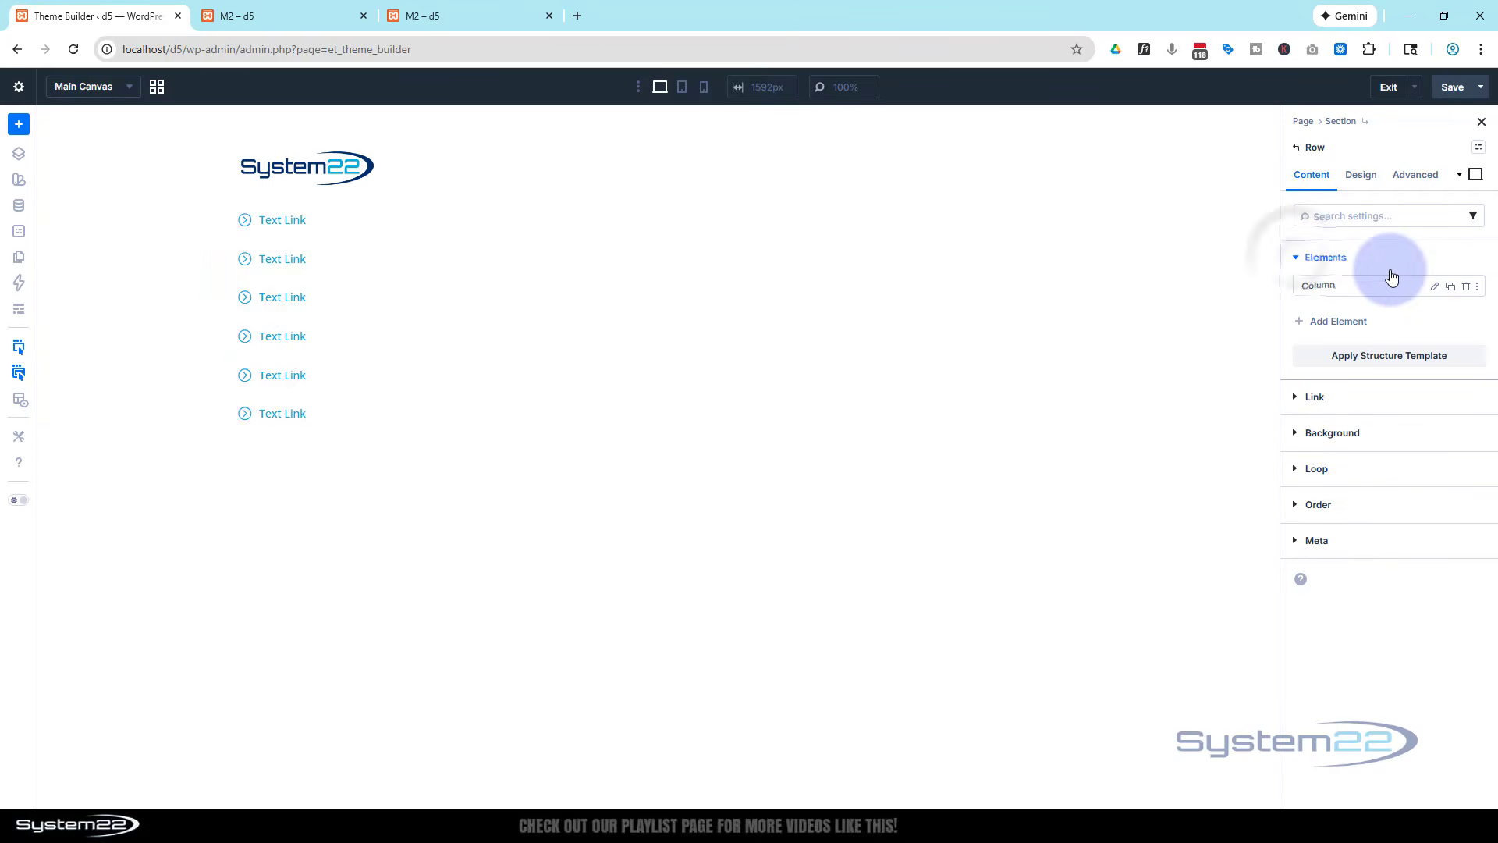
left_click(1434, 288)
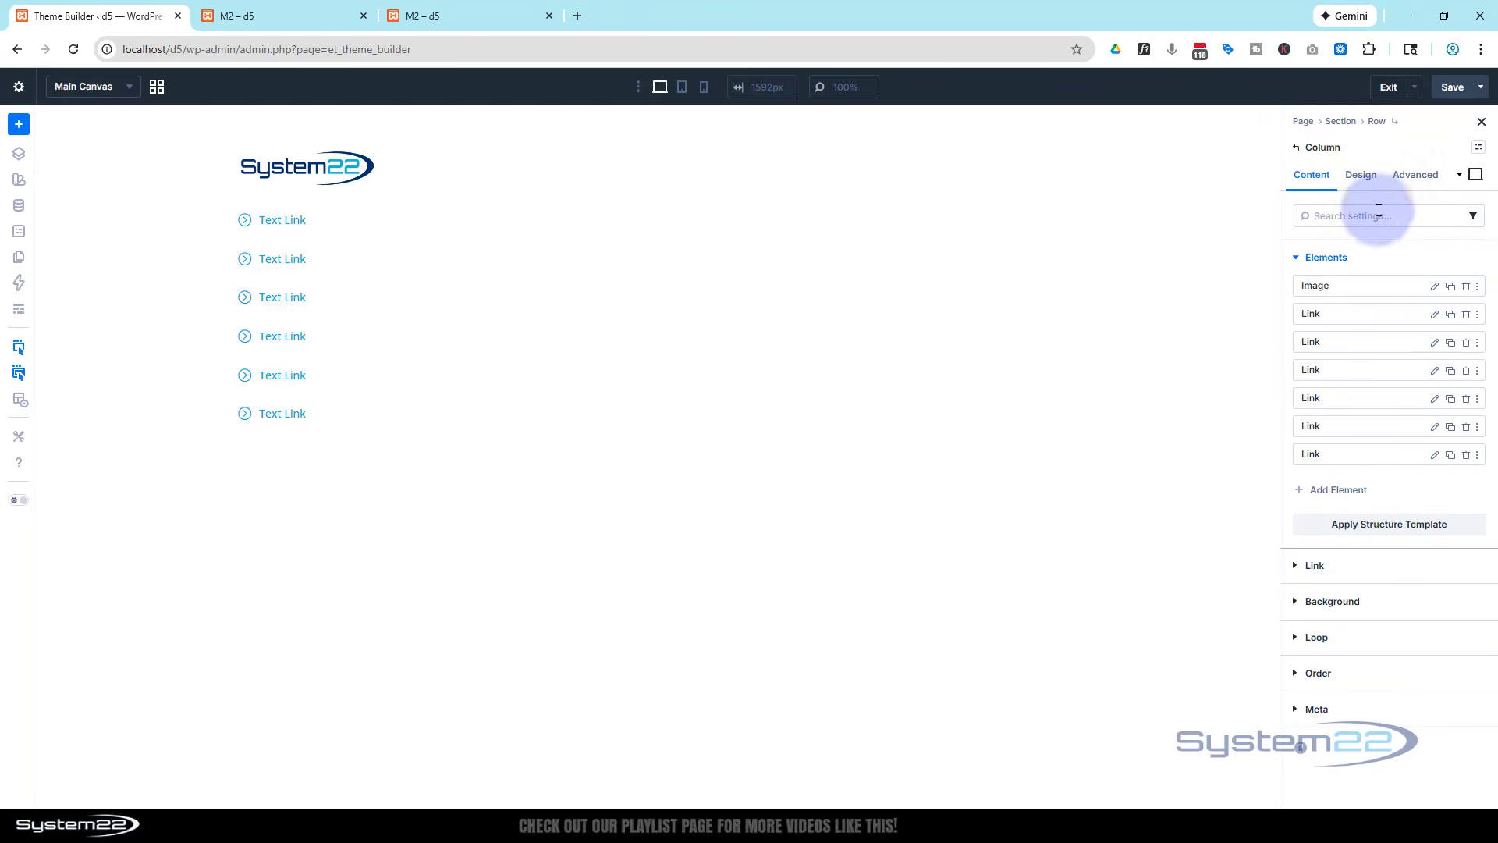
left_click(1362, 176)
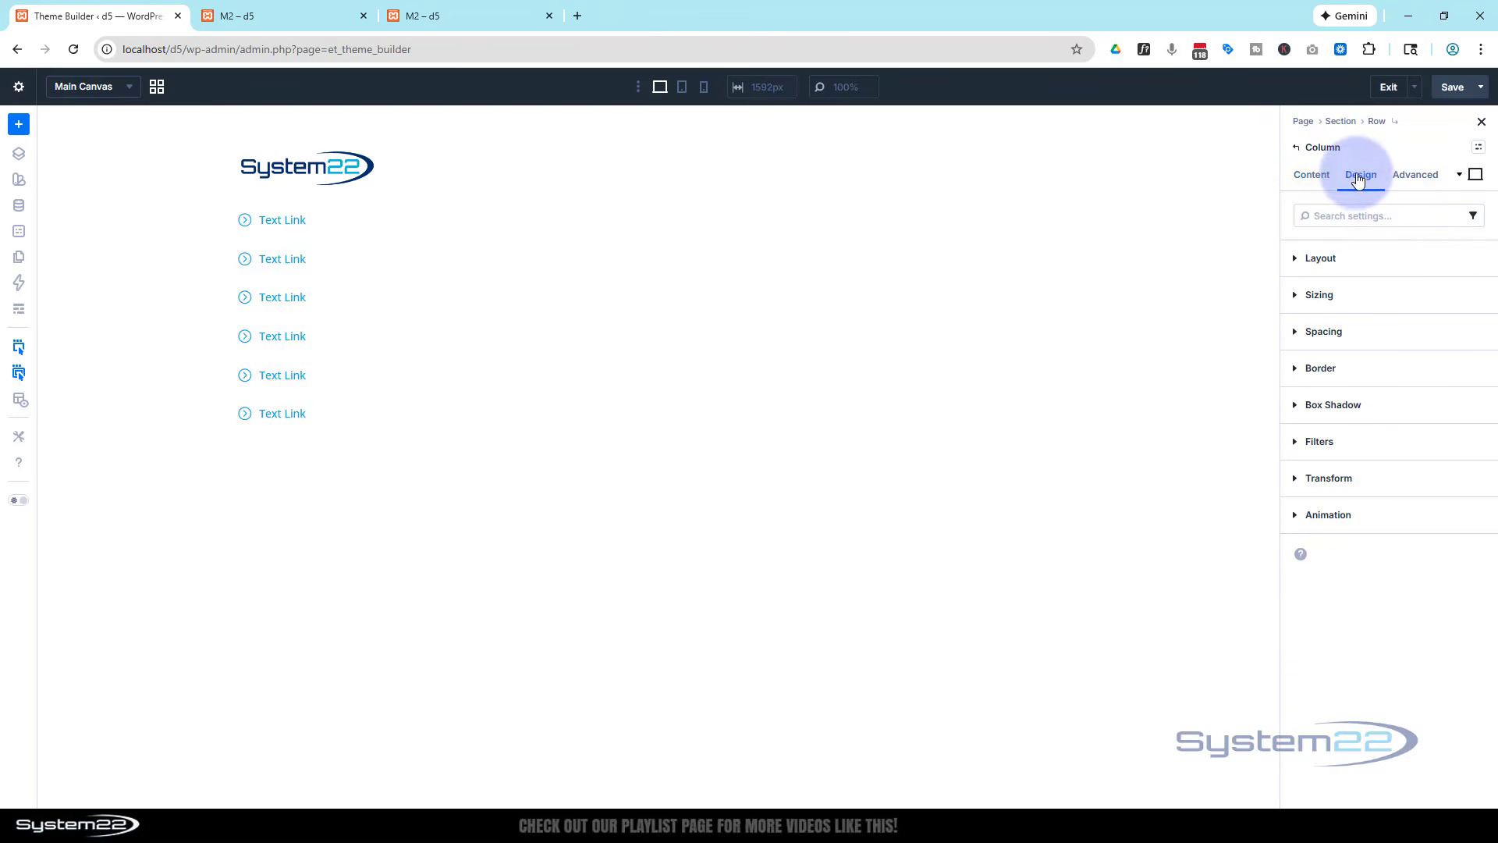
left_click(1355, 260)
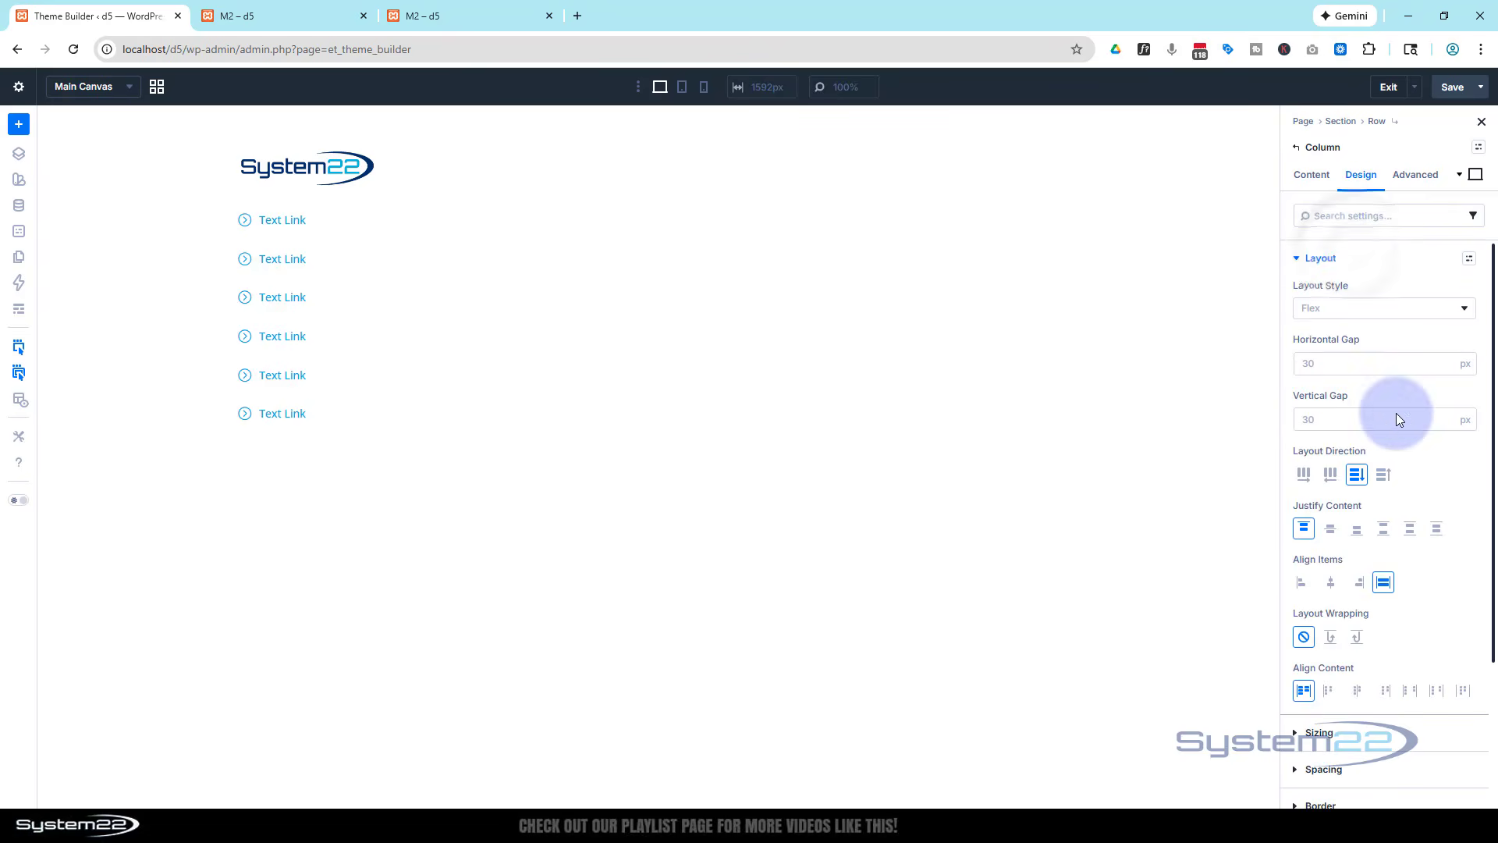
left_click(1305, 476)
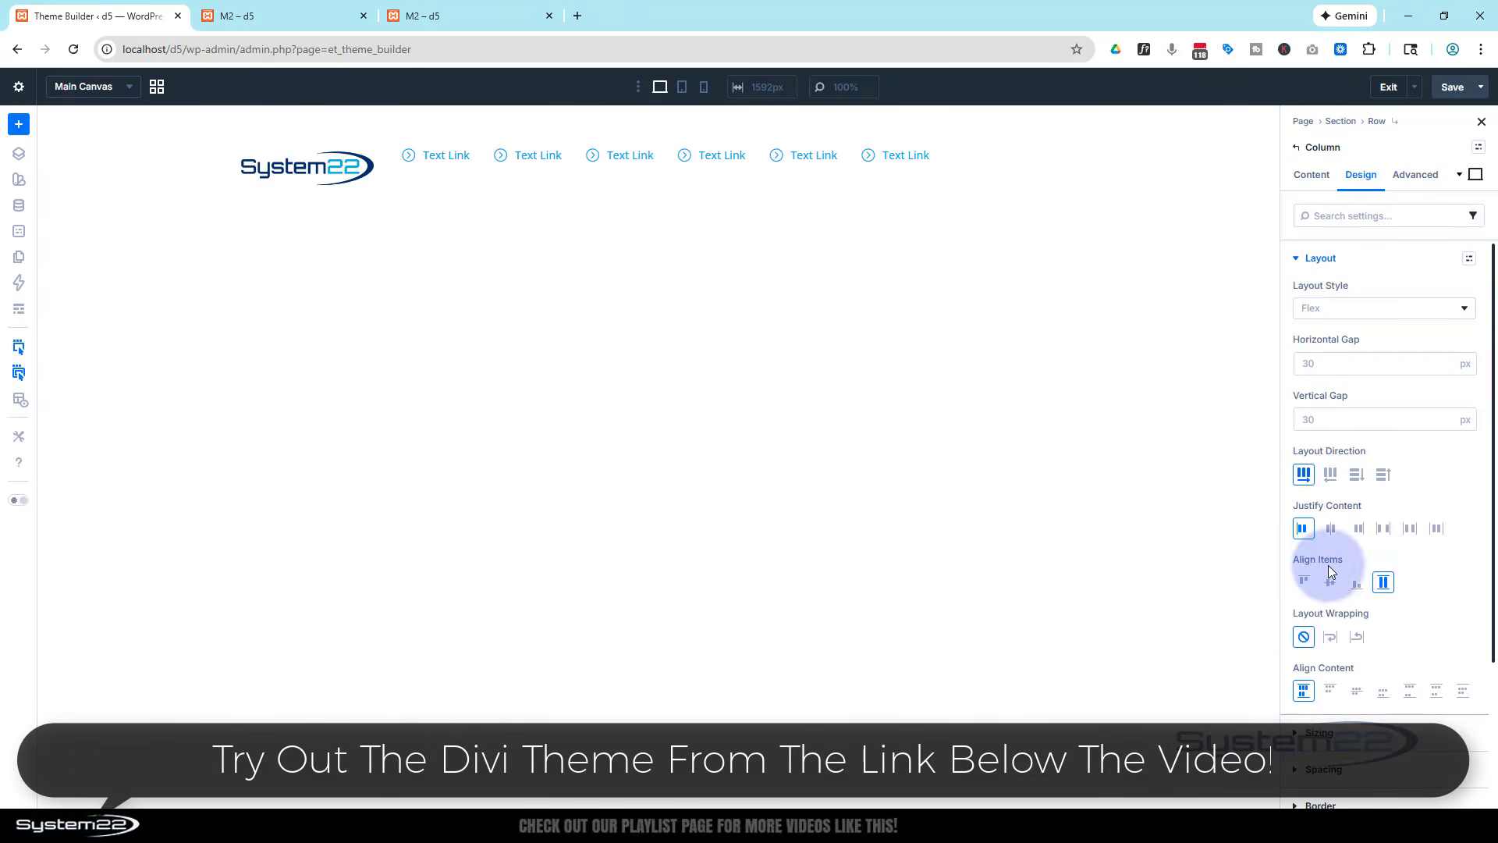
left_click(1330, 584)
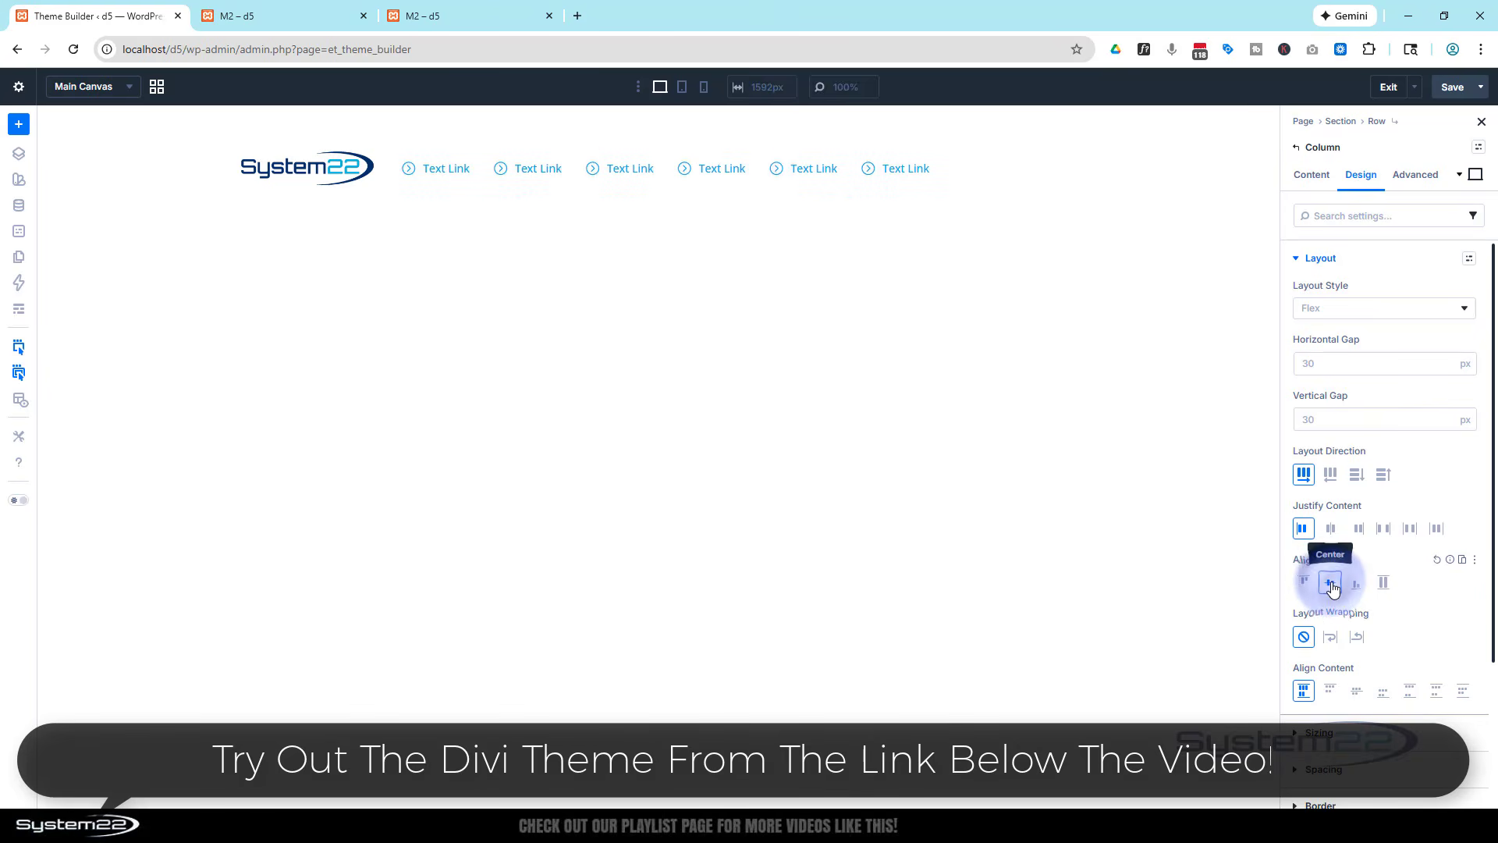
left_click(1331, 530)
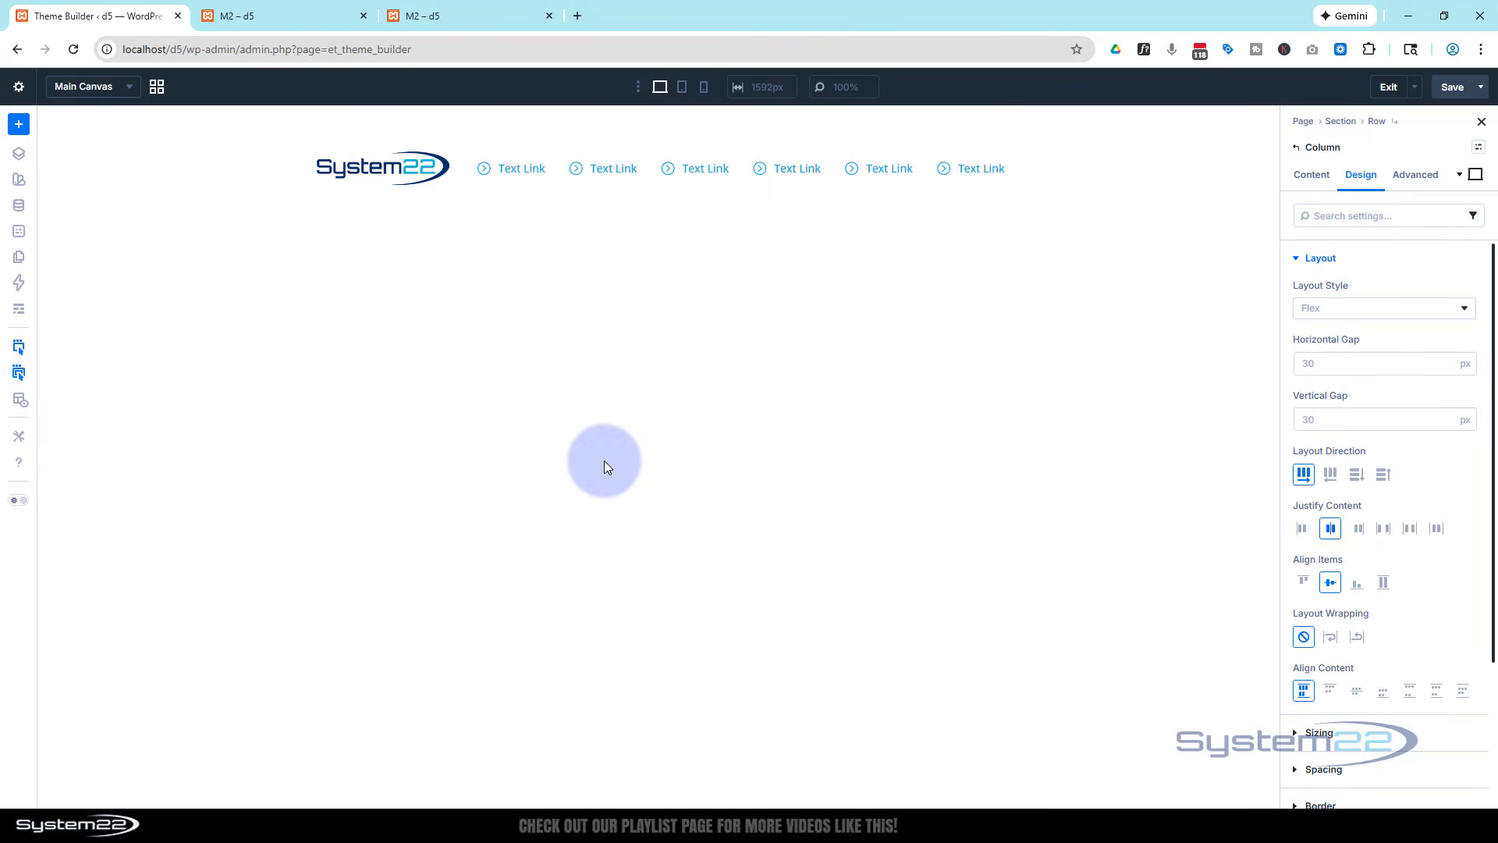
Change the third header link's text to "Text Link >".
left_click(682, 167)
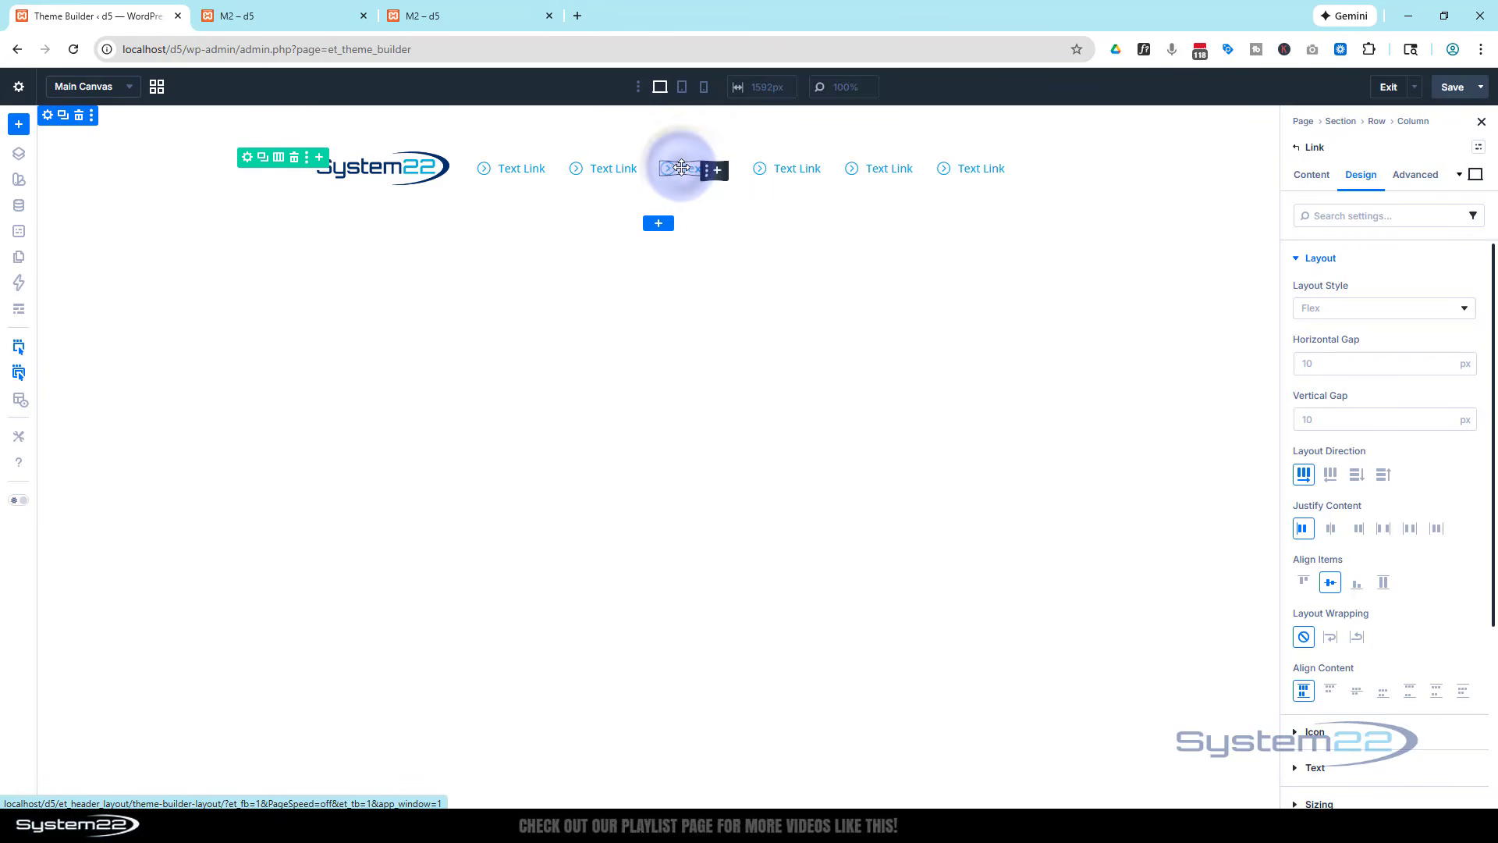
left_click(1312, 174)
left_click(1327, 265)
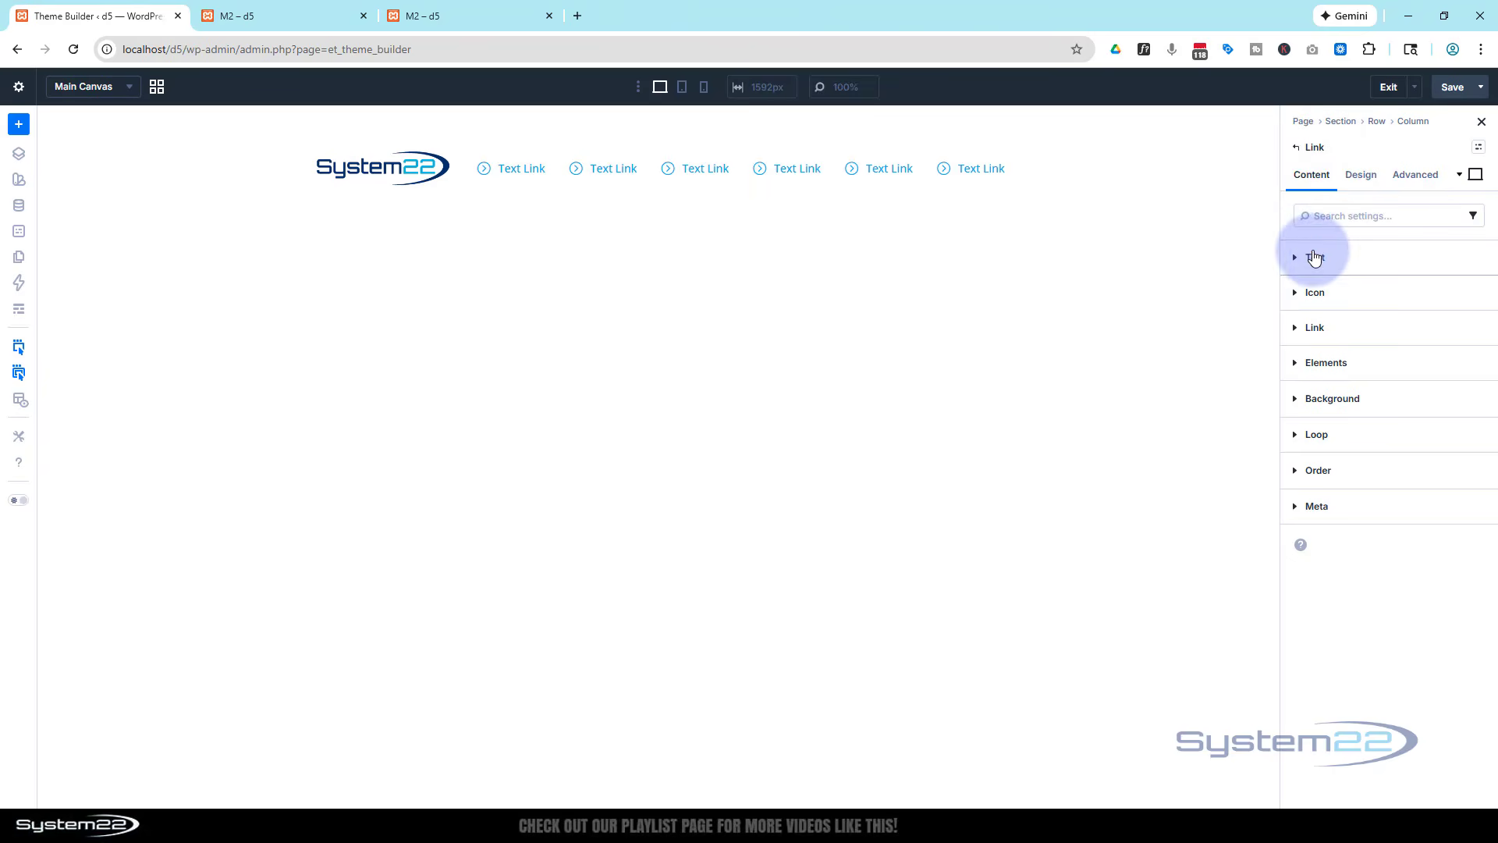
left_click(1363, 337)
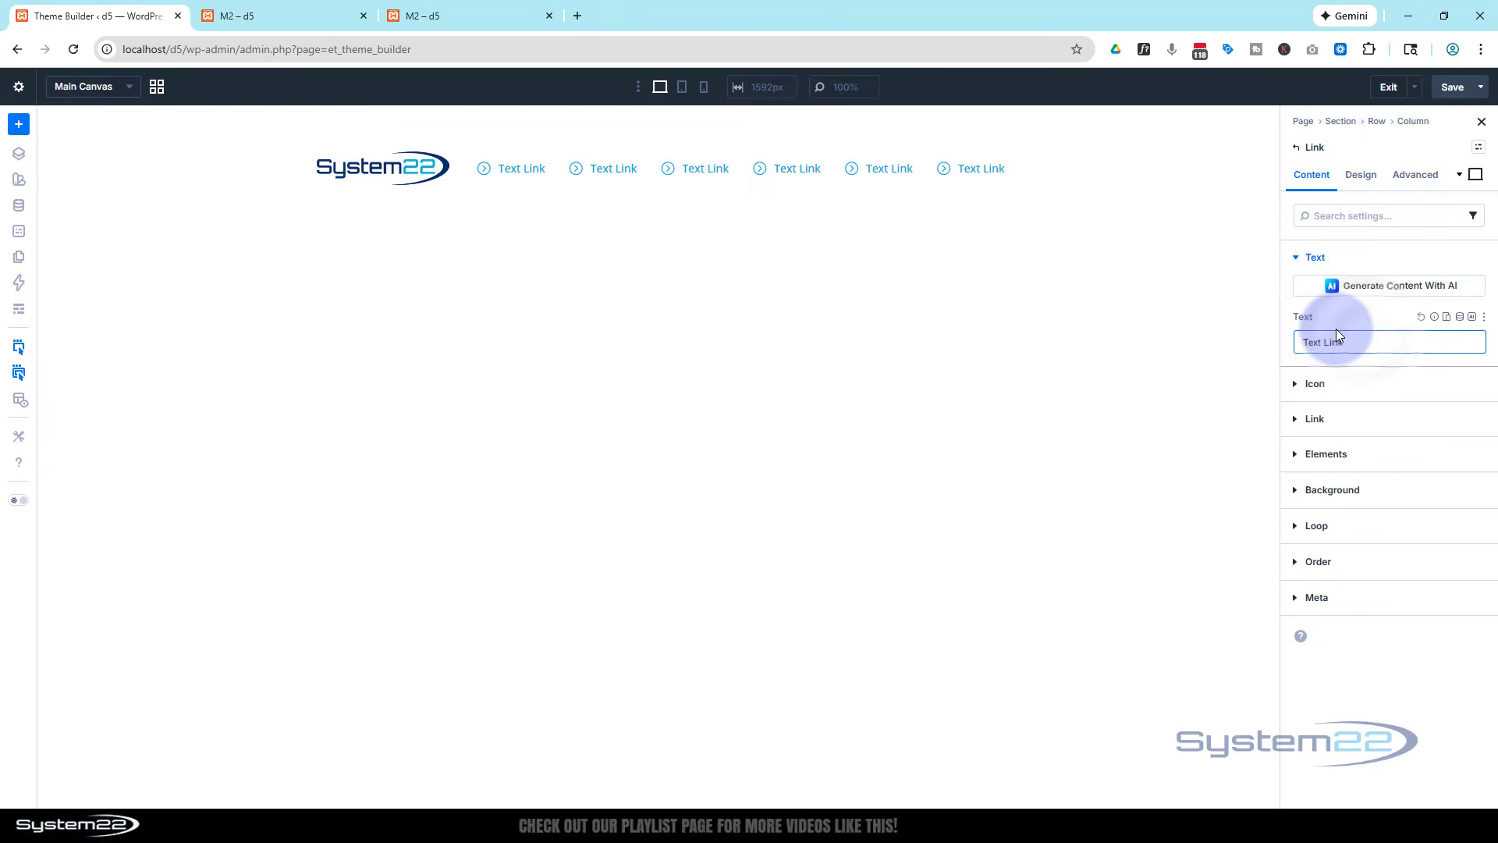
type(">")
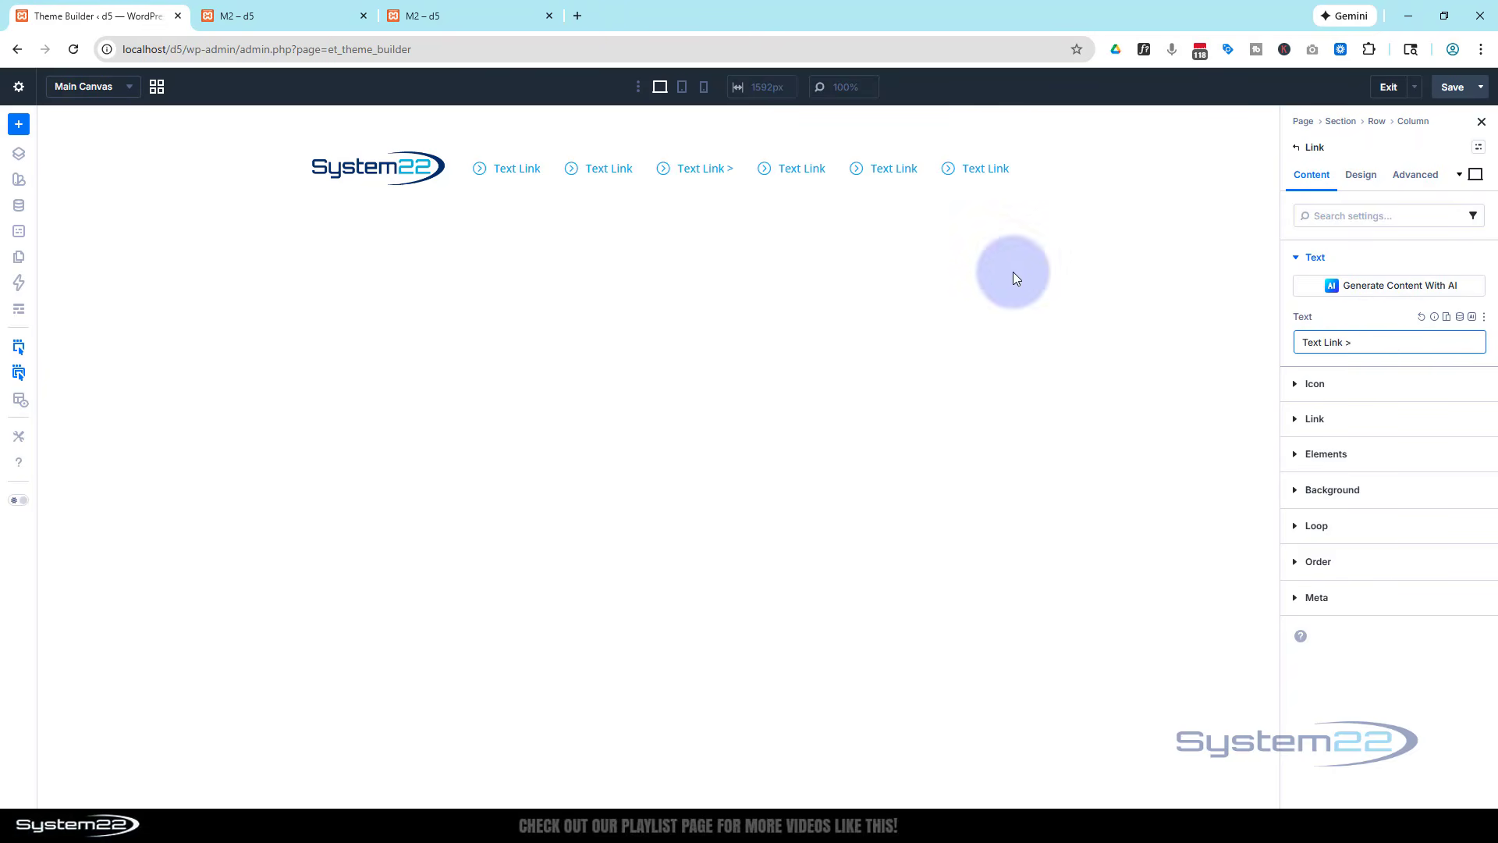
Save the fifth Text Link module to the Divi library under the name "New t Link".
left_click(869, 169)
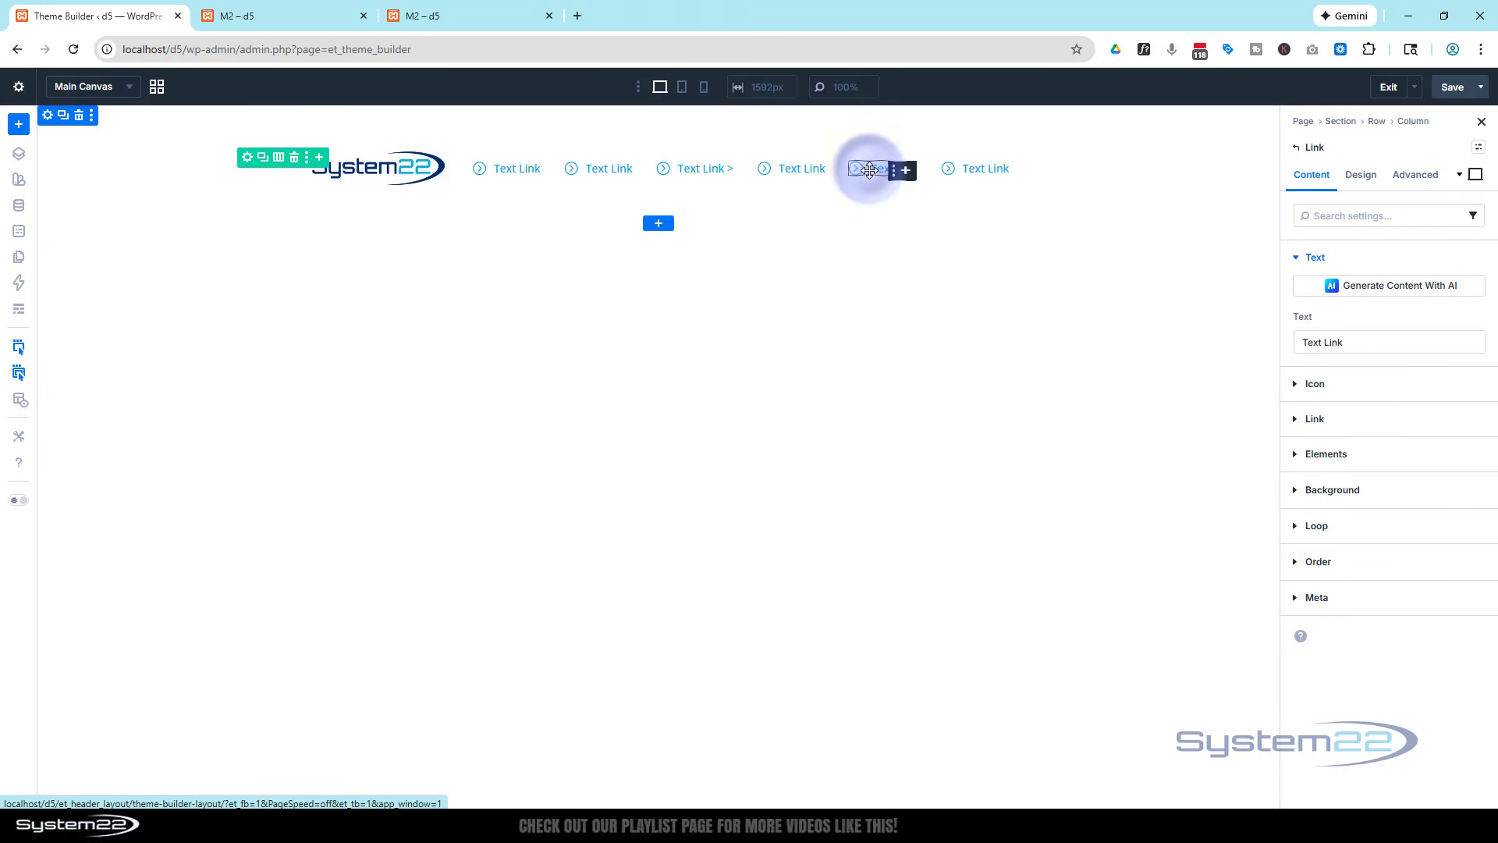
left_click(894, 170)
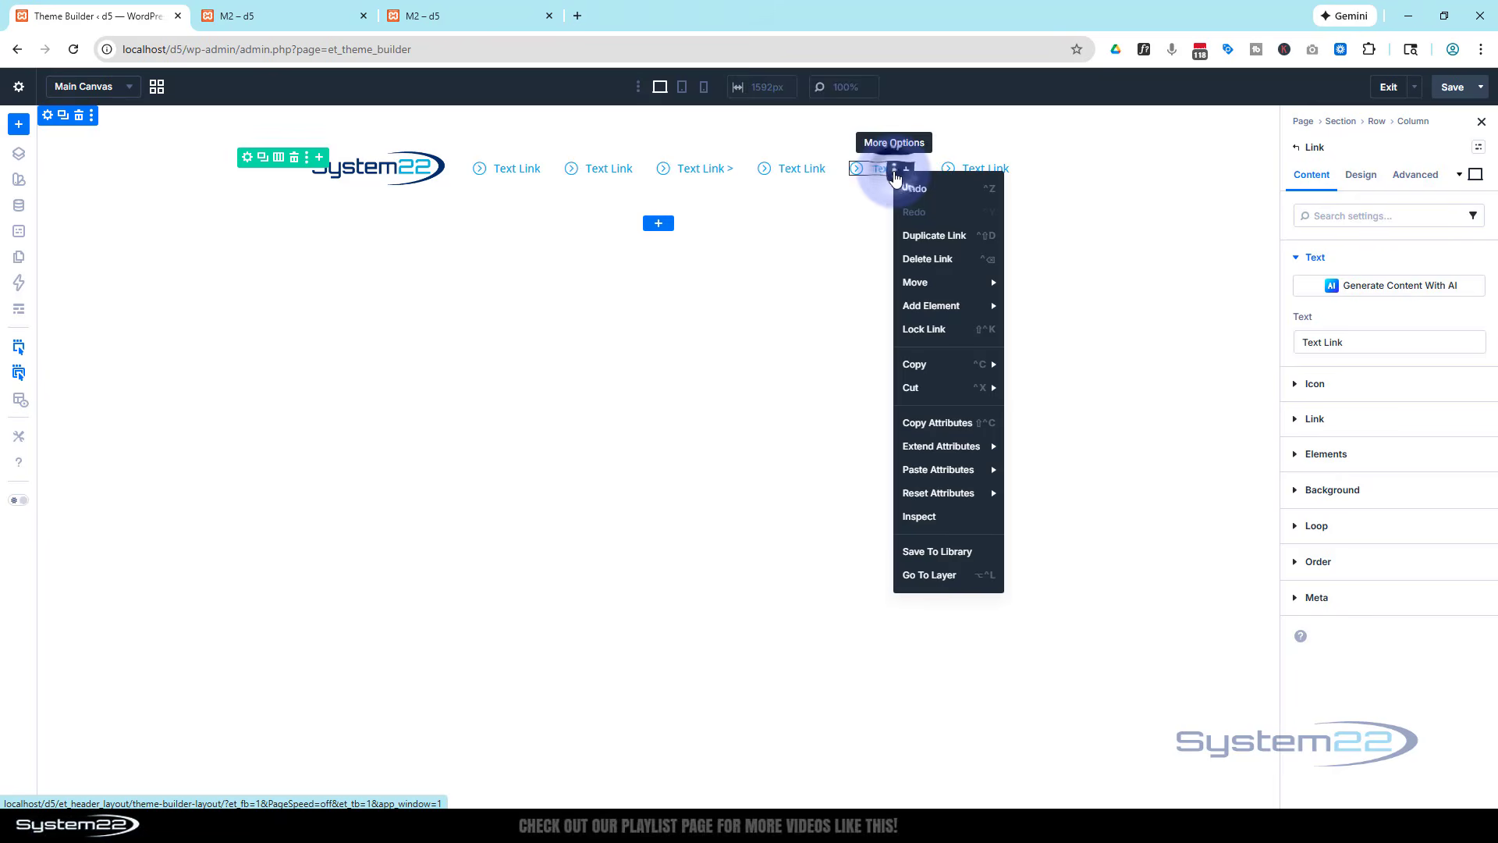
left_click(946, 553)
left_click(753, 241)
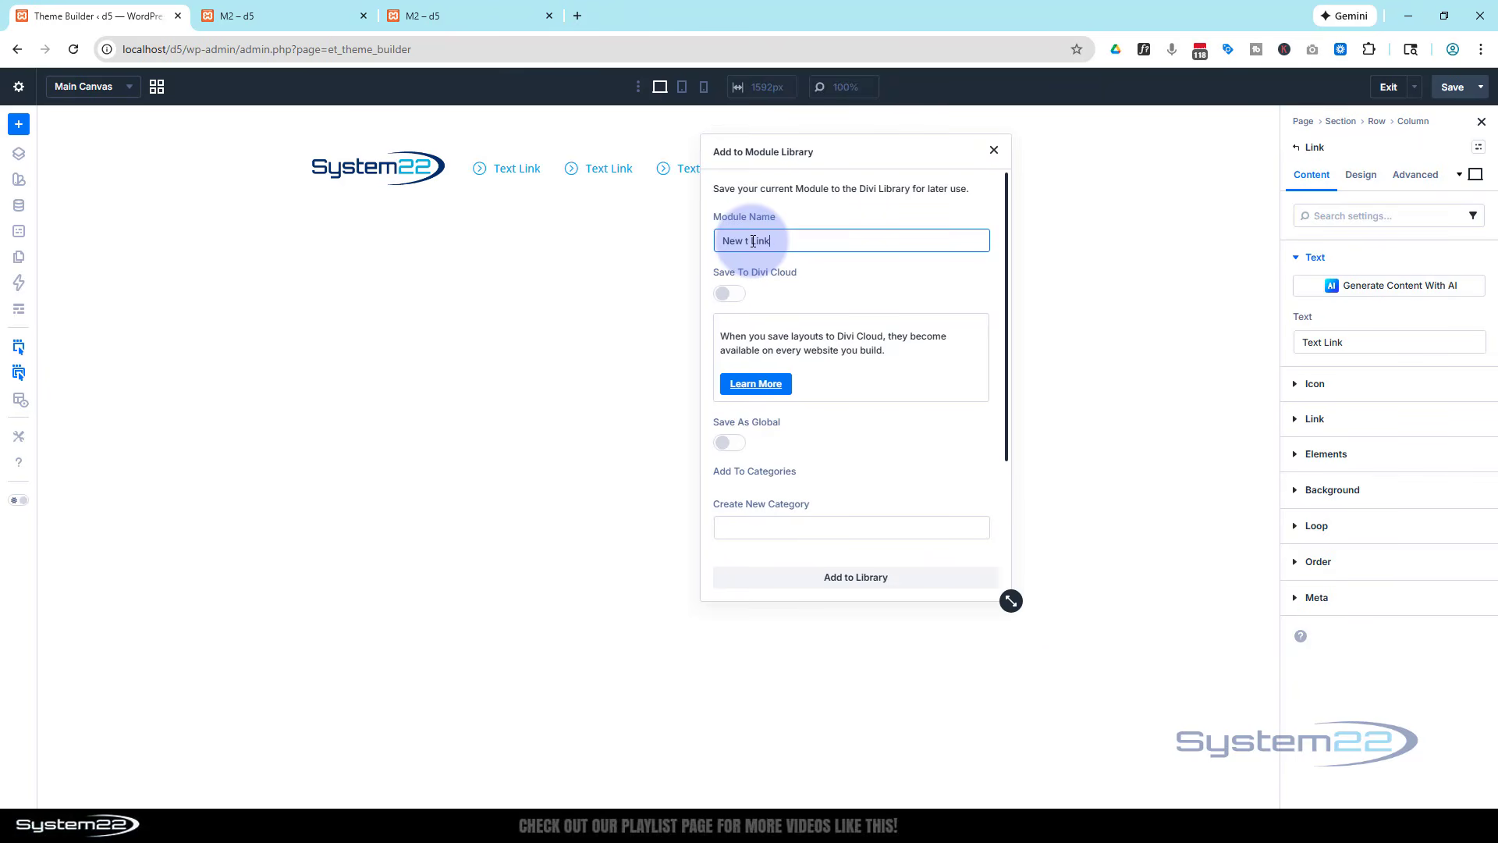
left_click(890, 578)
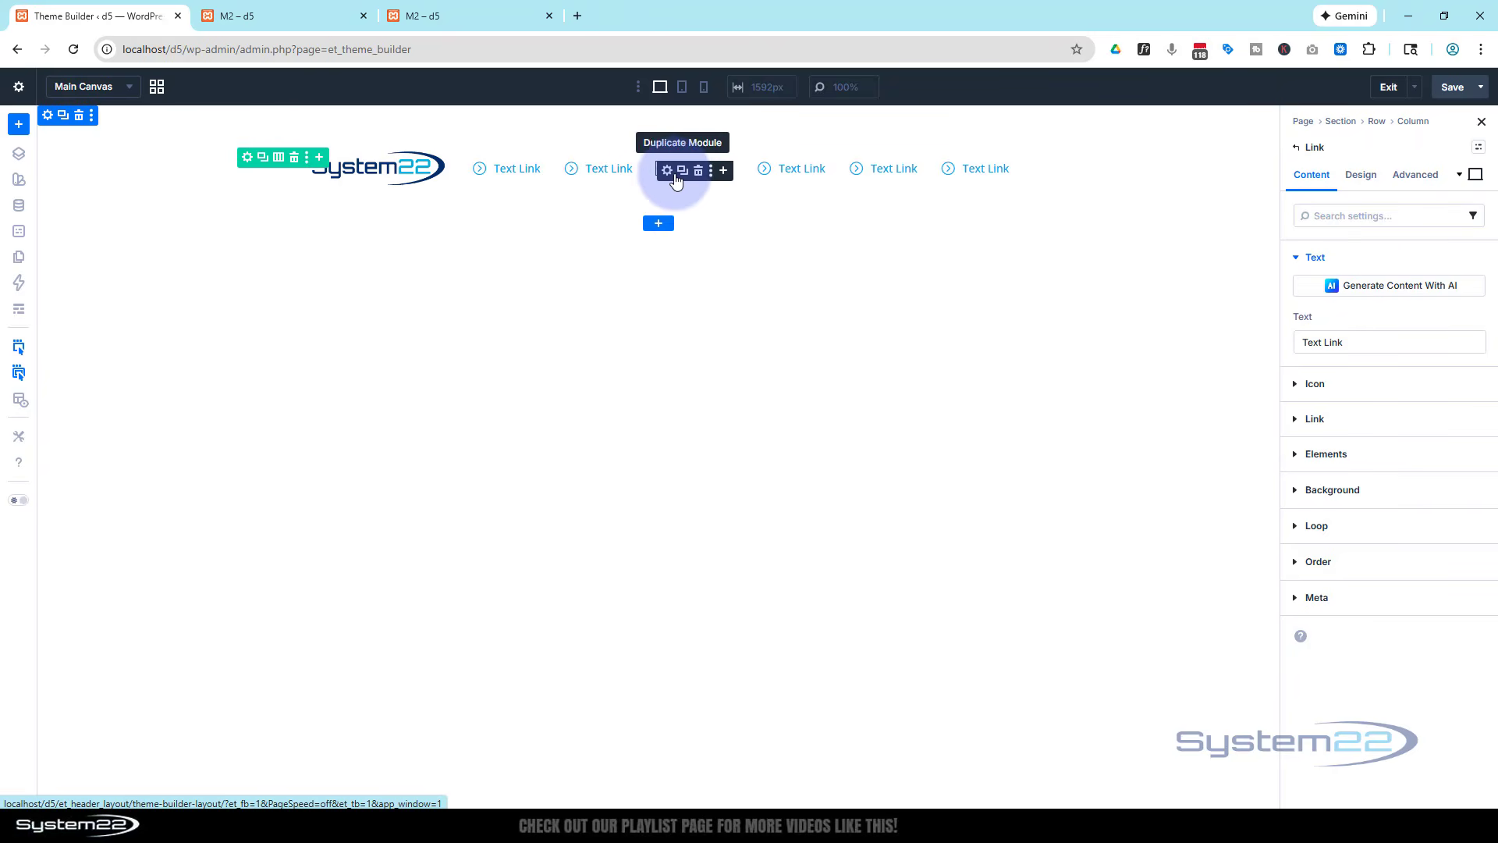
Nest a Dropdown module inside the "Text Link >" module and check the dropdown's background settings.
left_click(667, 171)
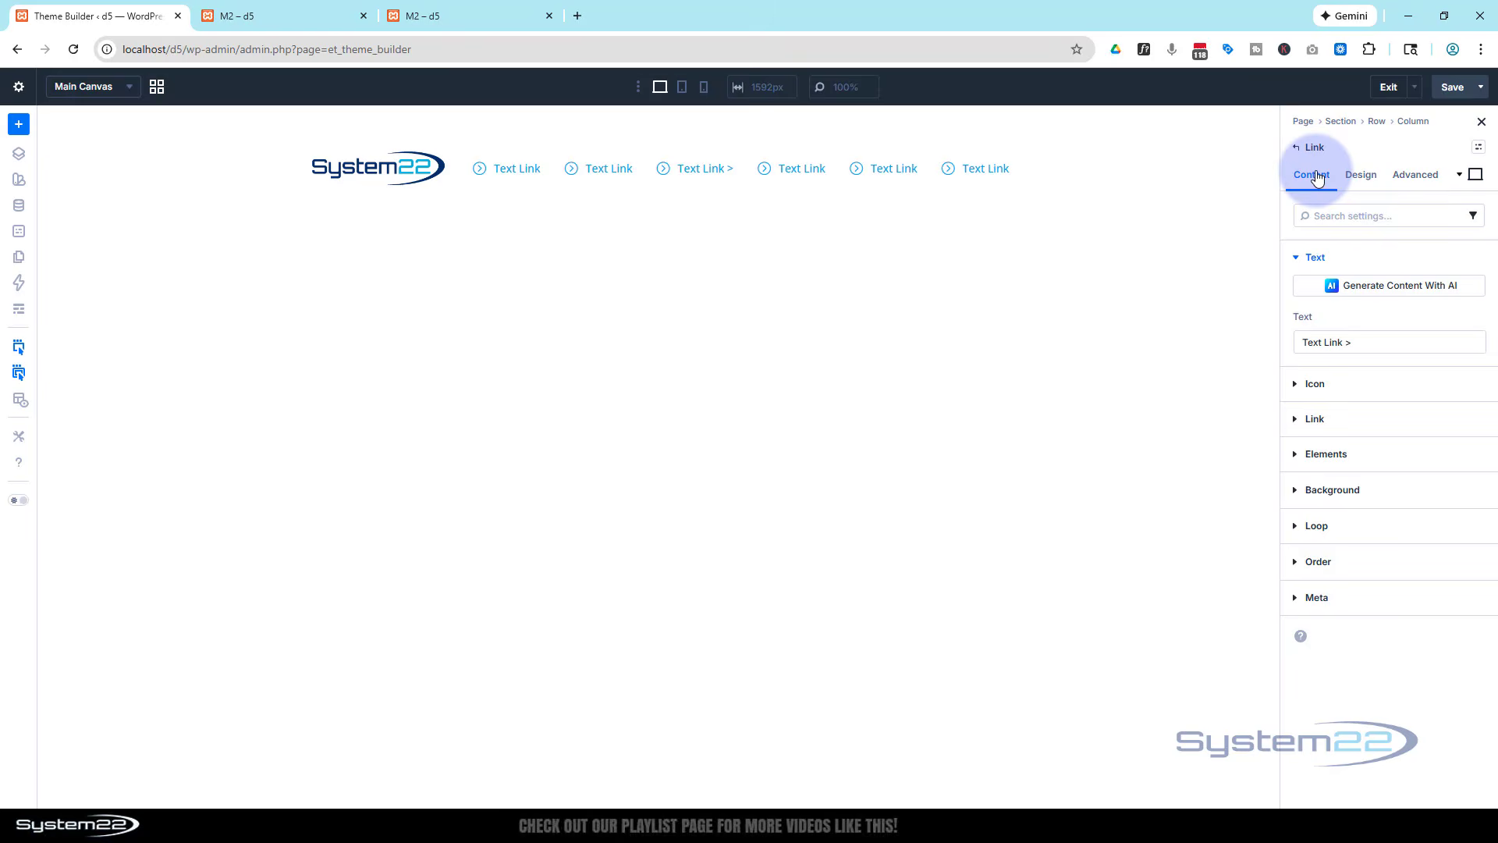
left_click(1295, 454)
left_click(1331, 391)
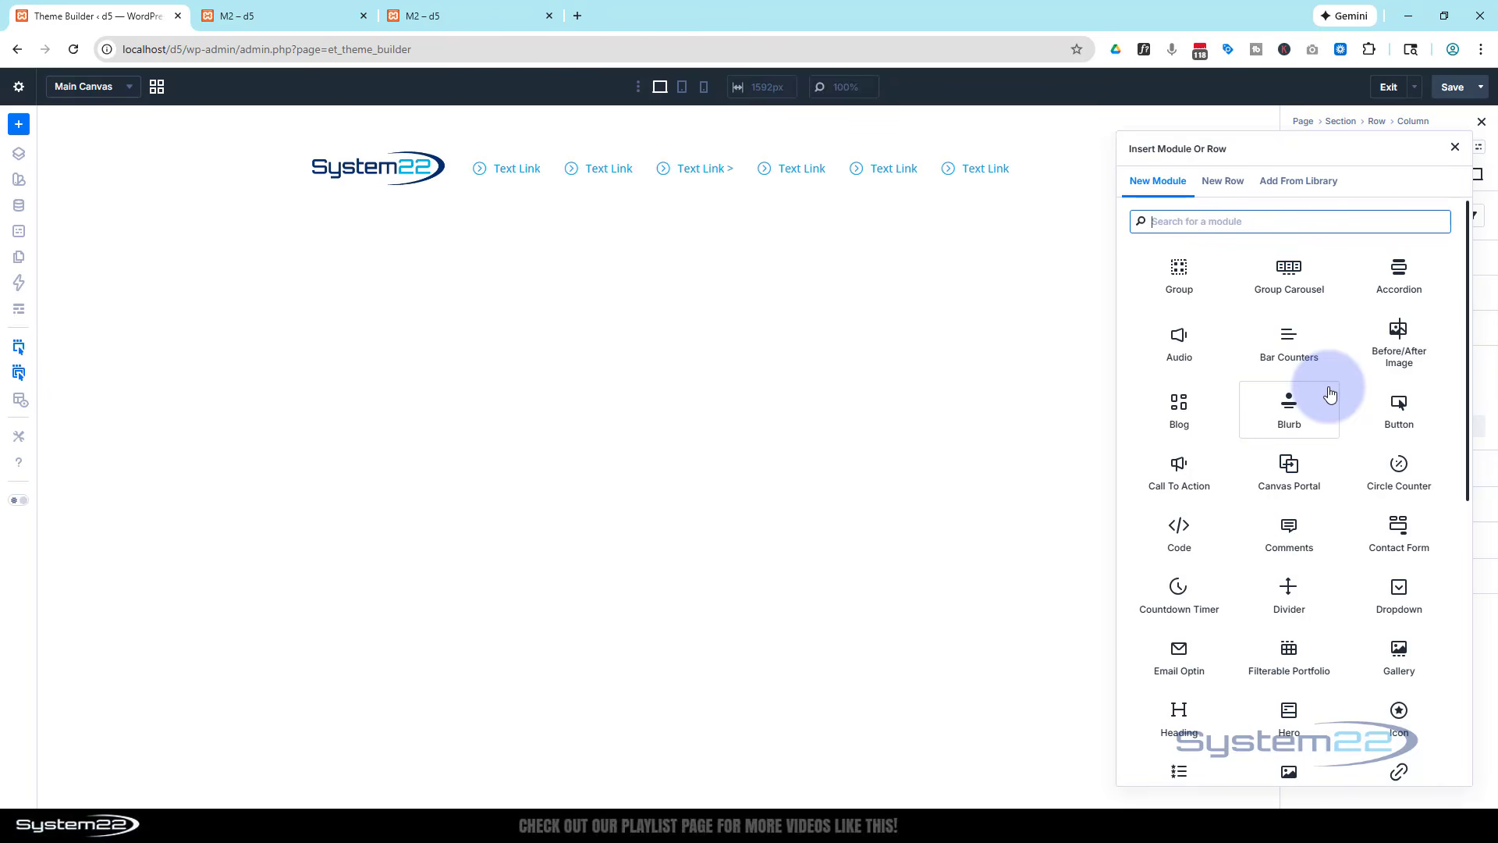
left_click(1397, 594)
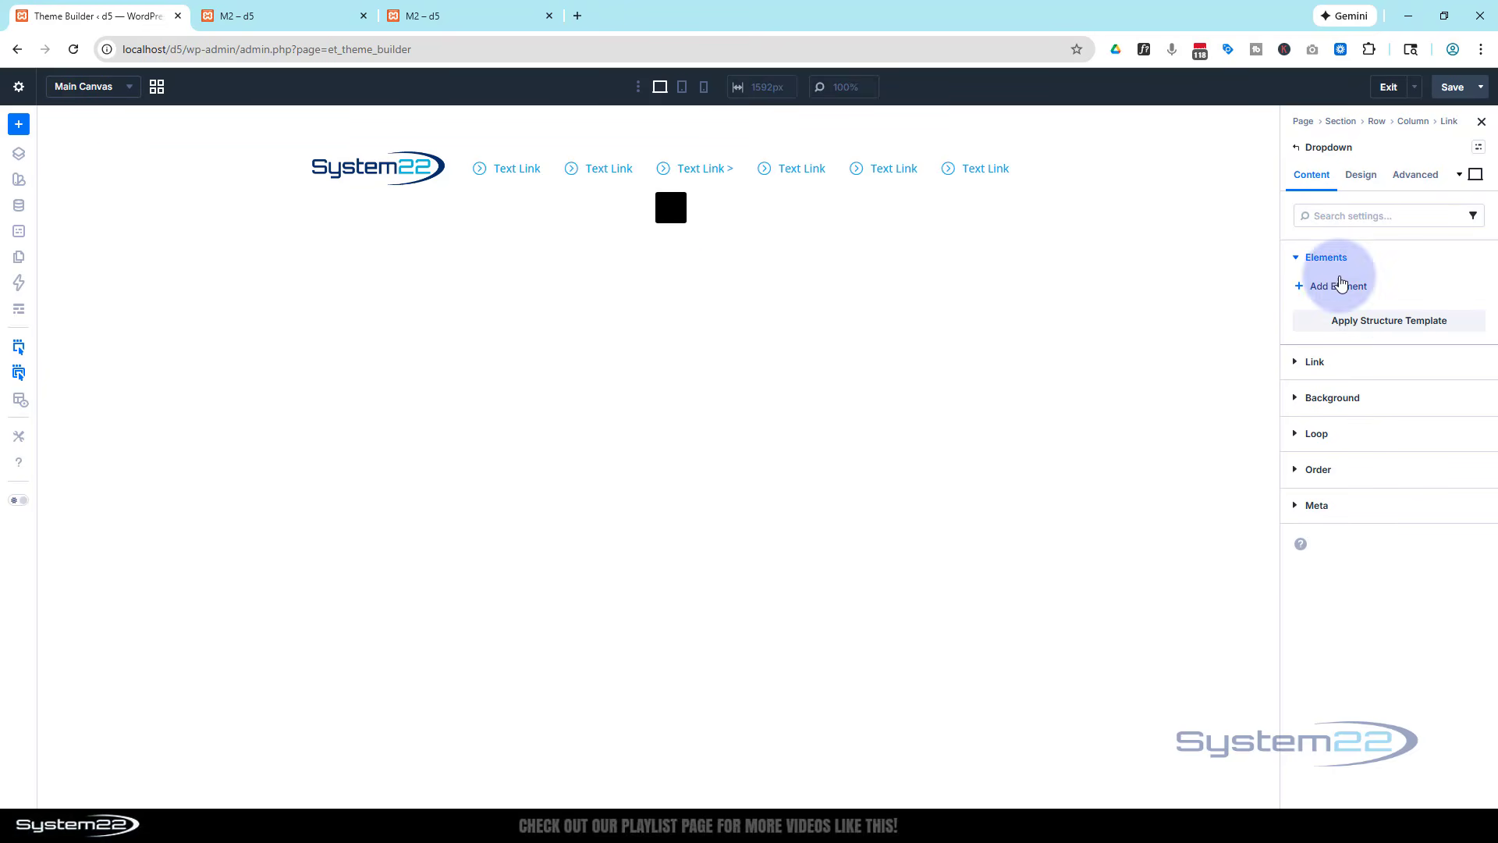
left_click(1336, 397)
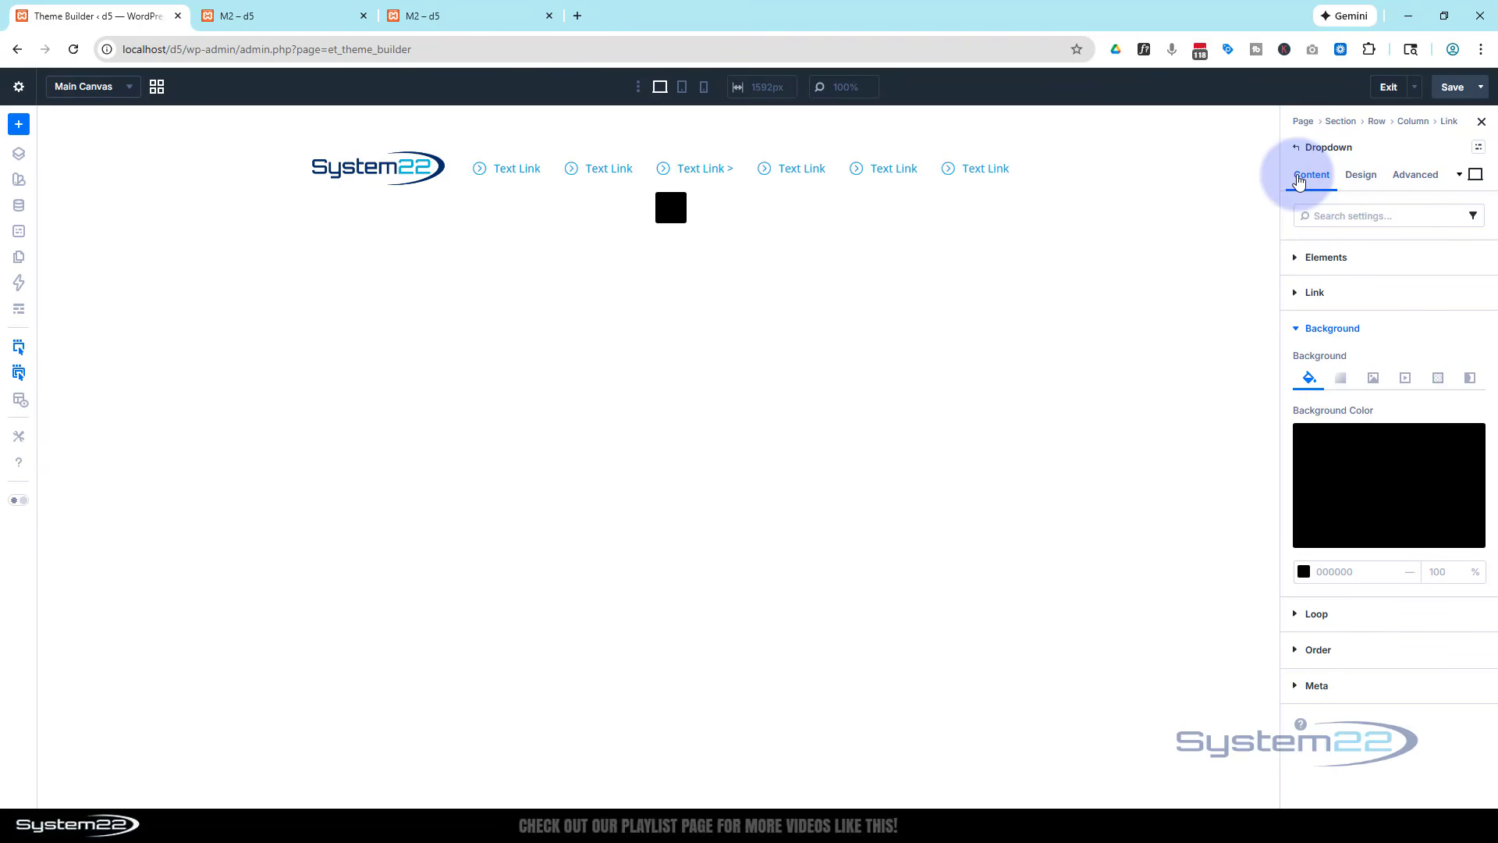
Insert the saved "New T Link" module from the library into the dropdown.
left_click(1296, 260)
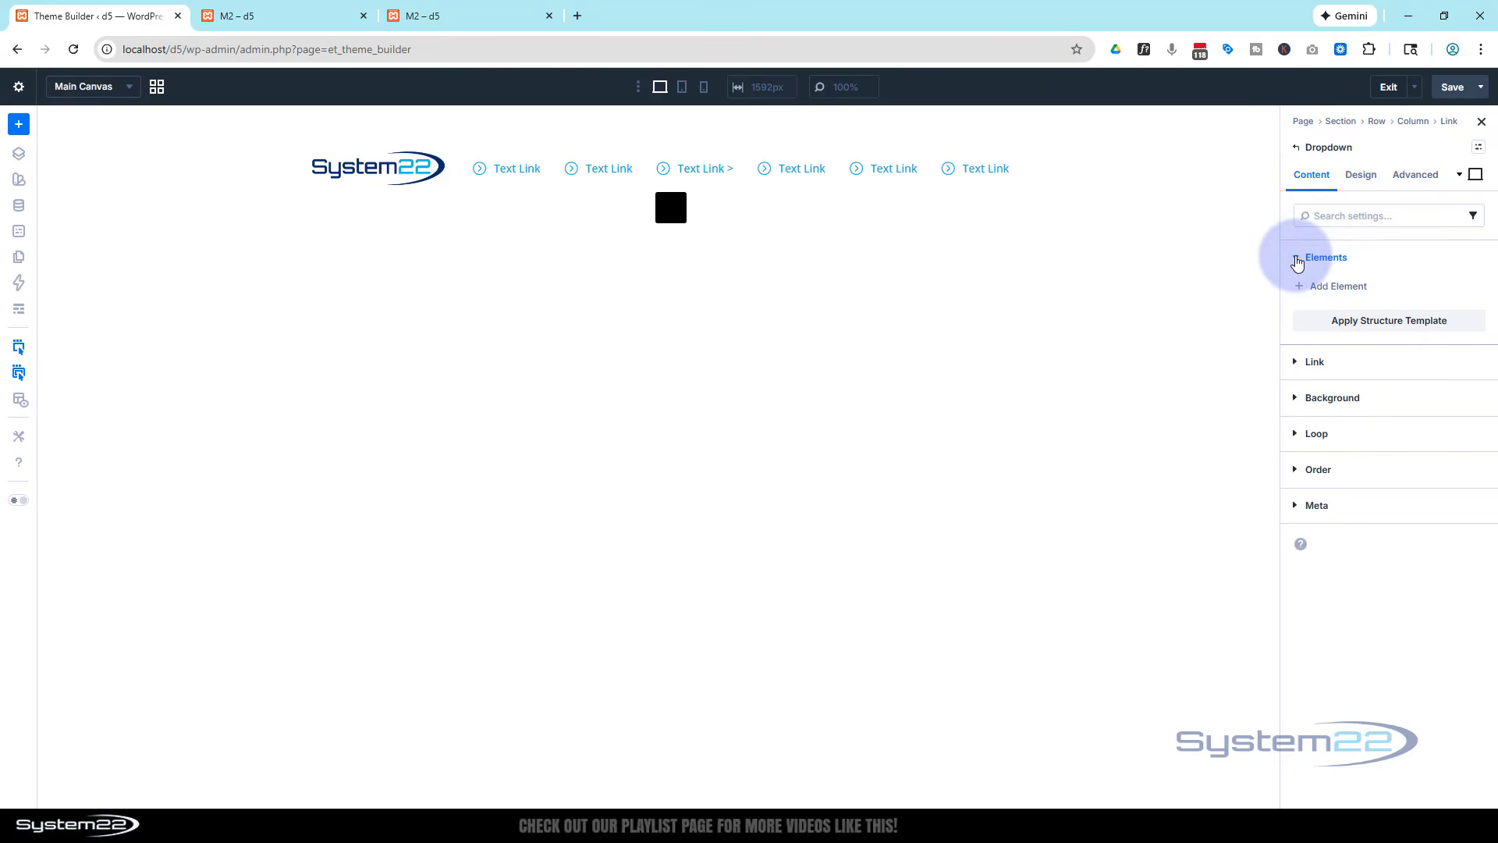
left_click(1331, 287)
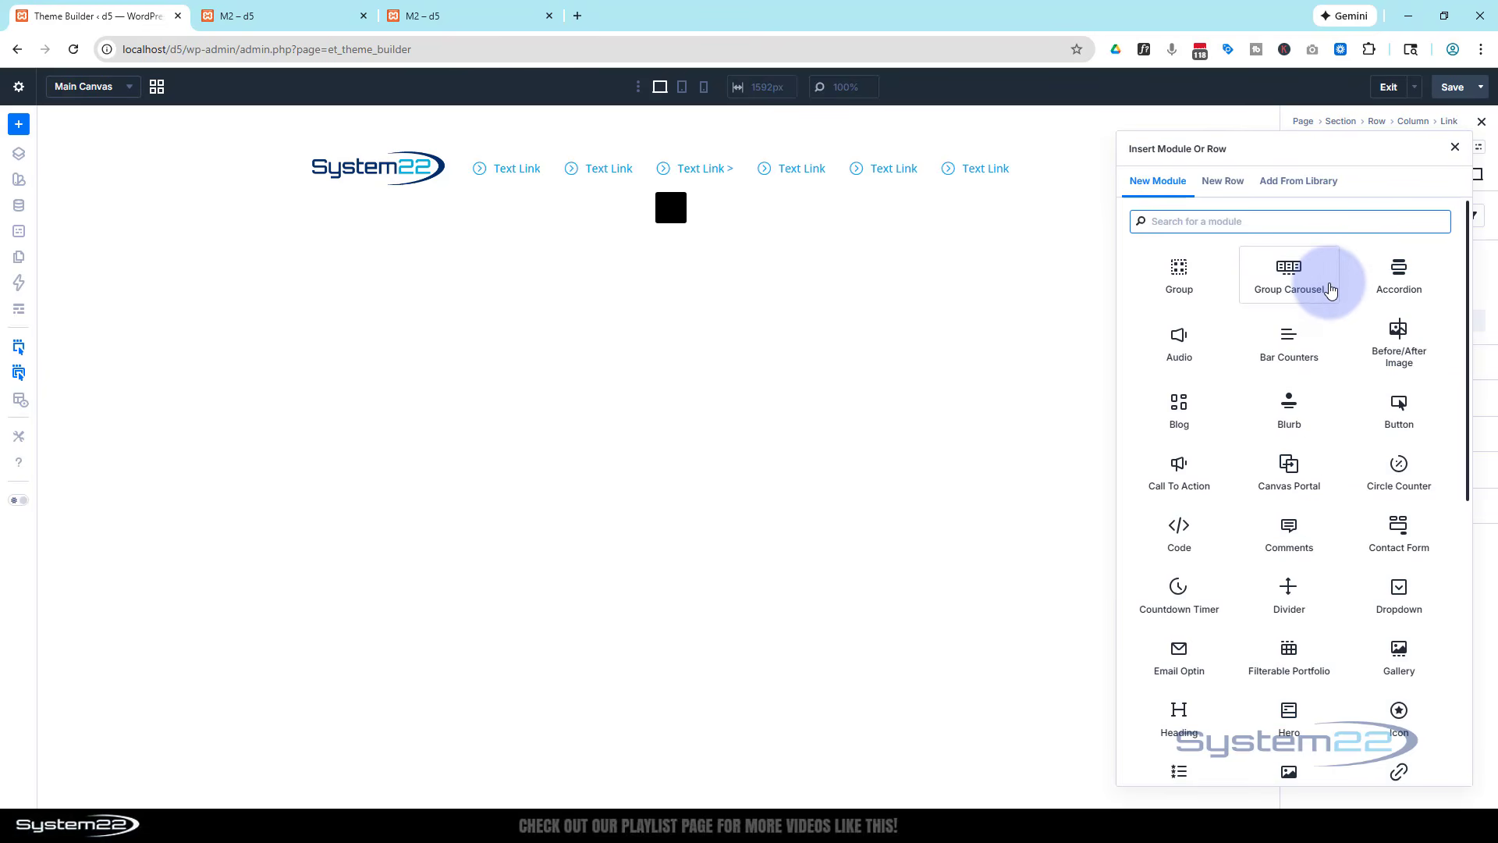
left_click(1306, 187)
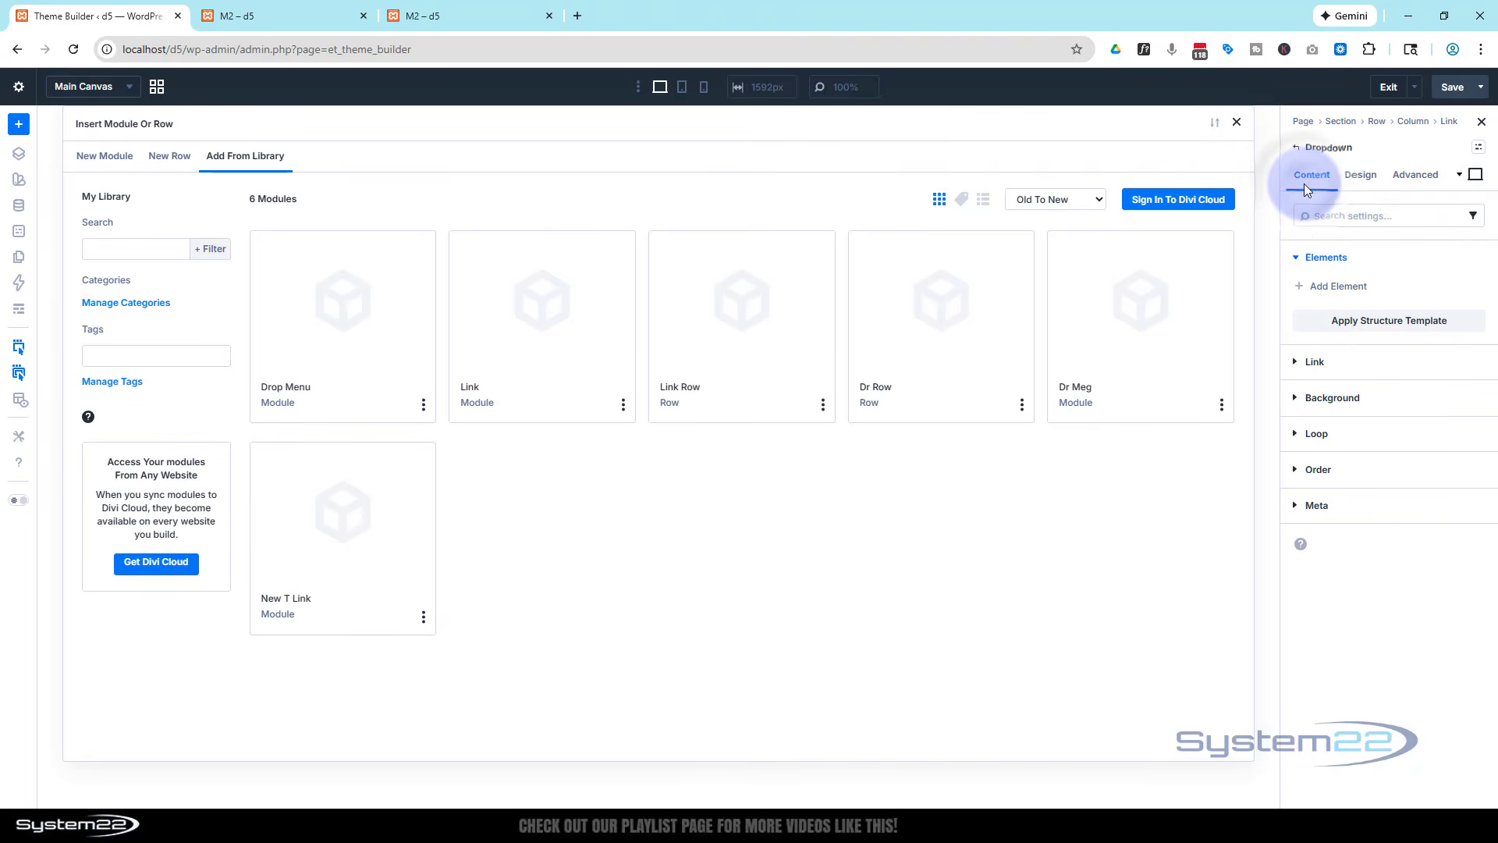
left_click(312, 556)
left_click(397, 676)
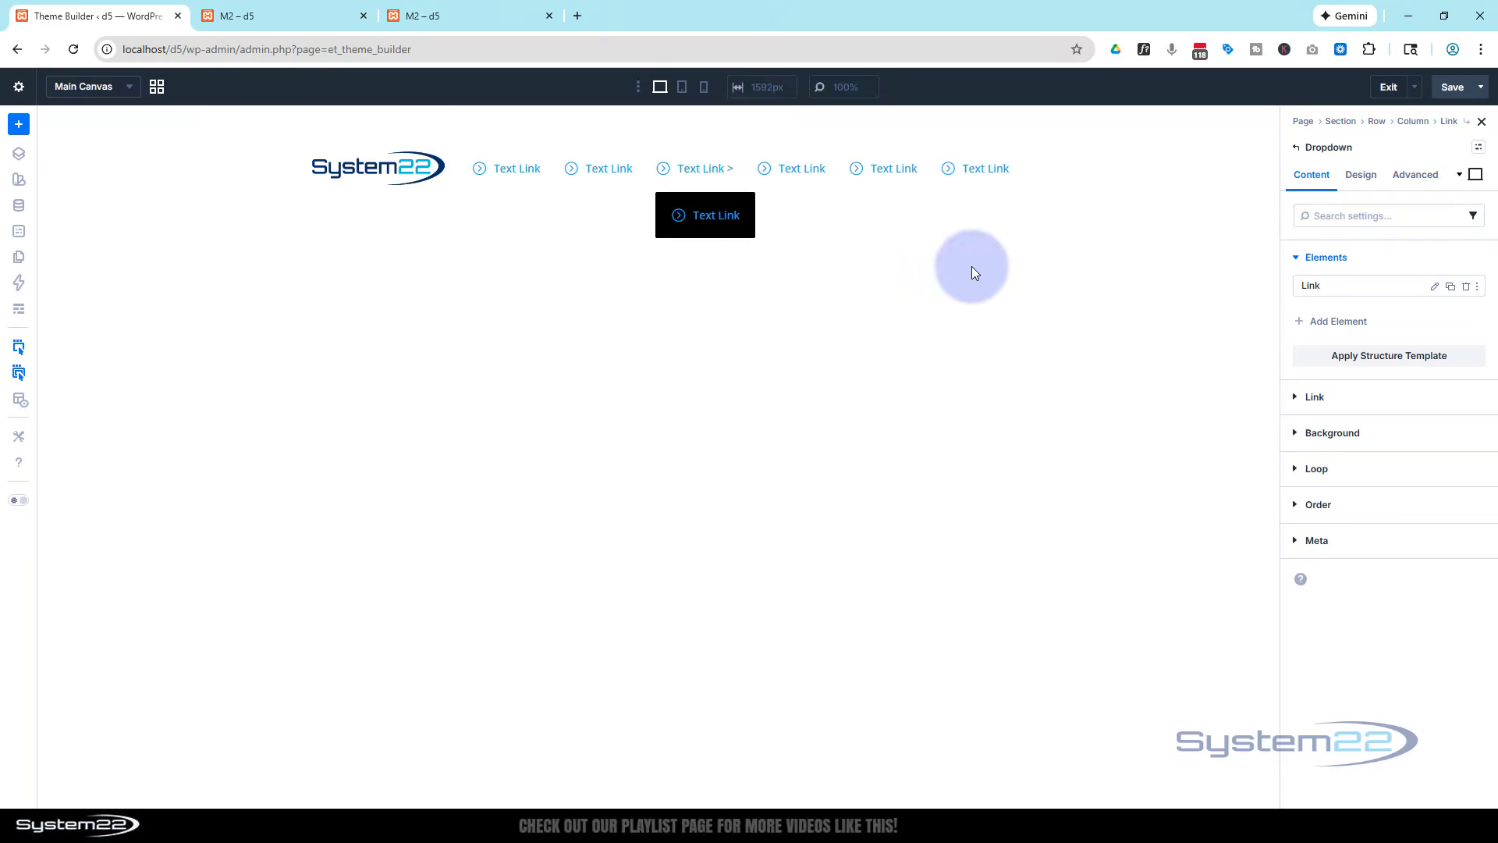
Duplicate the link inside the dropdown five times.
left_click(1451, 287)
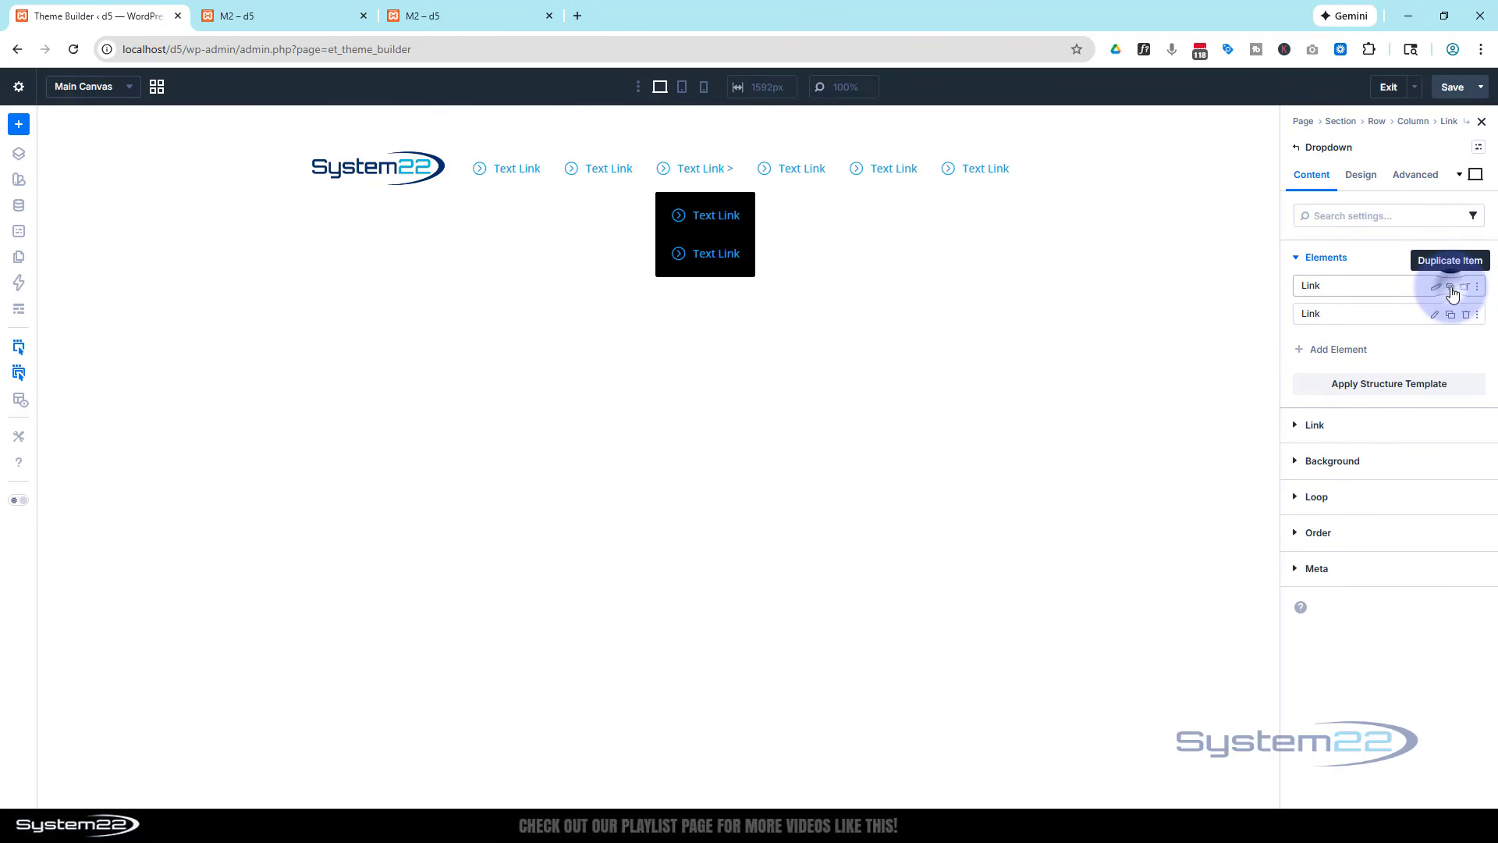
left_click(1450, 287)
left_click(1451, 288)
left_click(1451, 288)
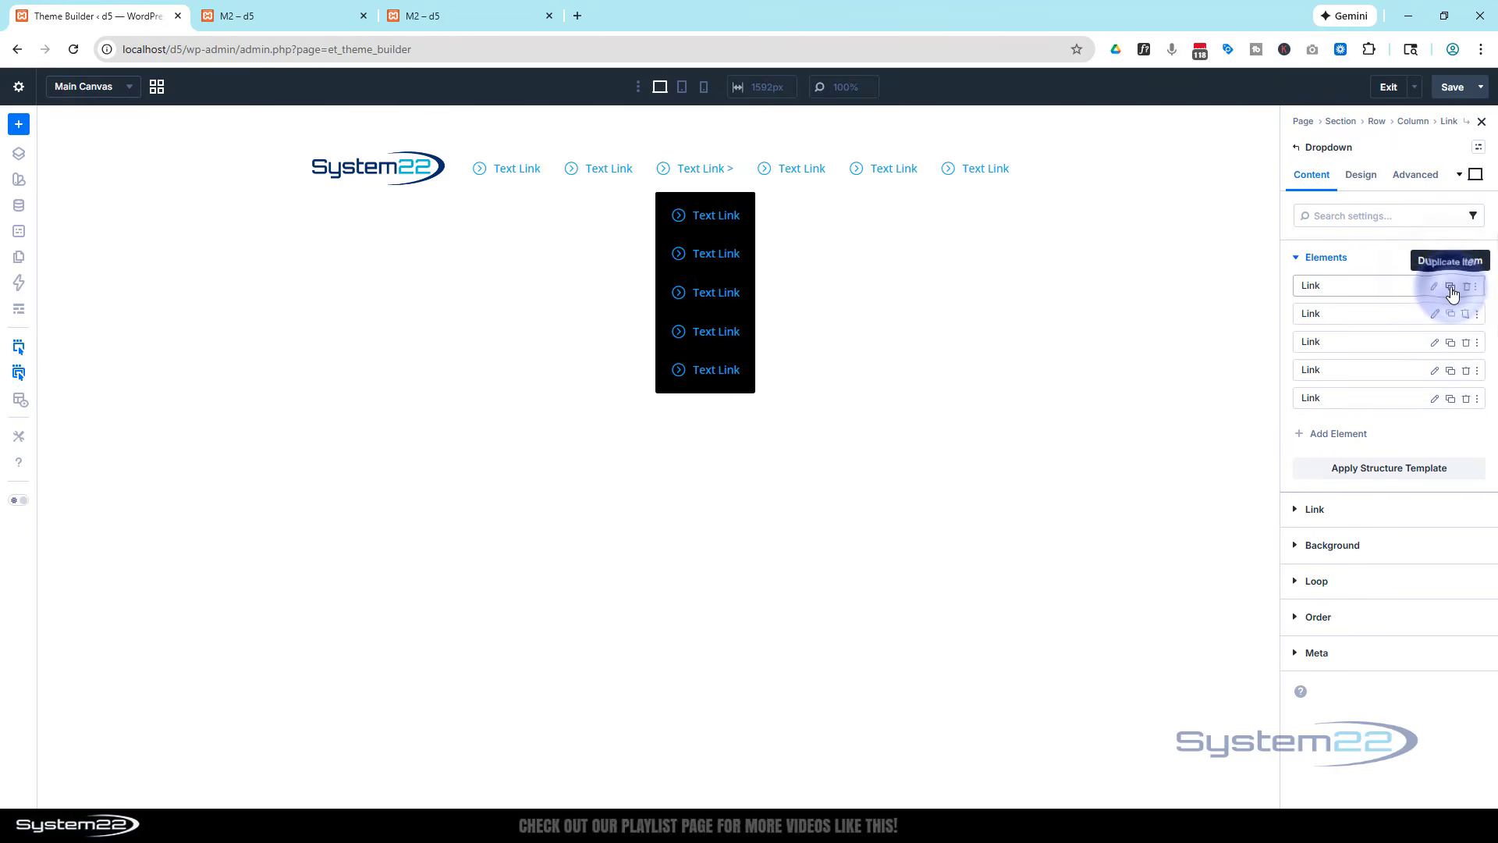
left_click(1451, 287)
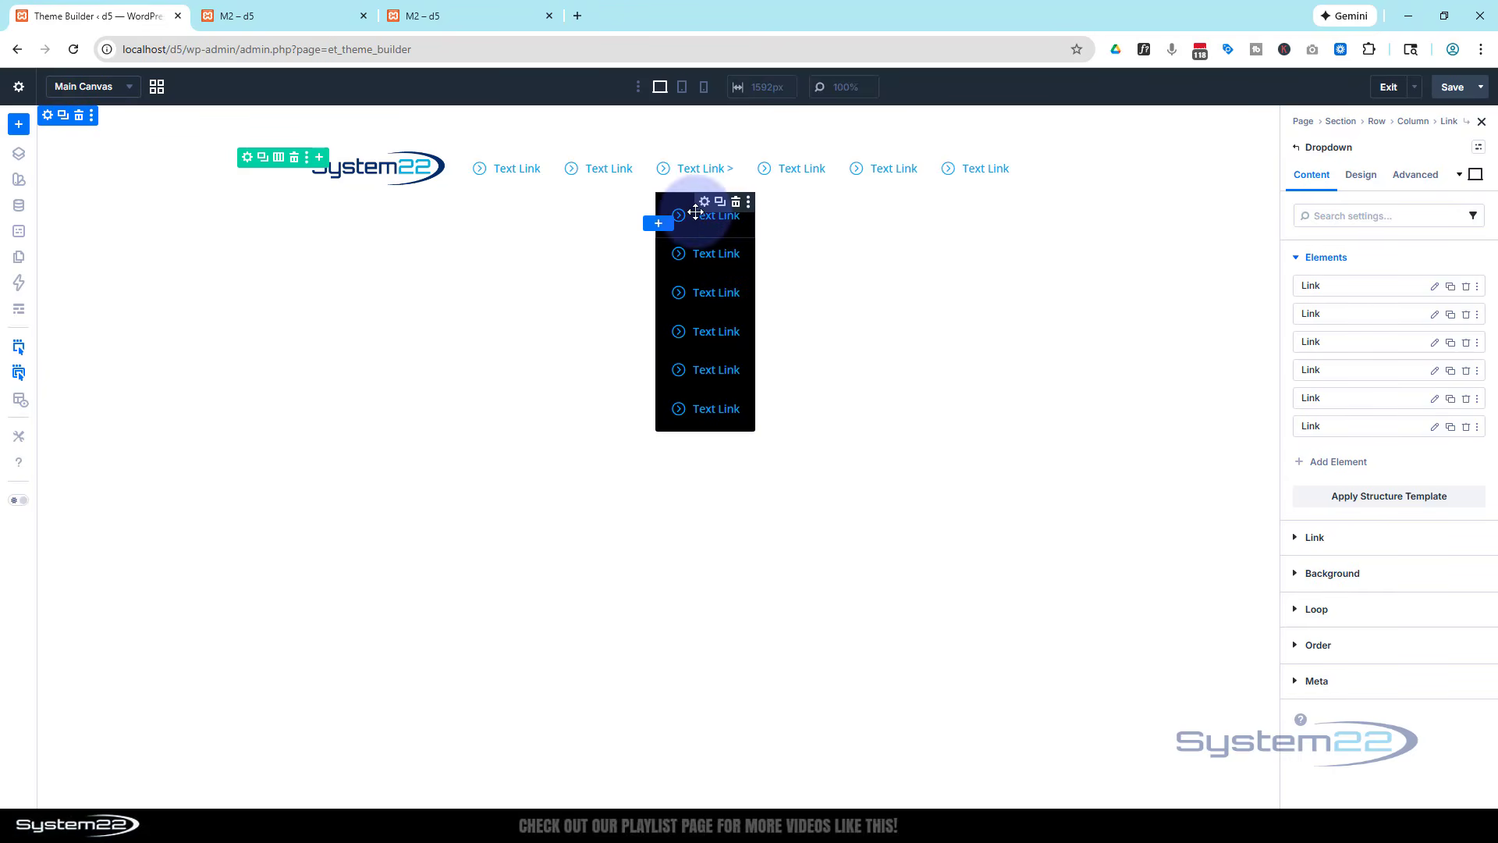
Save the dropdown with its links to the Divi library under the name "new drop".
left_click(748, 203)
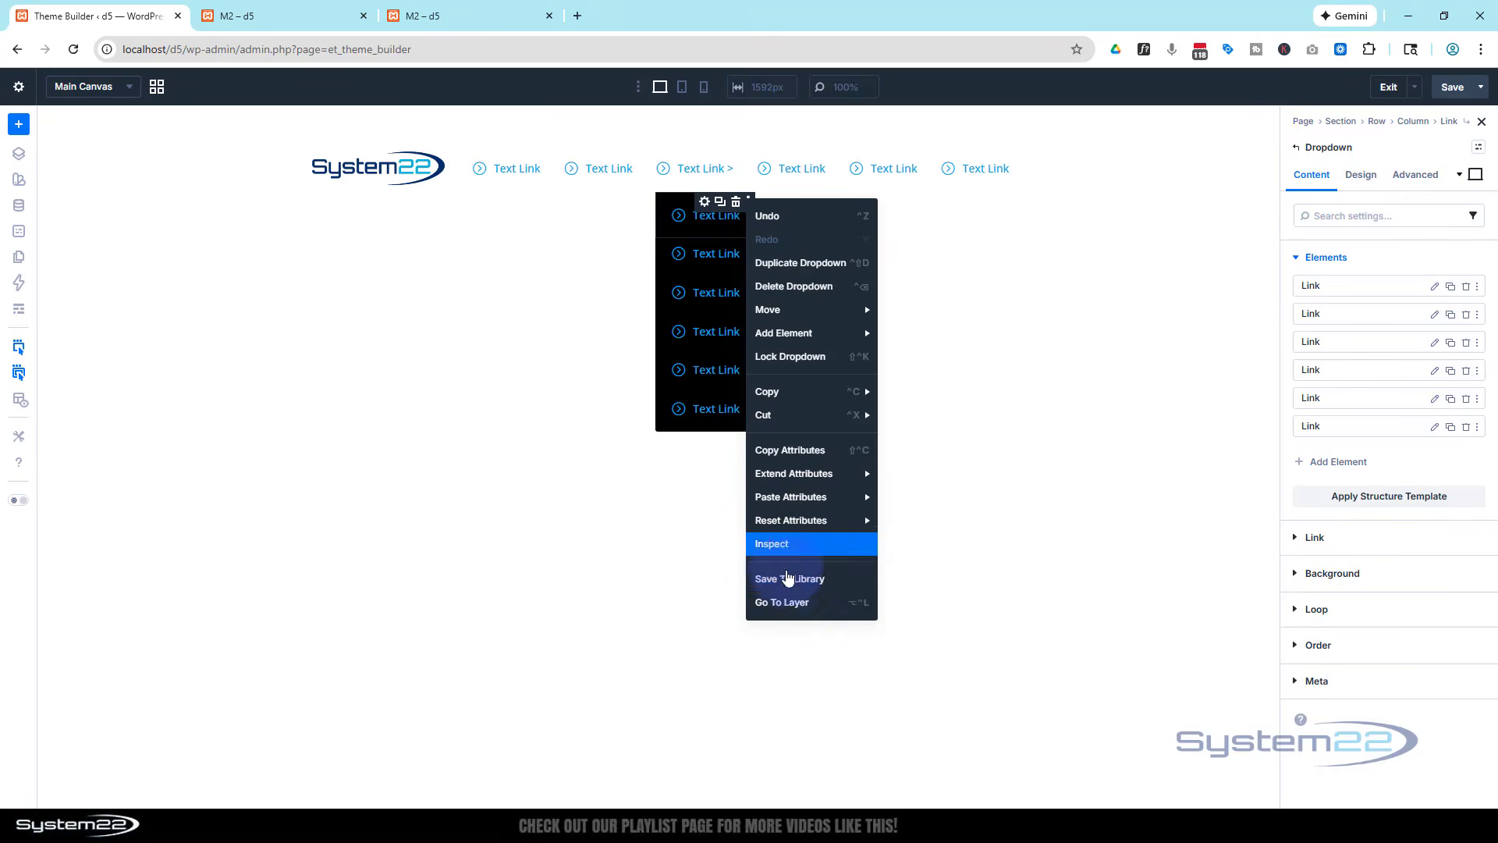
left_click(788, 579)
left_click(640, 561)
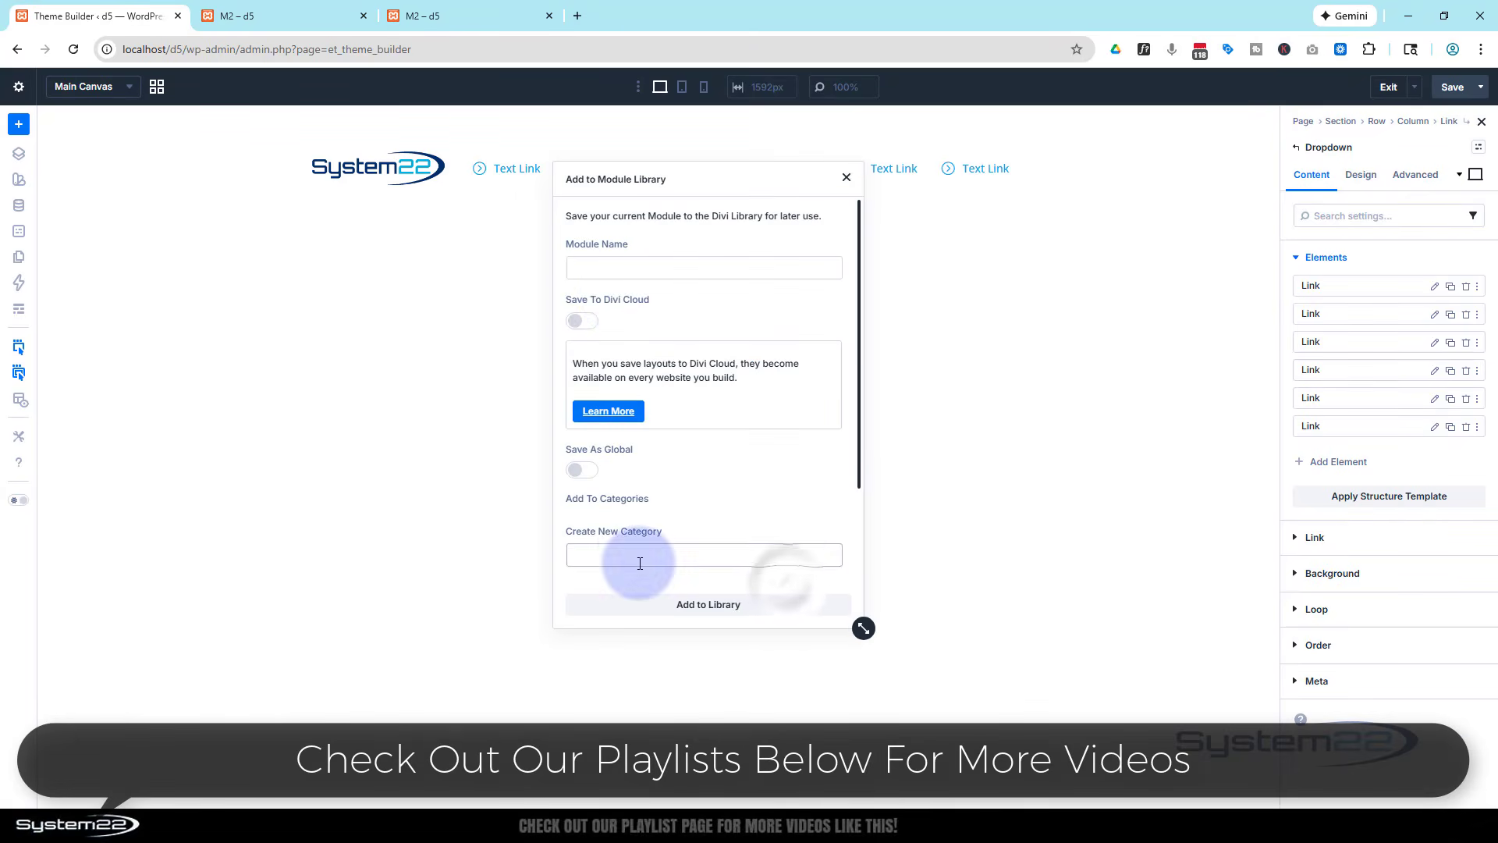
left_click(616, 265)
type("new d")
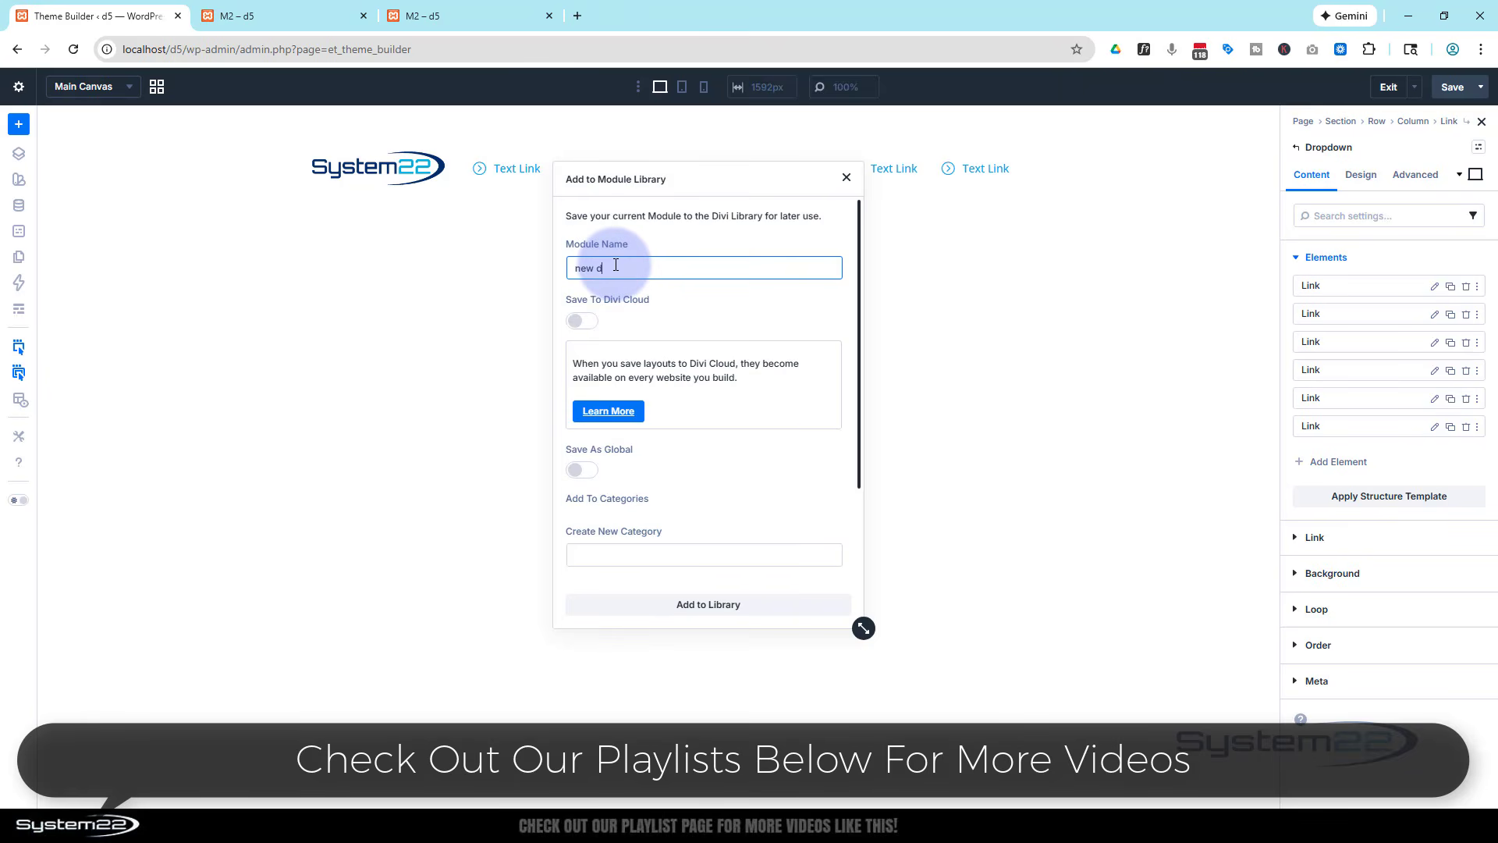
type("rop")
left_click(713, 606)
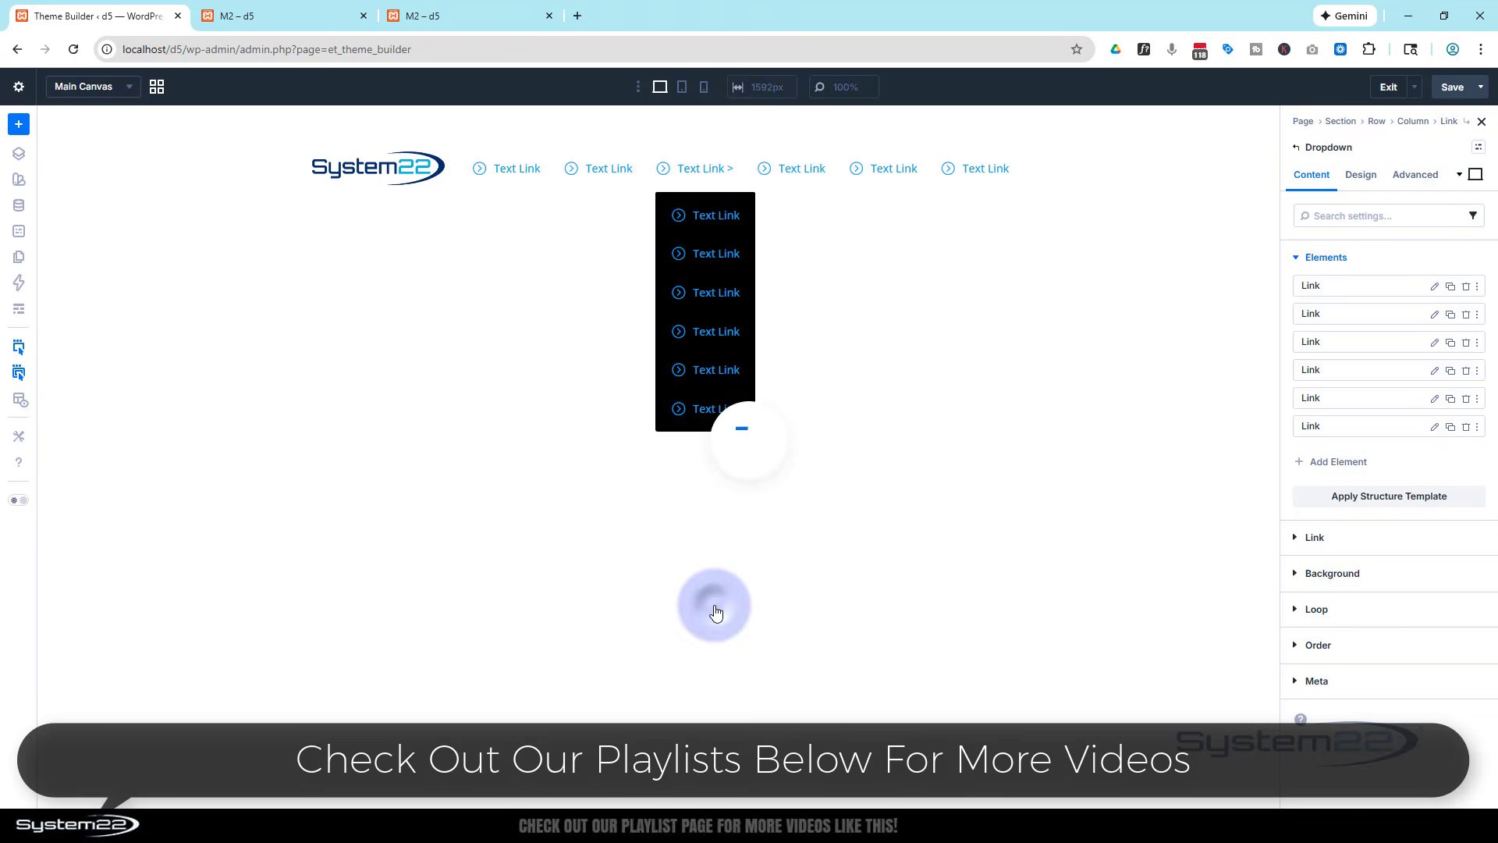
Insert the saved "New Drop" module from the library into the fourth link of the dropdown.
left_click(702, 334)
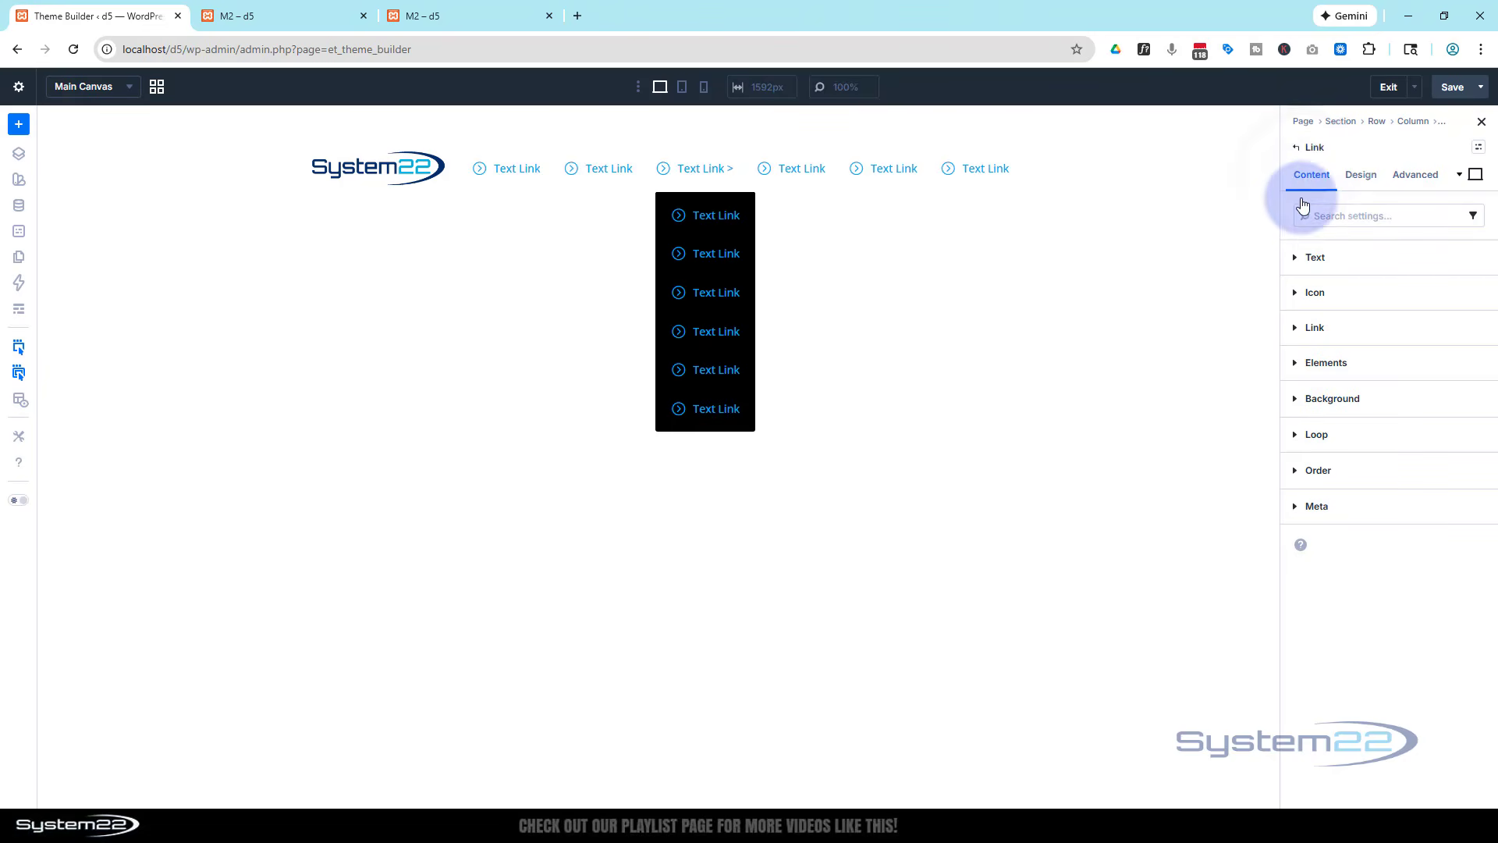
left_click(1311, 362)
left_click(1331, 405)
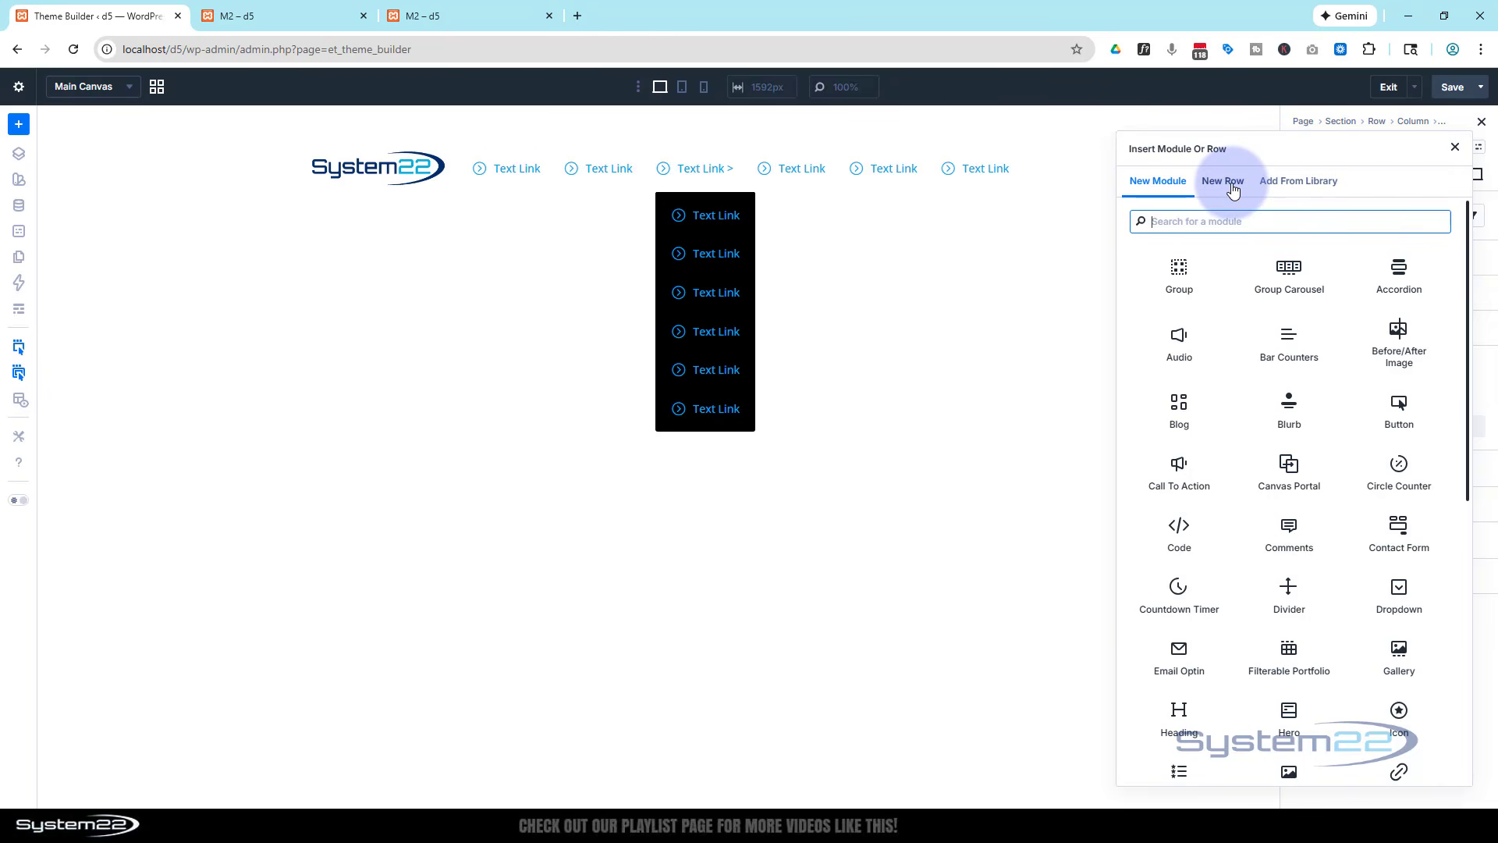
left_click(1298, 182)
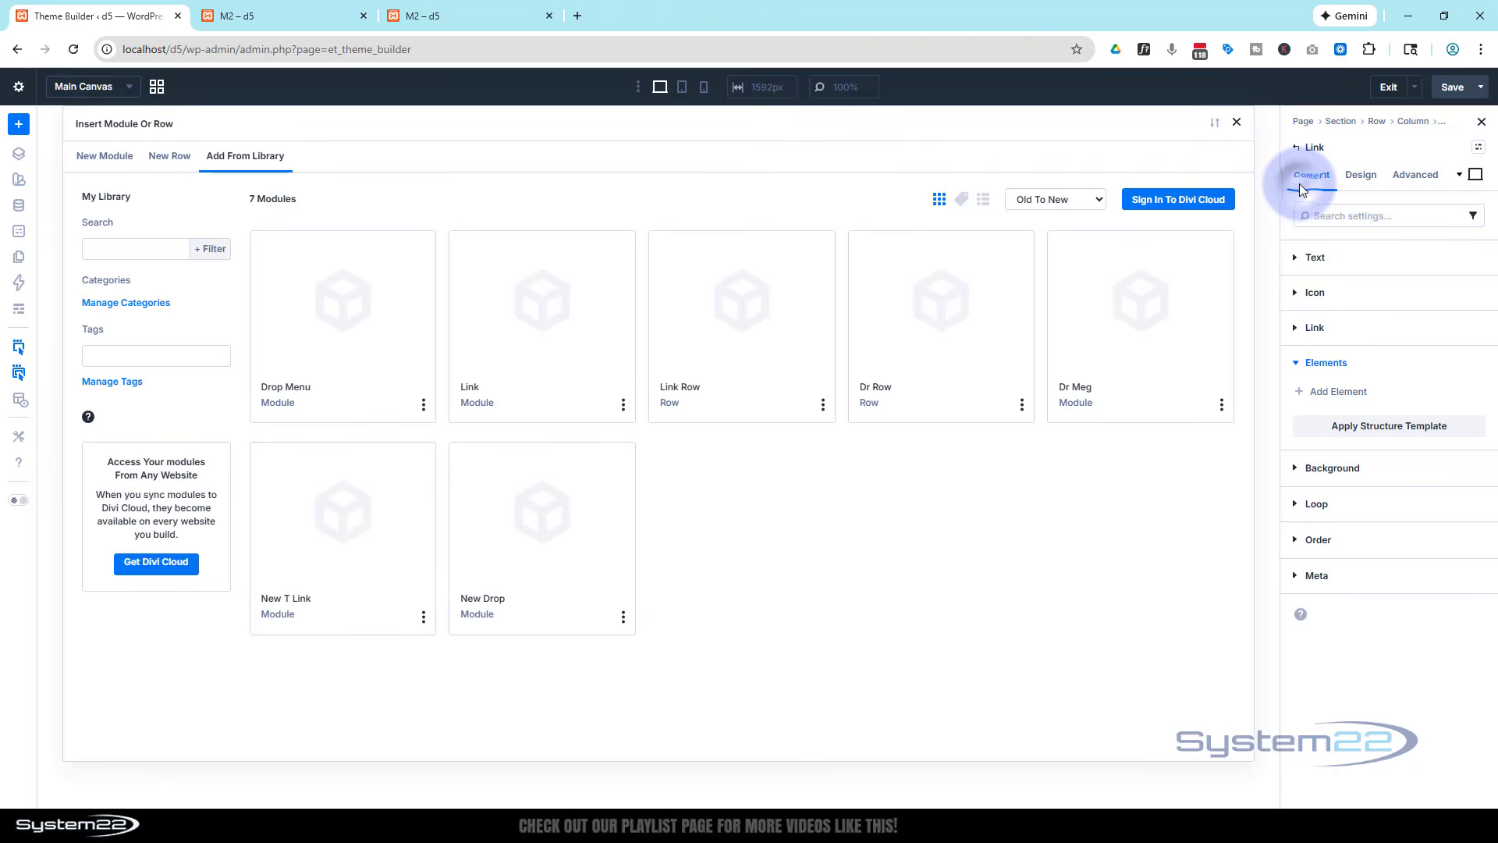
left_click(520, 547)
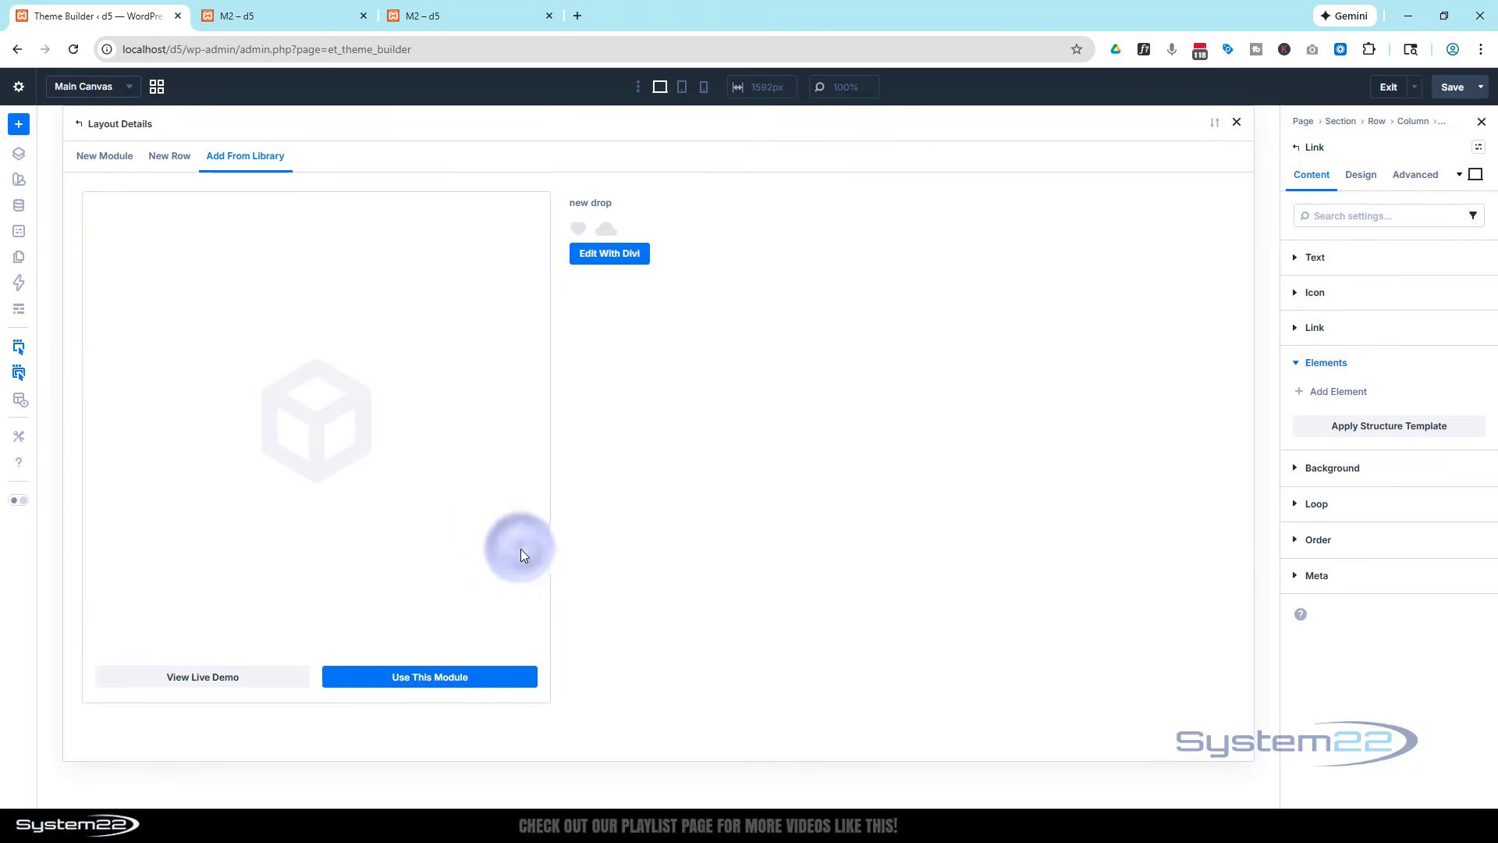
left_click(469, 679)
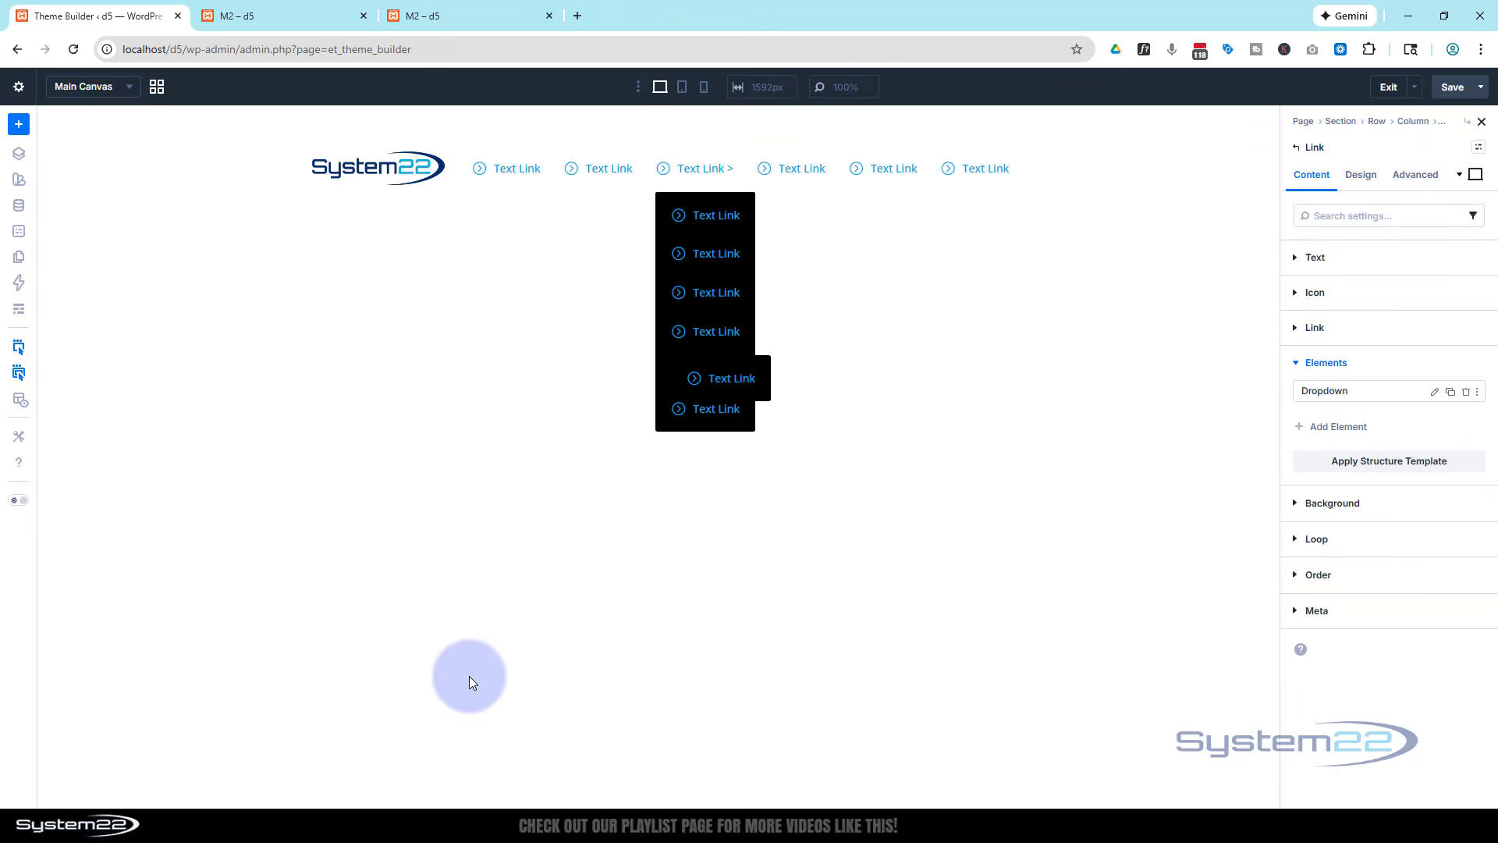
Duplicate the link inside the nested dropdown five times.
left_click(719, 367)
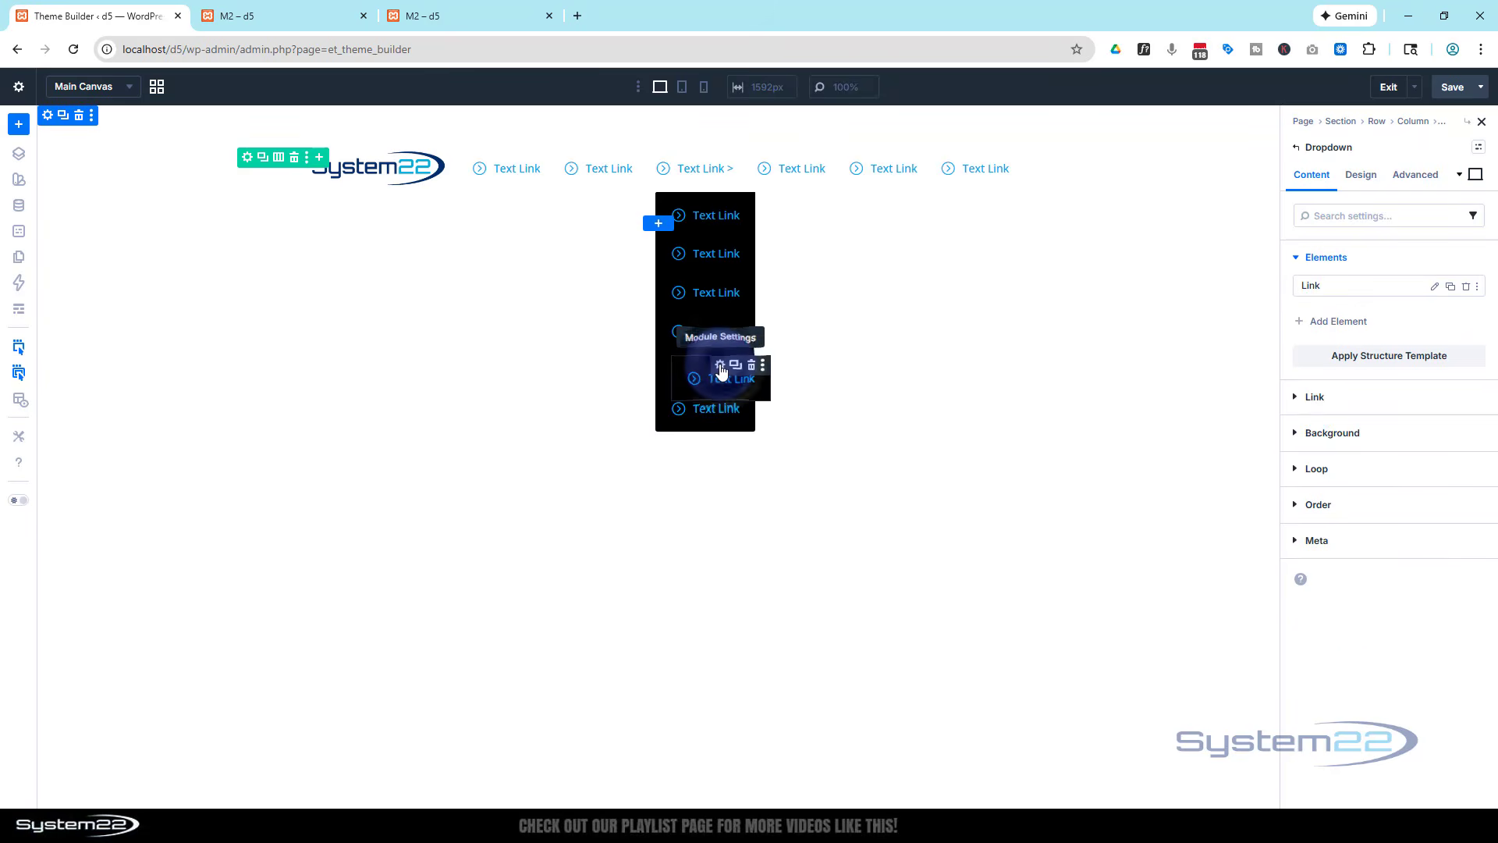
left_click(1451, 288)
left_click(1451, 287)
left_click(1451, 287)
left_click(1451, 287)
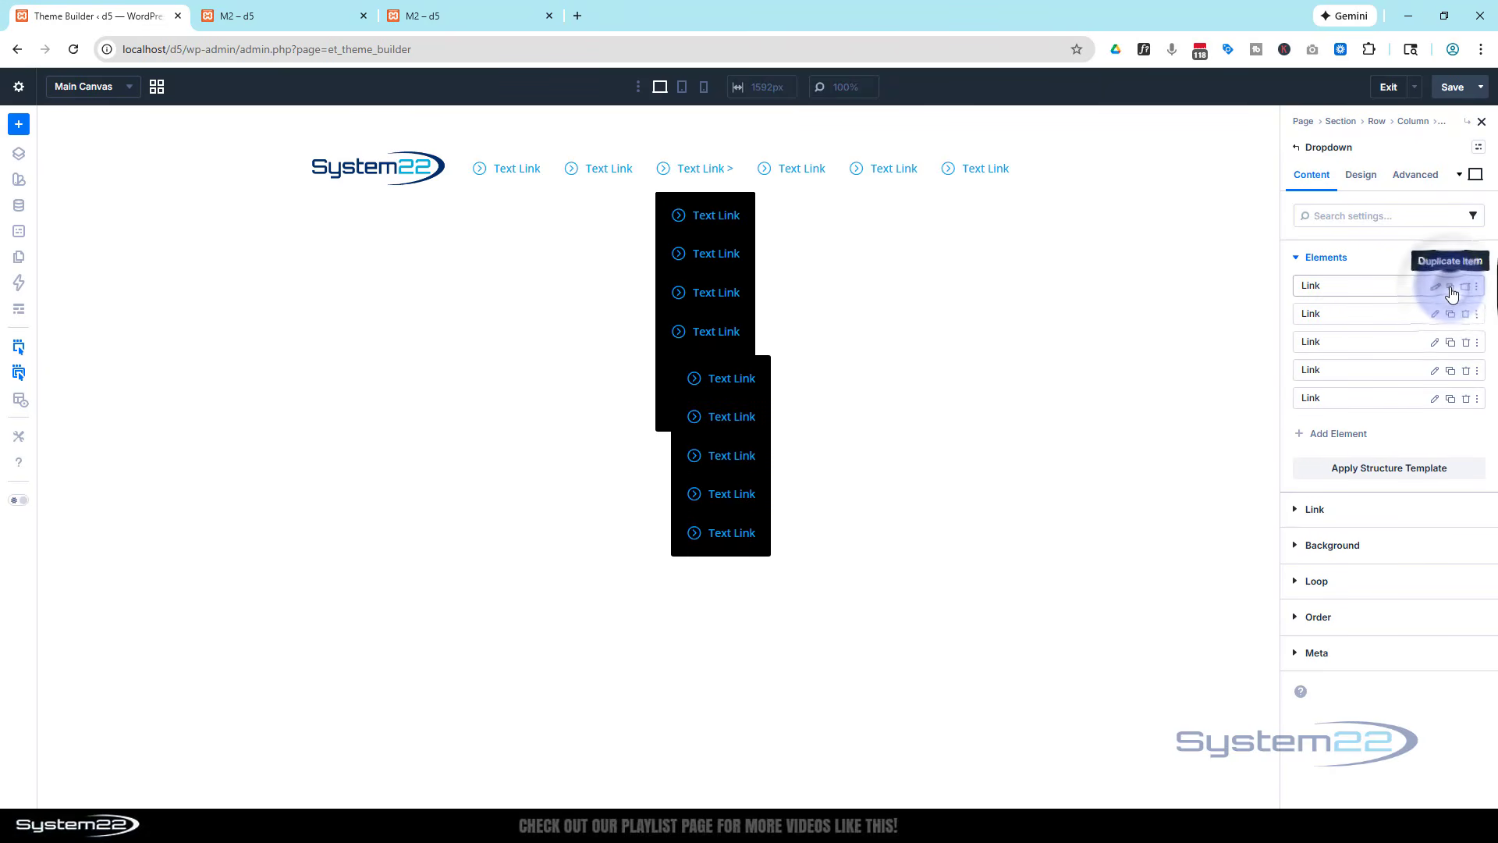
left_click(1450, 288)
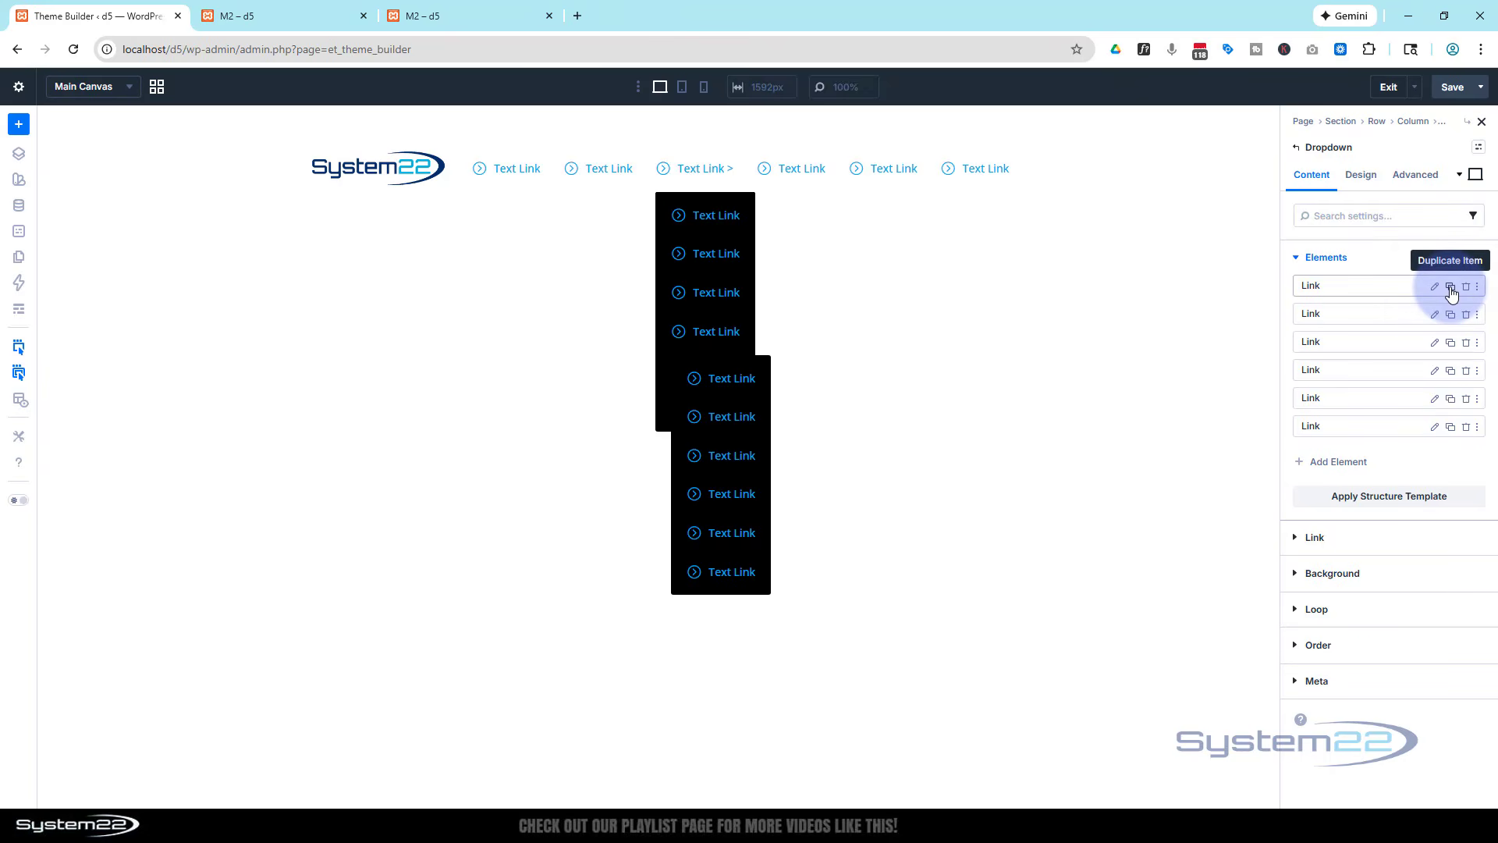
Try the Inline position for the nested dropdown, then return it to Floating.
left_click(1337, 194)
left_click(1372, 297)
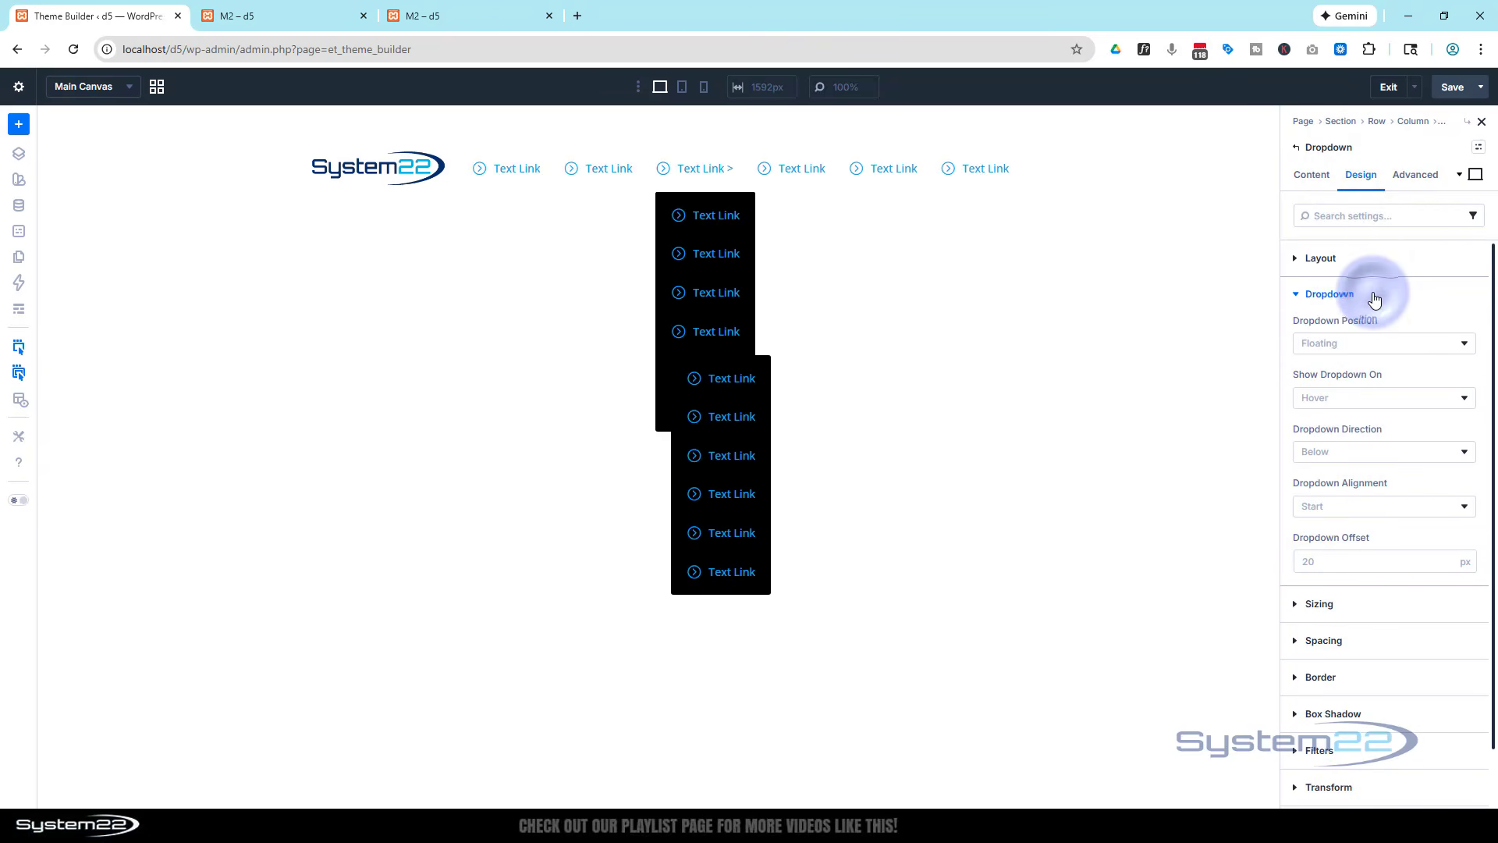
left_click(1374, 343)
left_click(1367, 375)
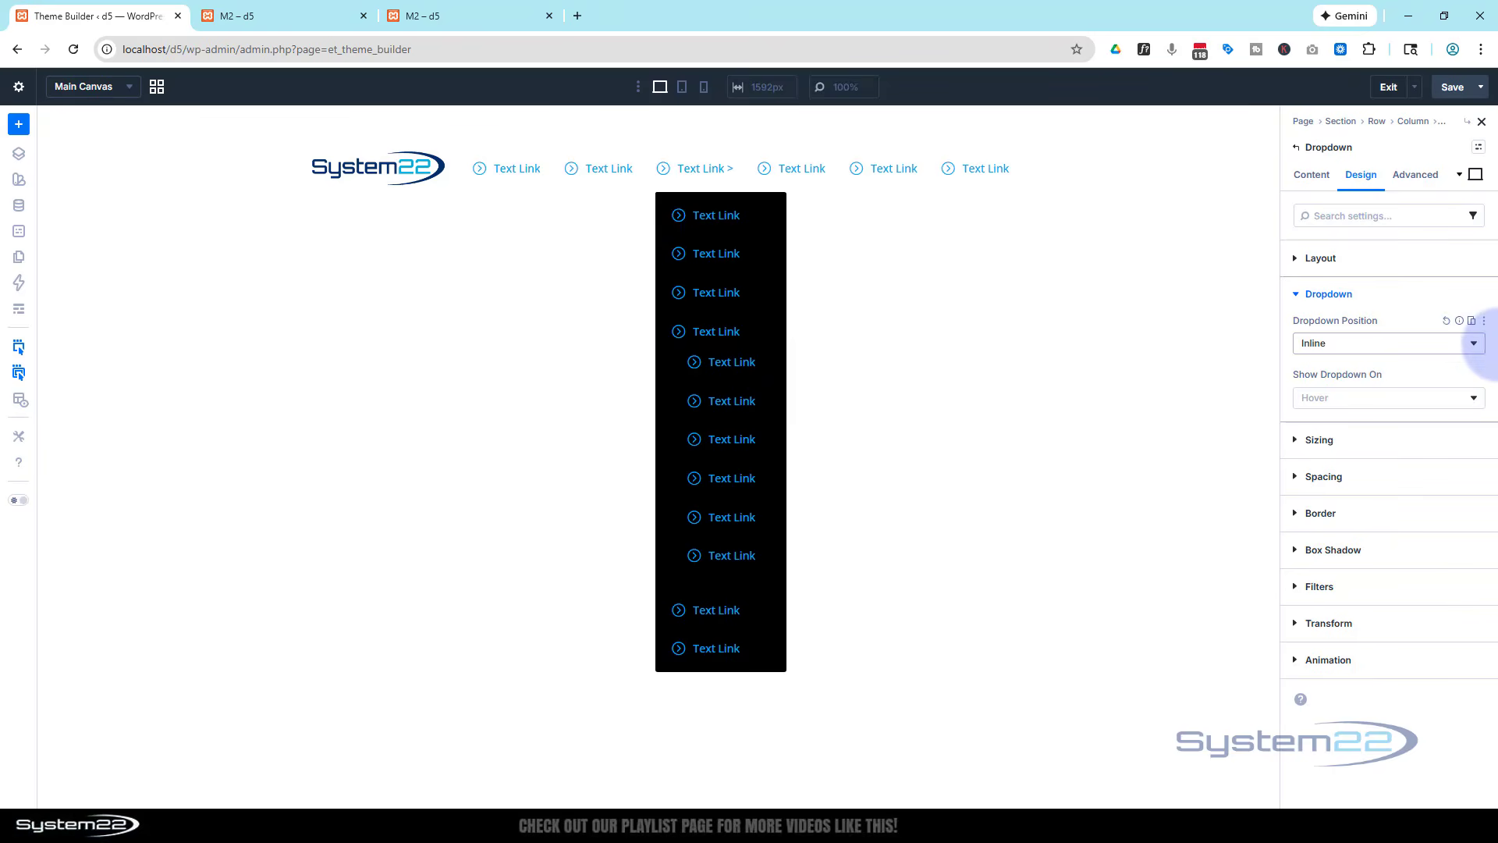
left_click(1417, 343)
left_click(1382, 352)
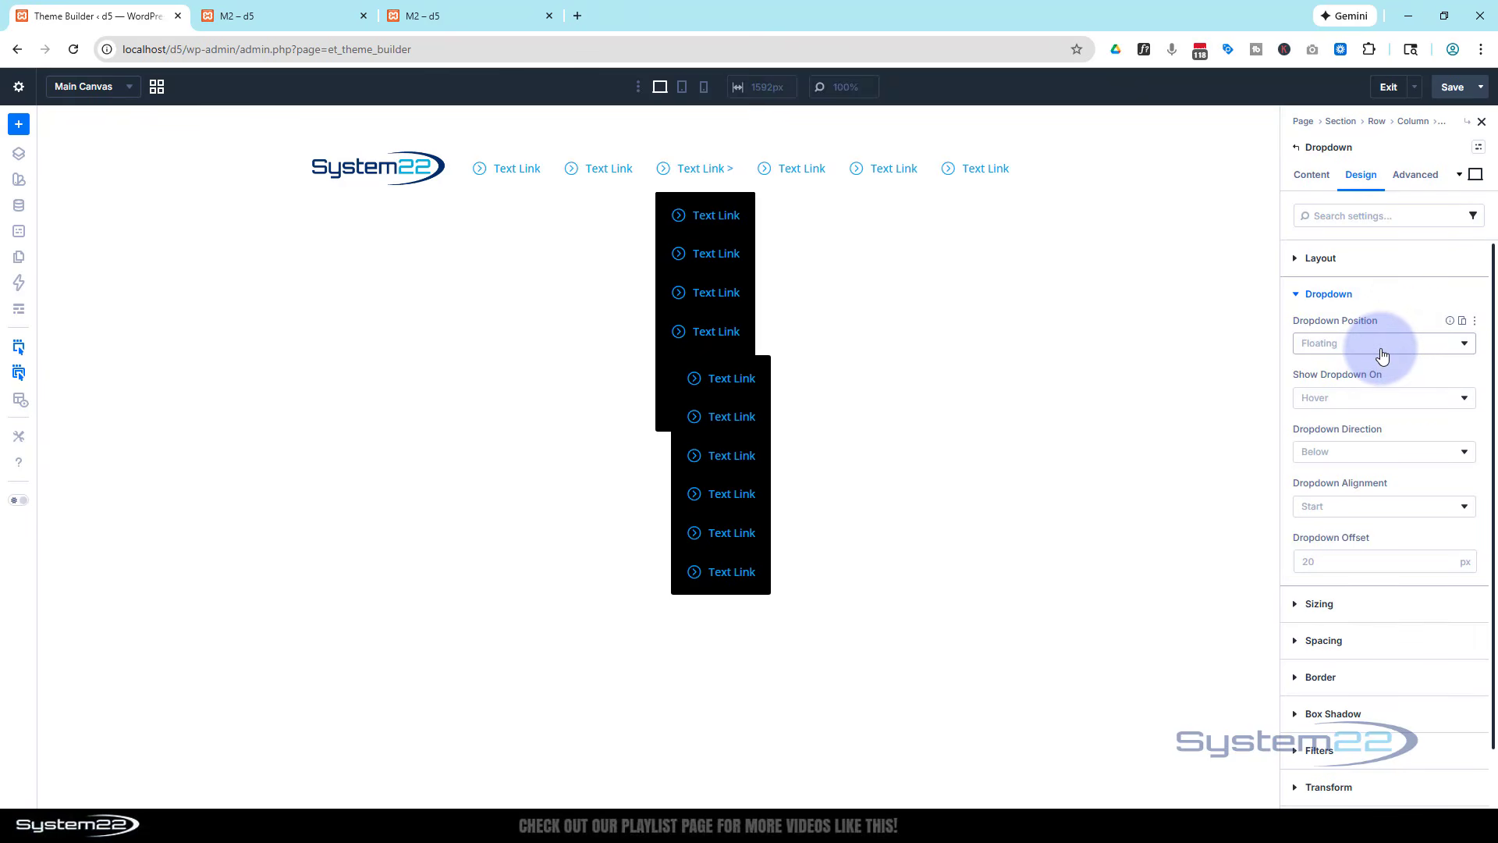
Set the nested dropdown's direction to Left.
left_click(1371, 455)
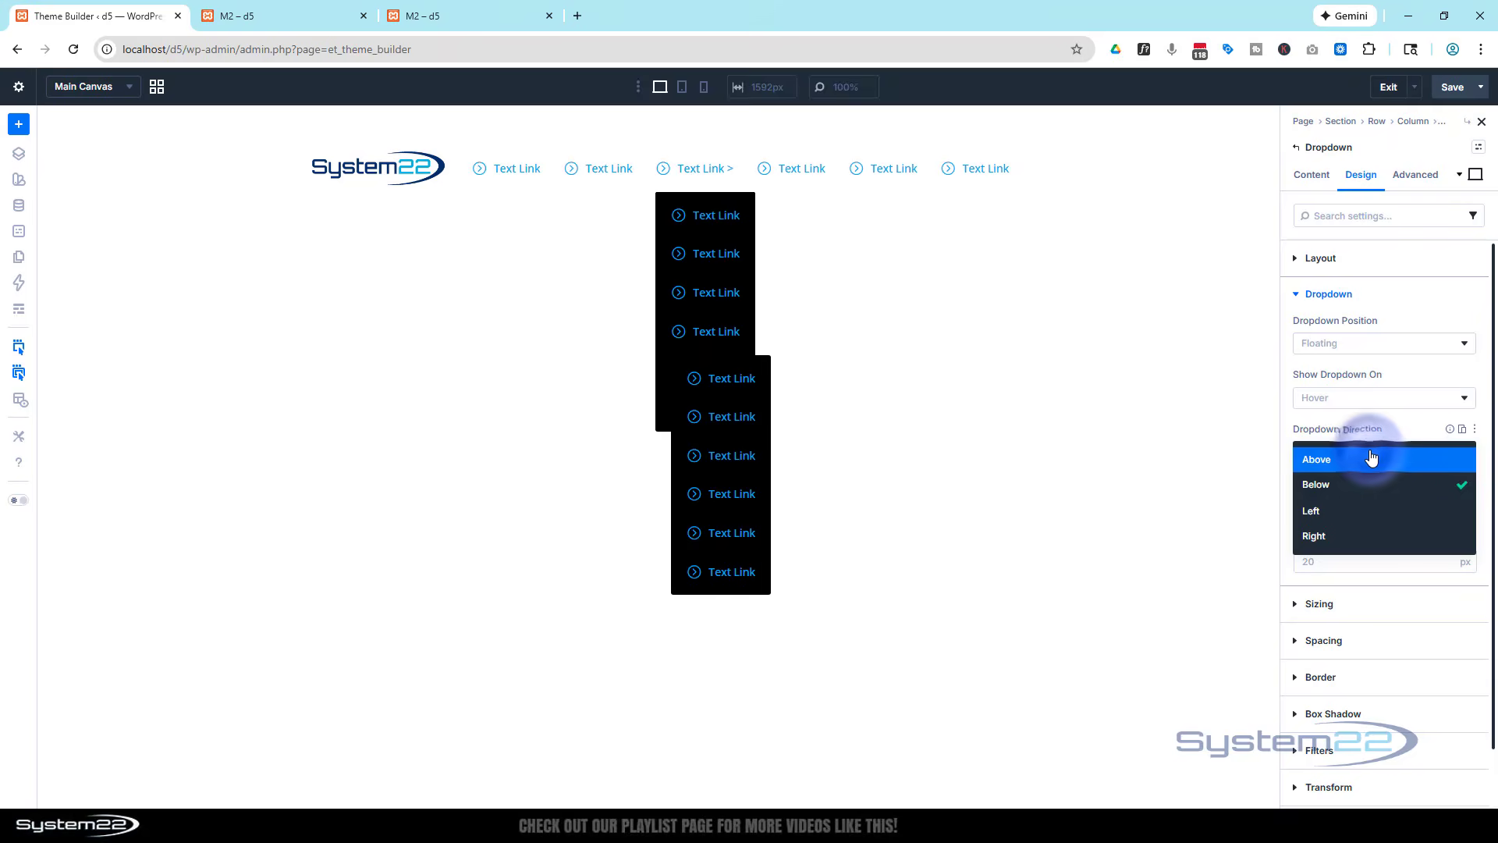
left_click(1375, 508)
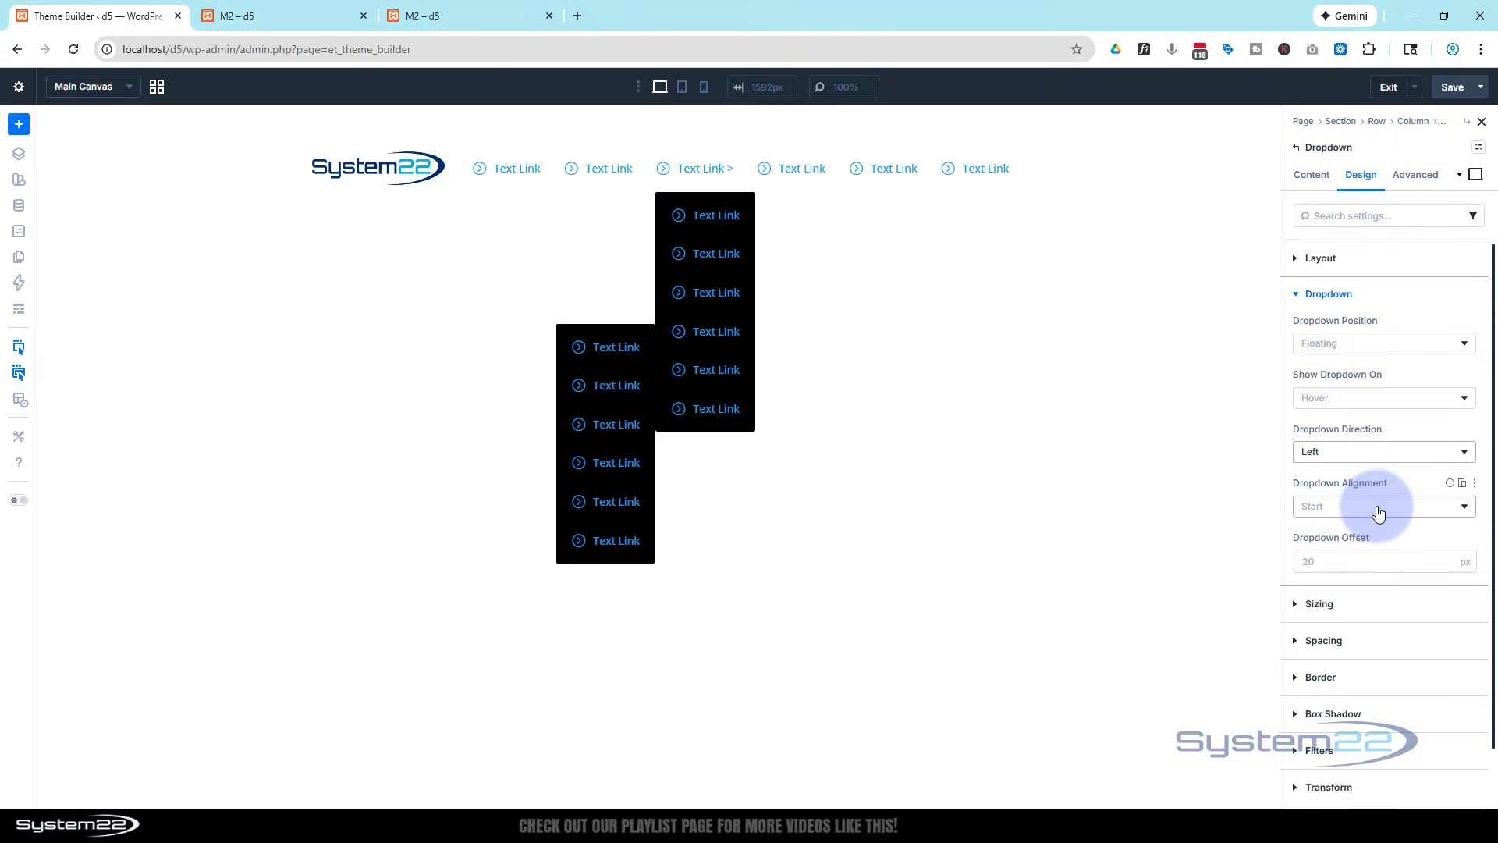
Try the Center and End alignments for the nested dropdown, then return it to Start.
left_click(1378, 509)
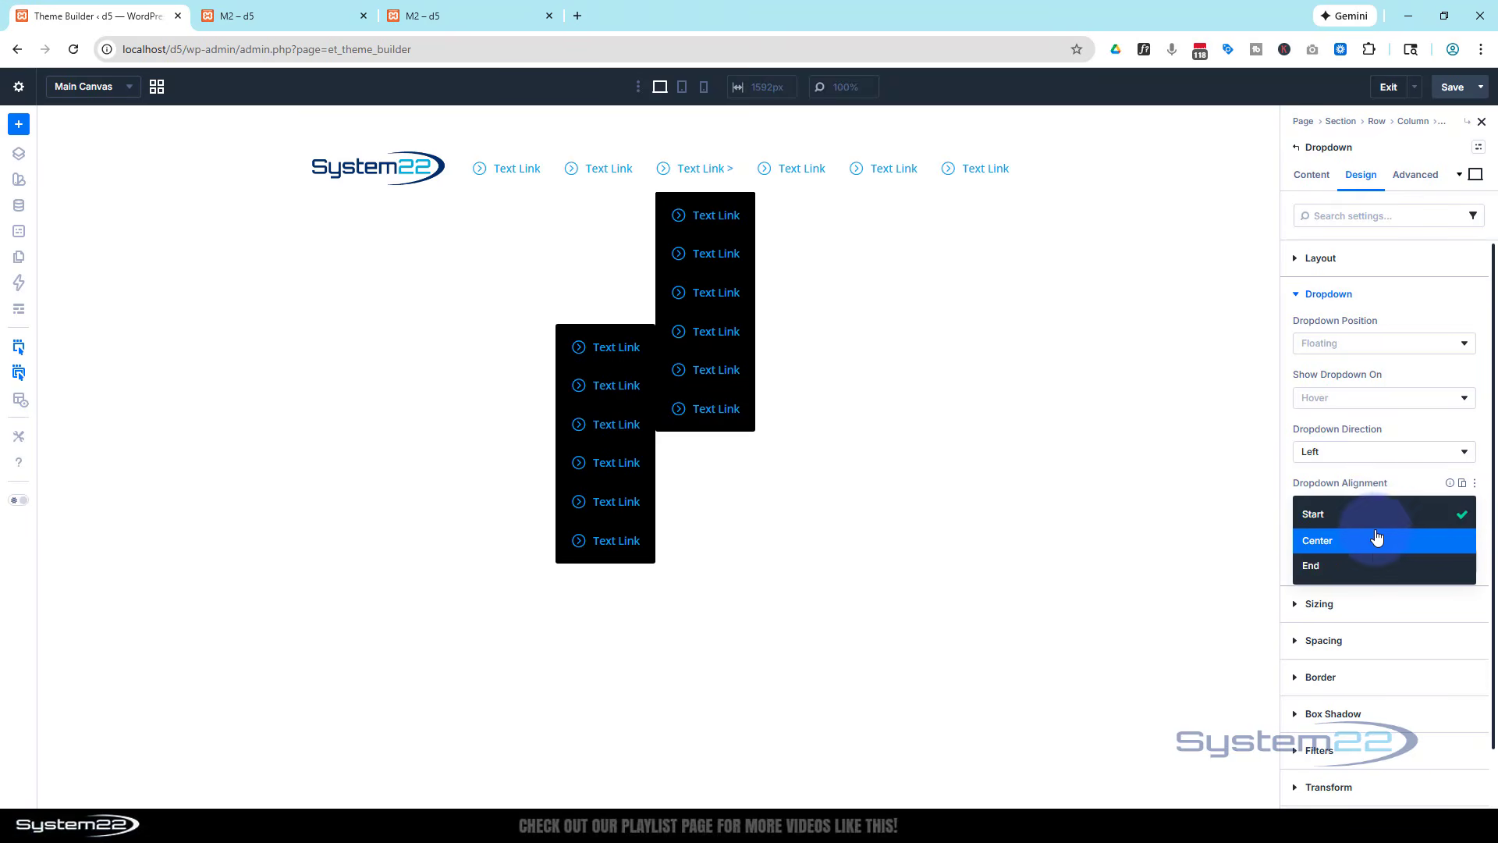
left_click(1375, 539)
left_click(1372, 508)
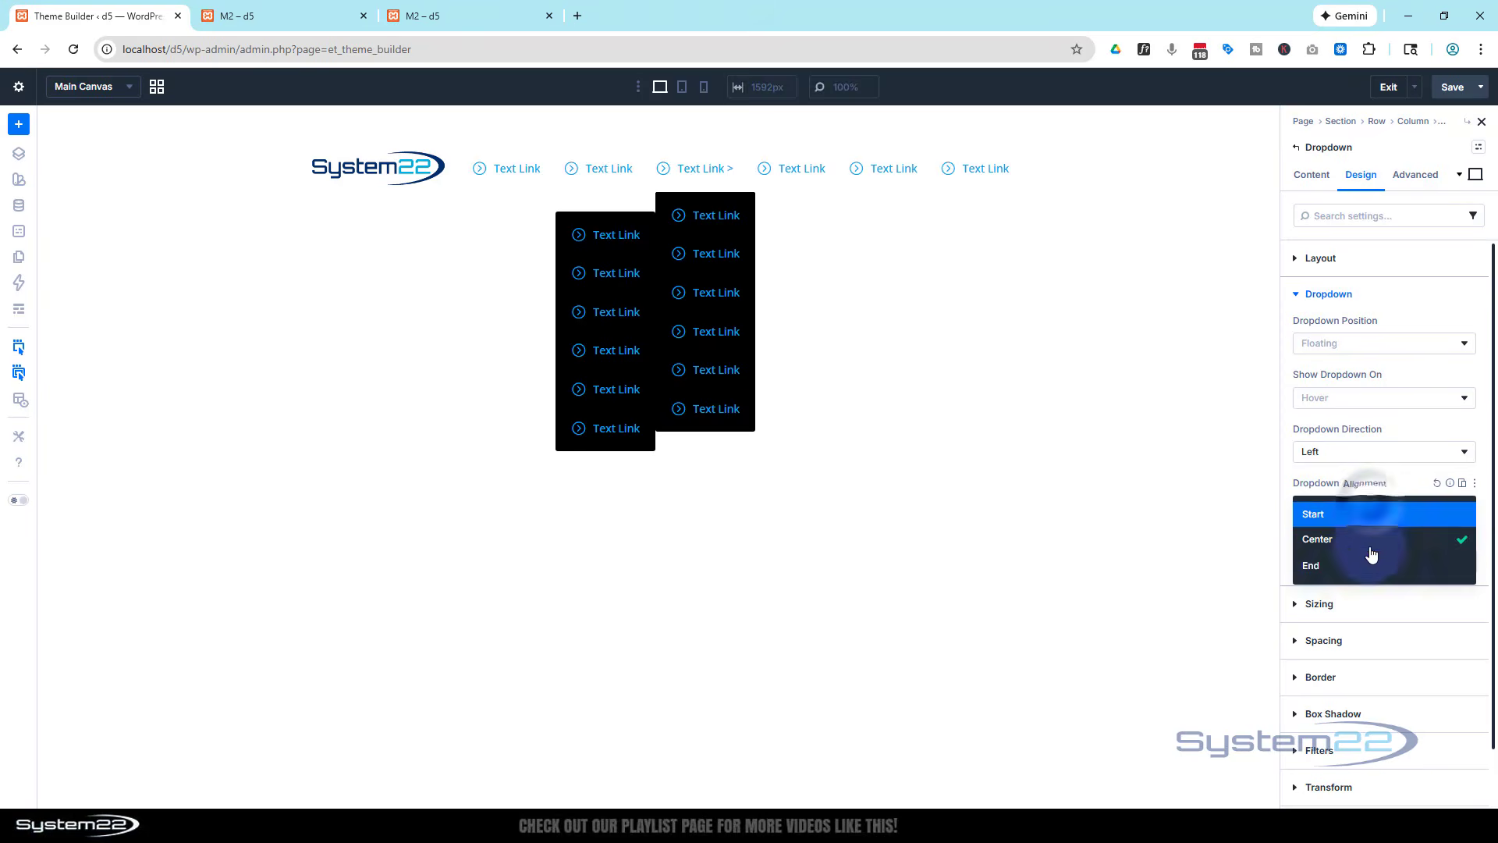
left_click(1371, 567)
left_click(1341, 506)
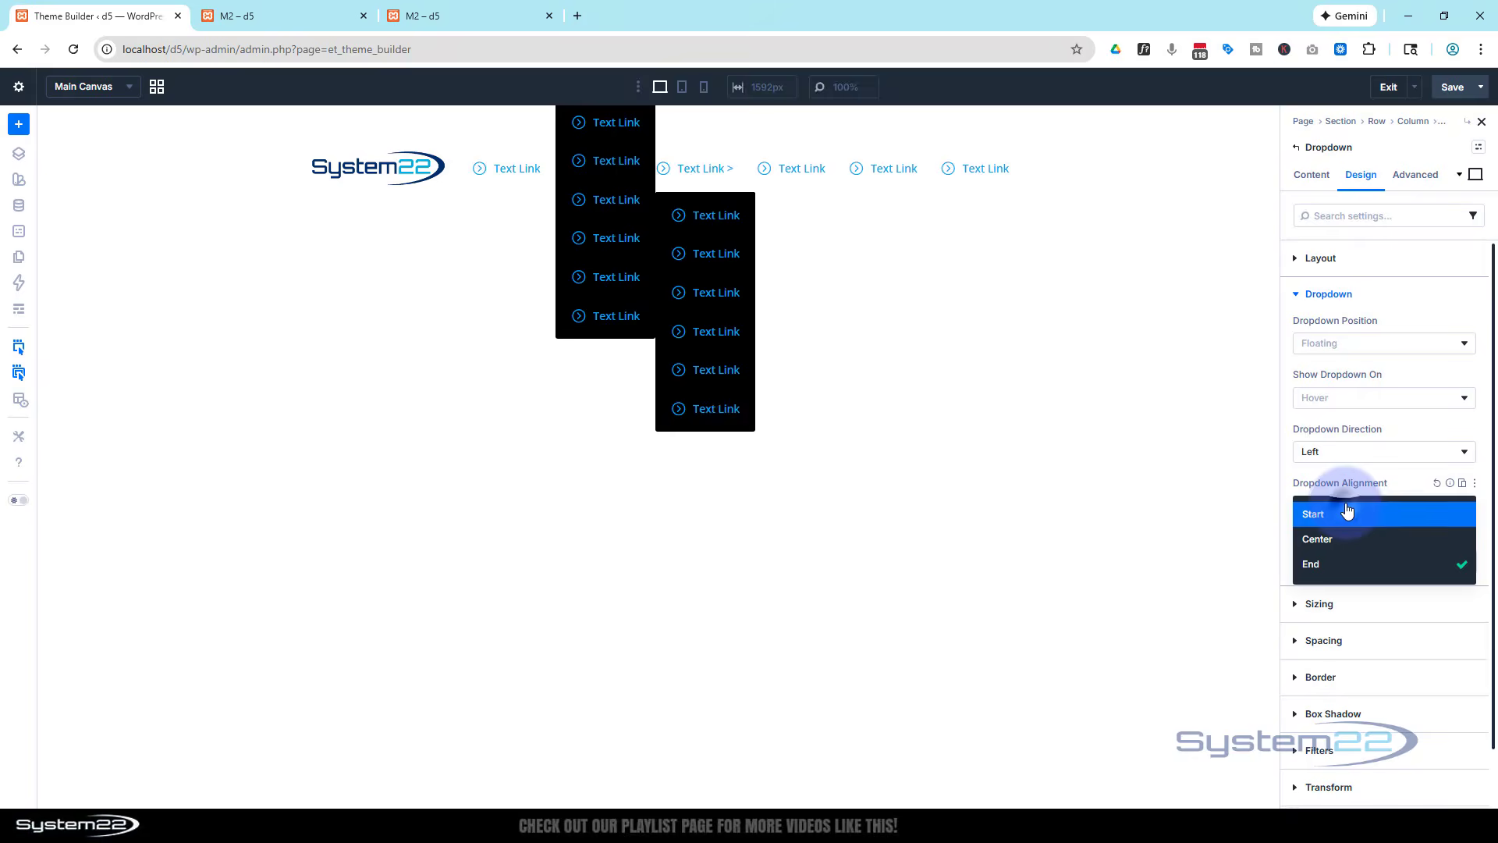
left_click(1326, 511)
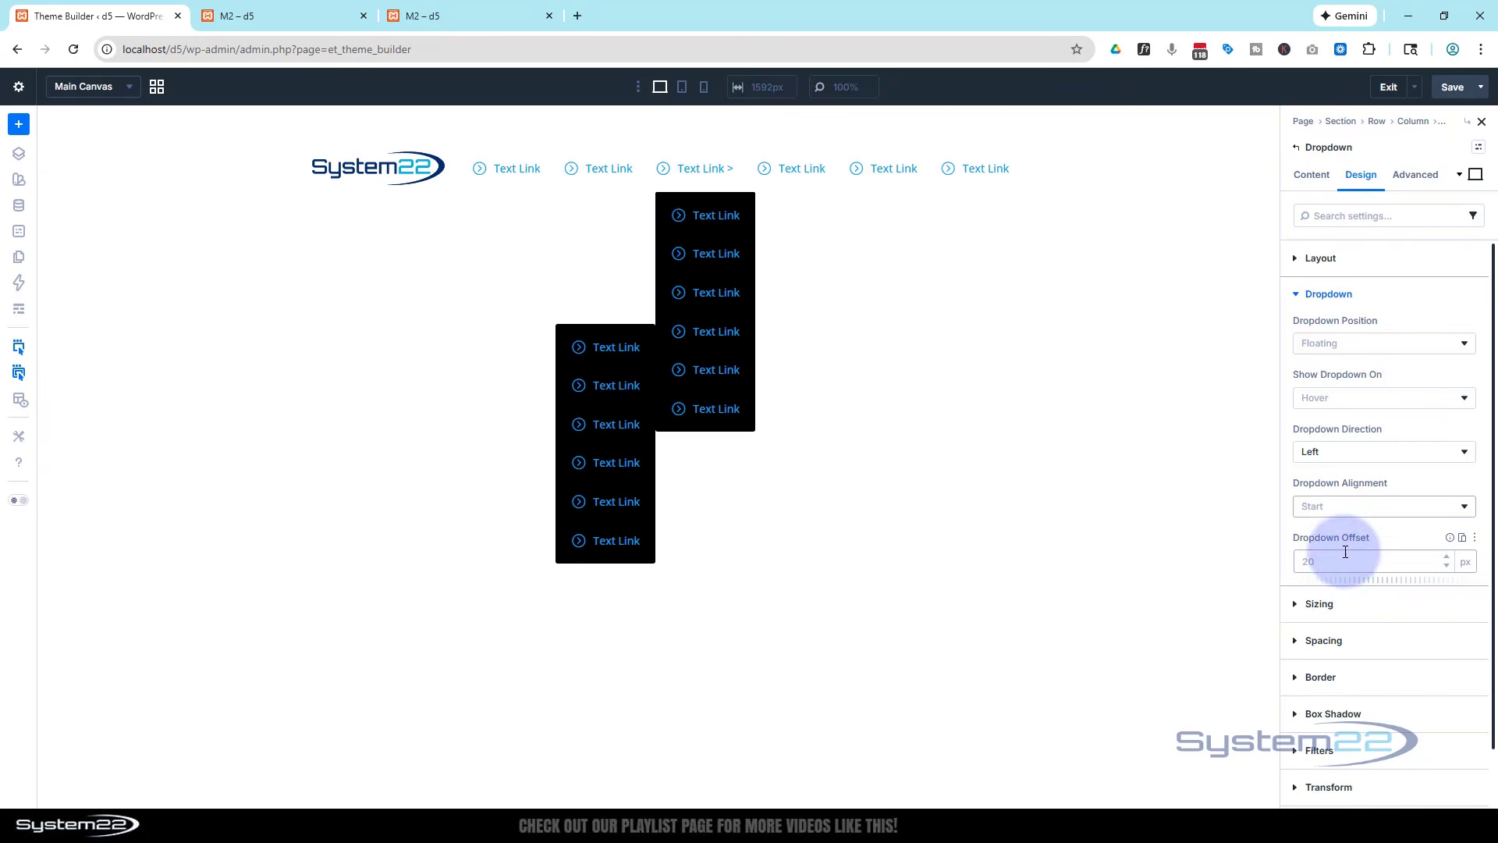
Set the nested dropdown to show on Click.
left_click(1340, 399)
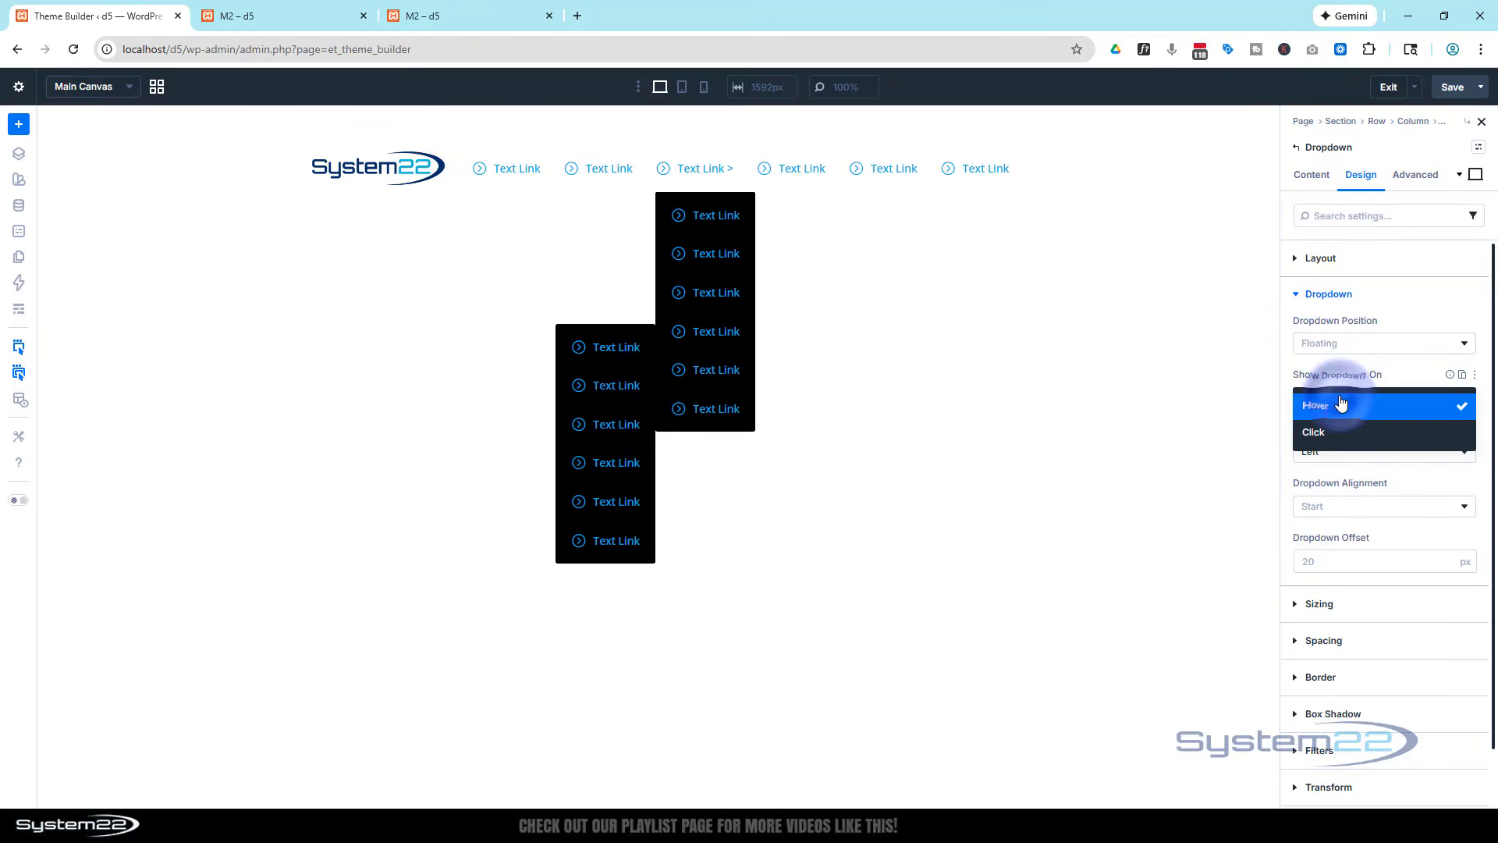
left_click(1347, 430)
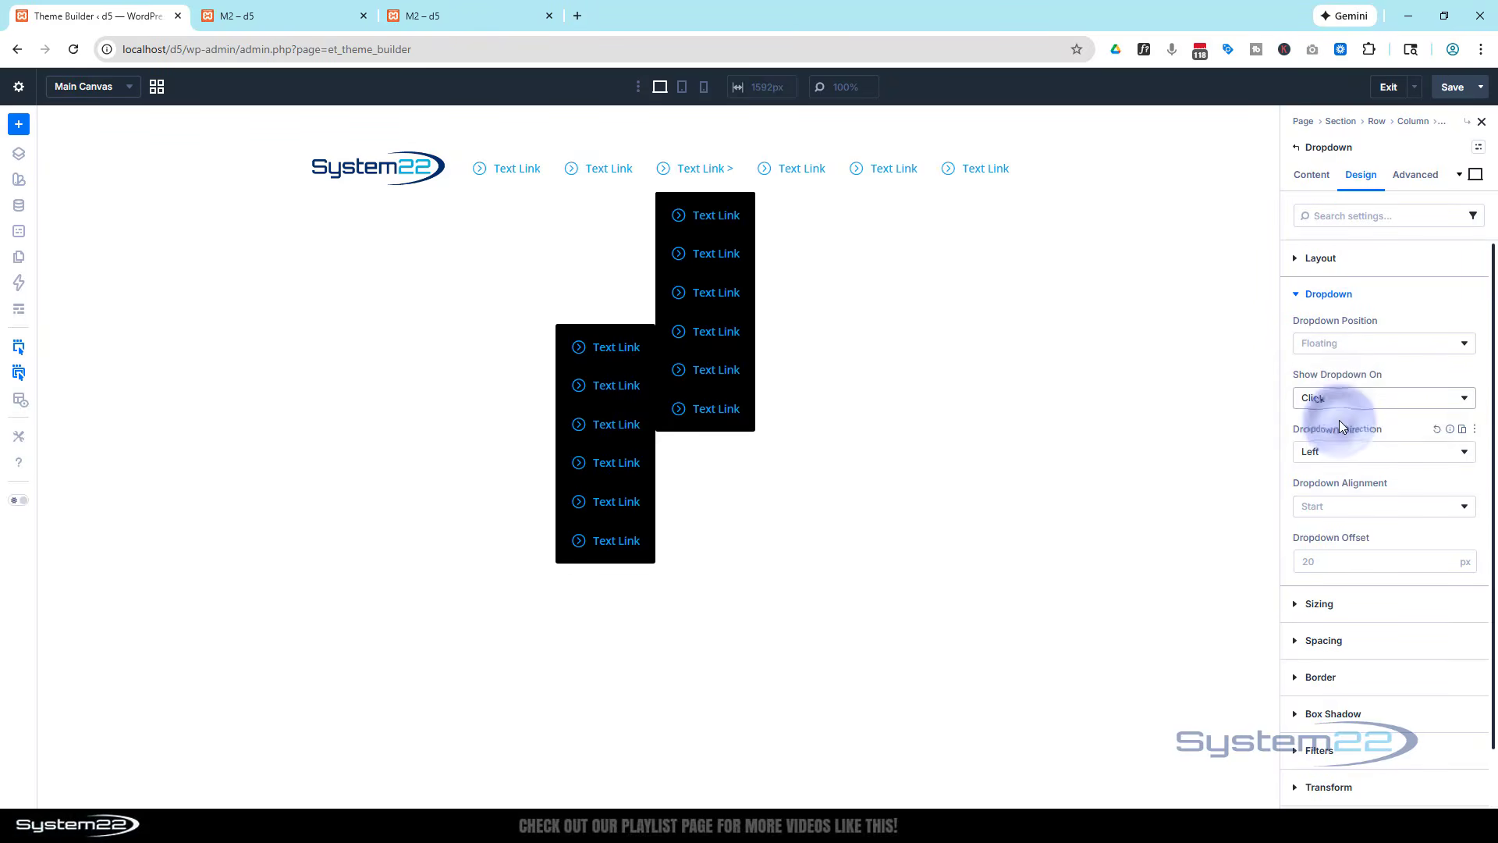
Change the text of the dropdown's fourth link, which holds the nested dropdown, to "Text Link >".
left_click(709, 335)
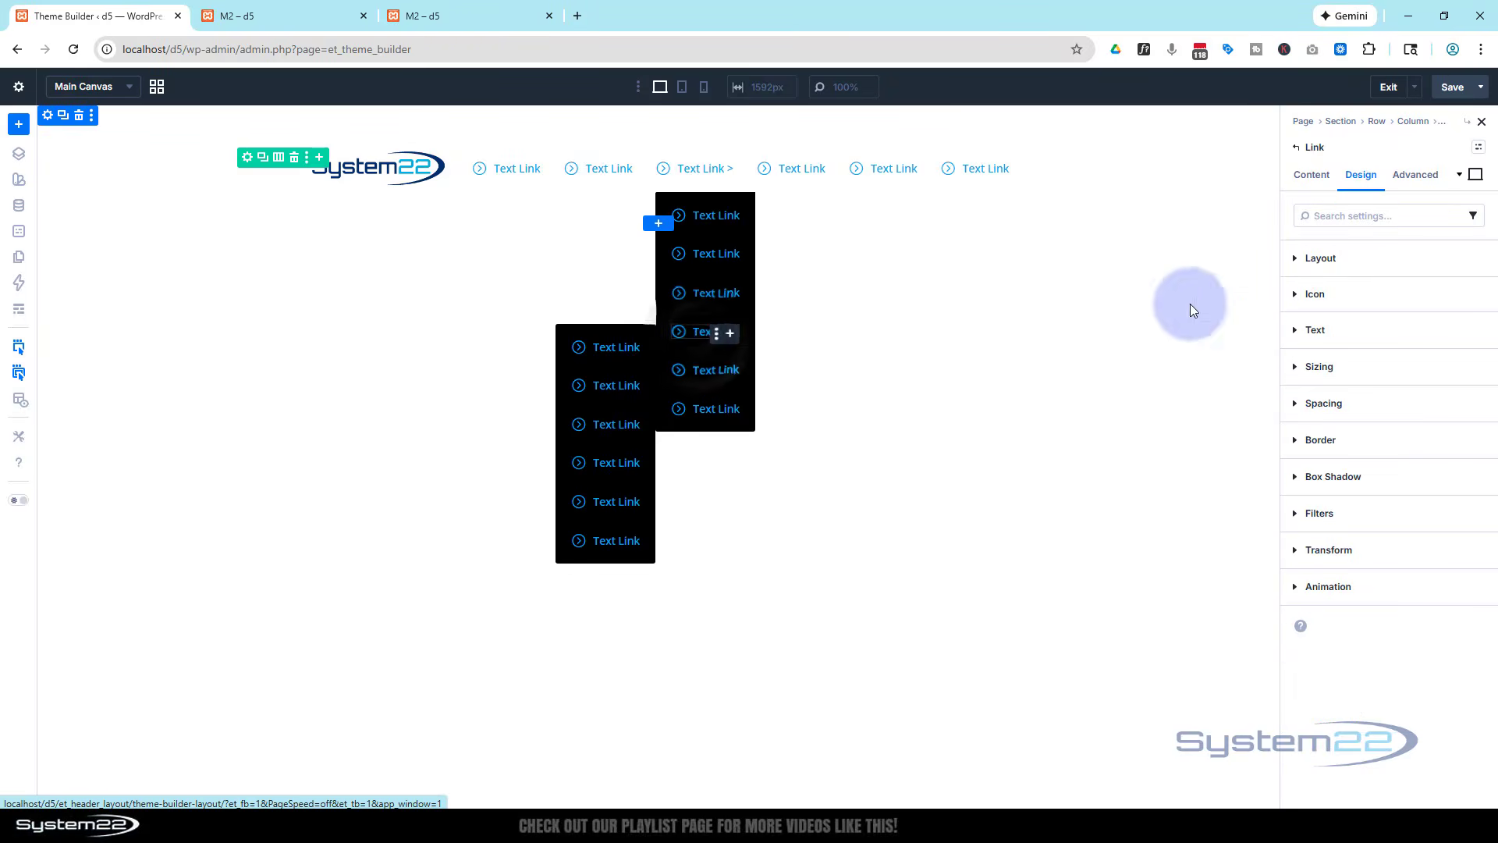
left_click(1305, 178)
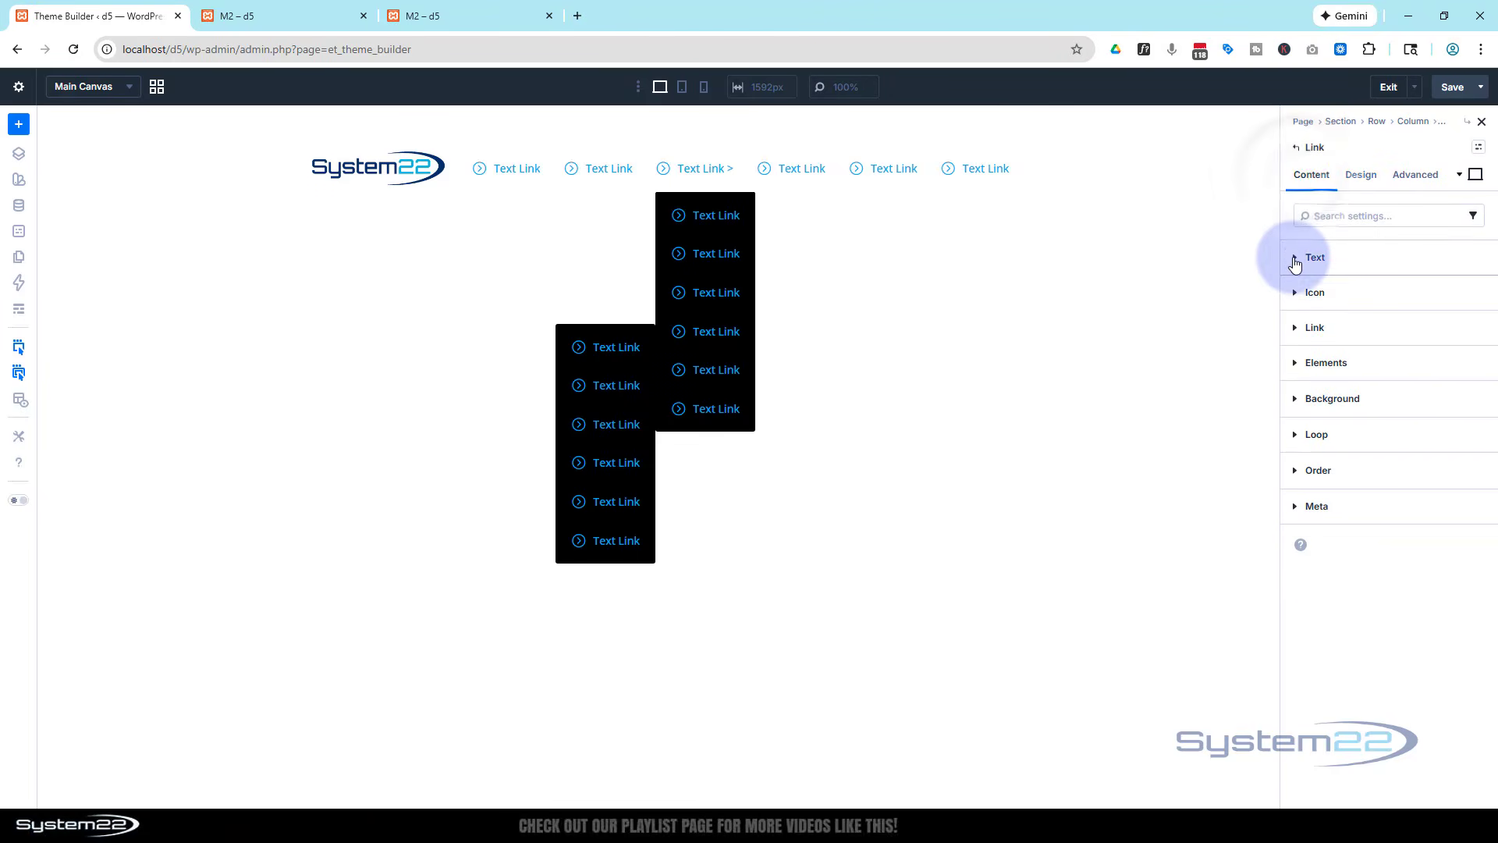
left_click(1293, 261)
left_click(1336, 343)
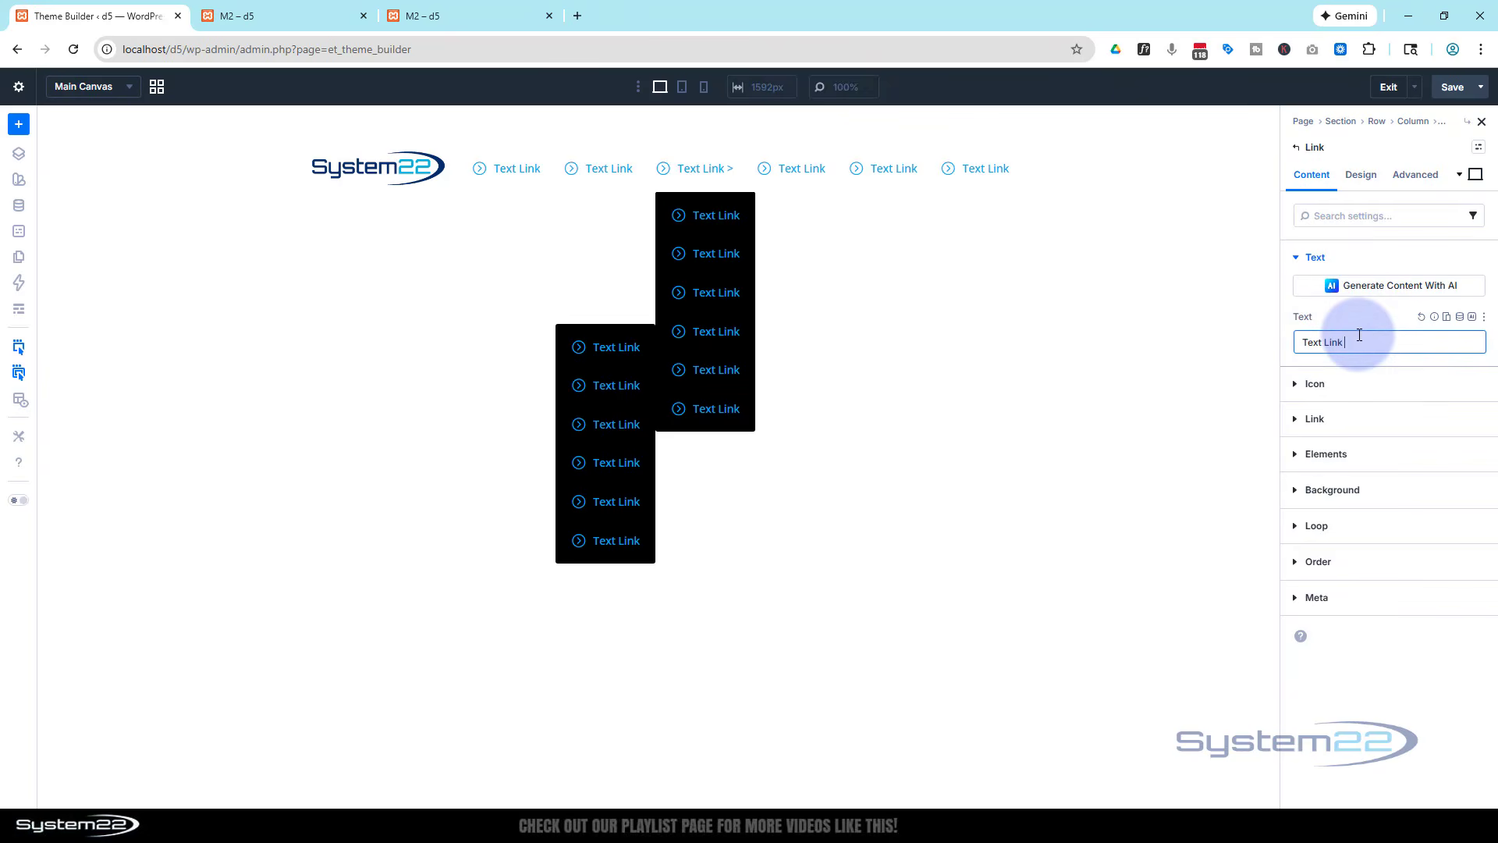
type(">")
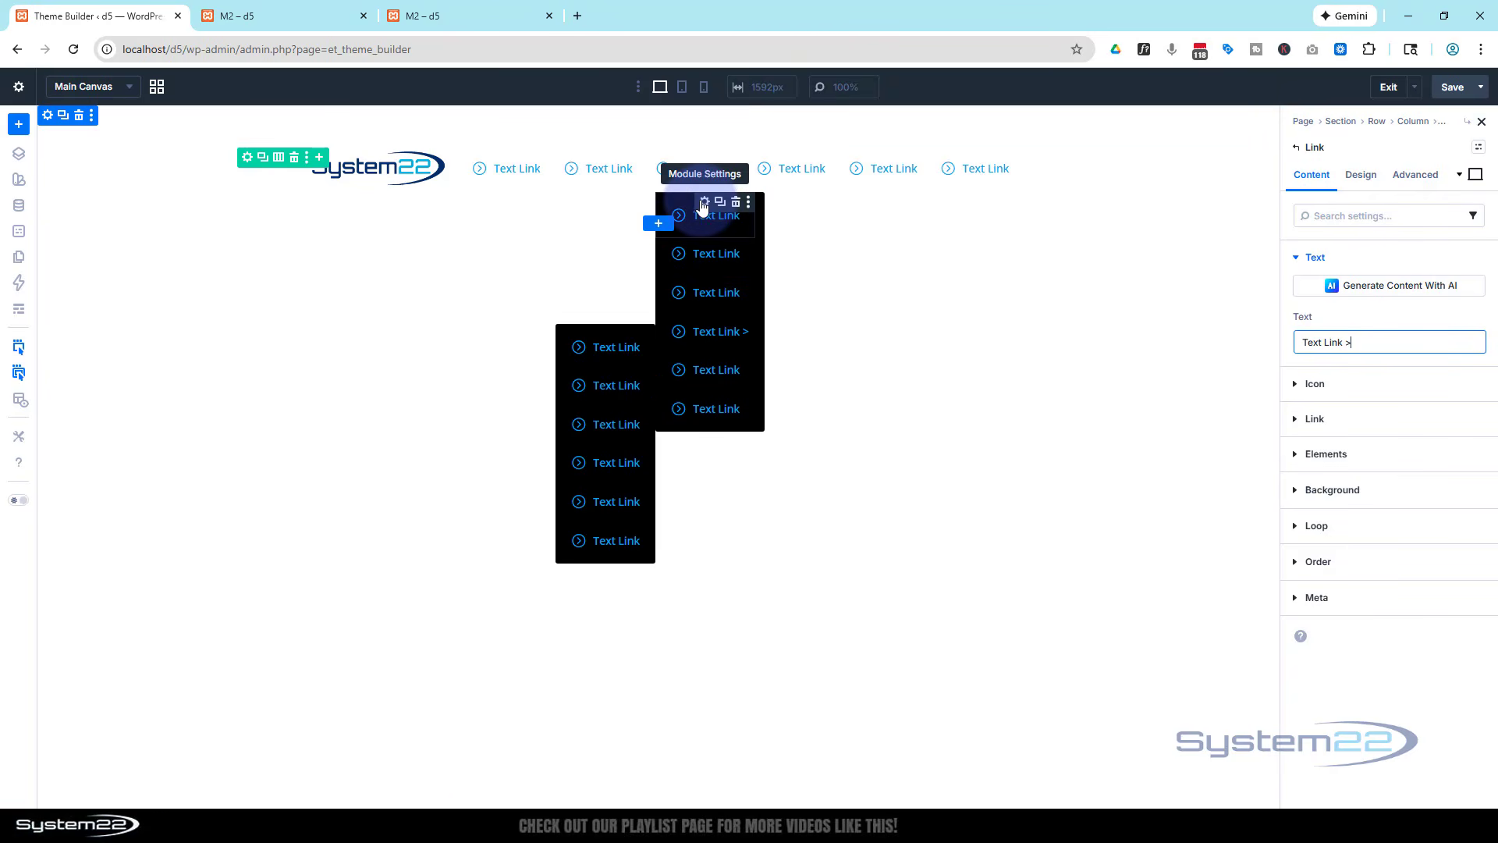
Review the sizing and dropdown display settings of the first-level dropdown.
left_click(703, 204)
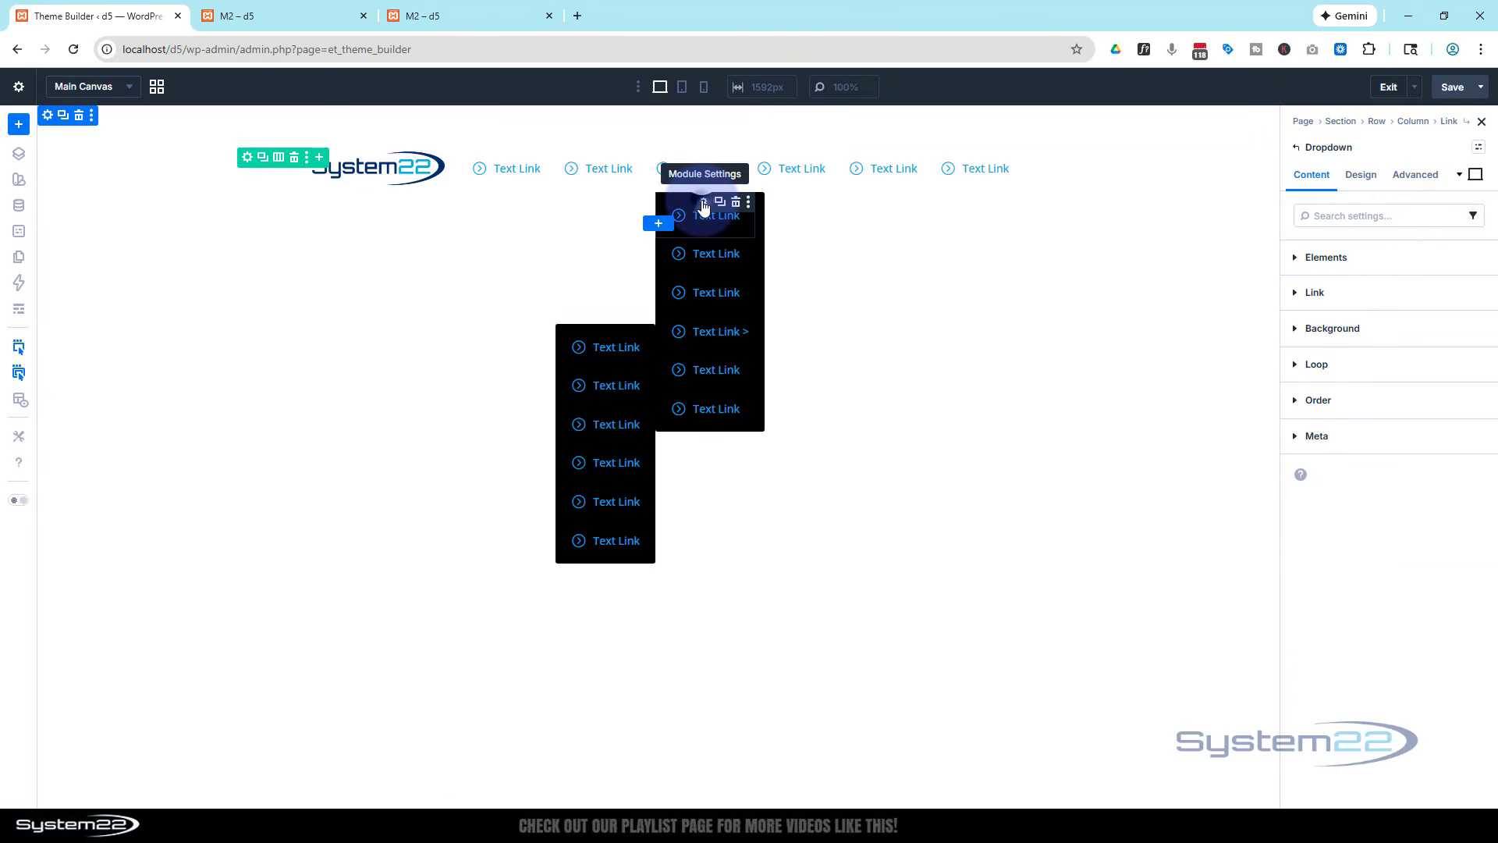
left_click(1361, 176)
left_click(1363, 329)
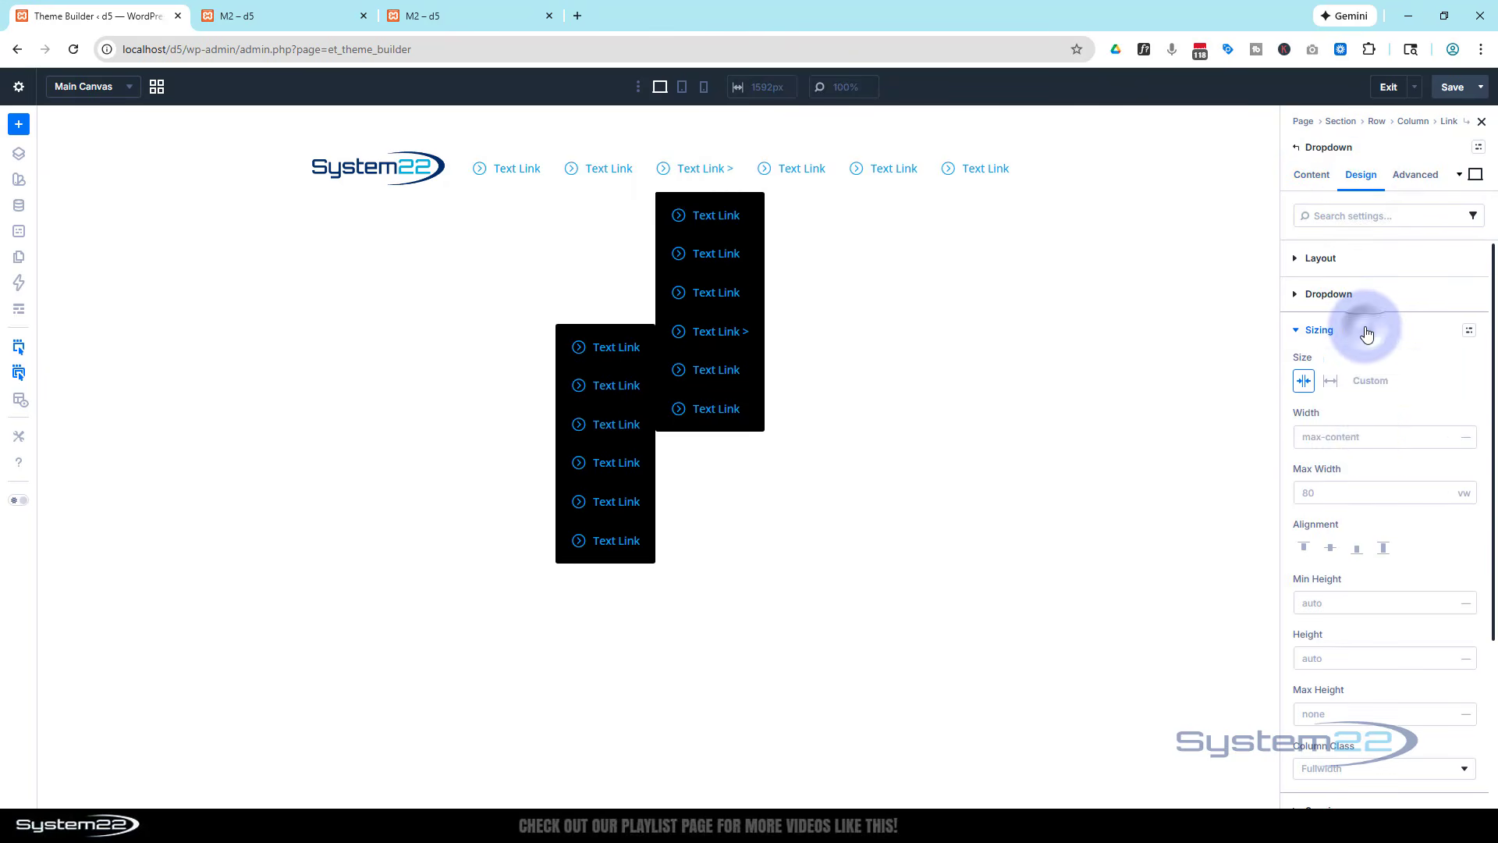
left_click(1298, 442)
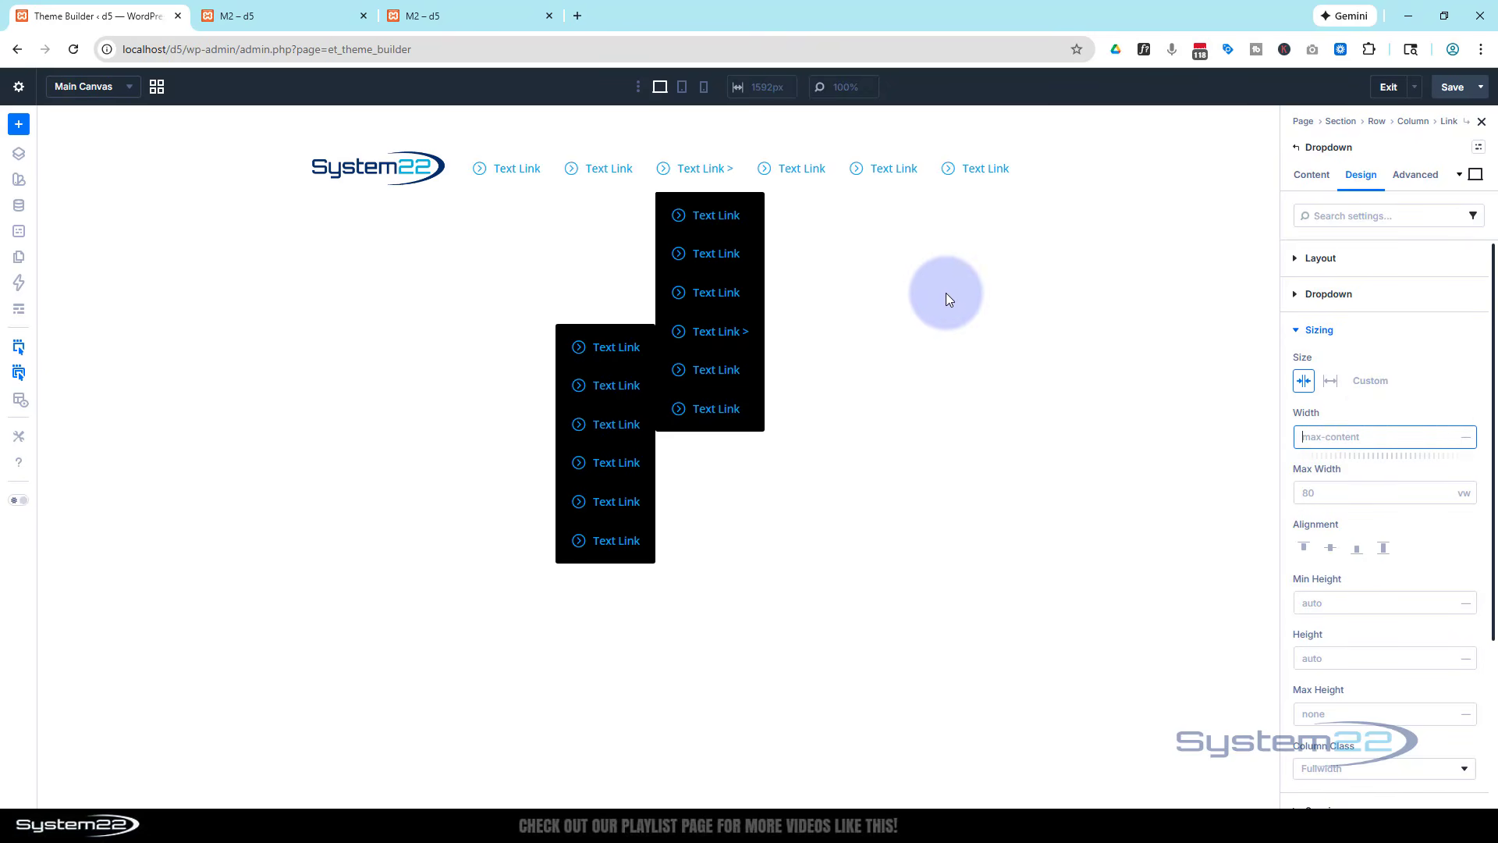
mouse_move(711, 201)
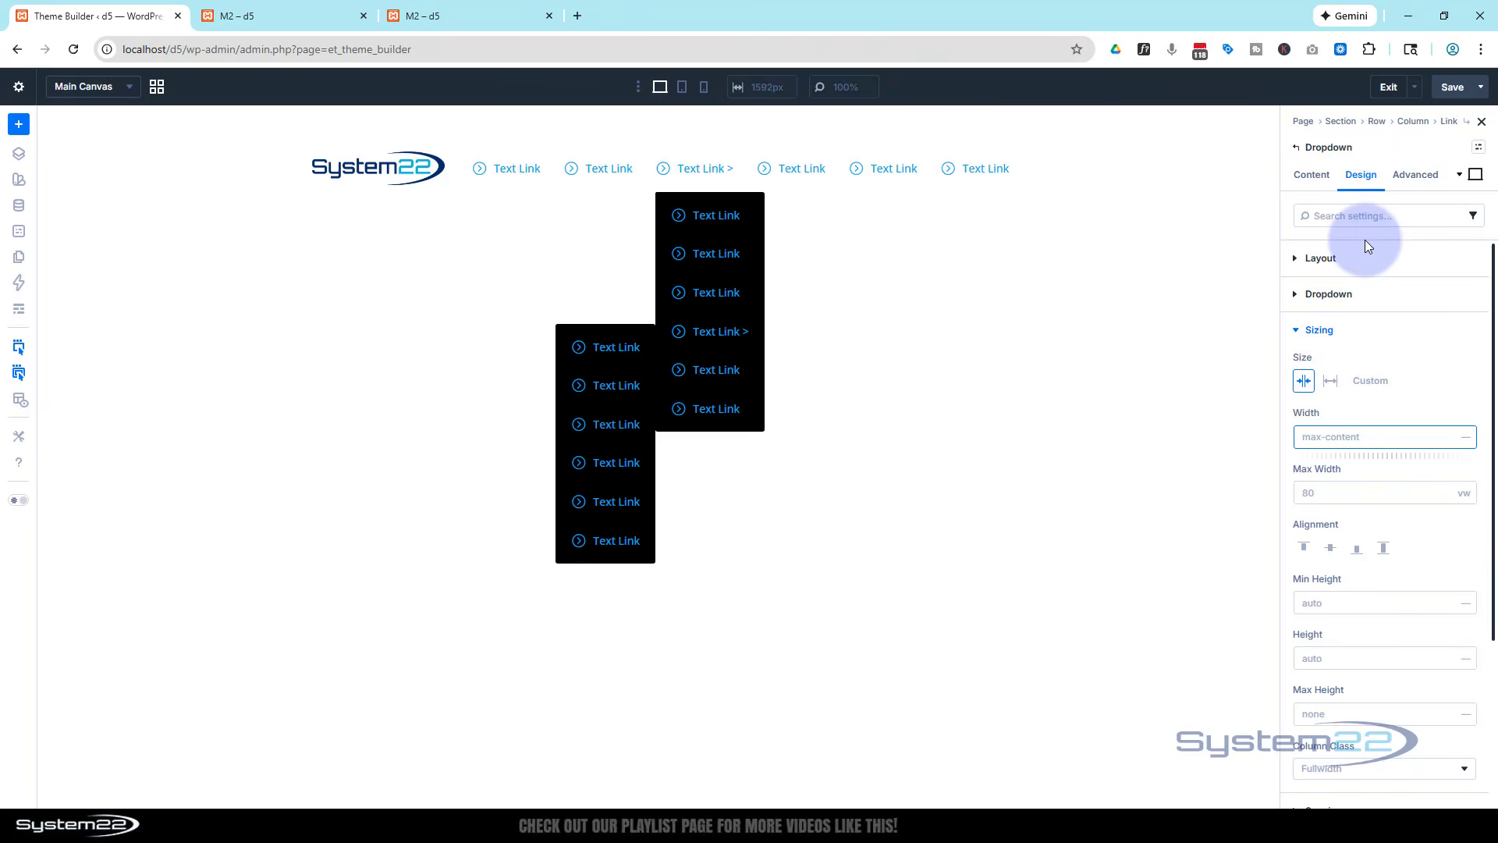
left_click(1343, 297)
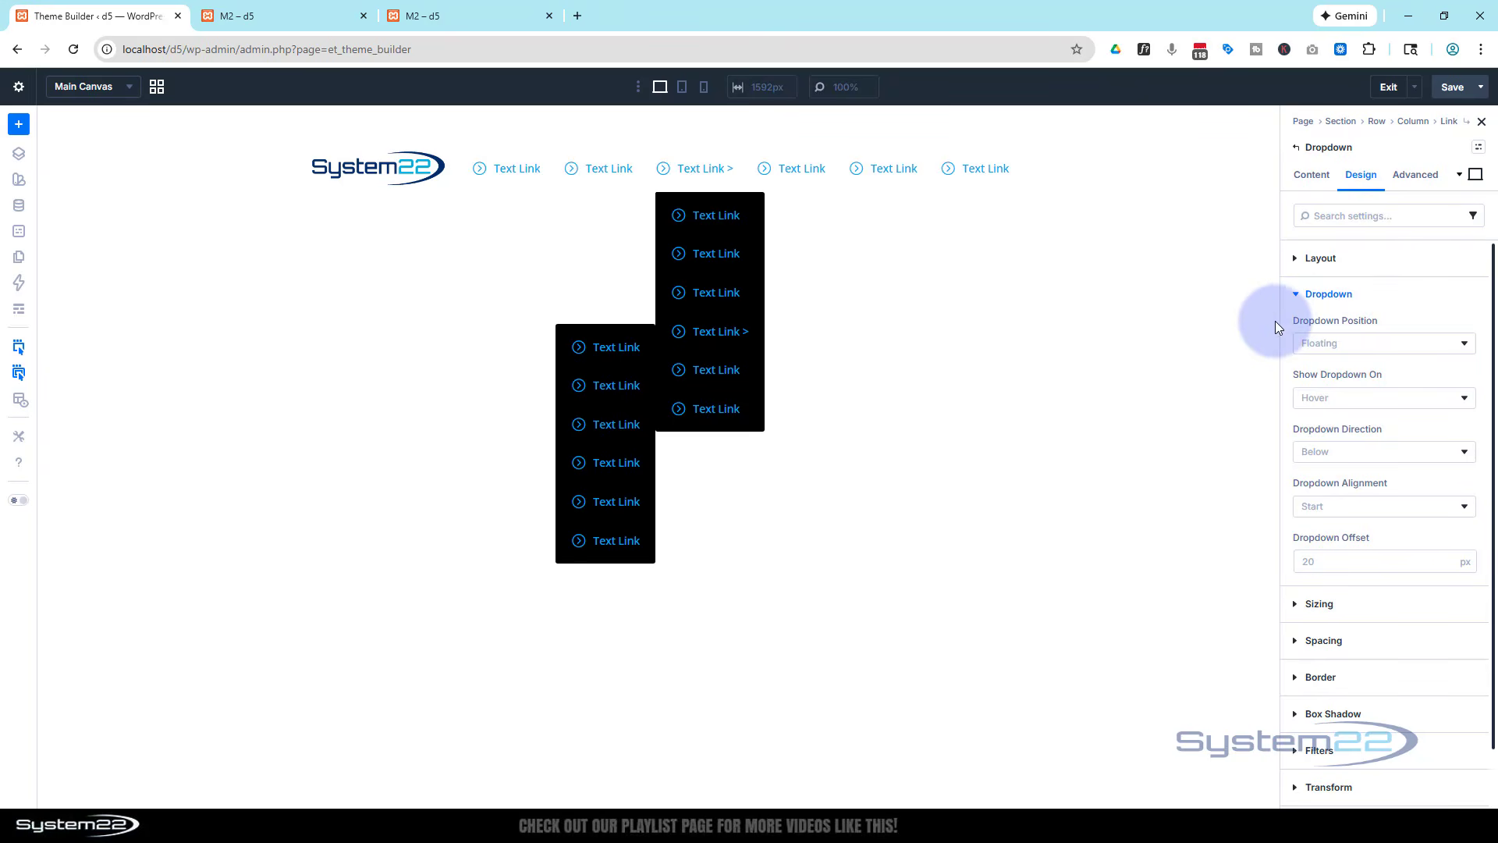
left_click_drag(1275, 321, 1313, 330)
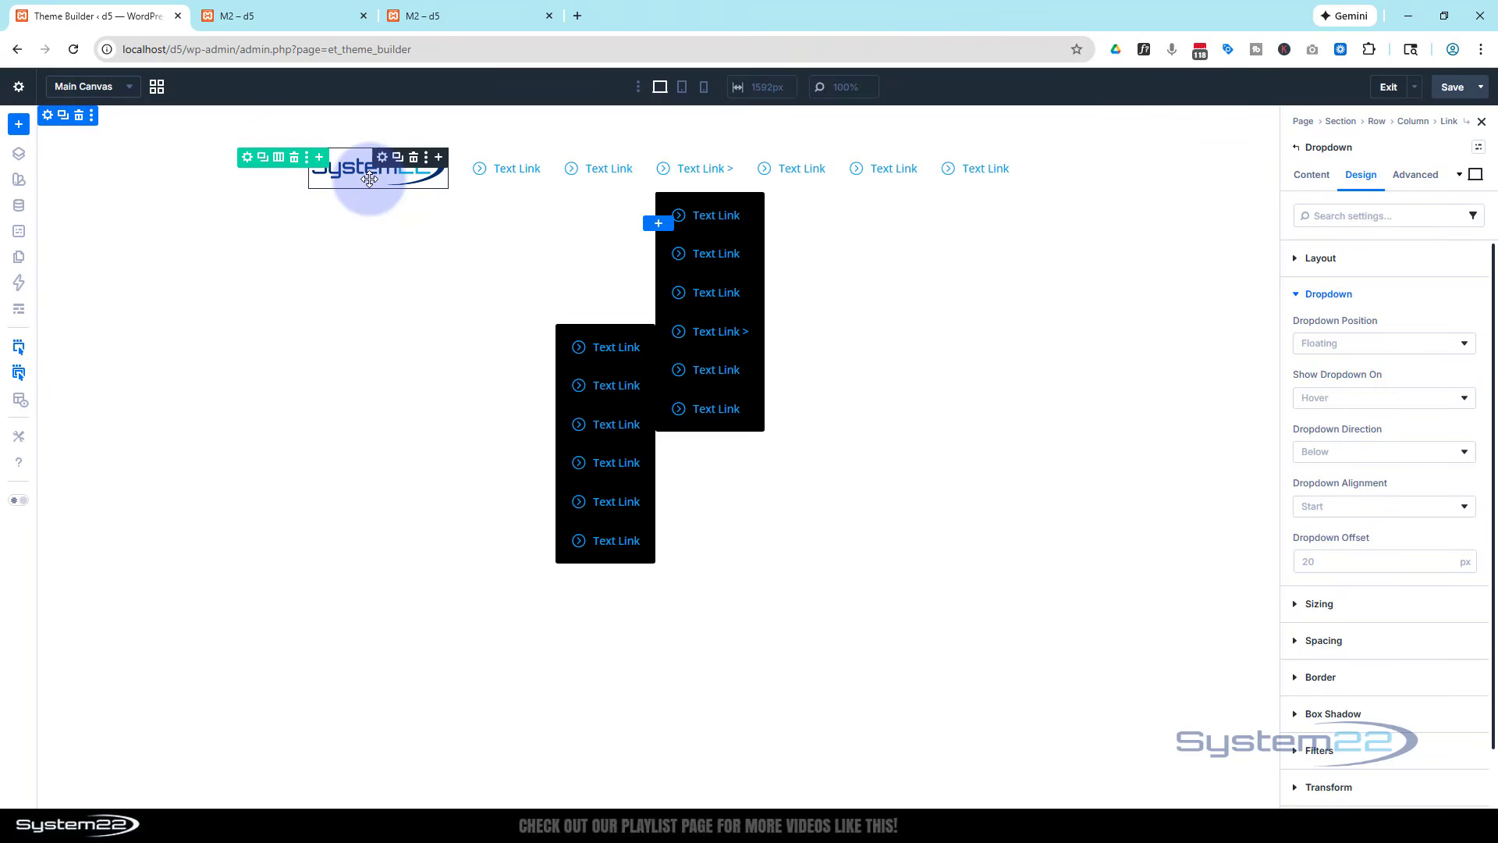
Add an Icon module to the header row's column after the existing text links.
left_click(247, 158)
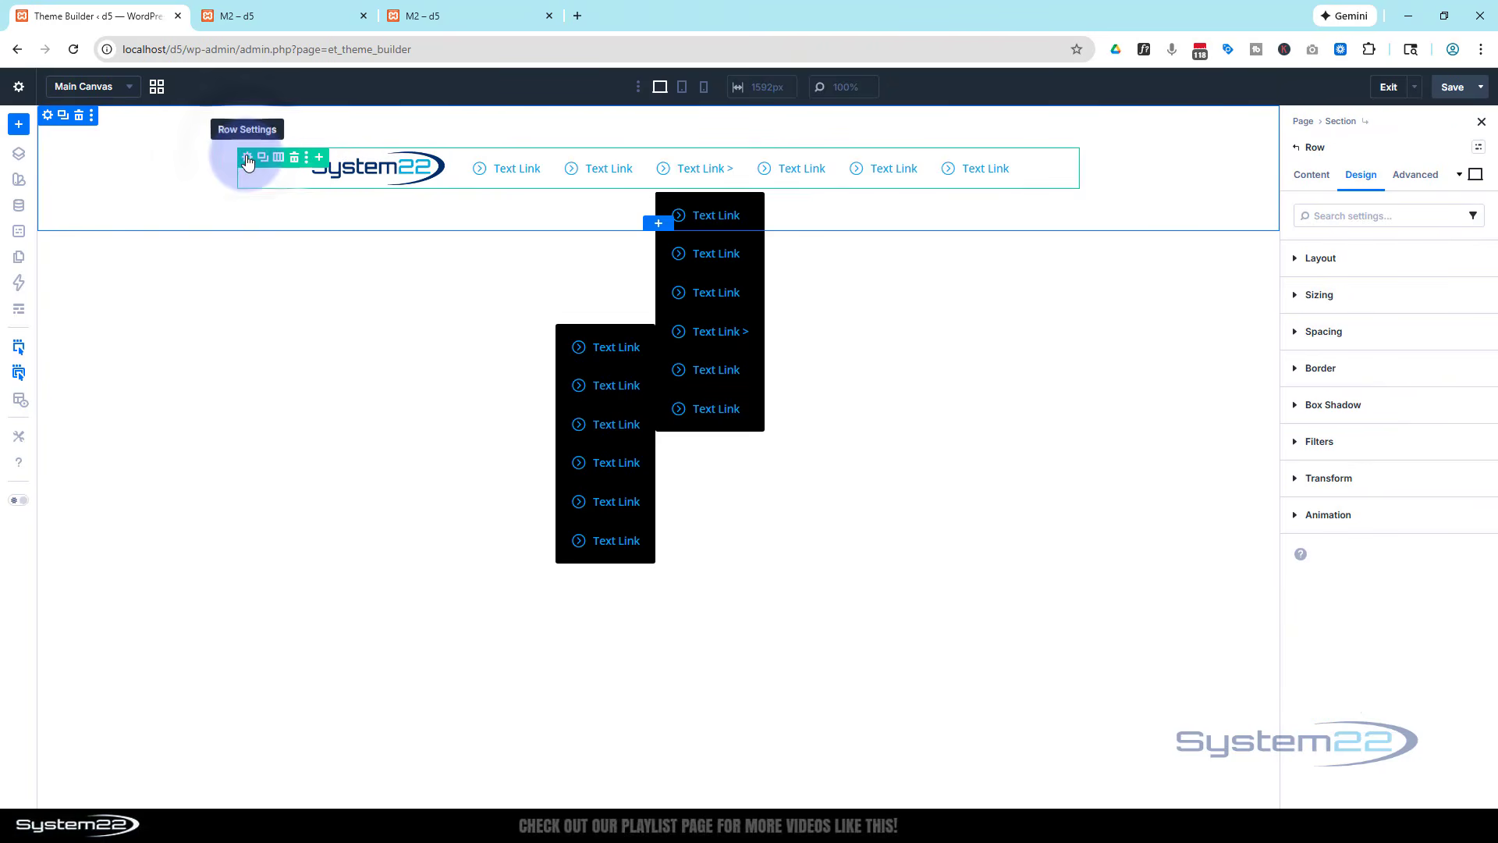
left_click(1314, 177)
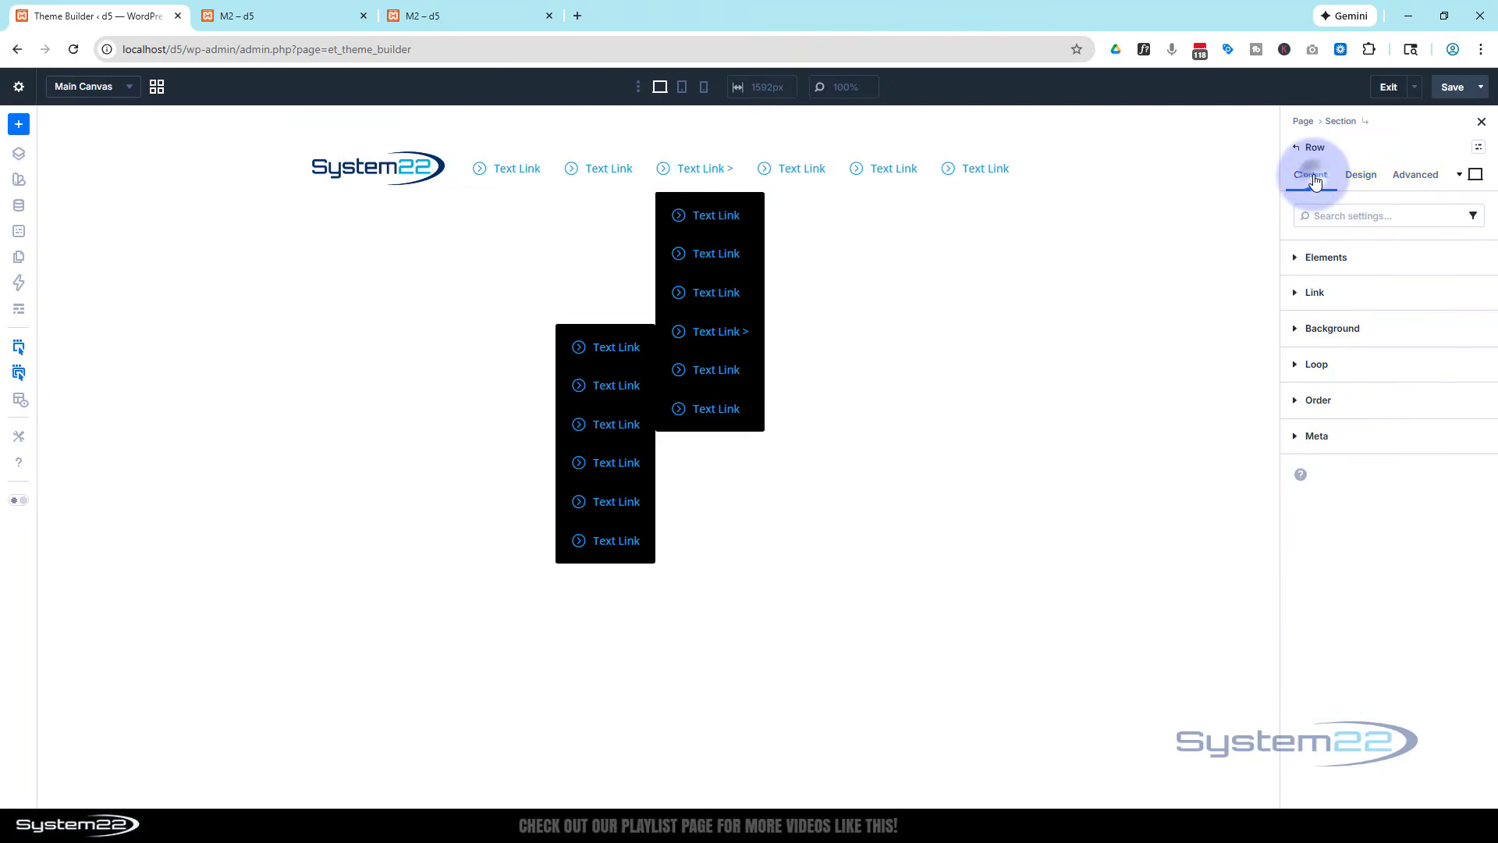
left_click(1295, 258)
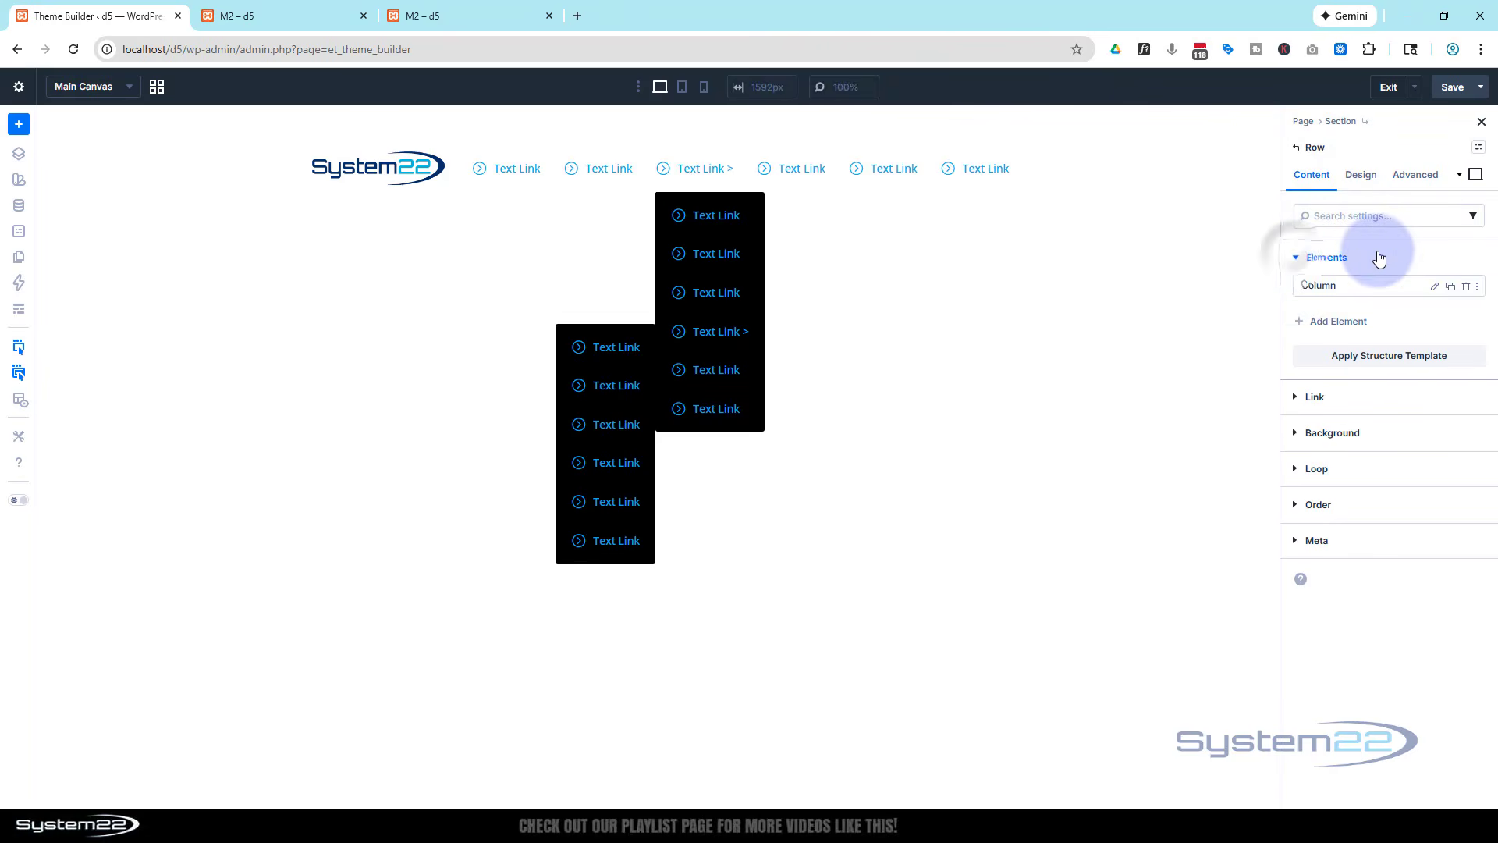
left_click(1434, 288)
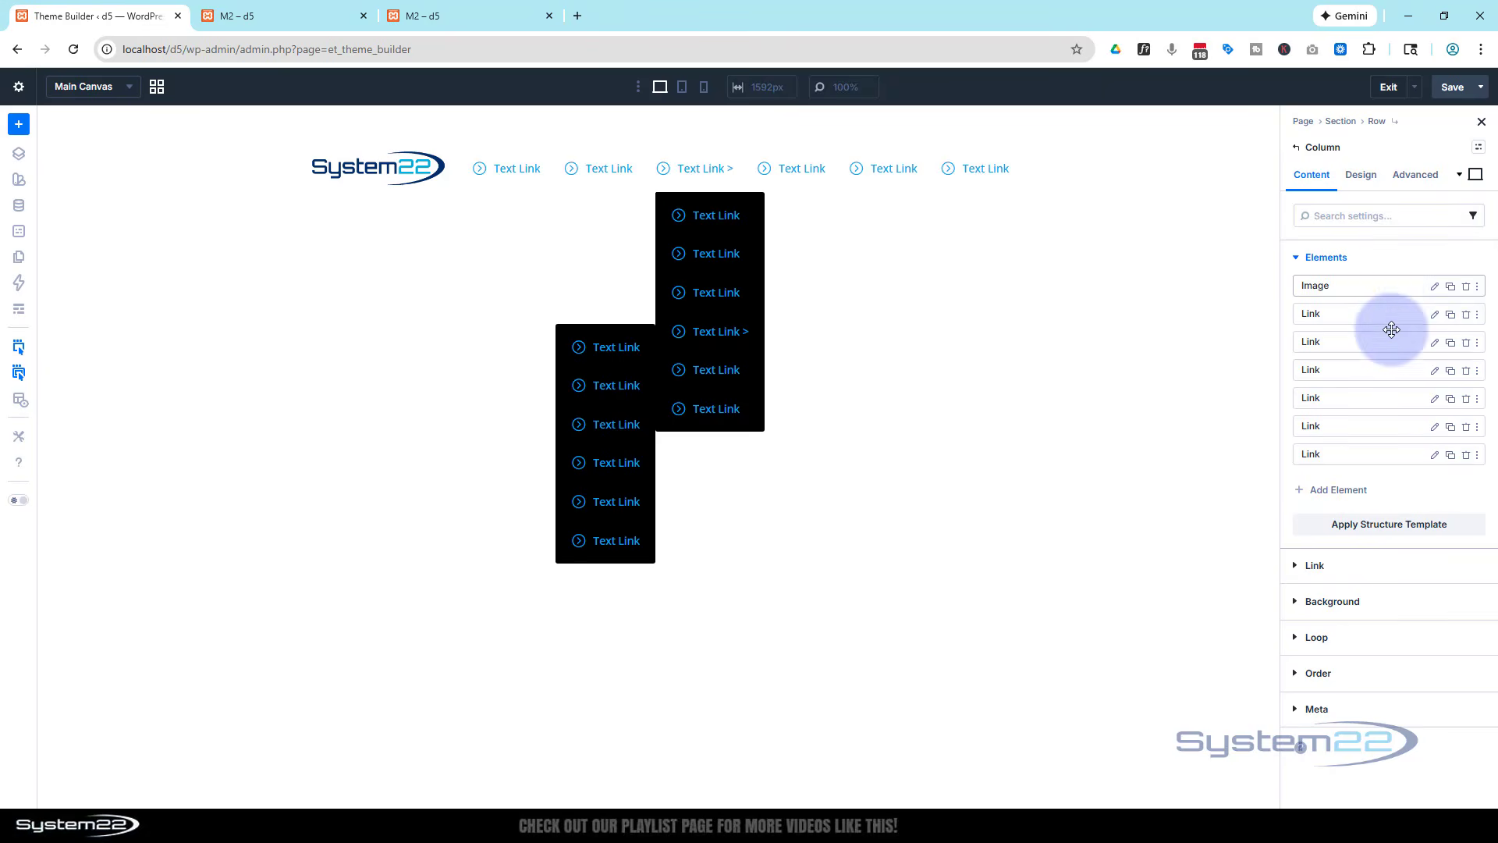
left_click(1338, 491)
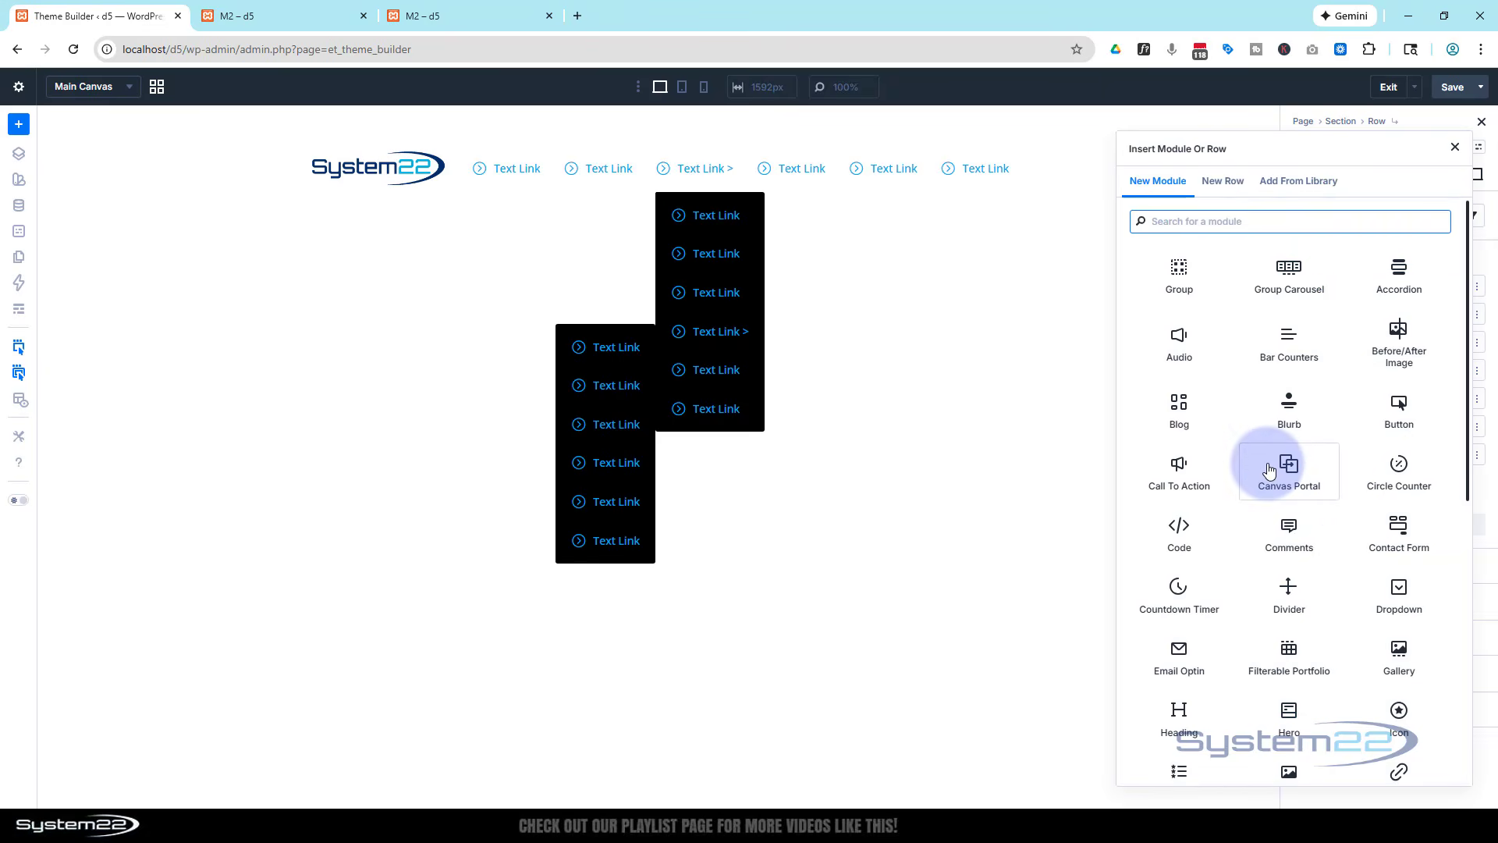
scroll(1287, 453, "down", 4)
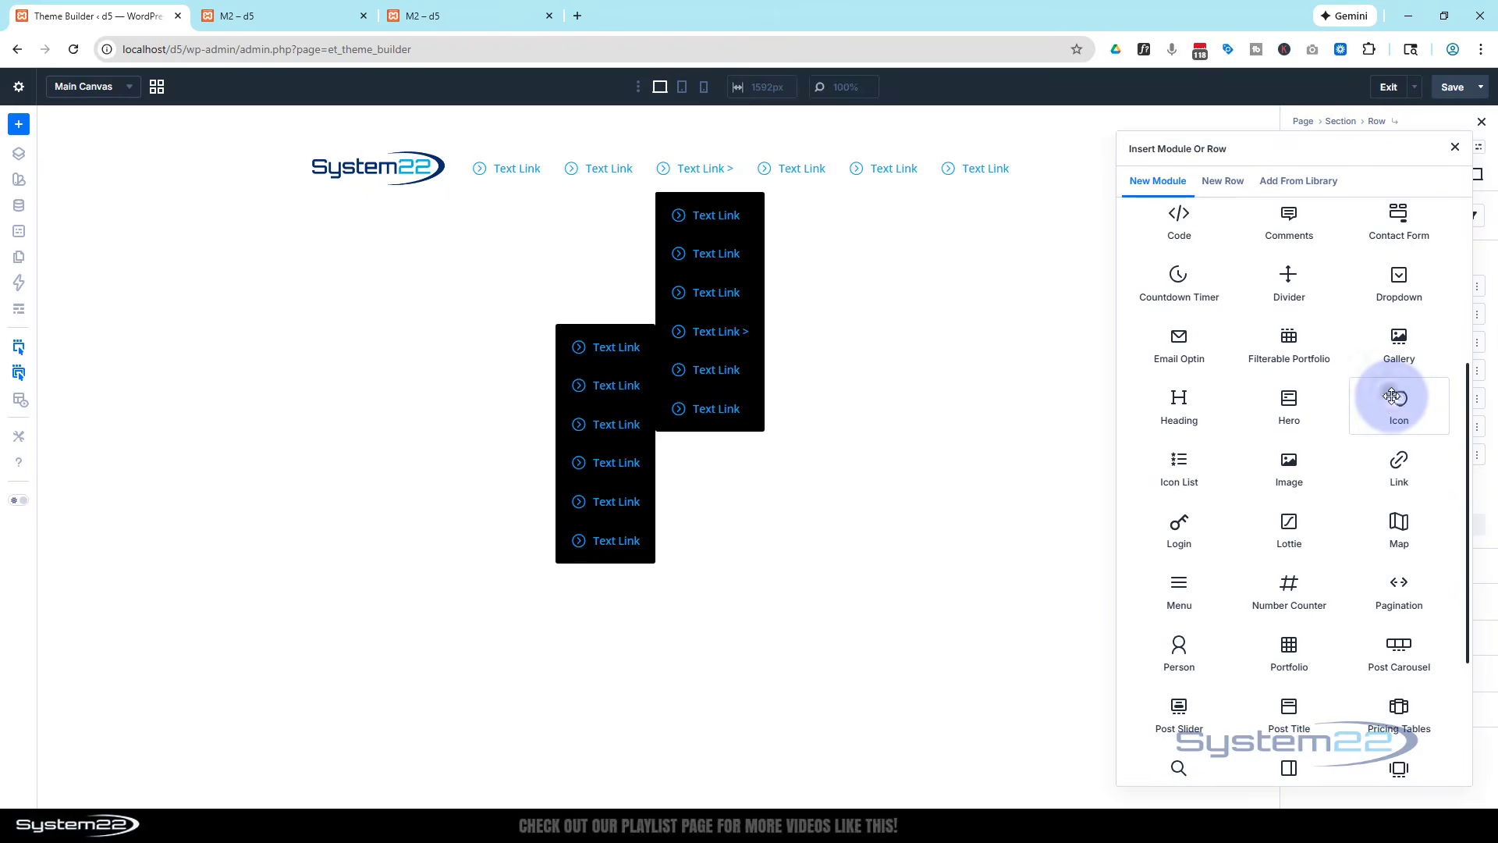
left_click(1392, 396)
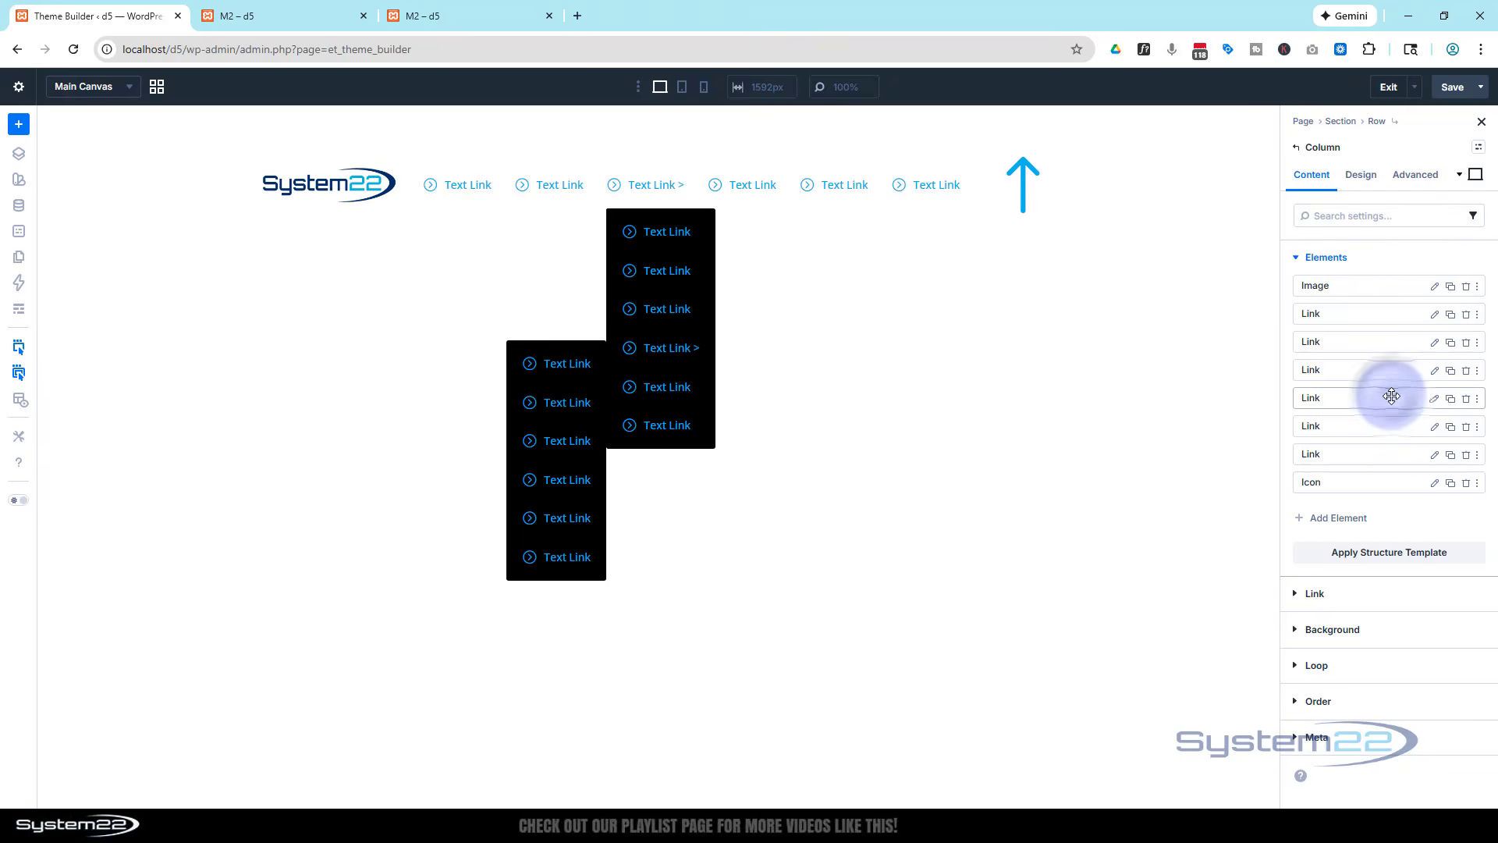
Search the icon set for "menu" and assign the three-line hamburger symbol to the new Icon module.
left_click(1435, 483)
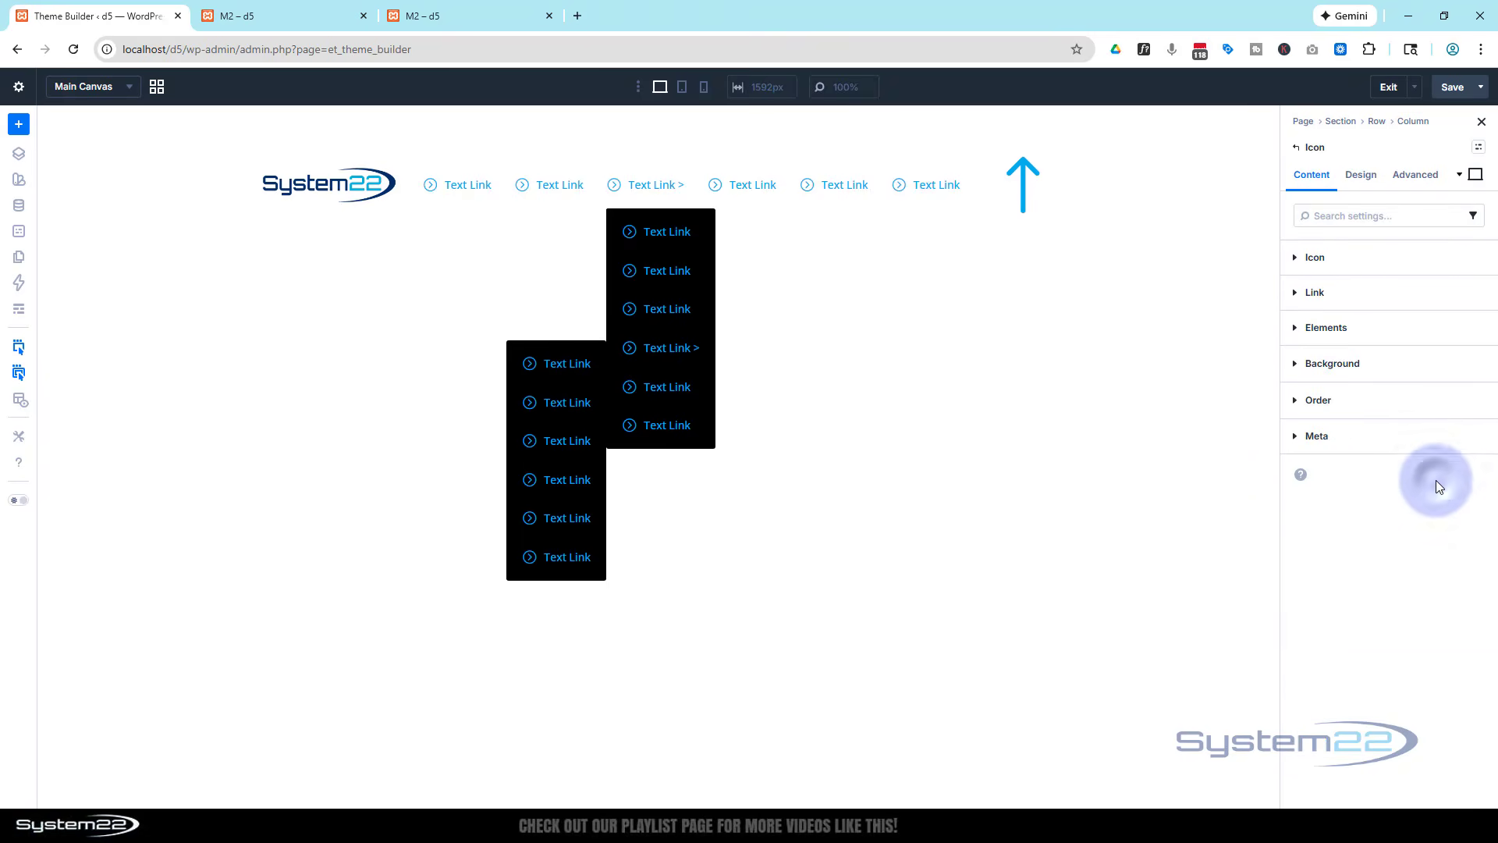
left_click(1330, 266)
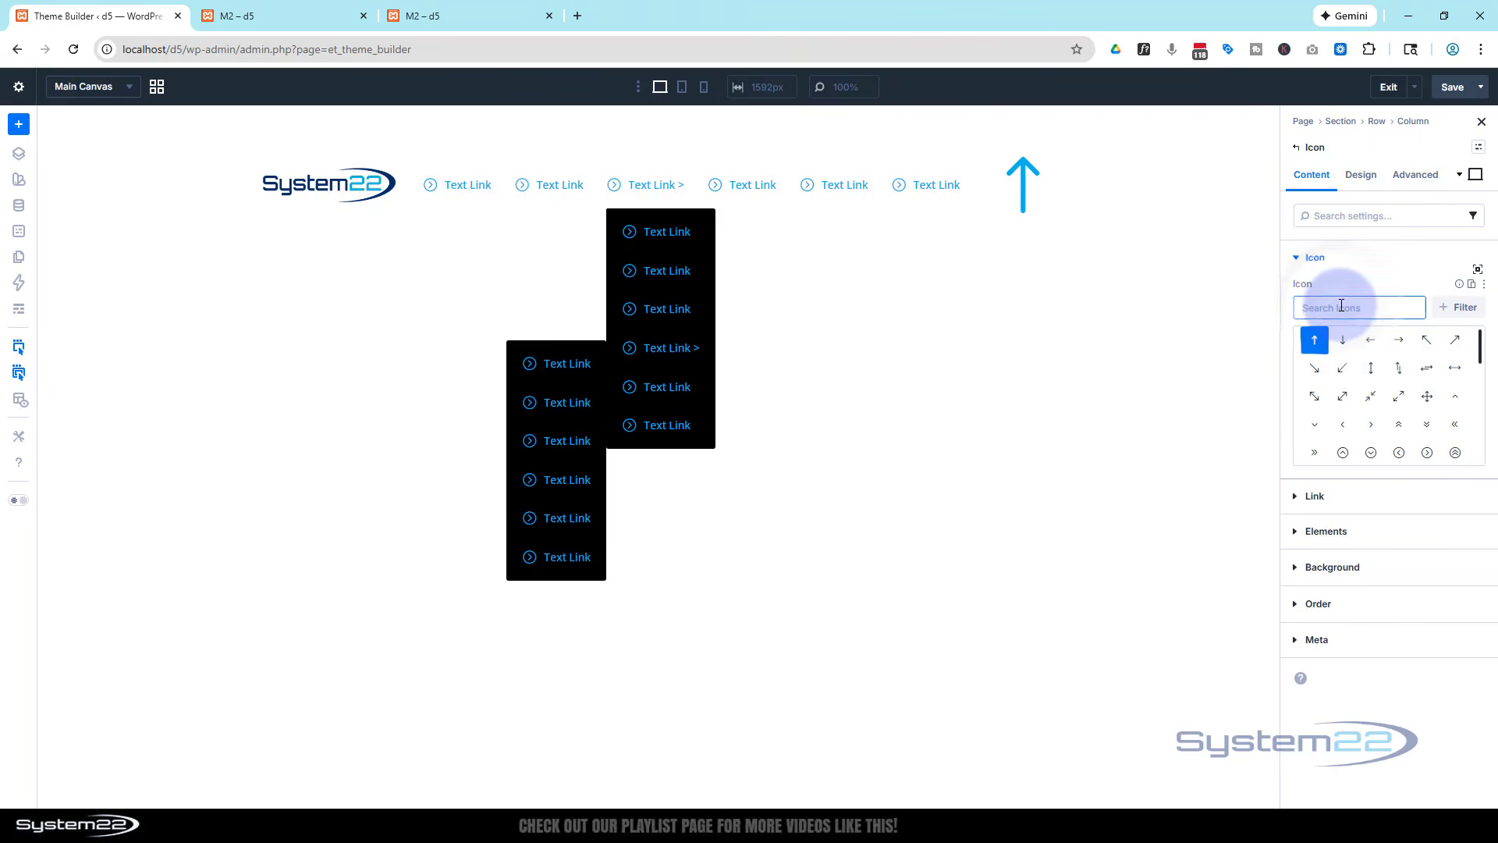
type("menu")
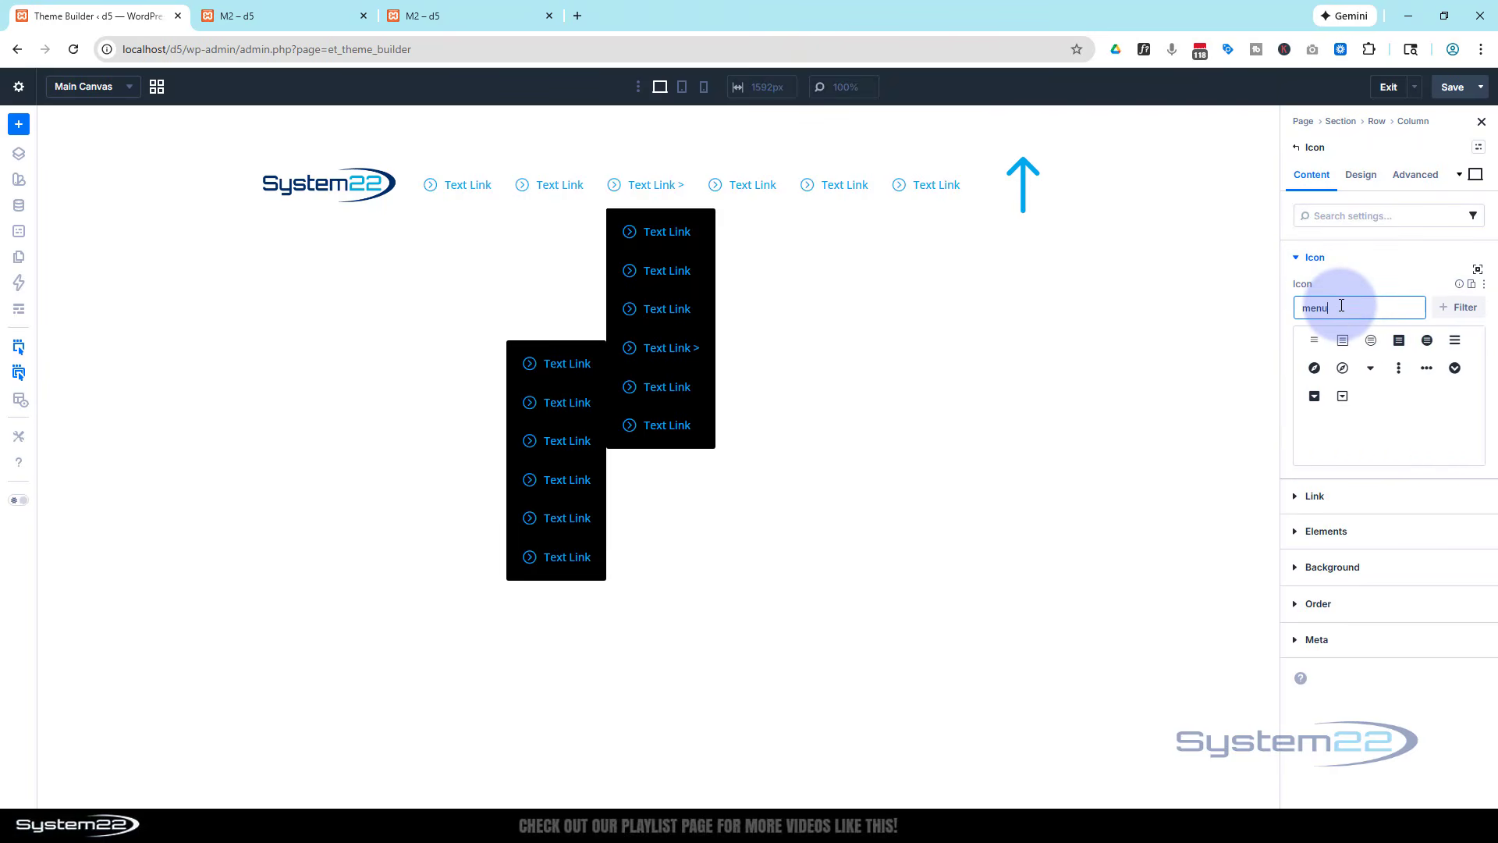
left_click(1314, 341)
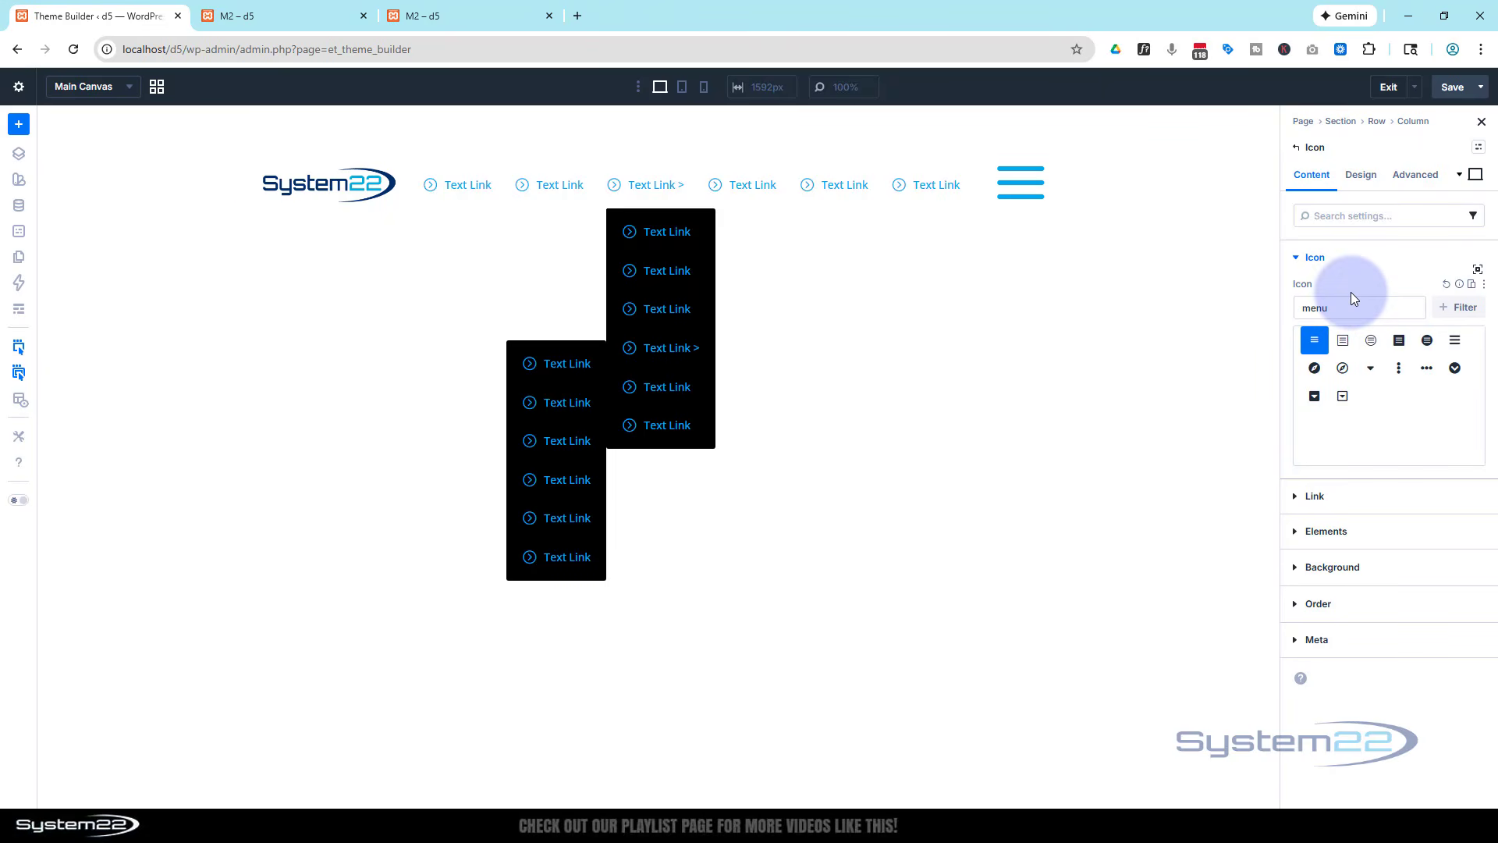
Set the hamburger icon's size to 30 px.
left_click(1358, 174)
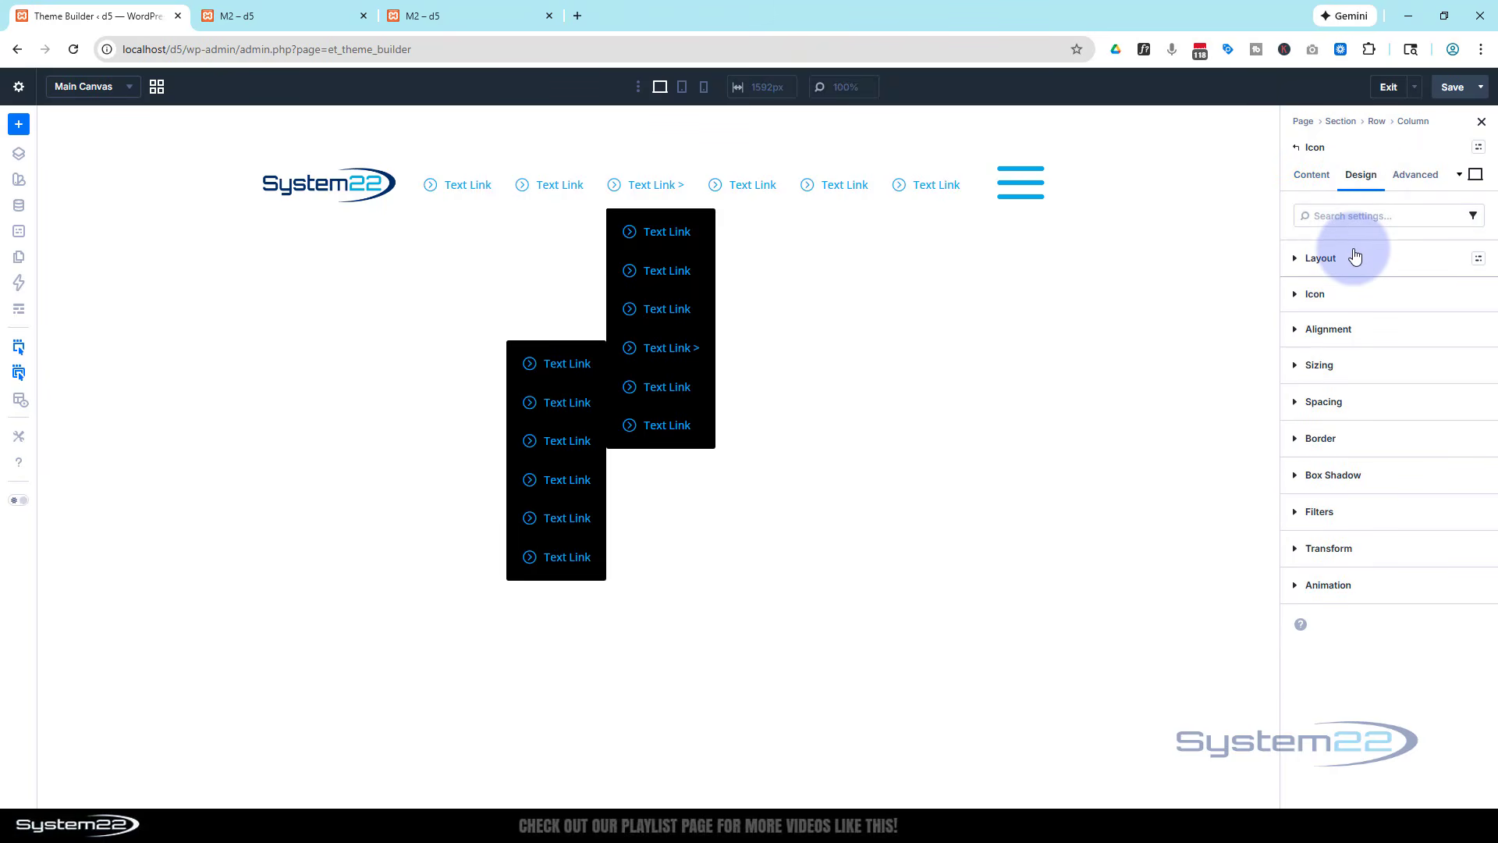
left_click(1341, 293)
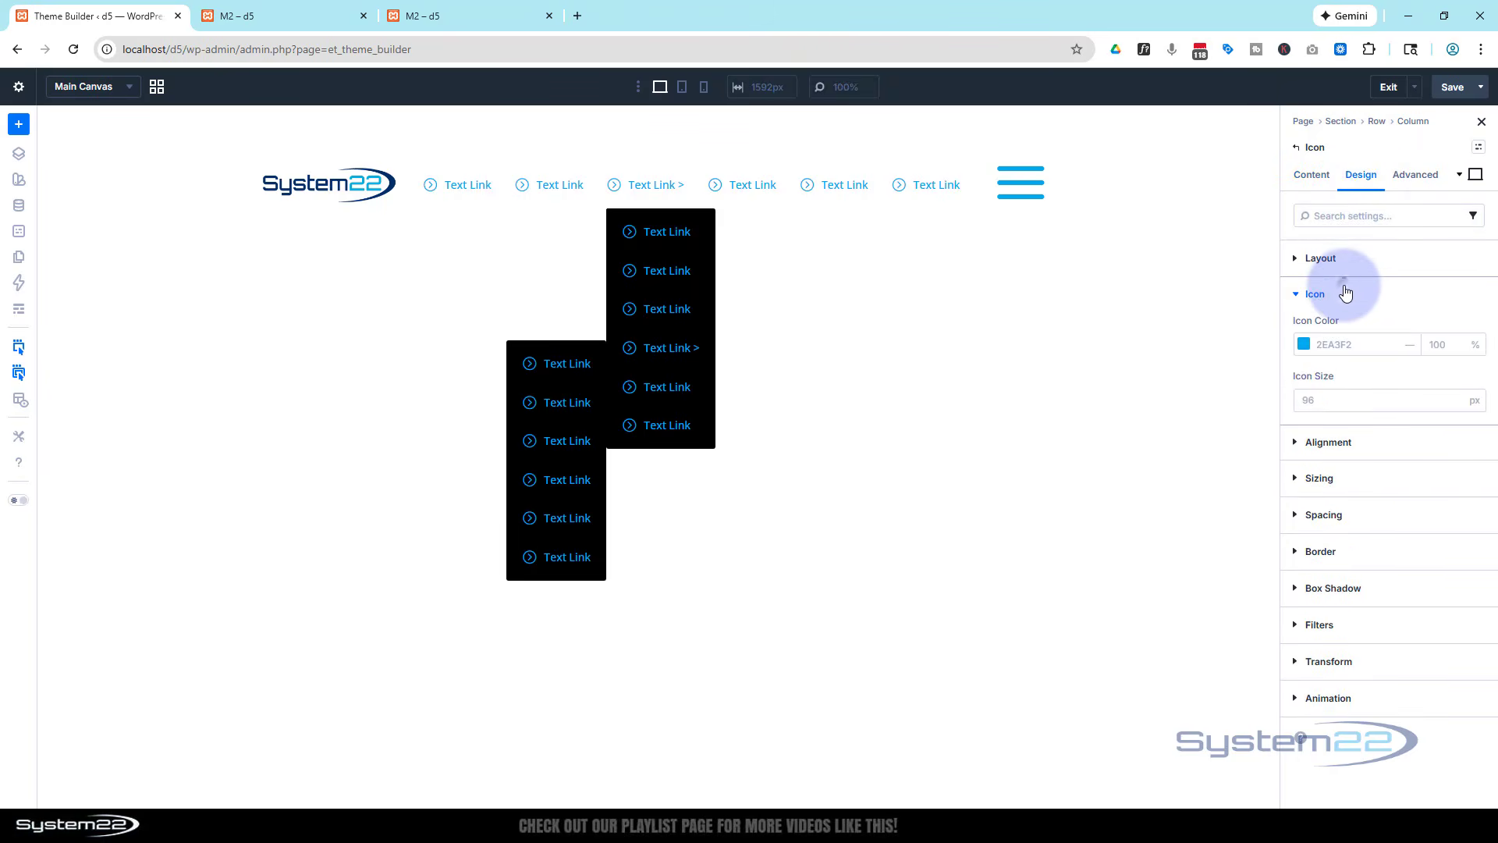
left_click(1326, 399)
type("30")
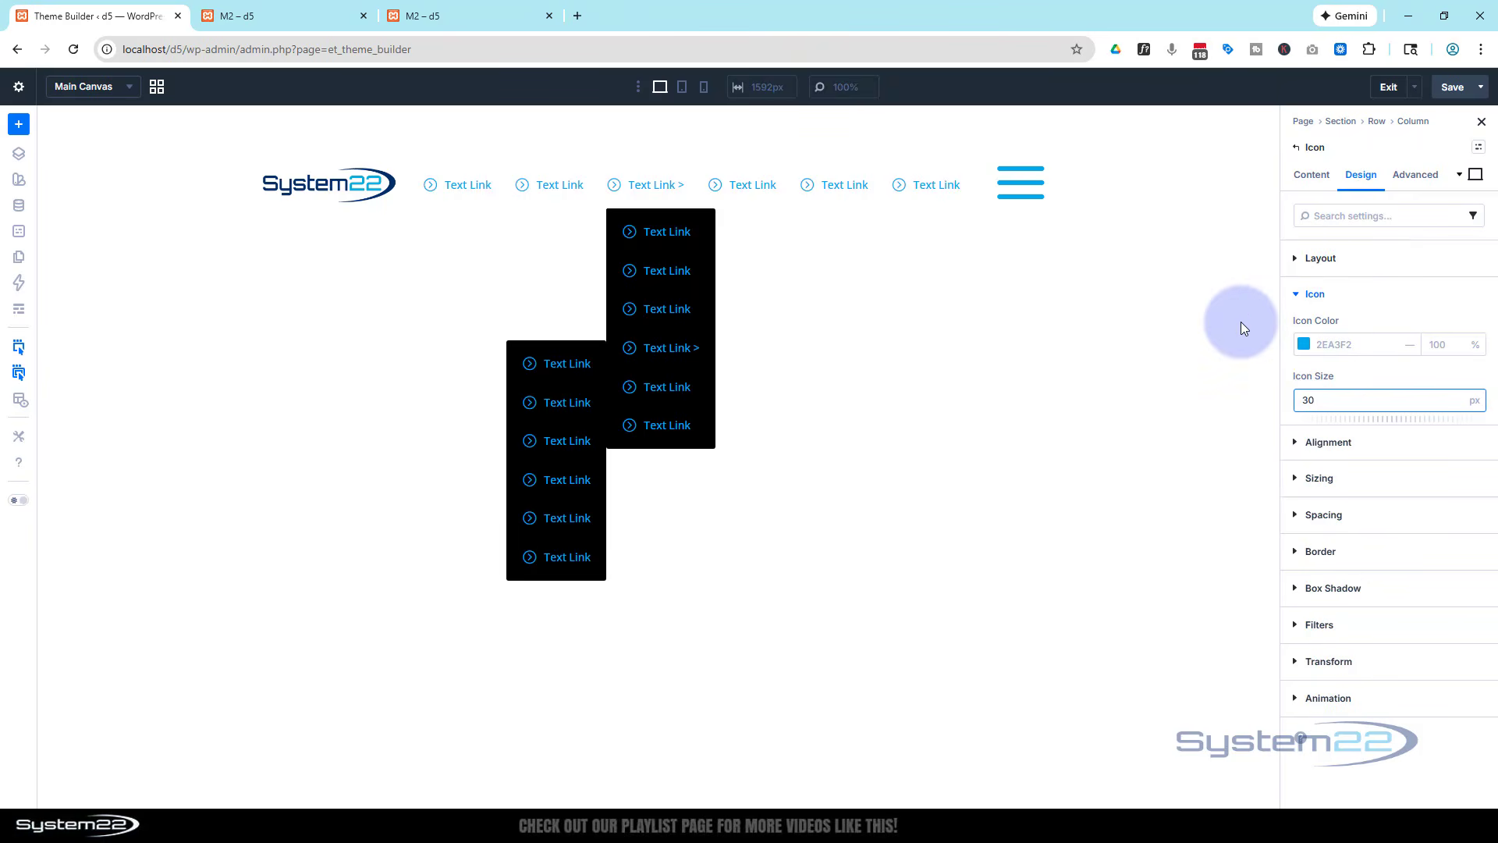
left_click(1374, 365)
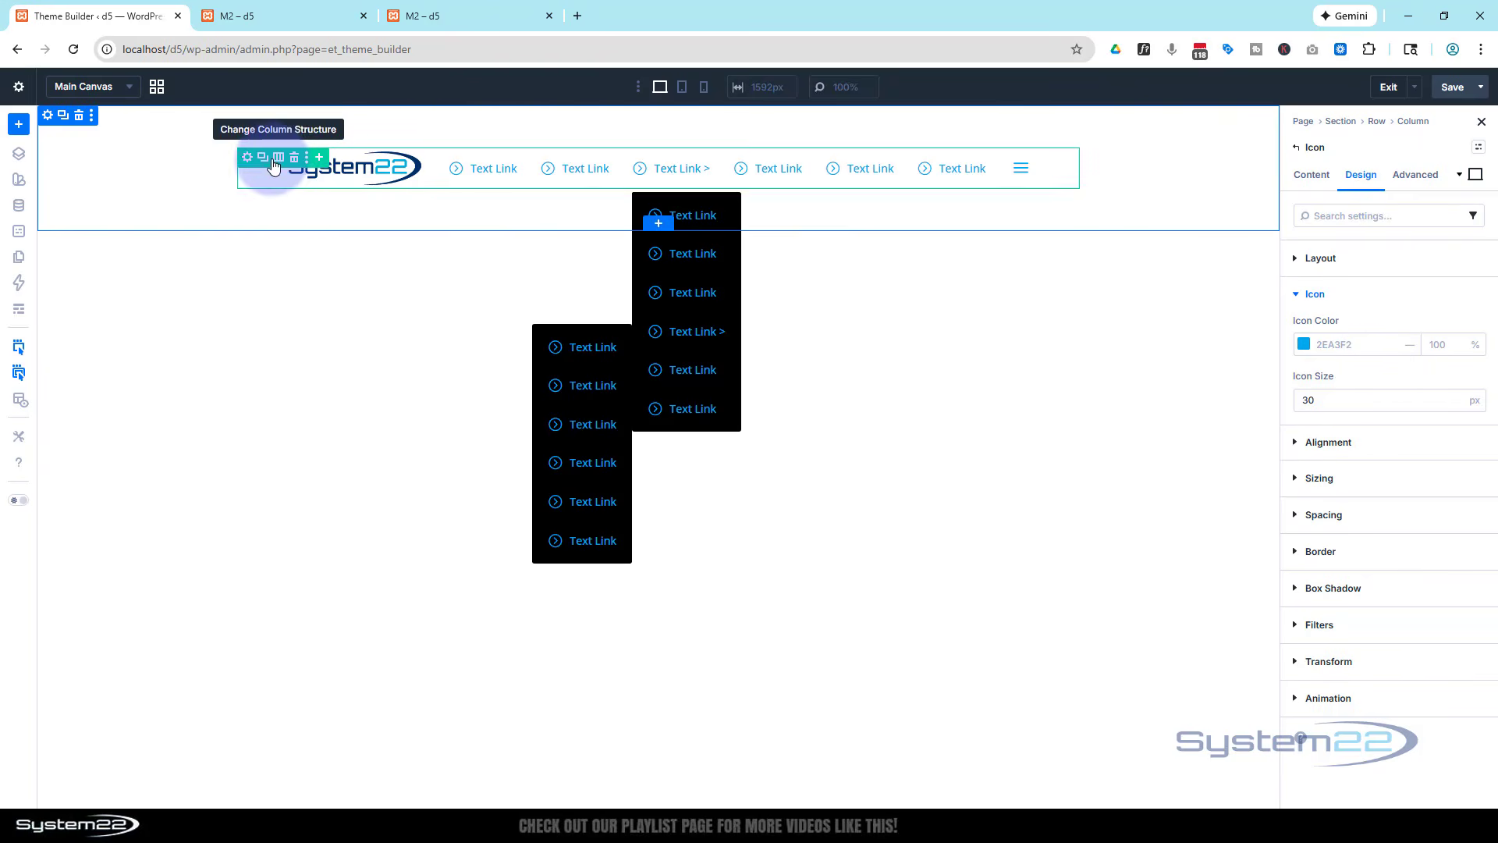
Save the header row to the Divi Library with the name "Munu row".
left_click(306, 159)
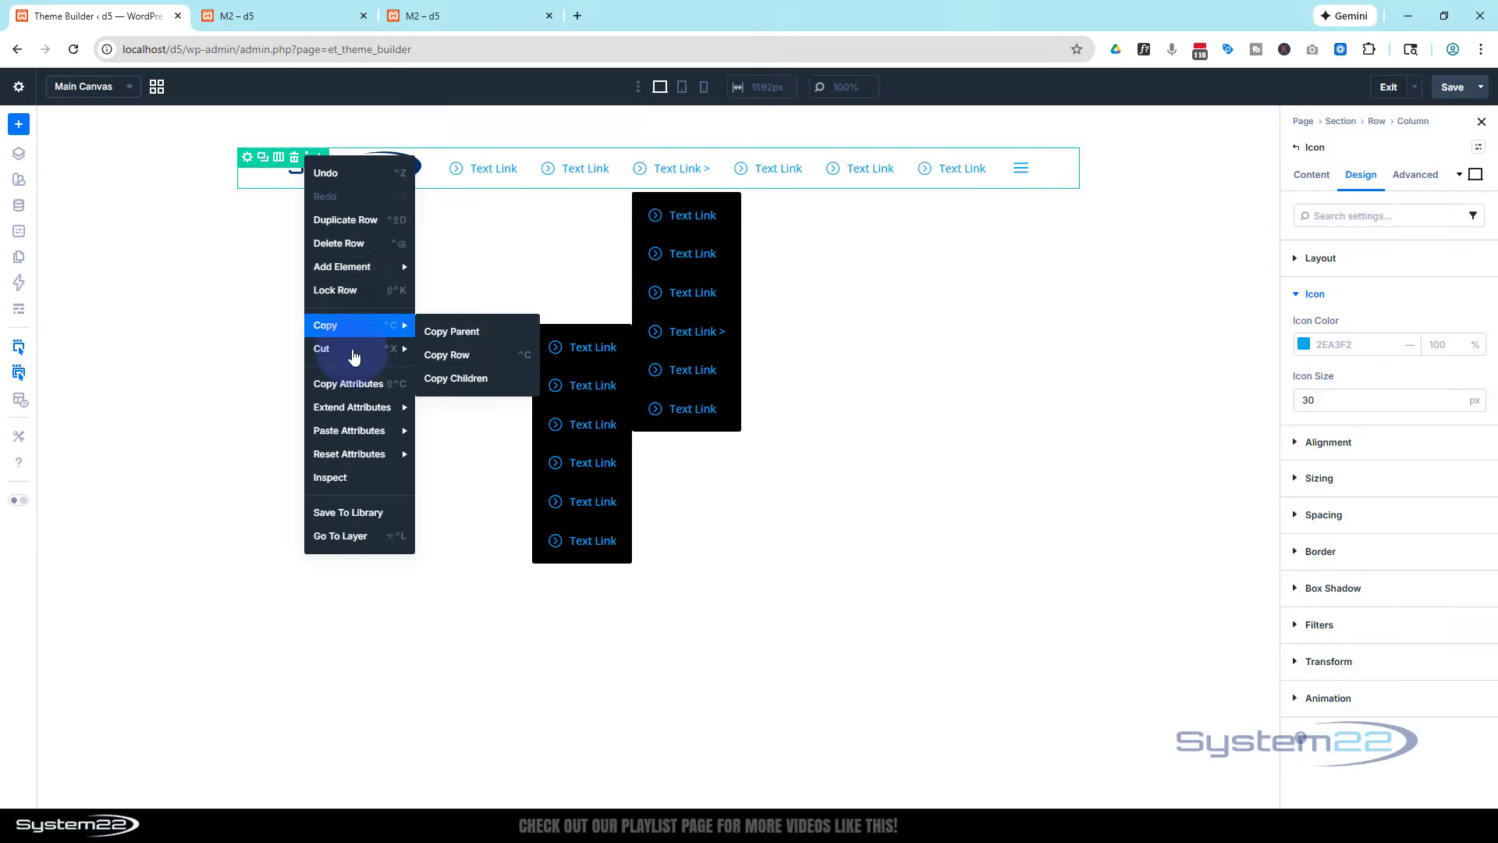
left_click(354, 512)
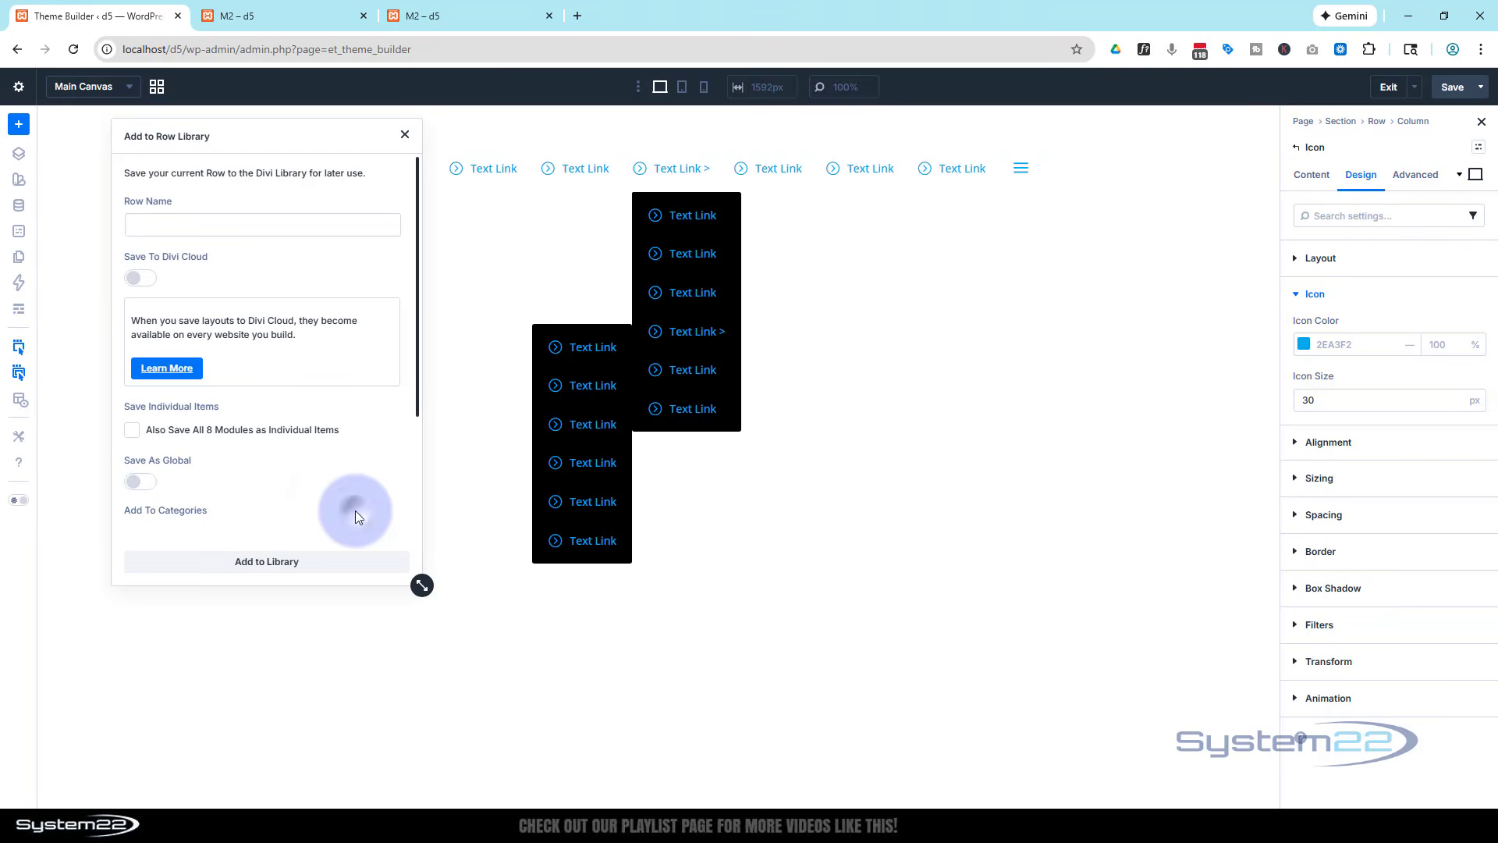
left_click(197, 224)
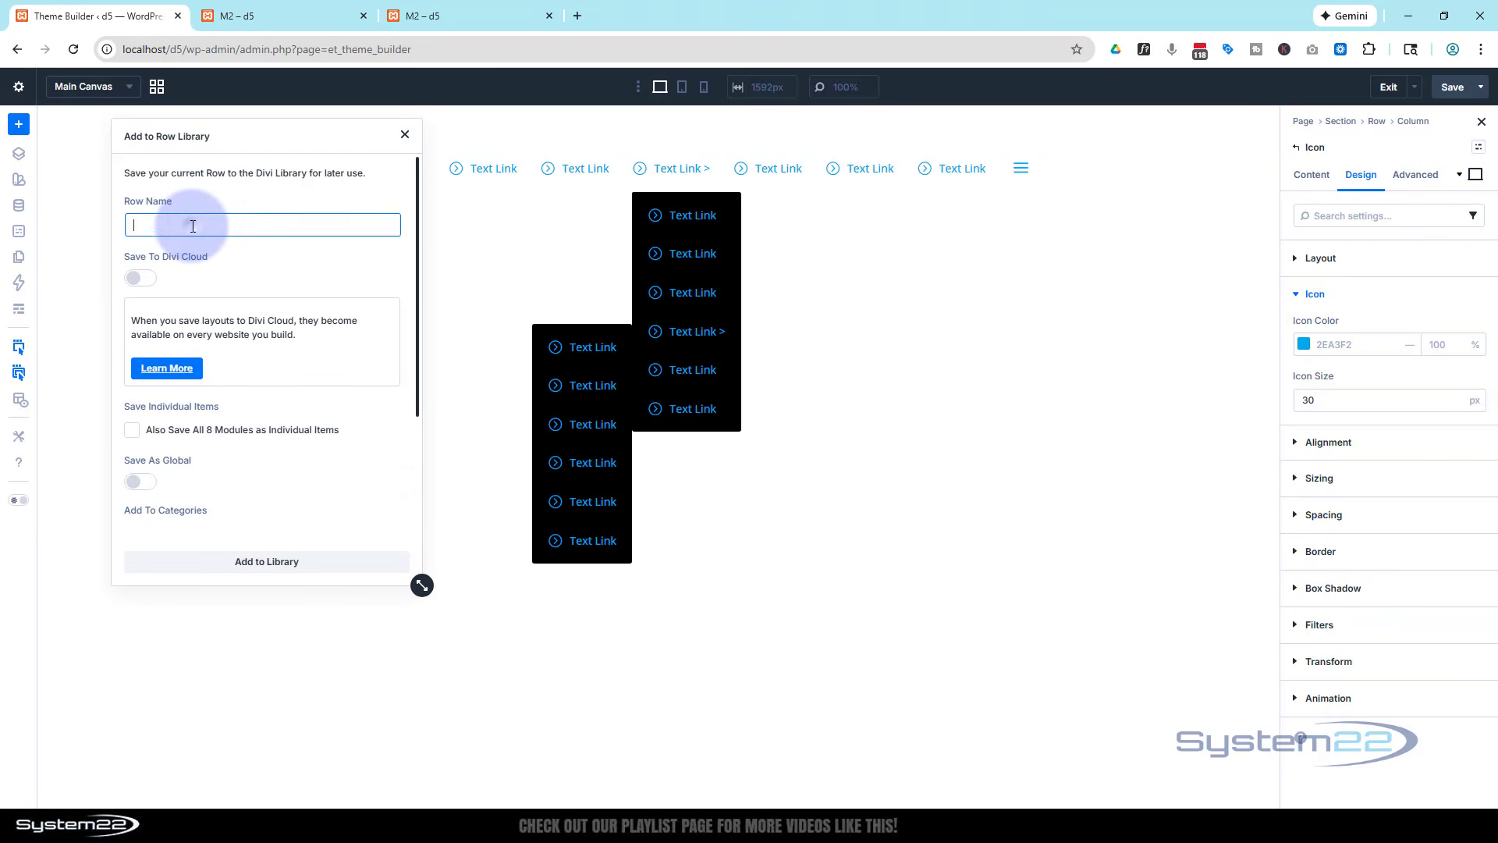
type("Munu row")
left_click(293, 572)
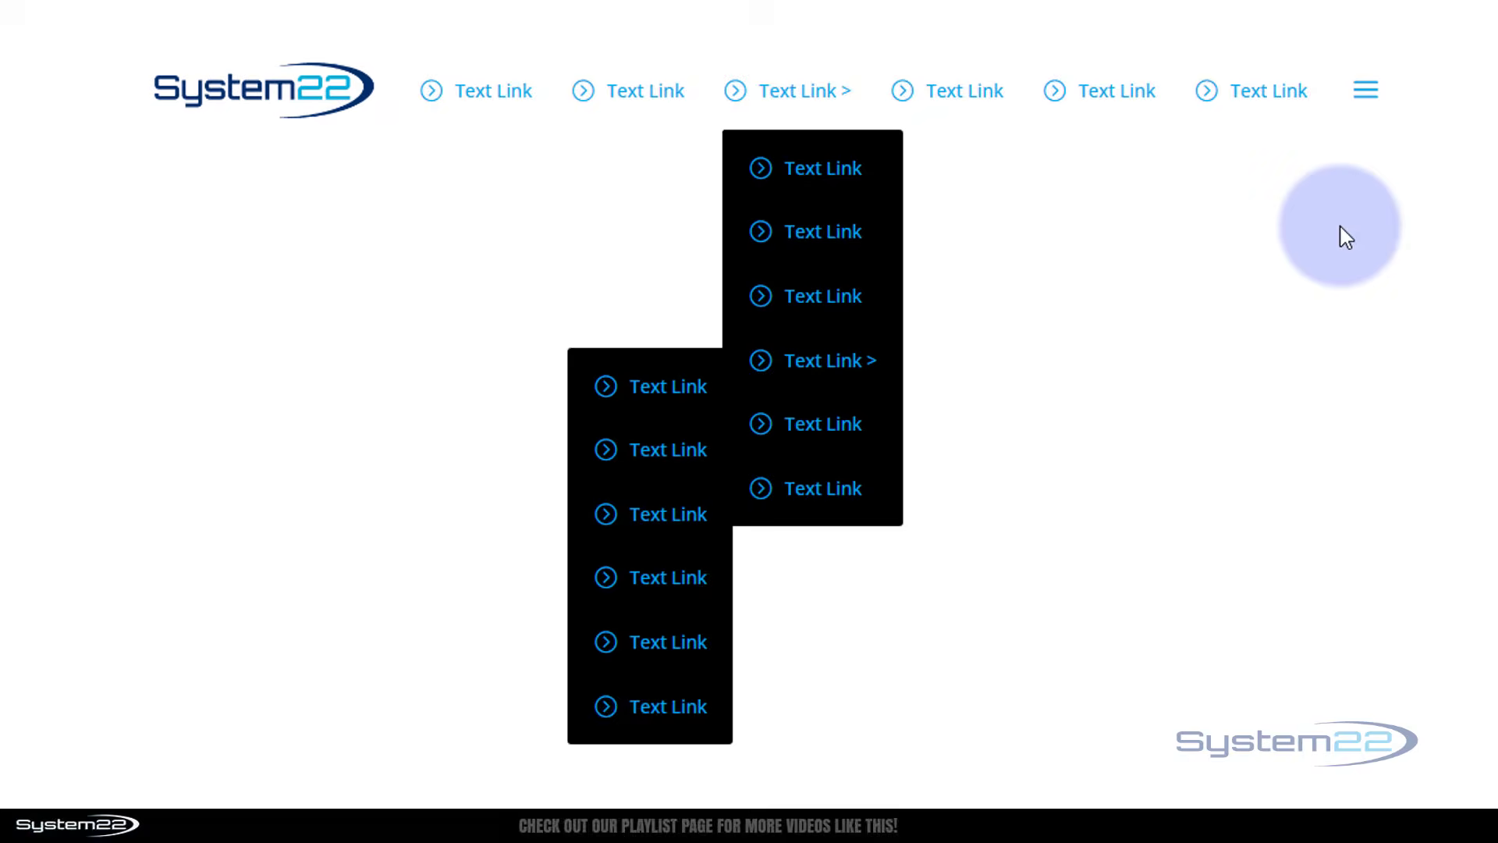
Open the hamburger icon's content settings and examine the header's structure in wireframe view before returning to the visual view.
mouse_move(1416, 90)
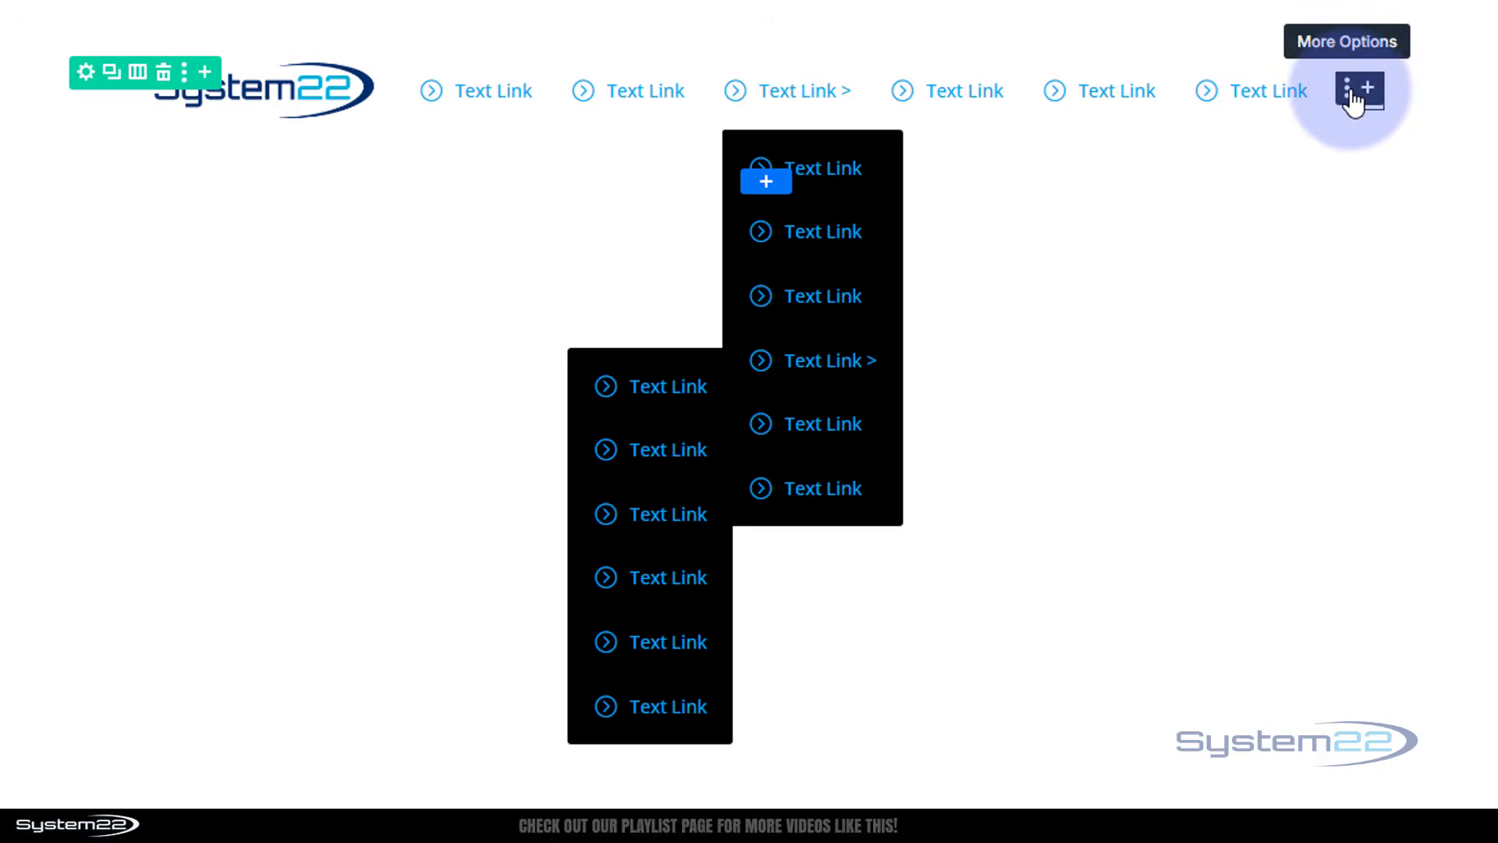
left_click(1350, 99)
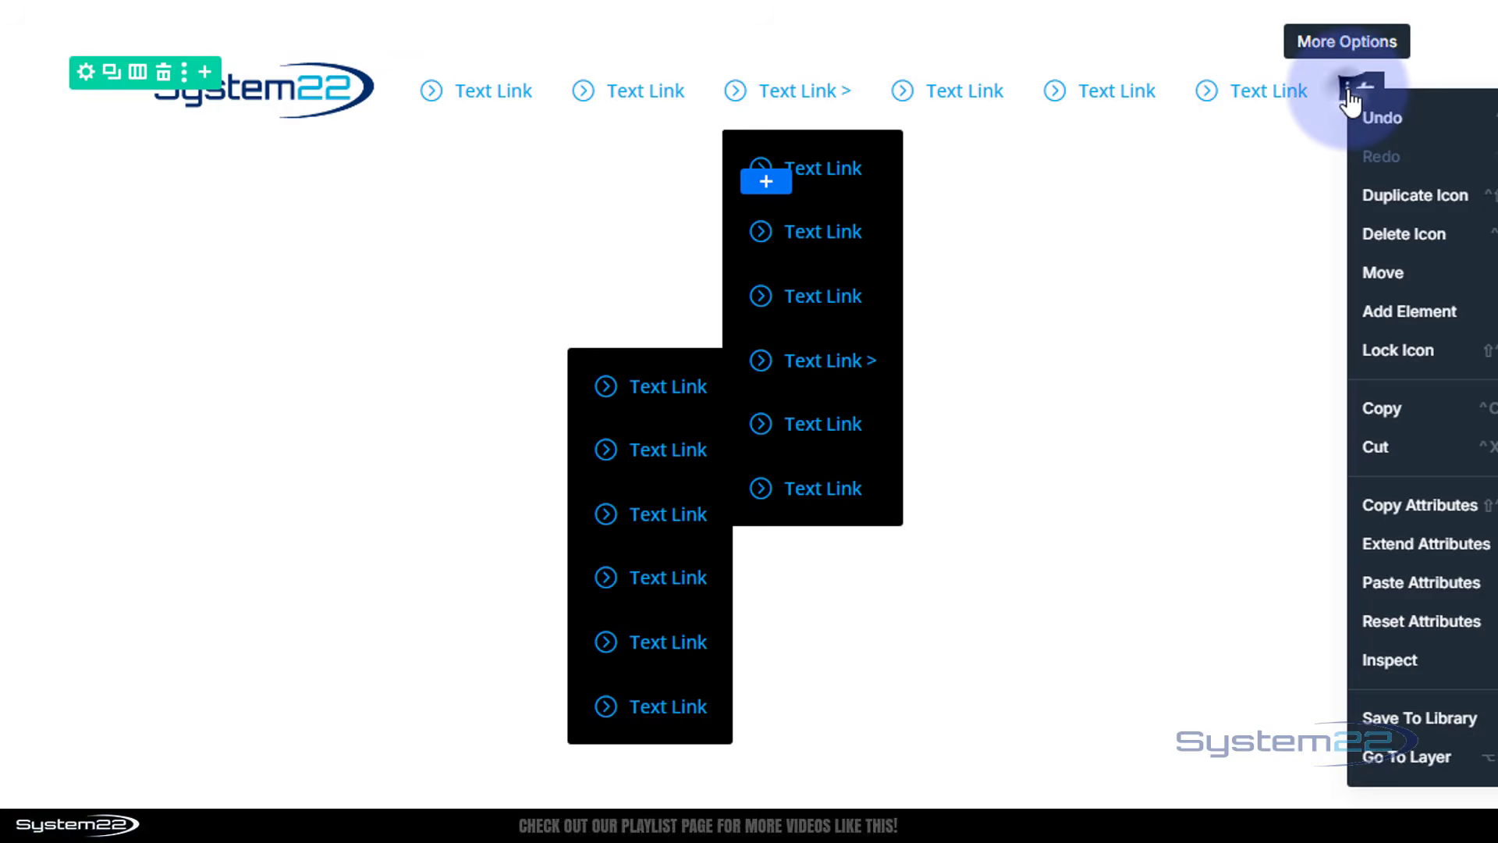
left_click(1327, 207)
mouse_move(1364, 92)
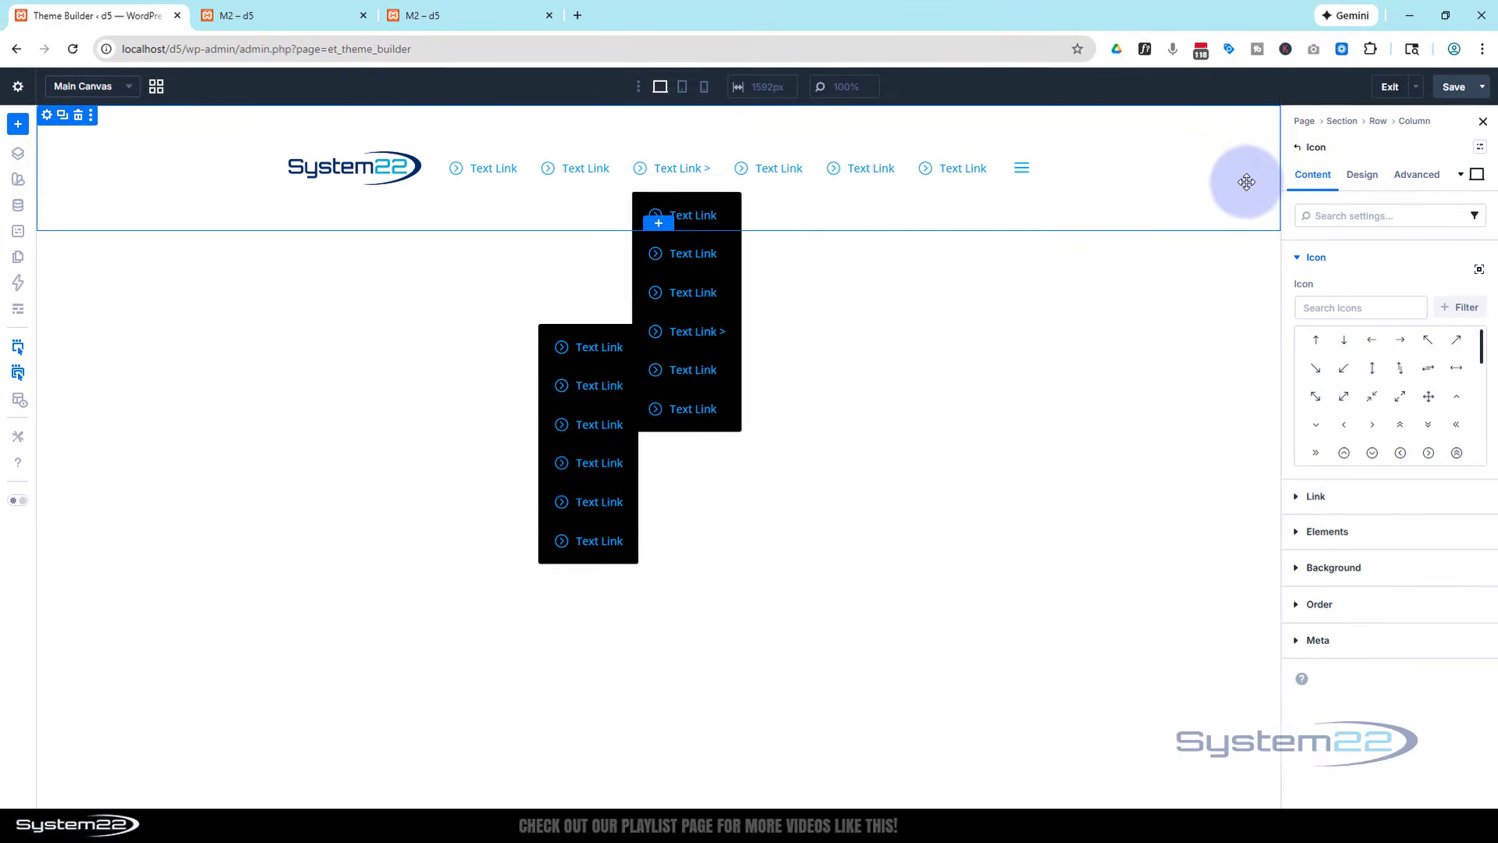
left_click(19, 312)
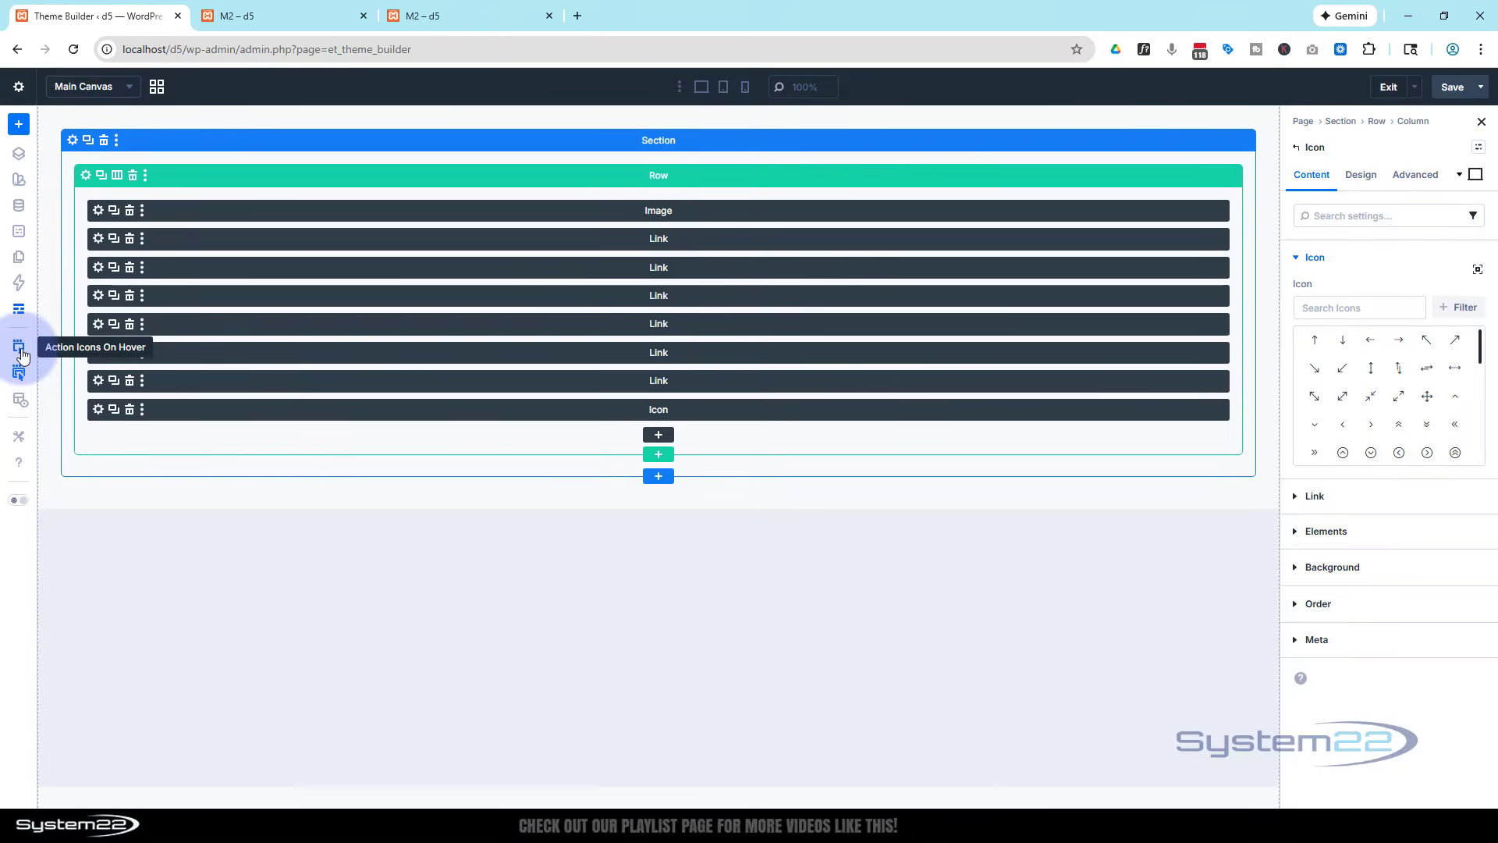
left_click(20, 313)
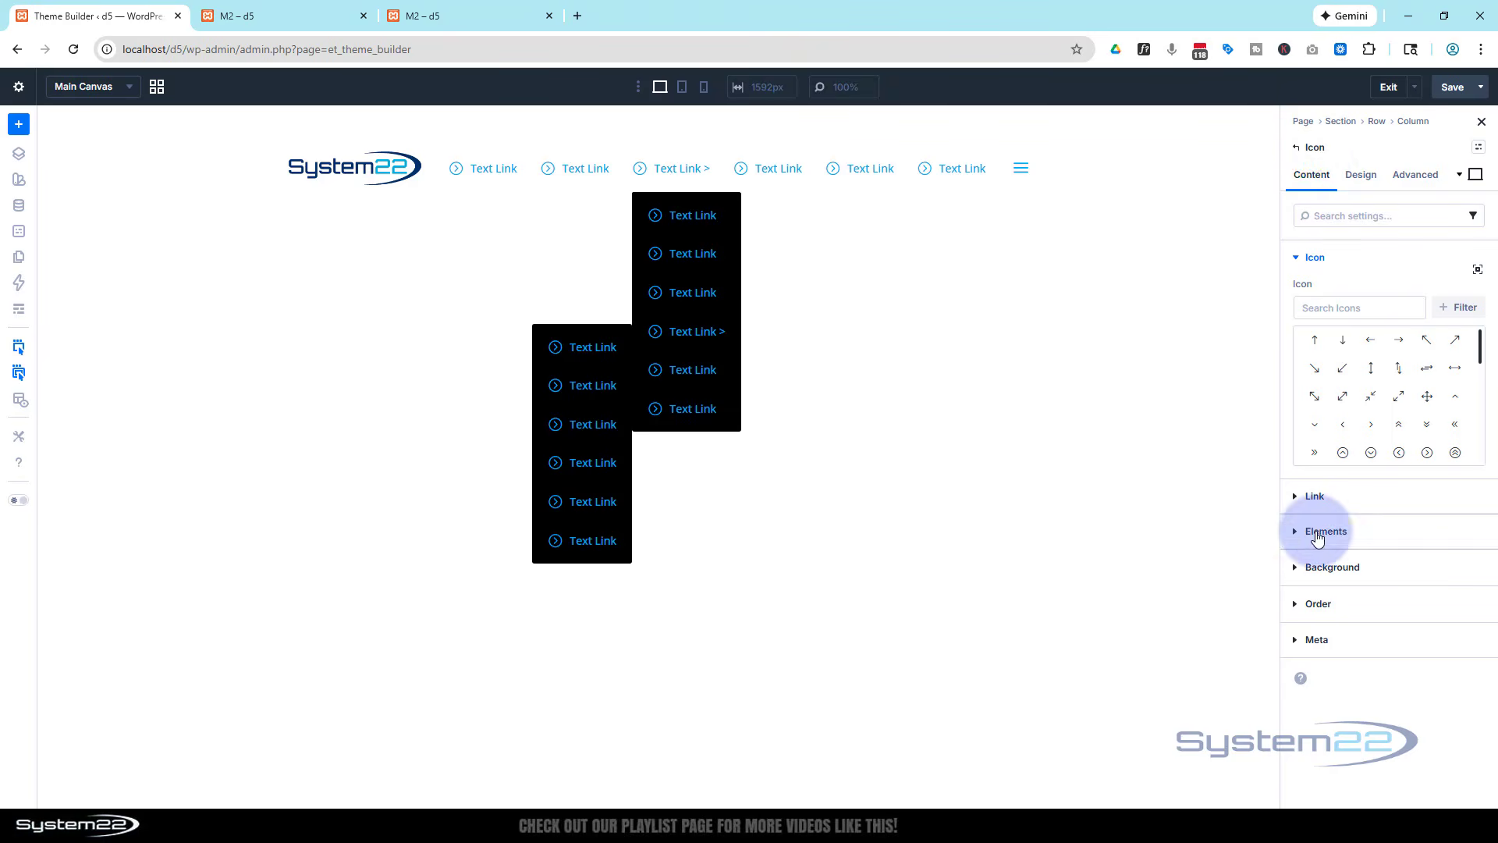
Add a Dropdown module inside the hamburger icon.
left_click(1319, 530)
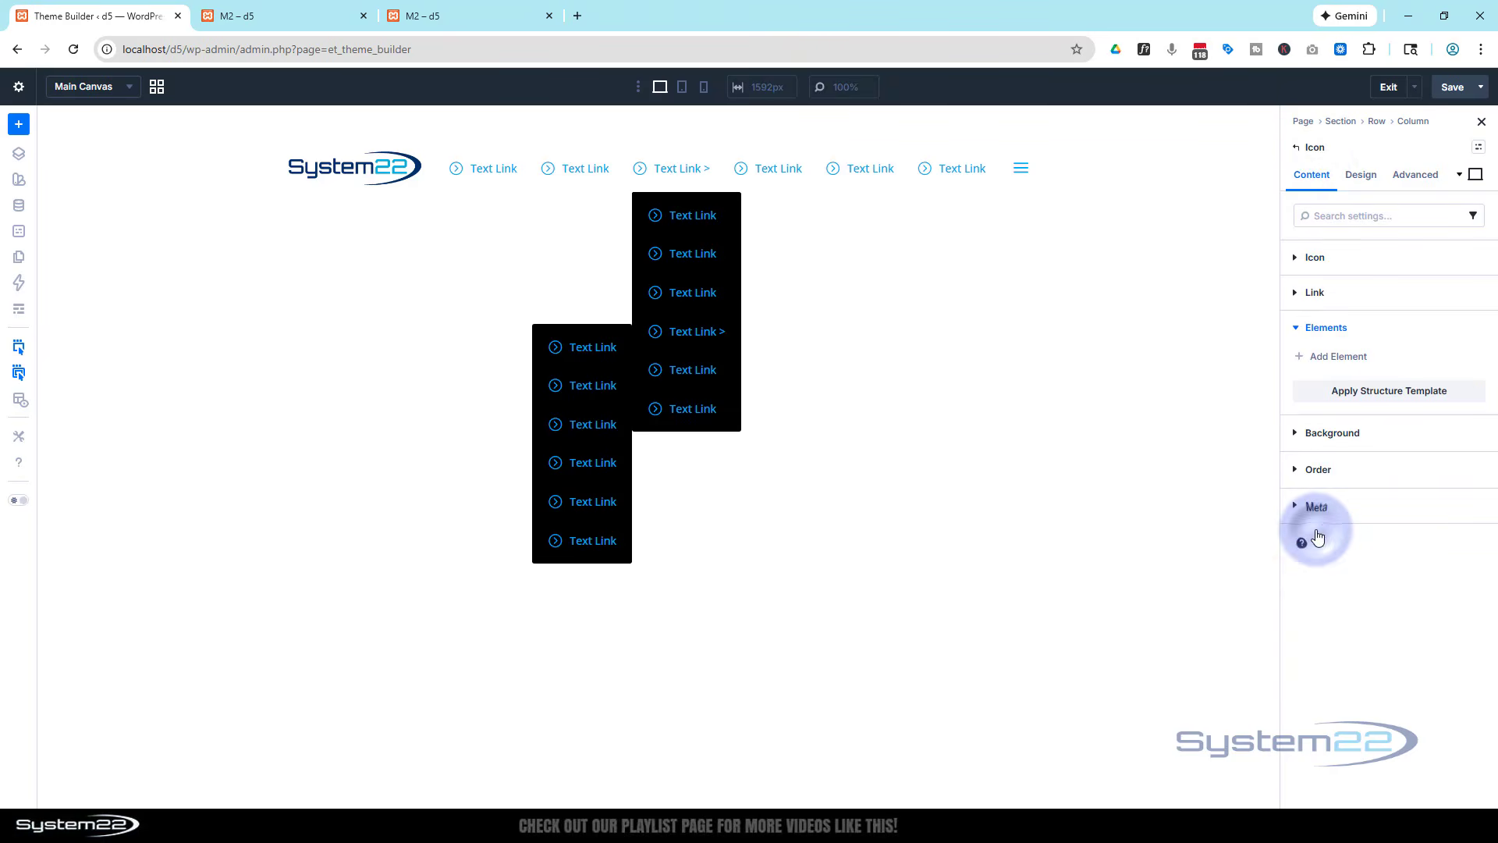
left_click(1299, 358)
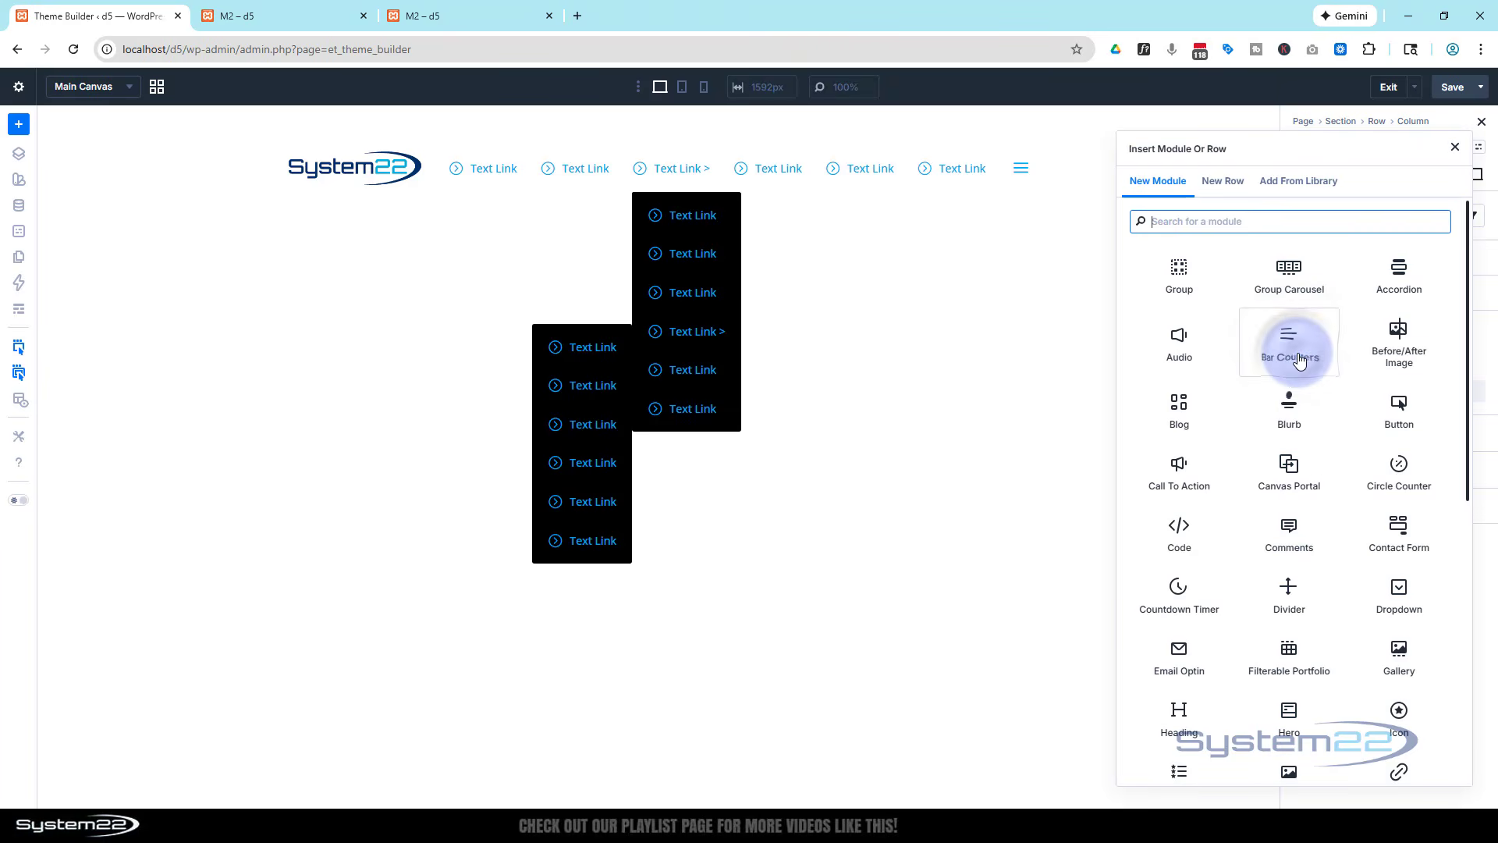
left_click(1400, 593)
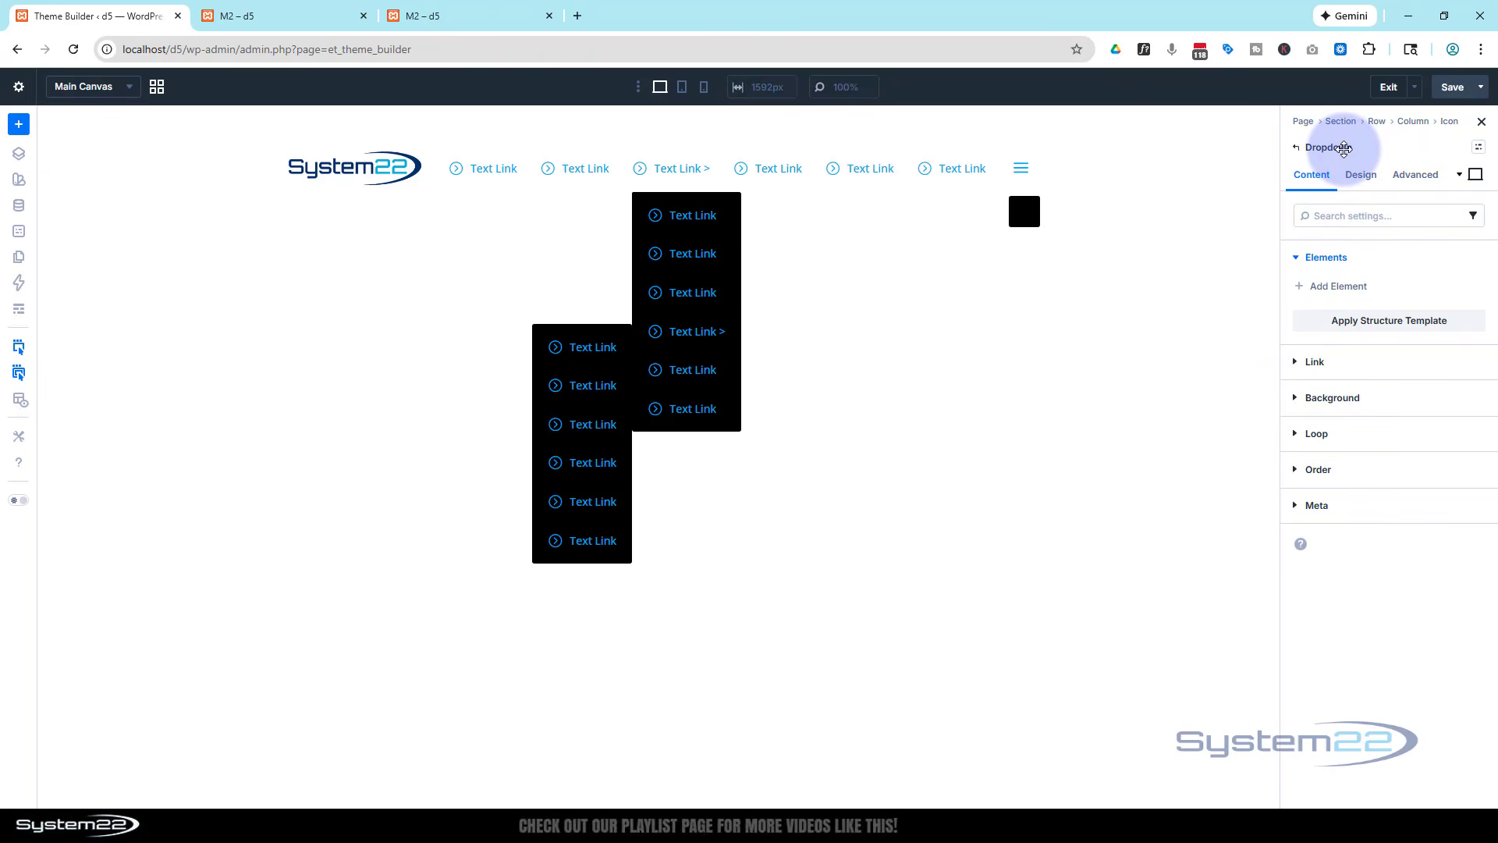
Insert the saved "Munu row" from the library into the hamburger icon's dropdown.
left_click(1301, 290)
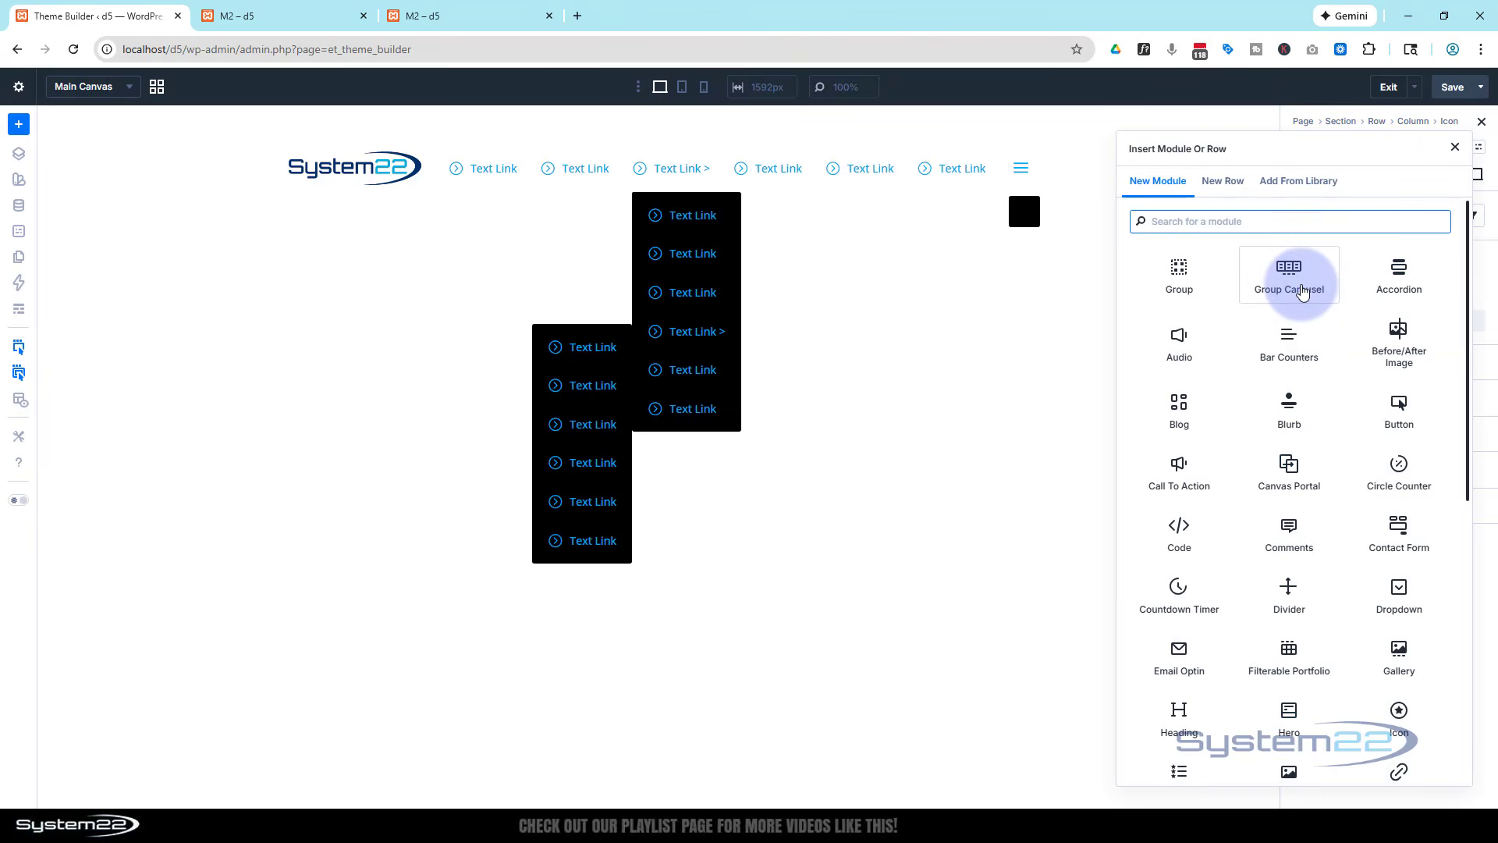
left_click(1294, 181)
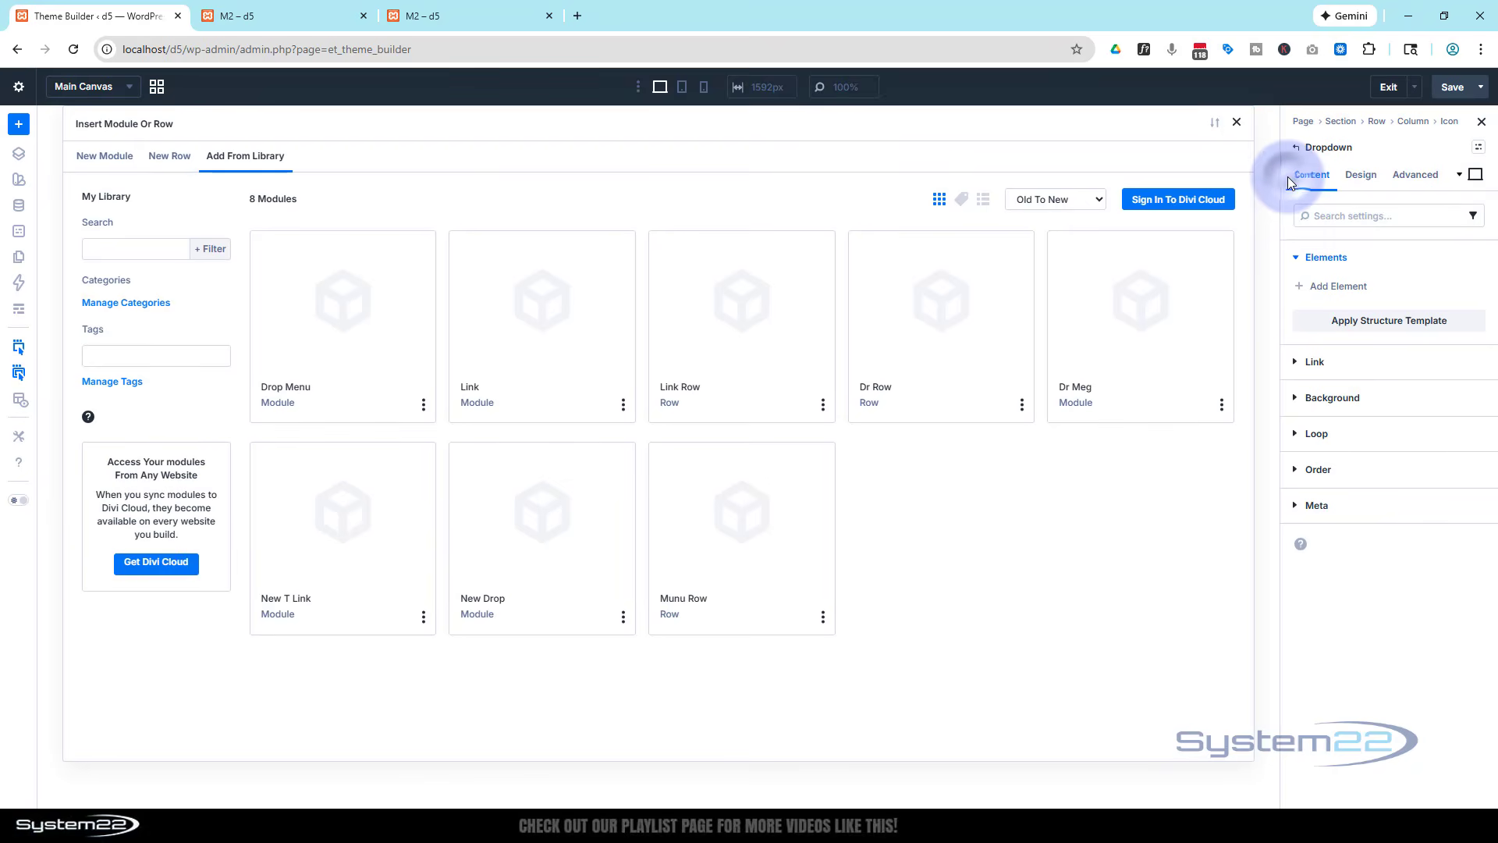
left_click(769, 536)
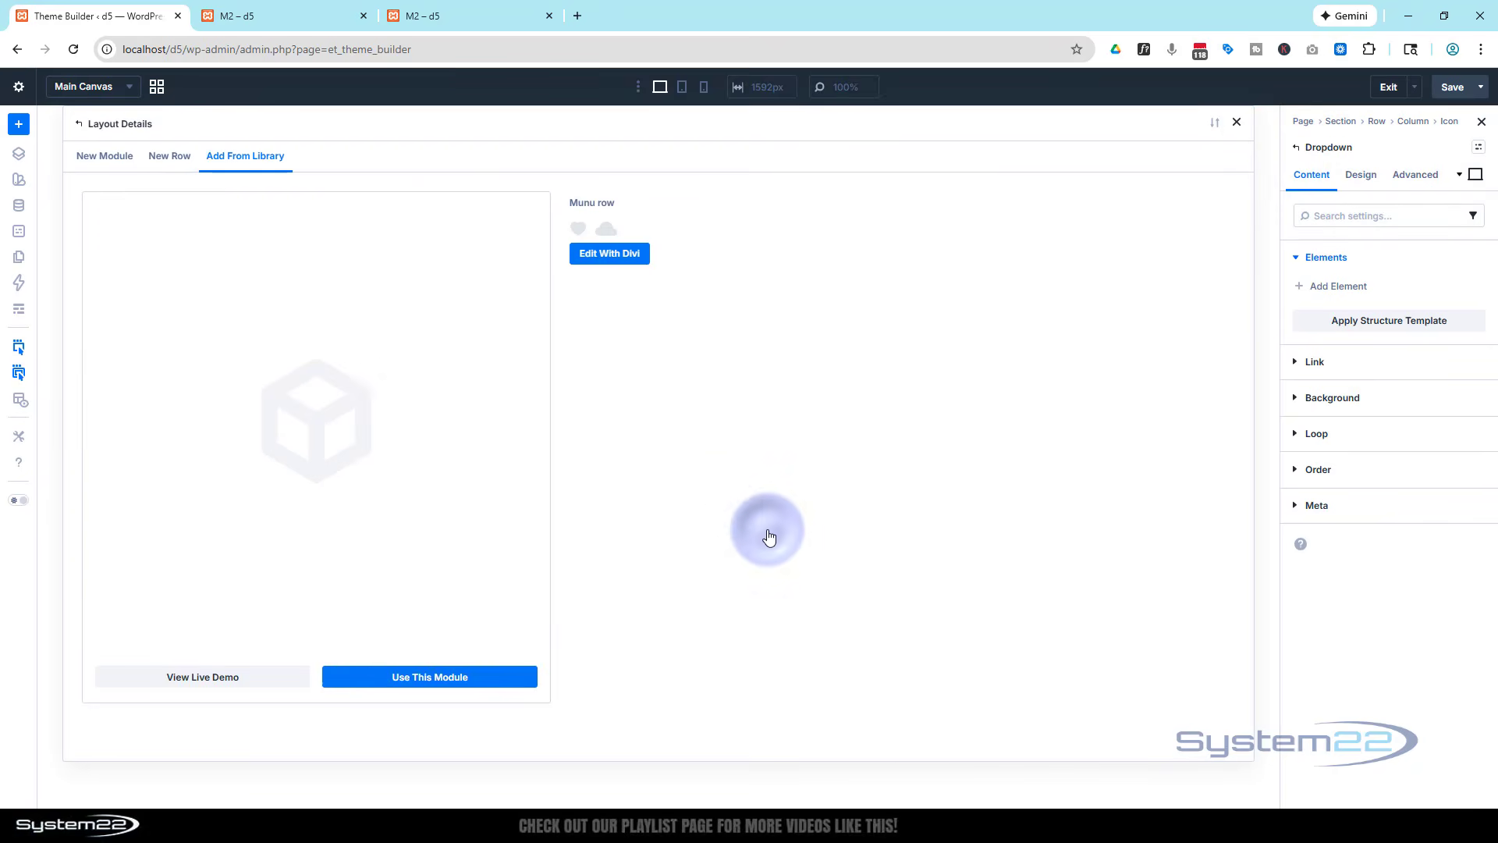
left_click(453, 679)
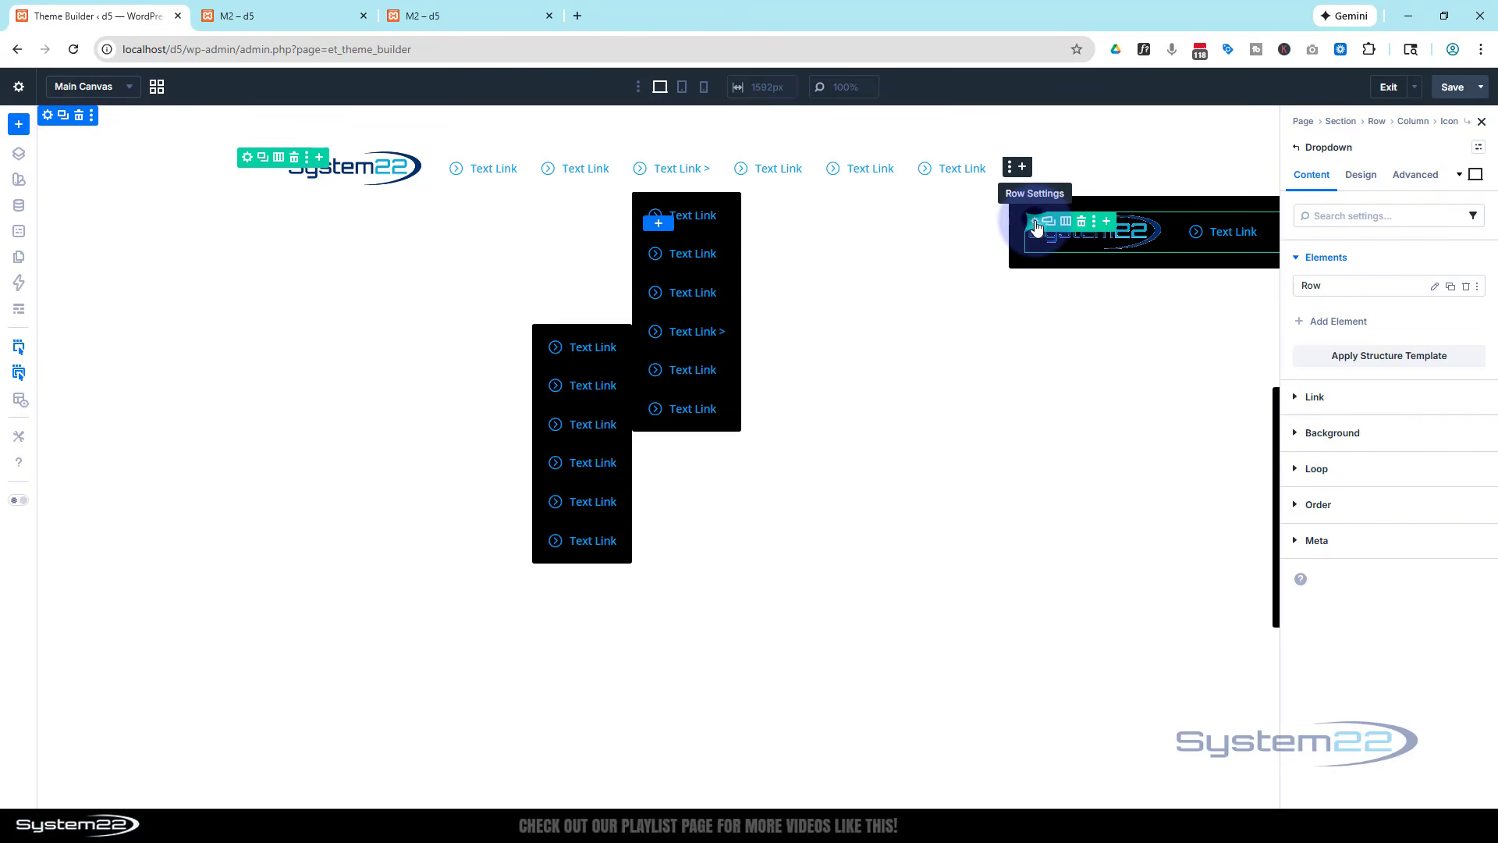
Delete the logo image and the hamburger icon from the column of the row inside the icon's dropdown.
left_click(1036, 226)
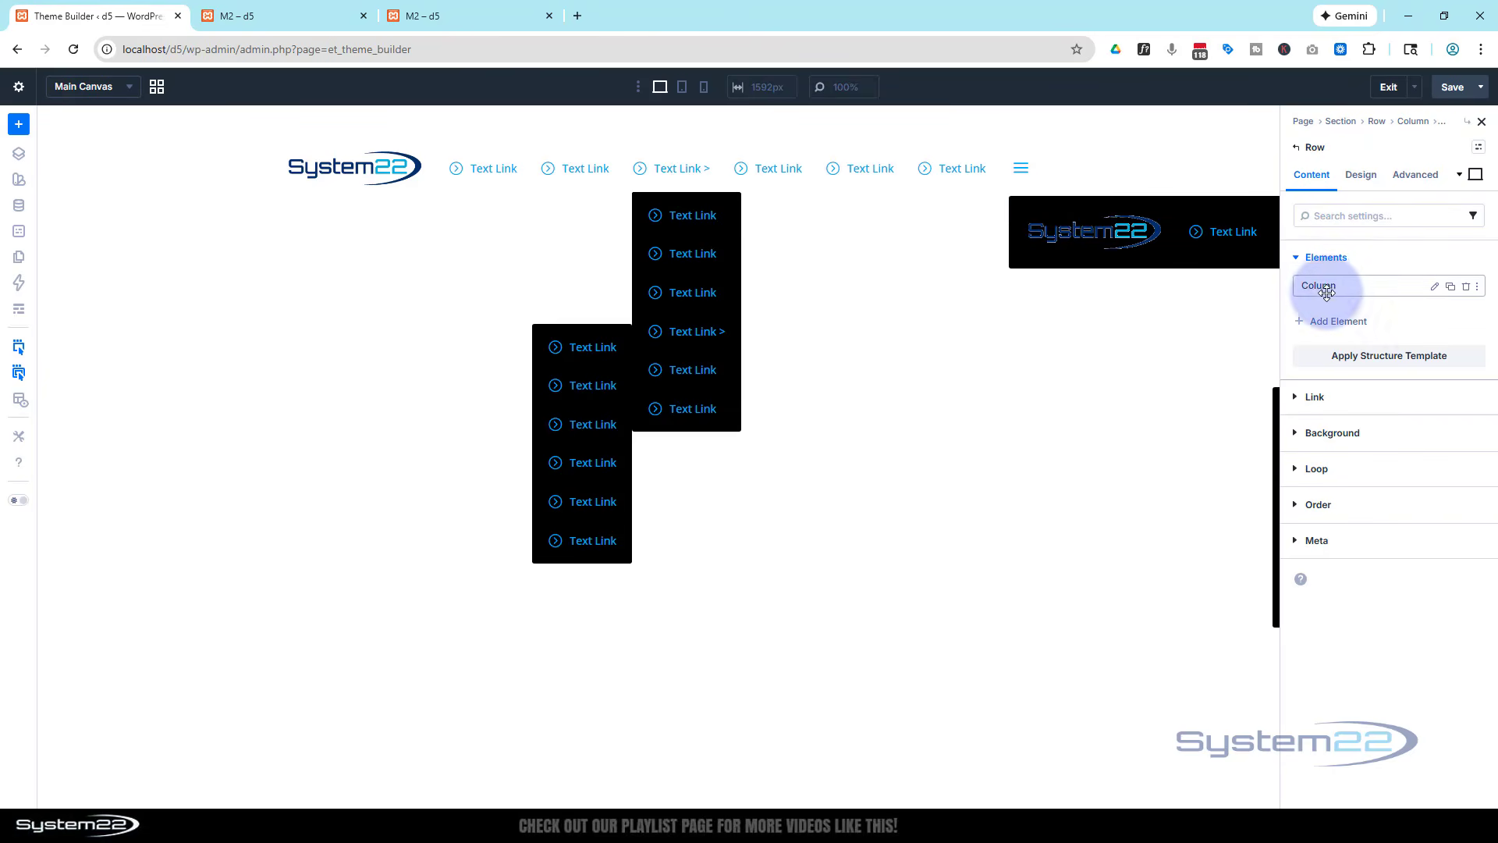
left_click(1435, 289)
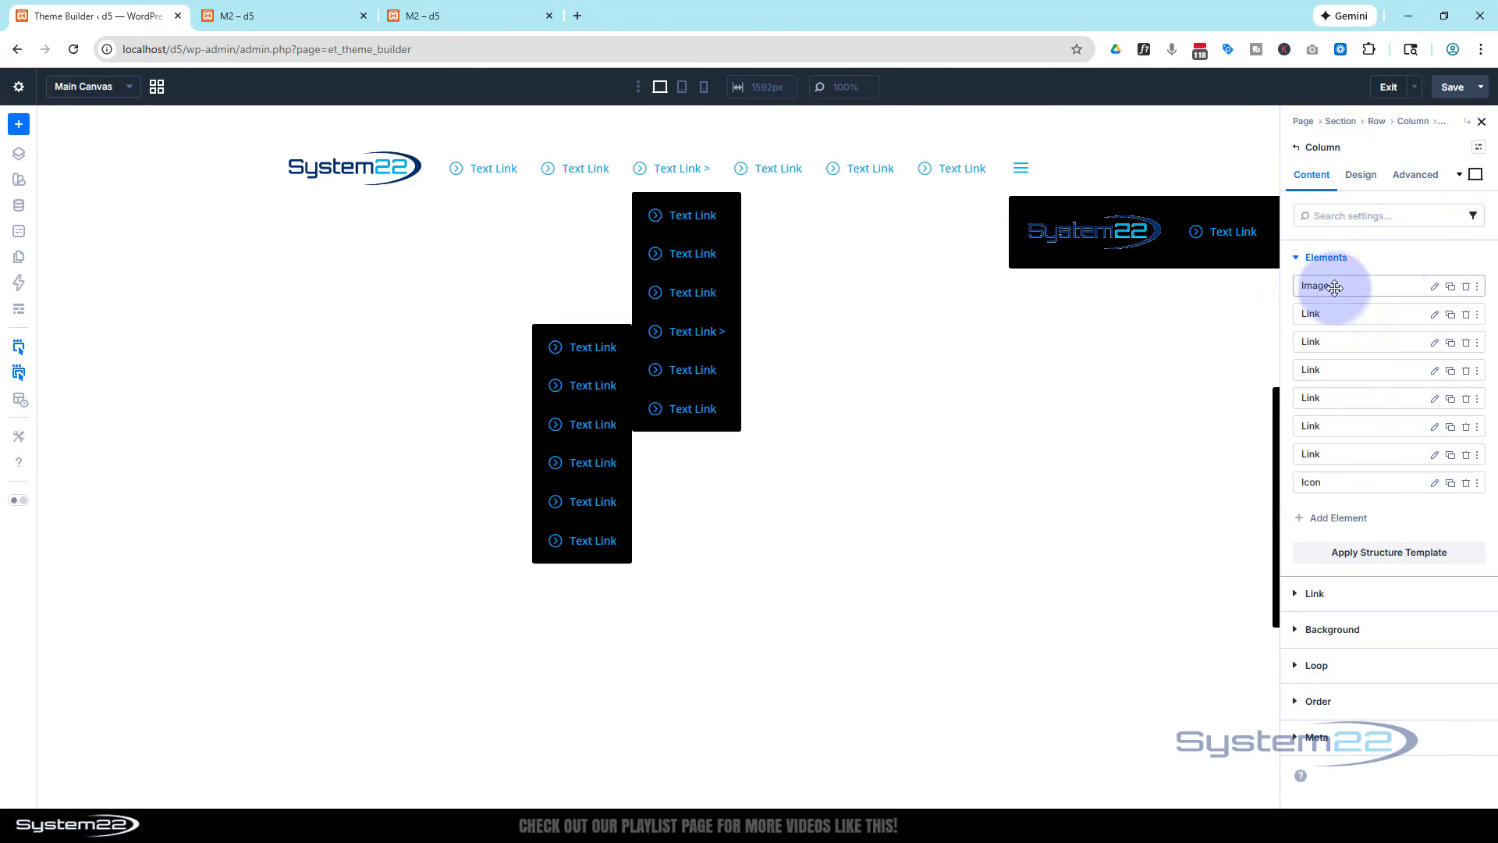
left_click(1467, 288)
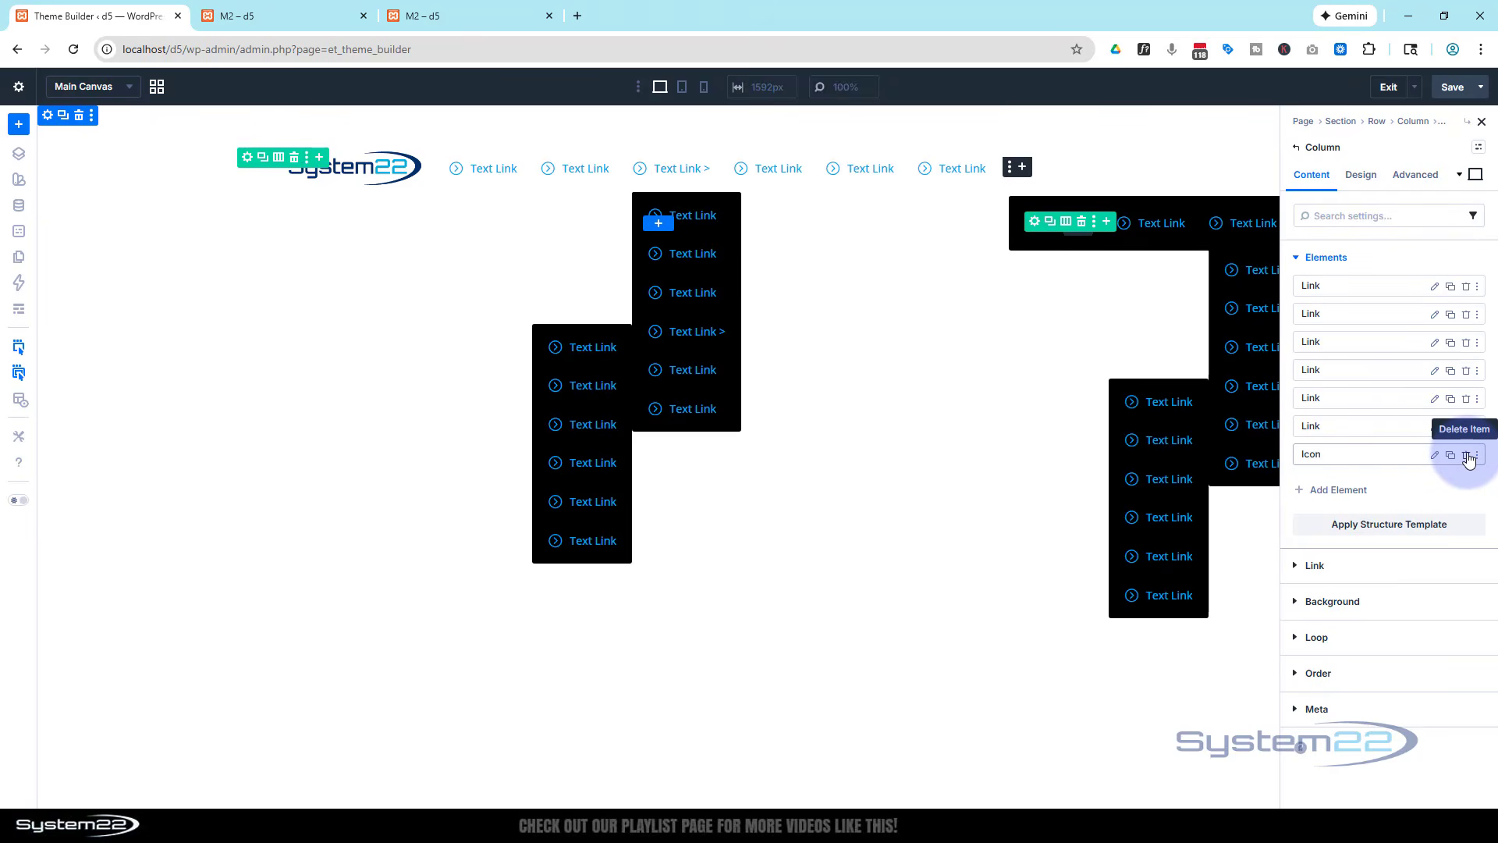
left_click(1466, 455)
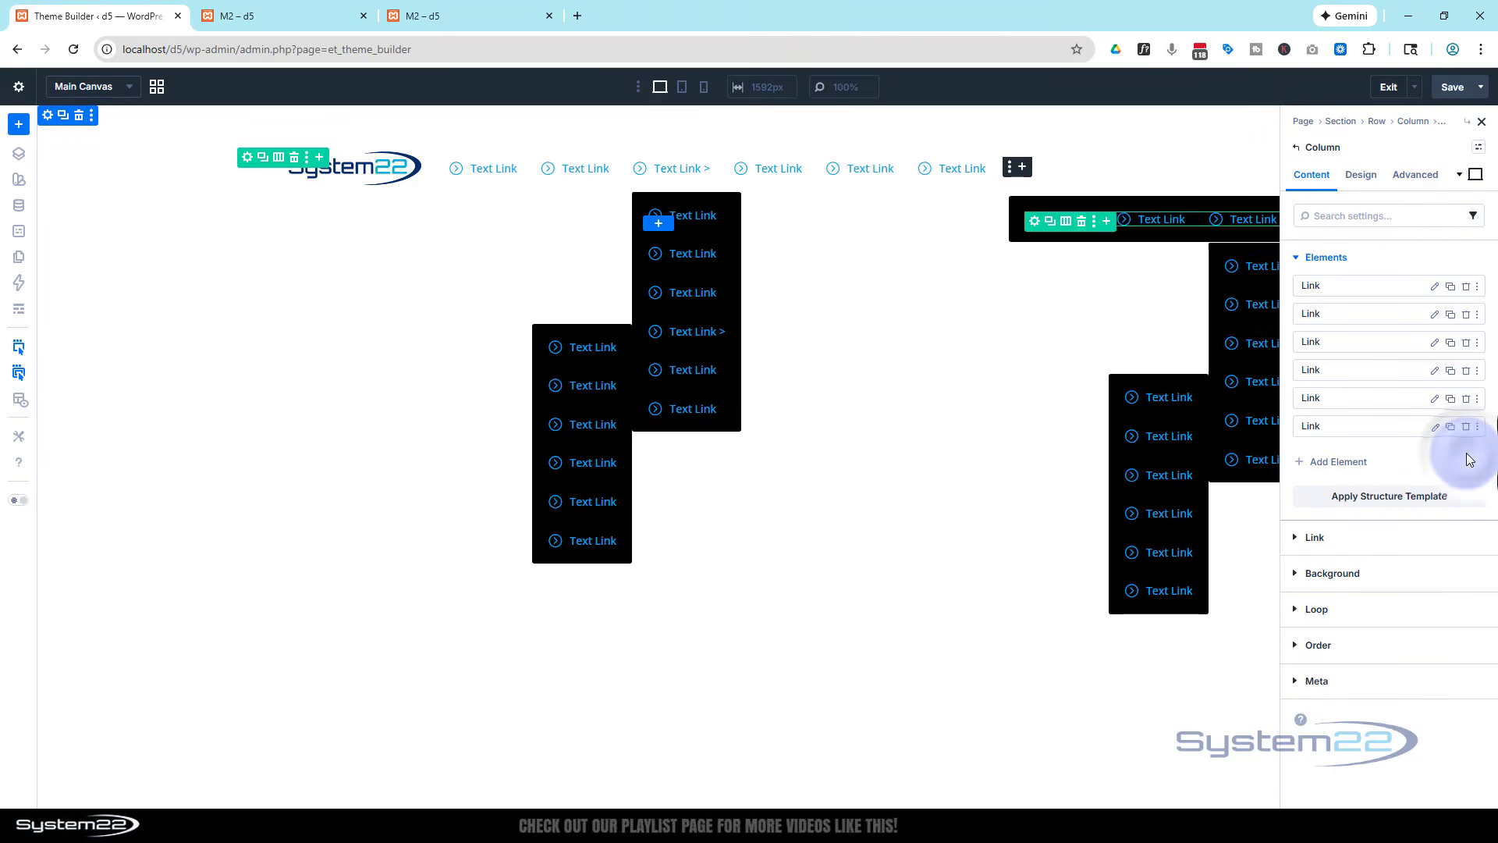
Set the layout direction of the column inside the hamburger icon's dropdown to Column.
left_click(1363, 180)
left_click(1364, 257)
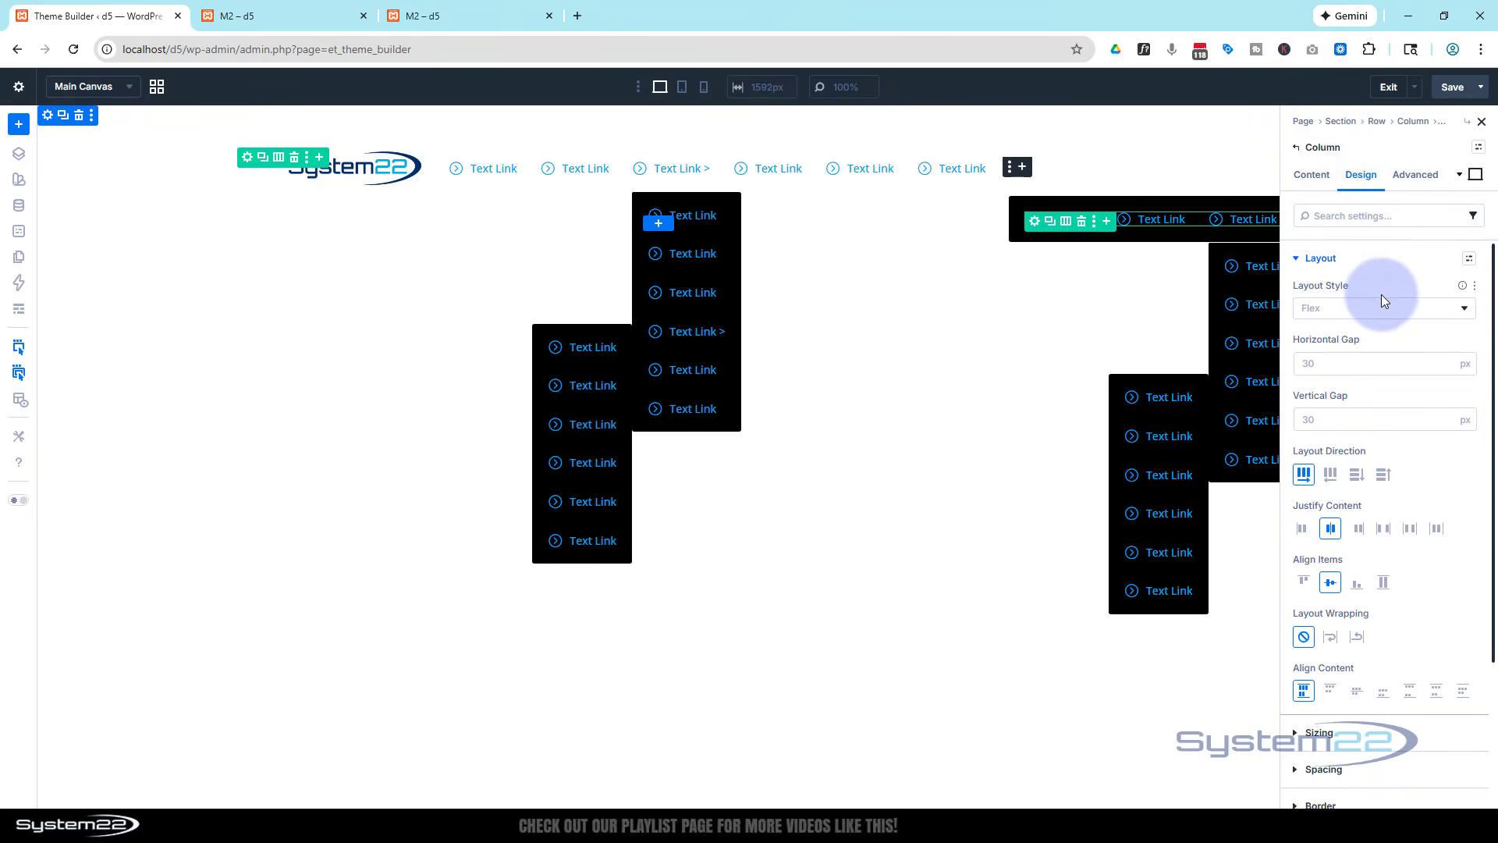
scroll(1382, 294, "down", 2)
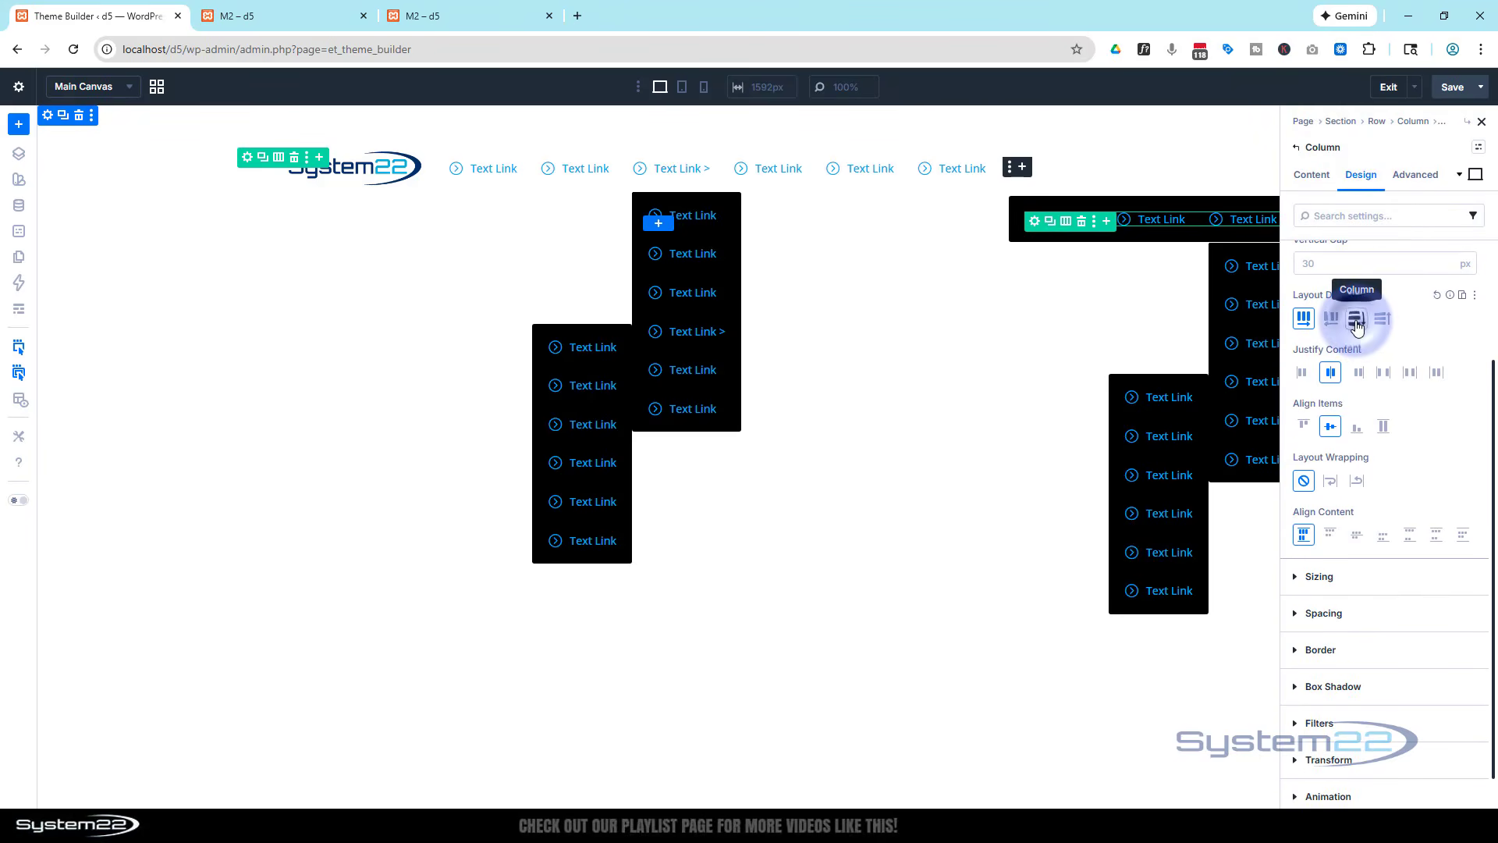
left_click(1356, 320)
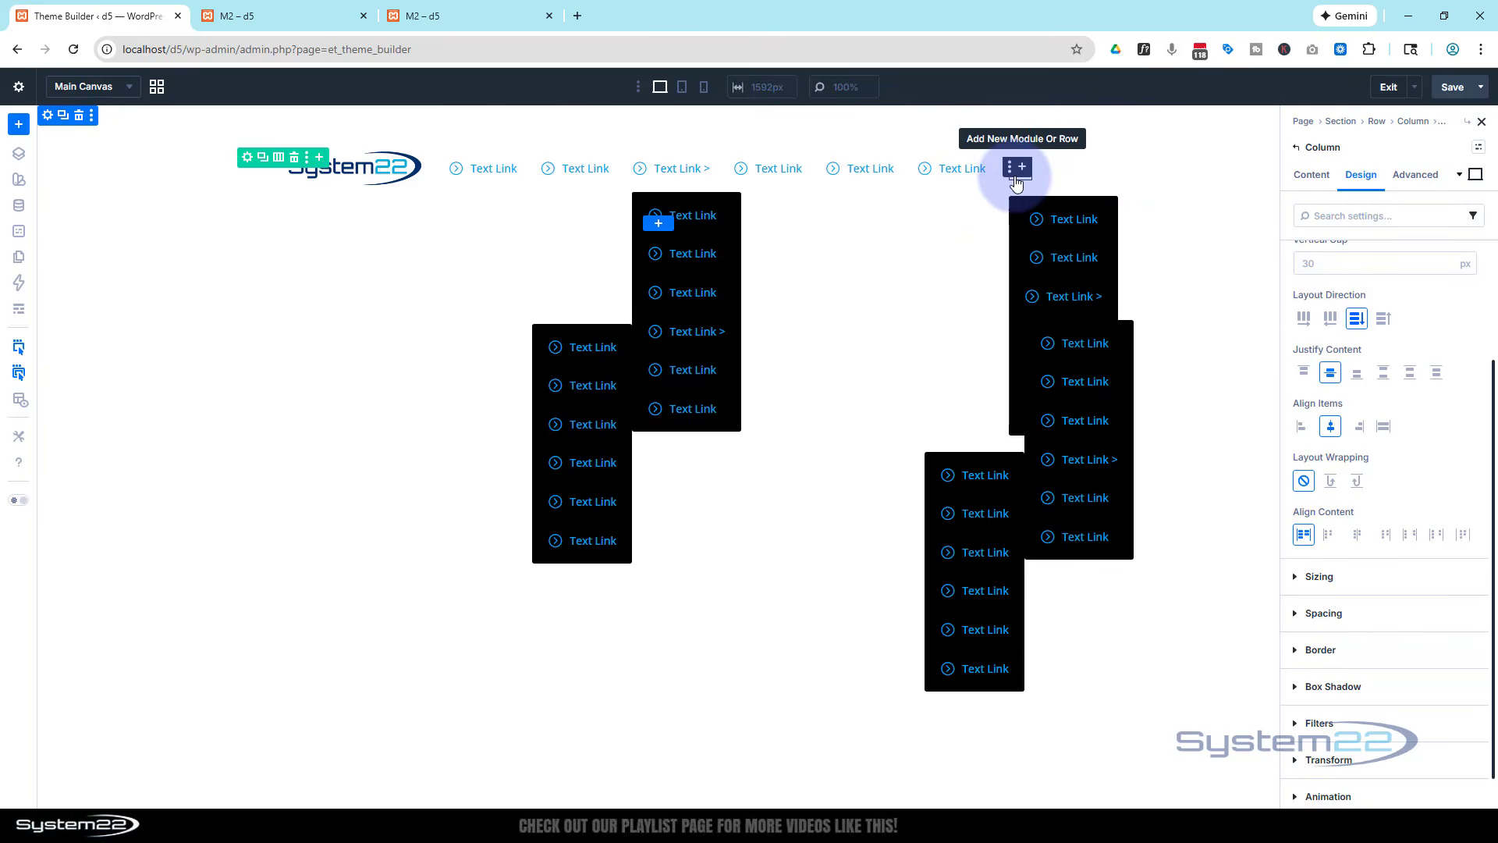
Set the alignment of the hamburger icon's dropdown to End.
left_click(1015, 177)
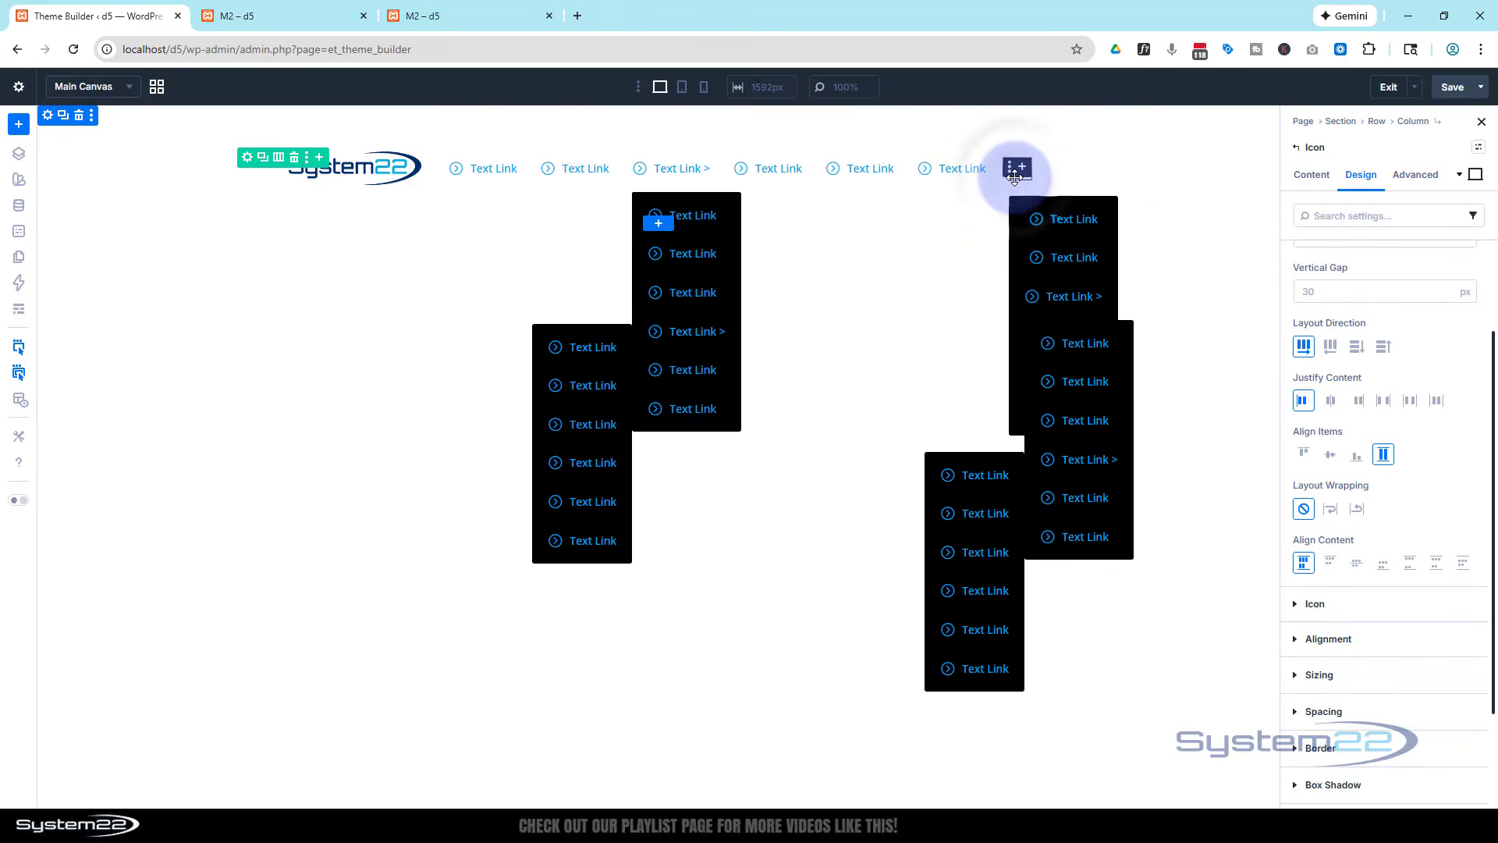
left_click(1312, 174)
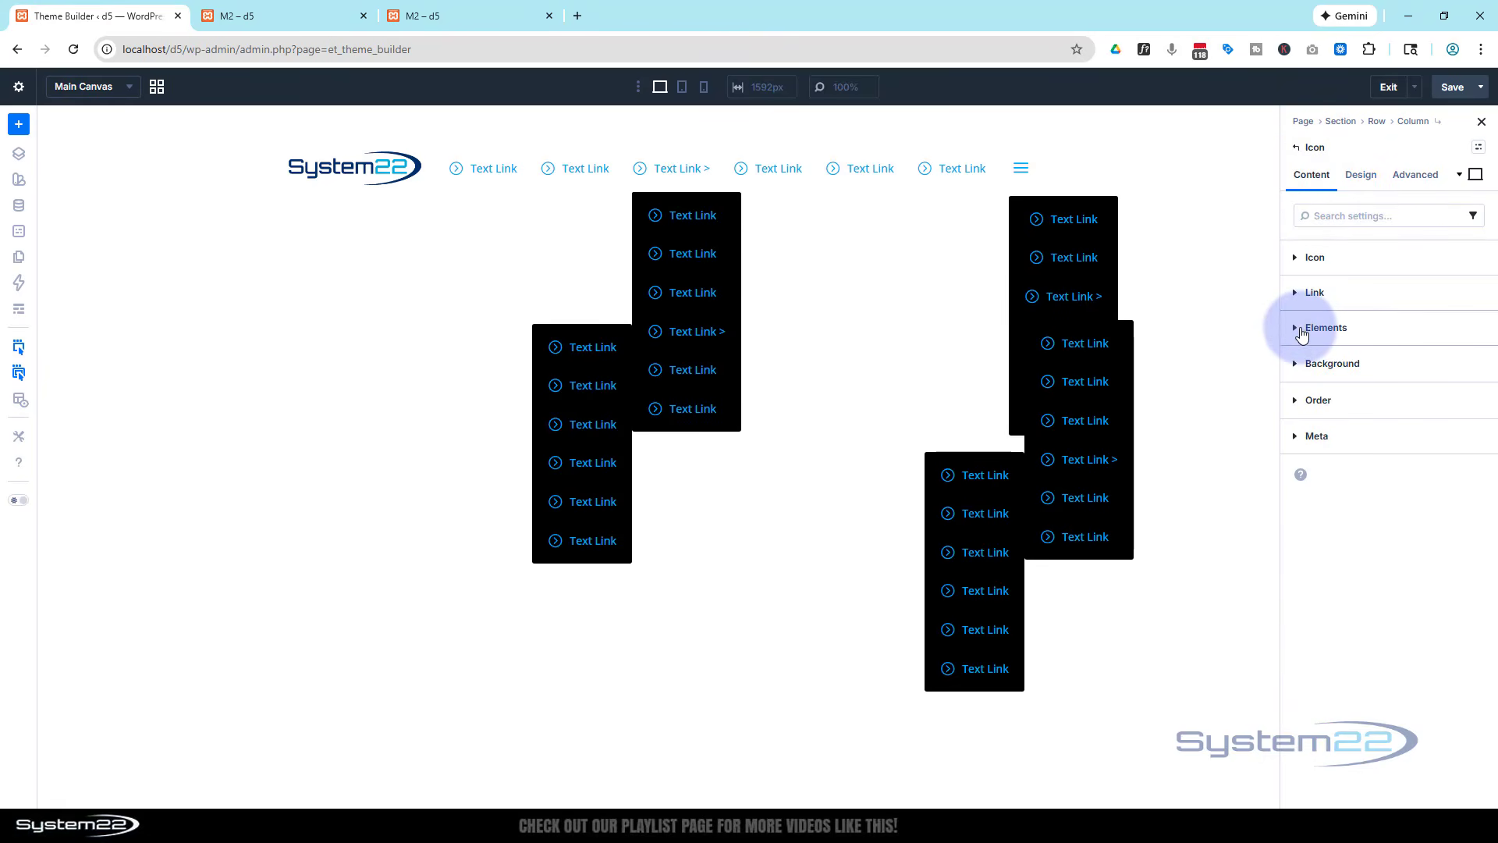
left_click(1308, 329)
left_click(1434, 359)
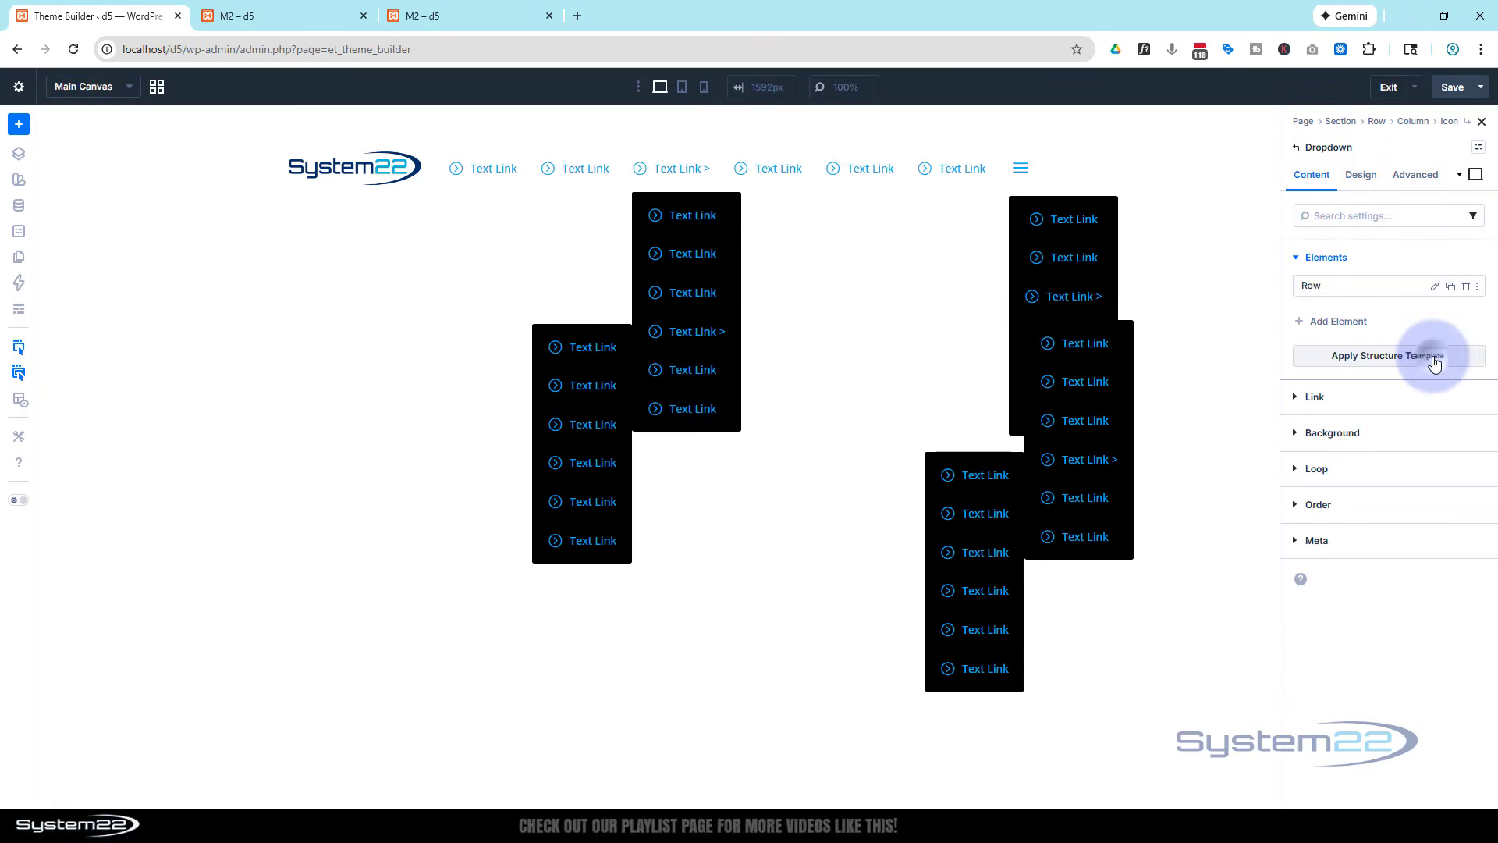
left_click(1368, 175)
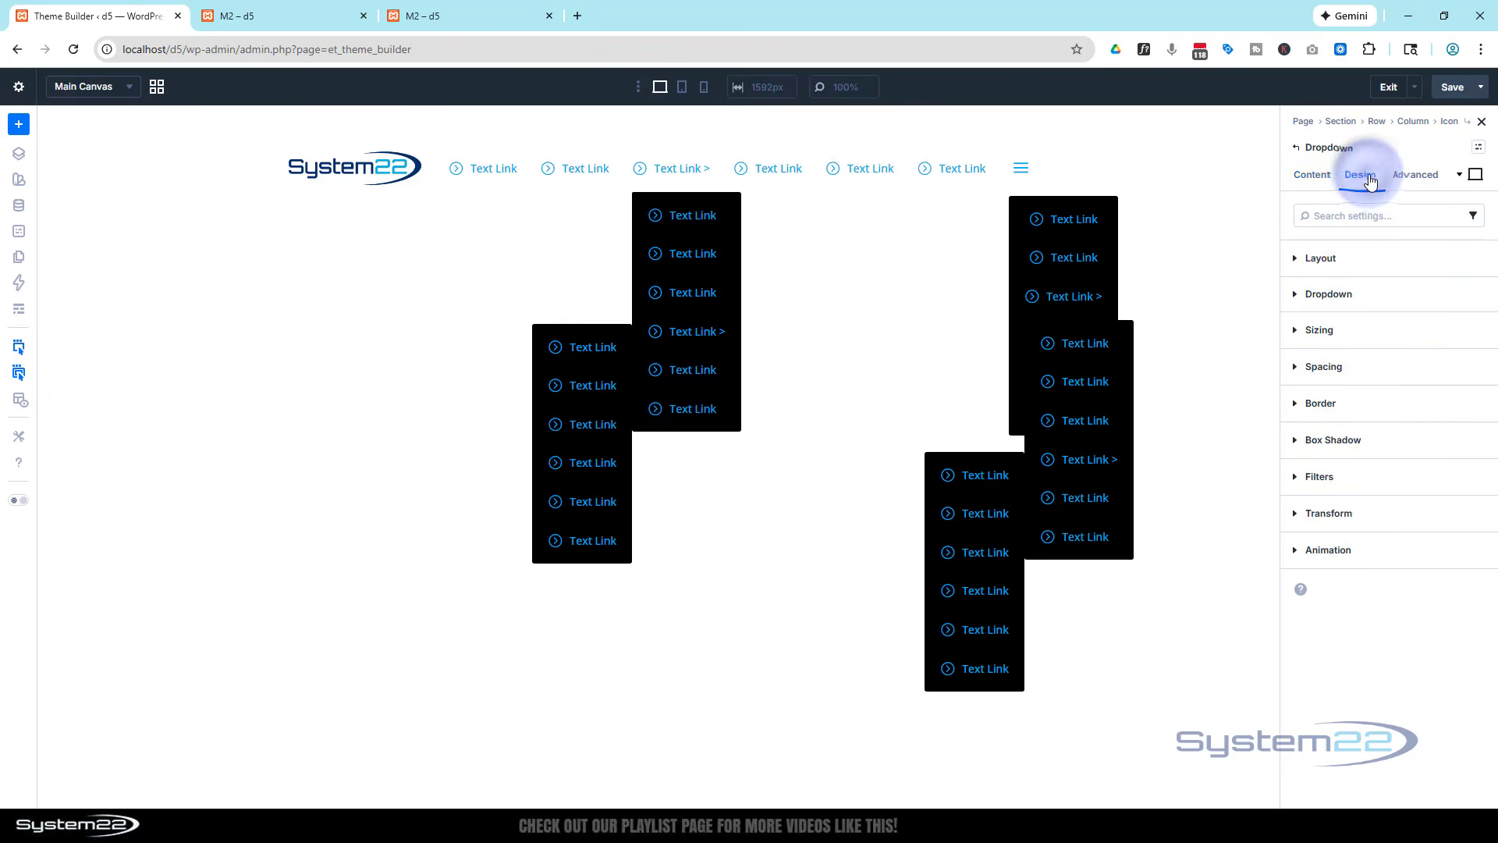
left_click(1374, 294)
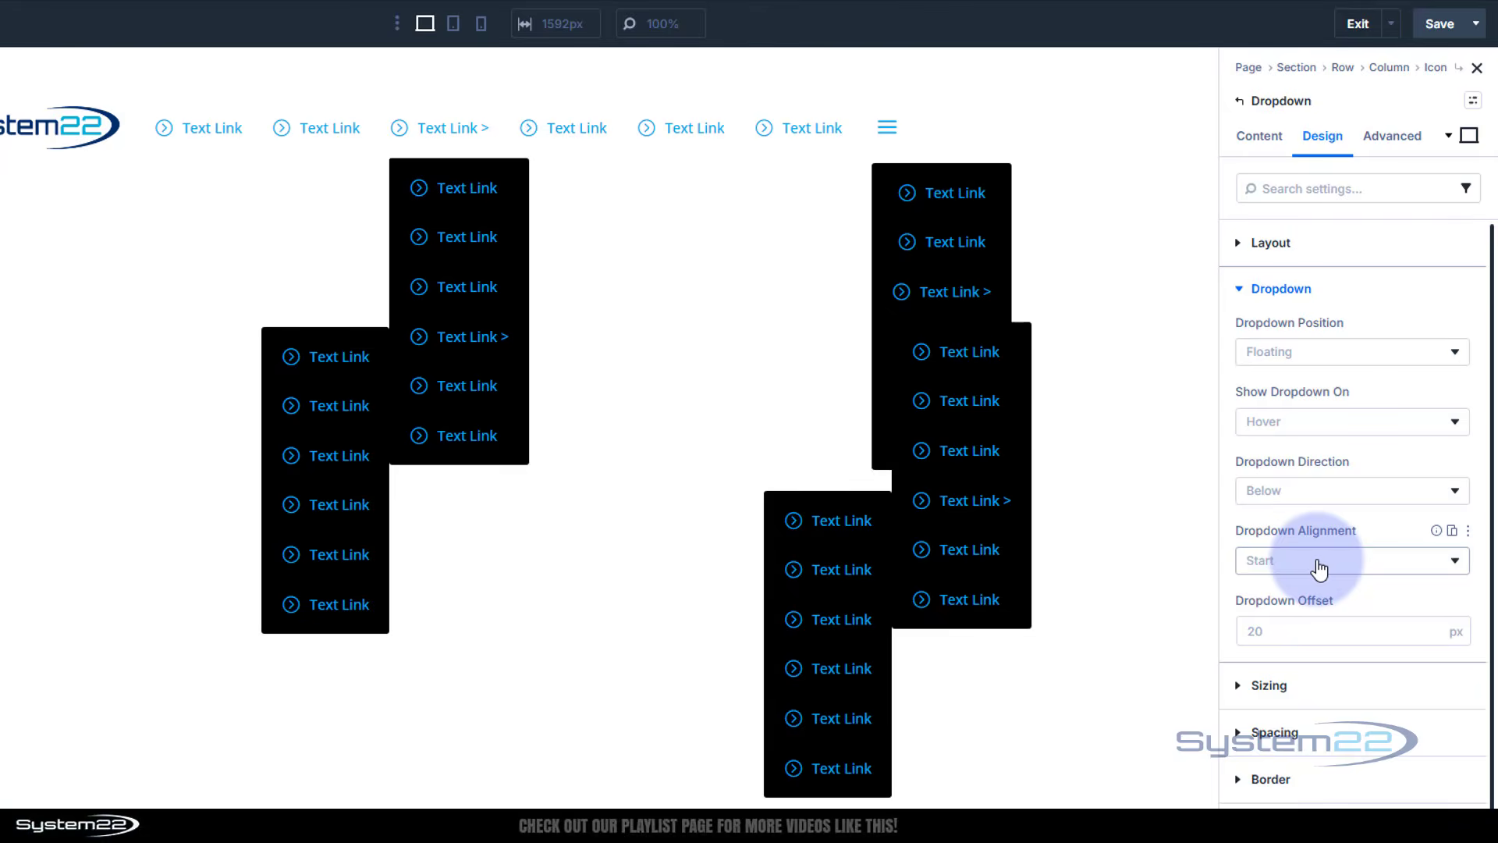
left_click(1319, 568)
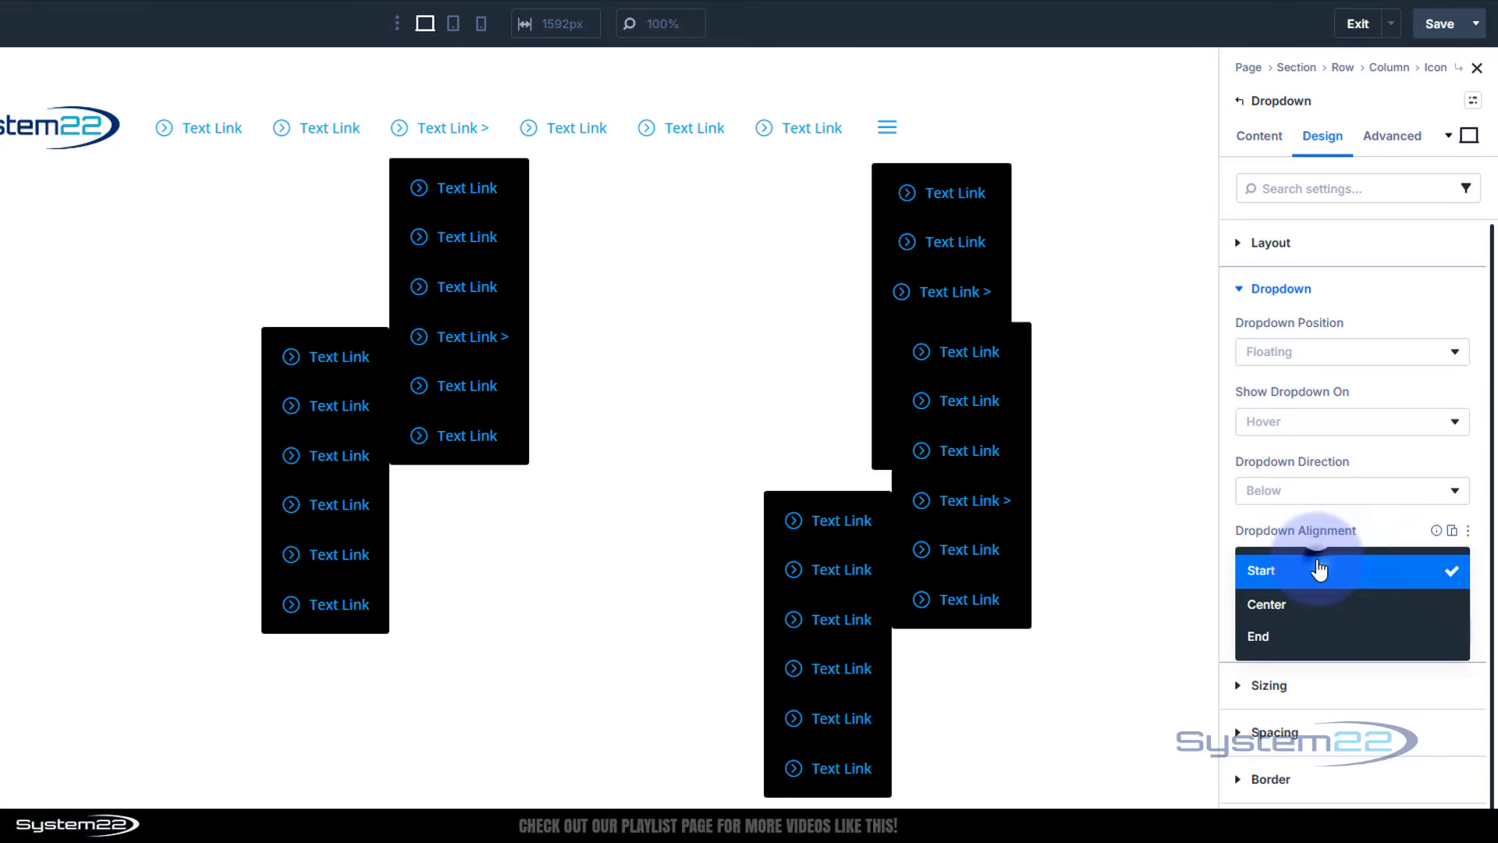
left_click(1302, 637)
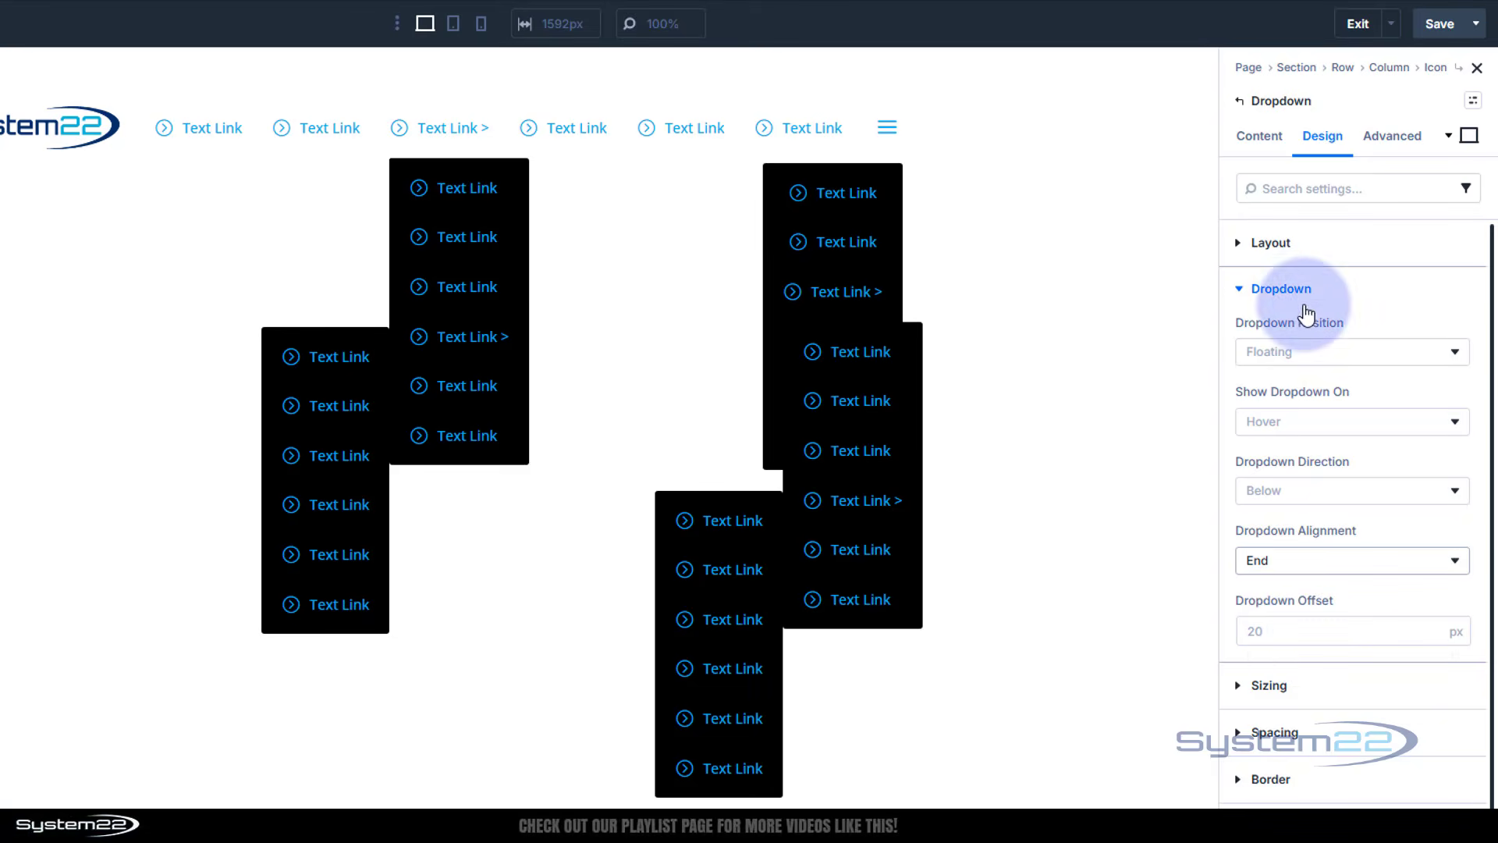
Set the dropdown direction to Left for the dropdown nested in the third link of the hamburger menu.
left_click(1258, 136)
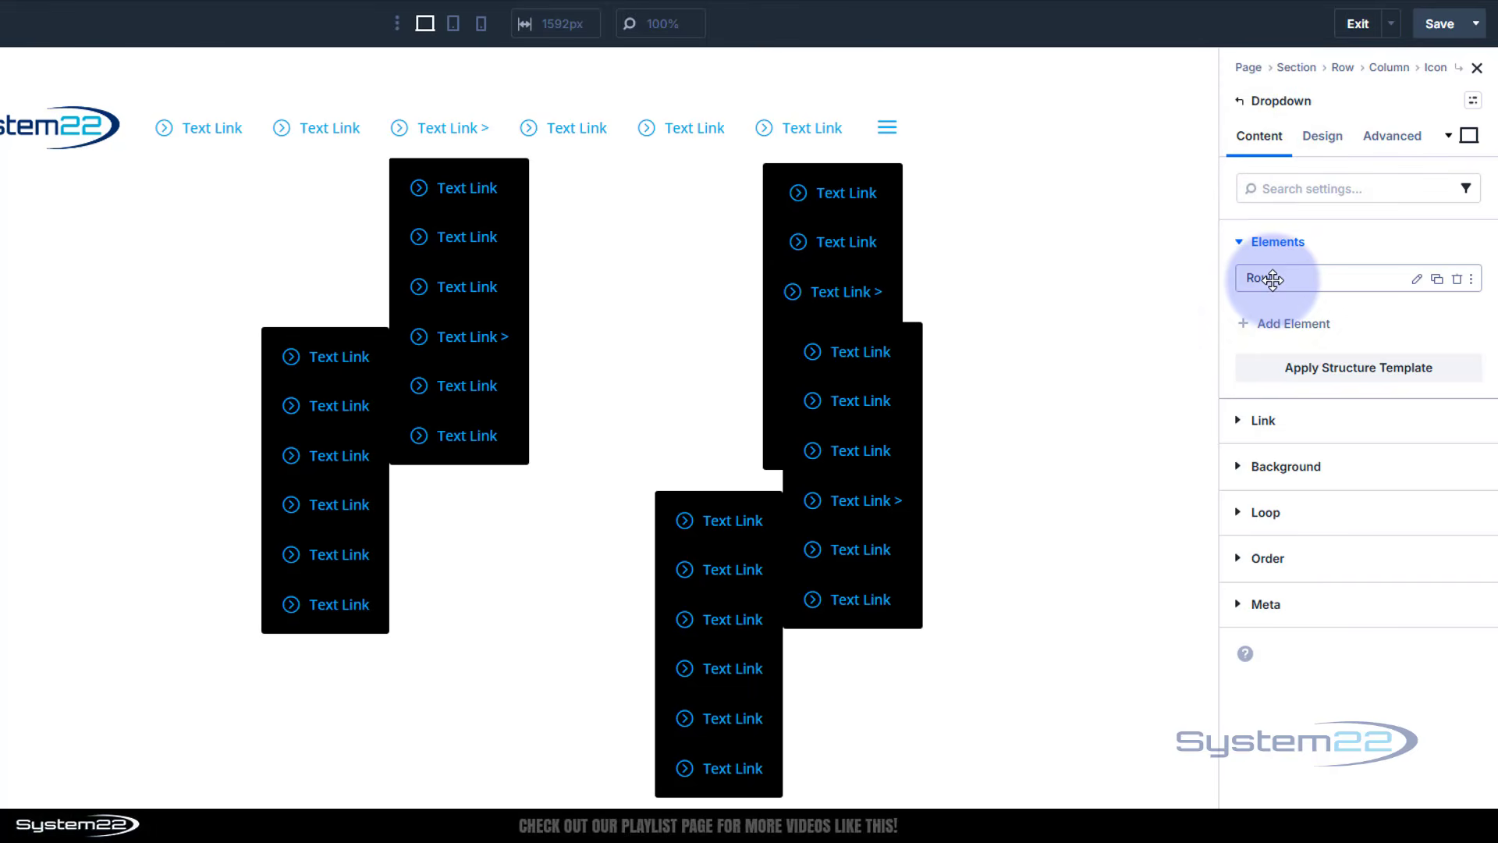
left_click(1415, 281)
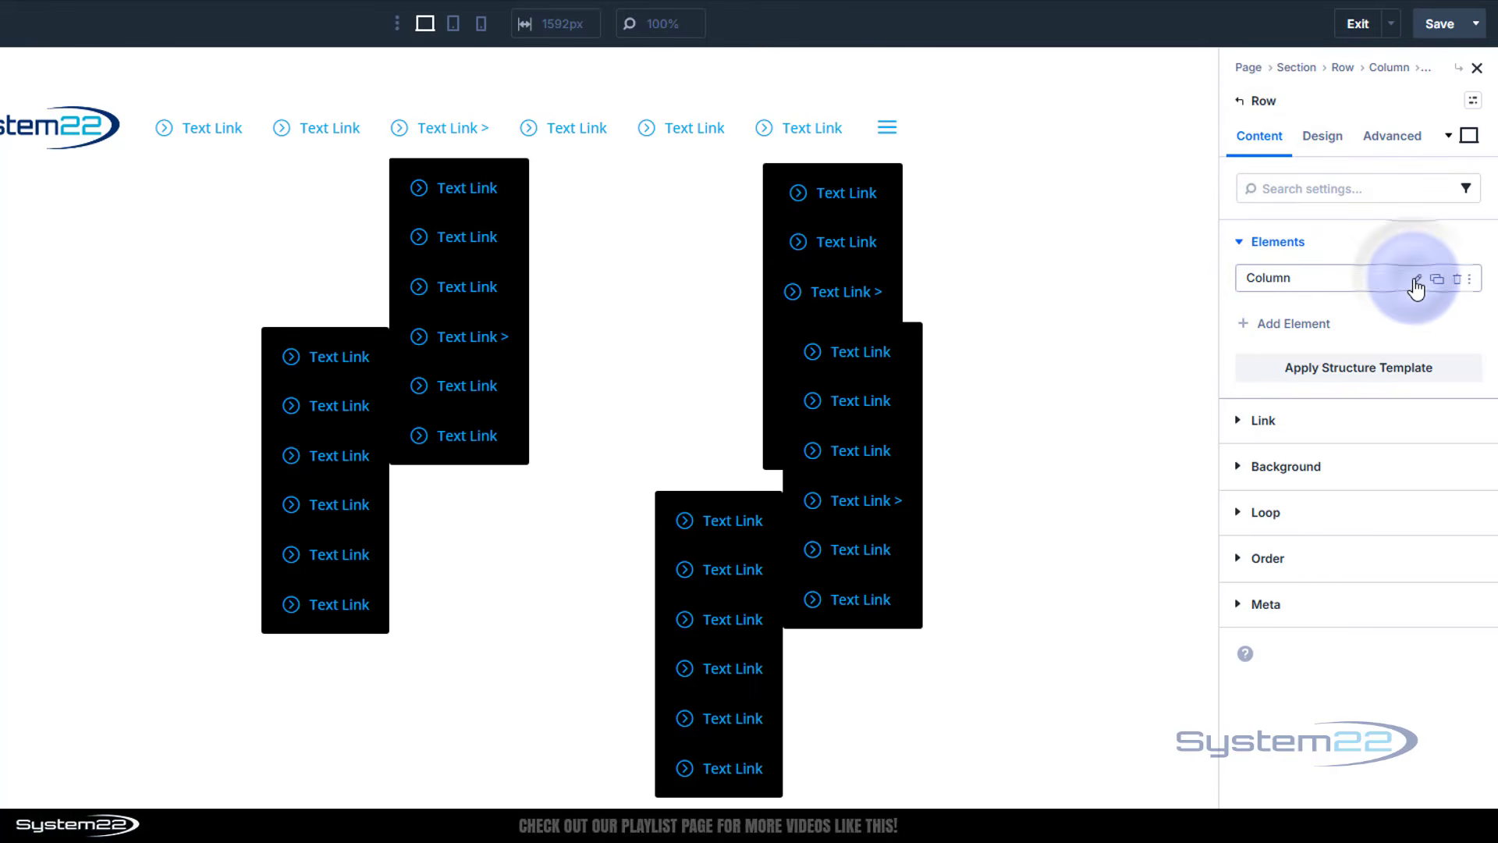
left_click(1415, 281)
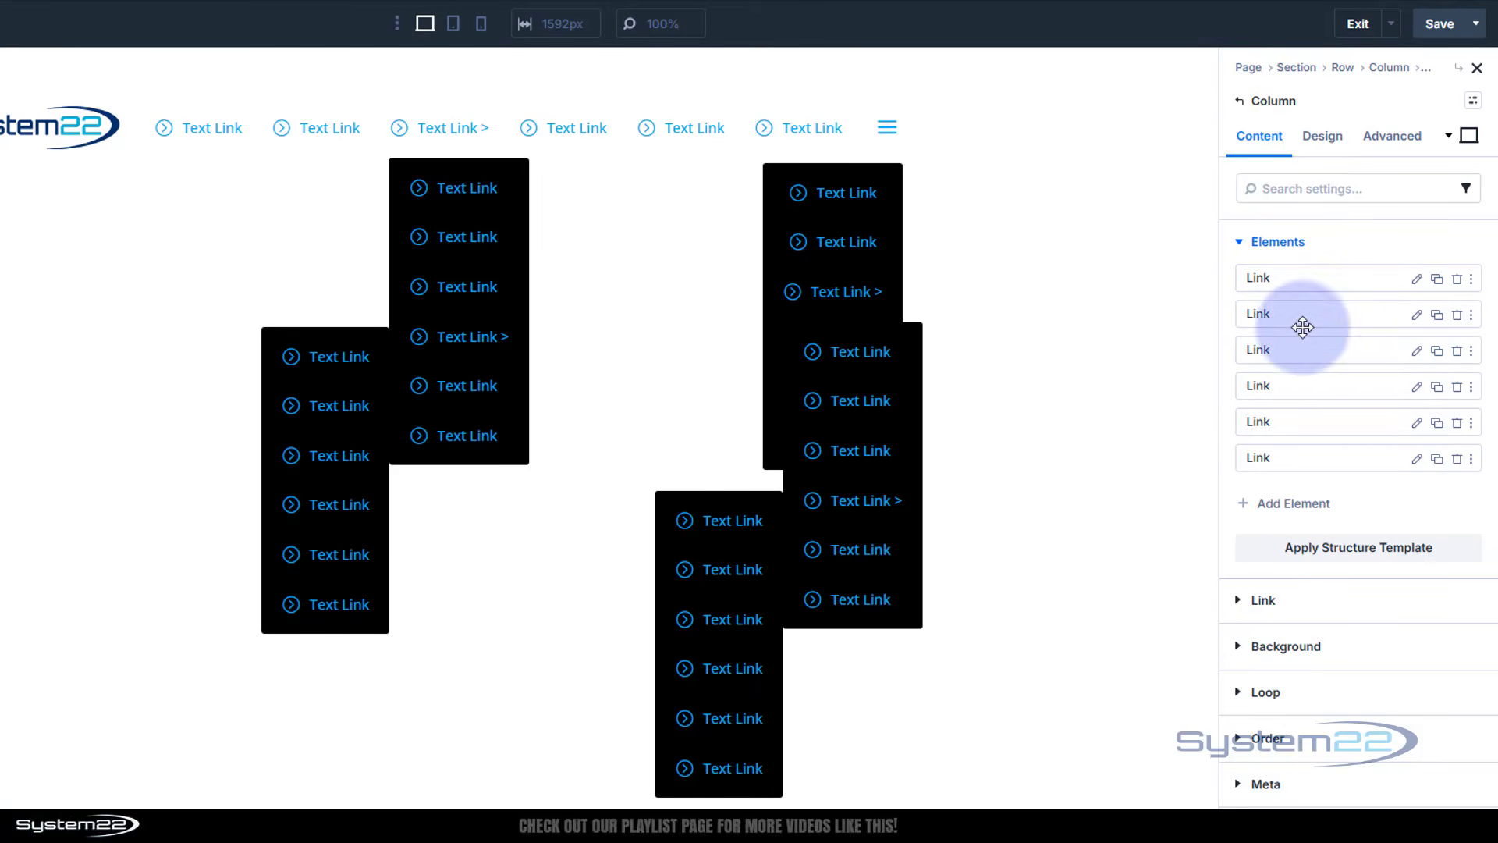
left_click(1418, 354)
left_click(1246, 380)
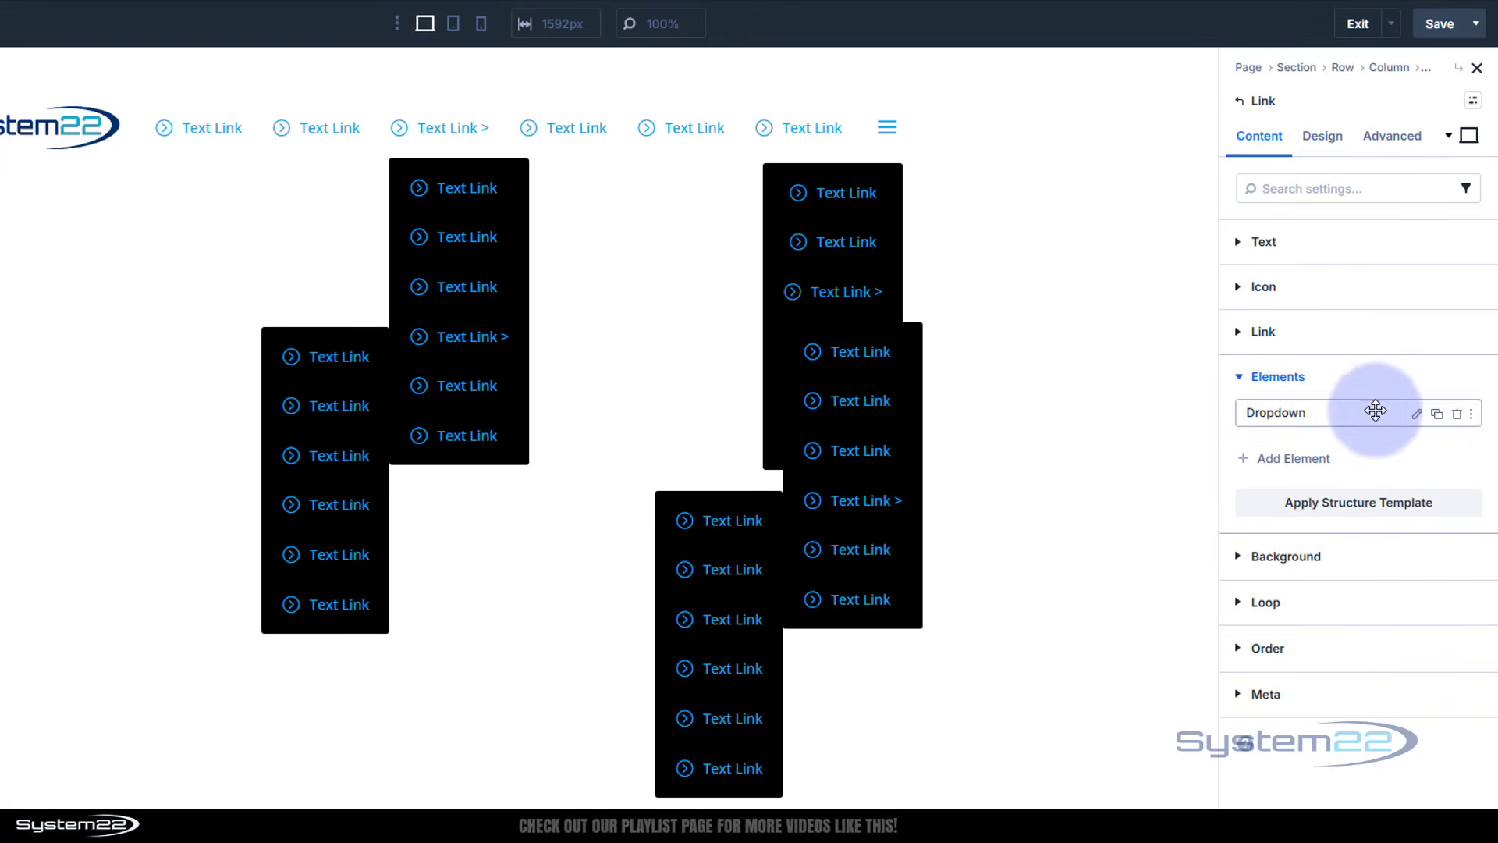
left_click(1417, 414)
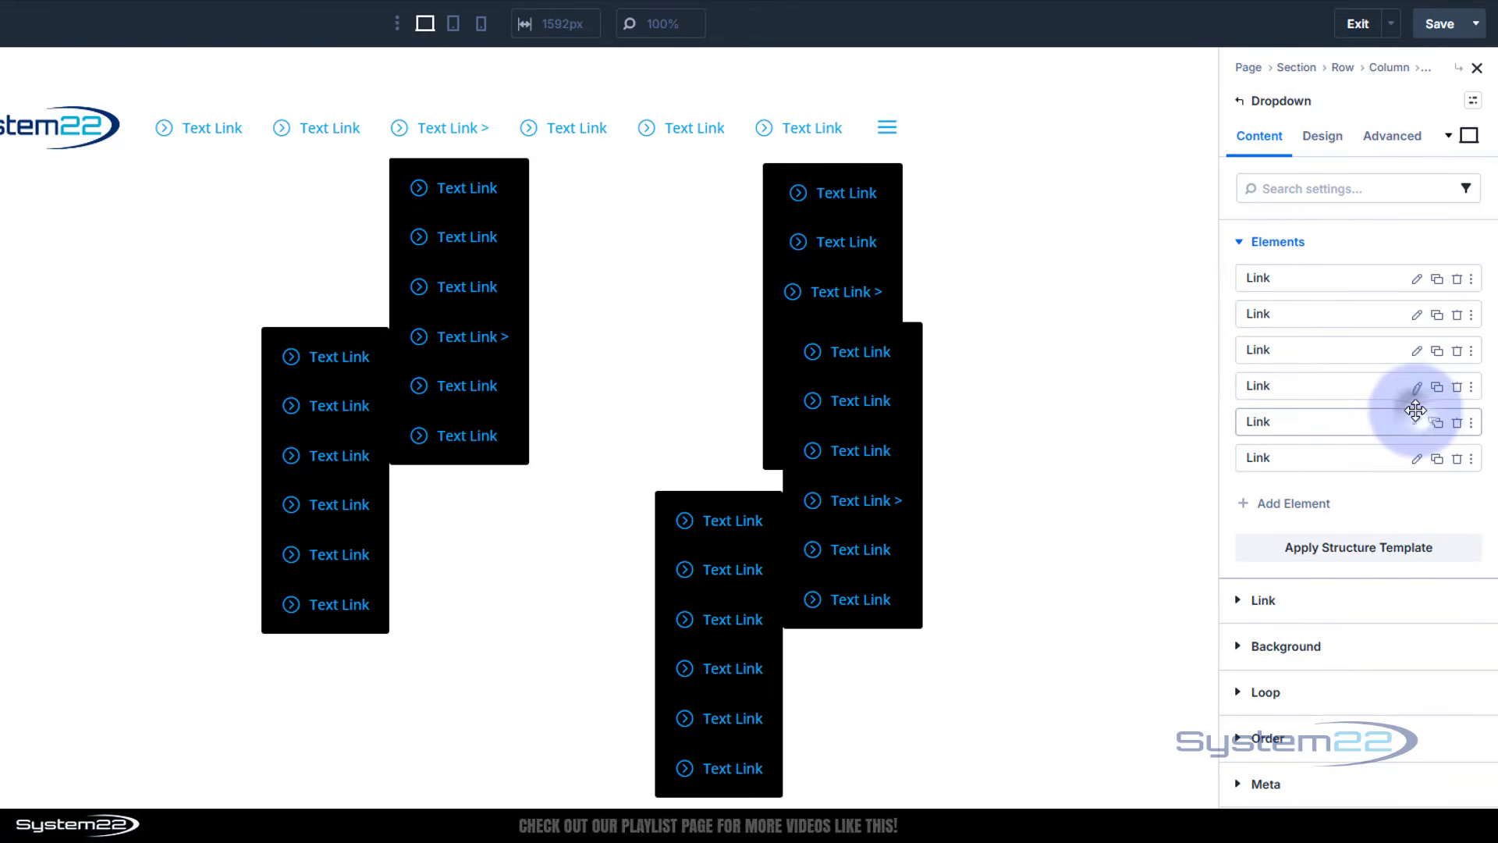
left_click(1330, 142)
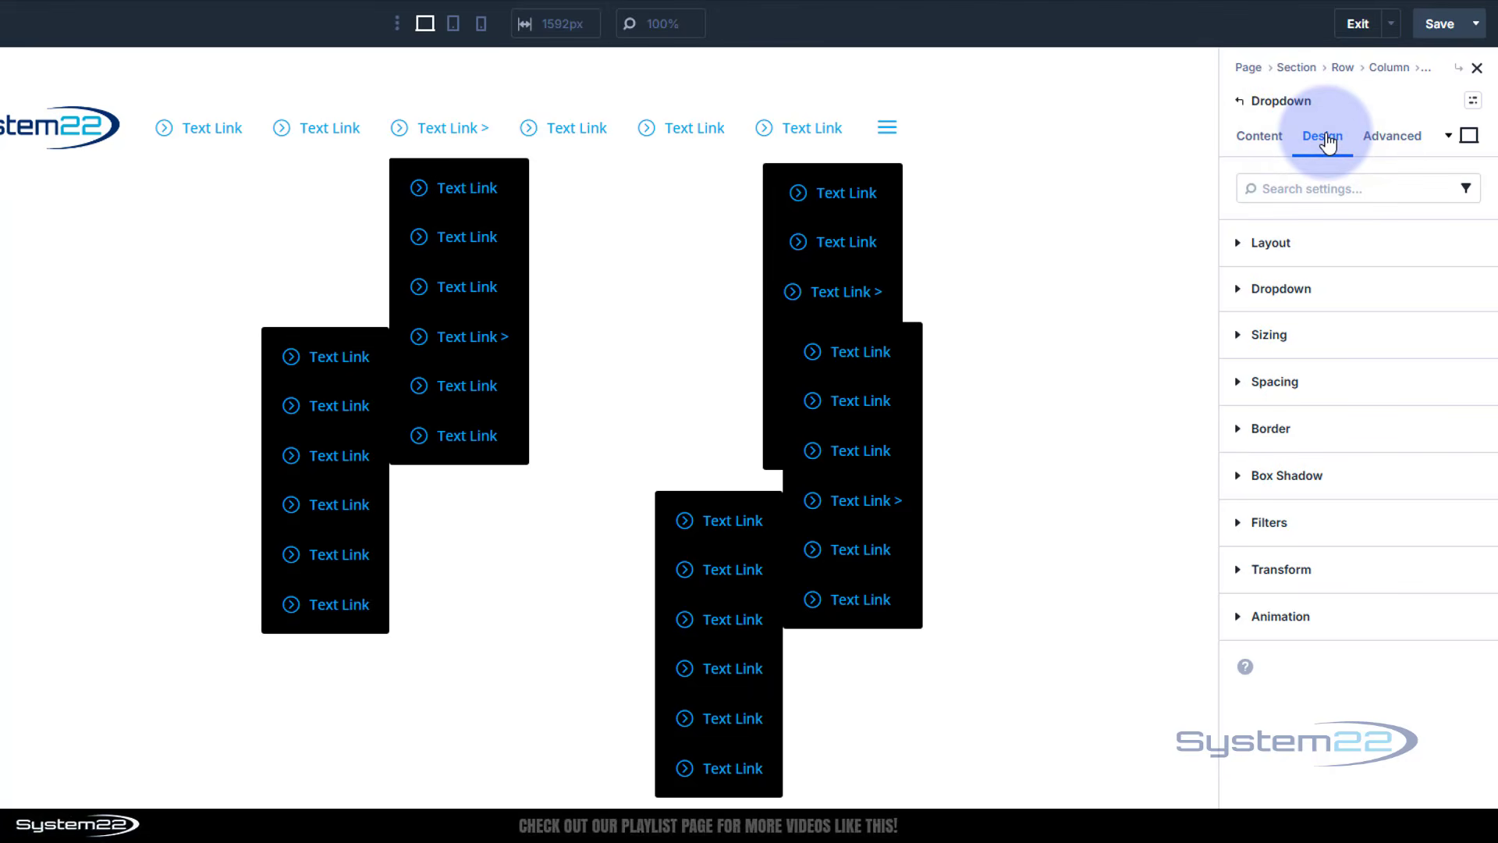
left_click(1296, 291)
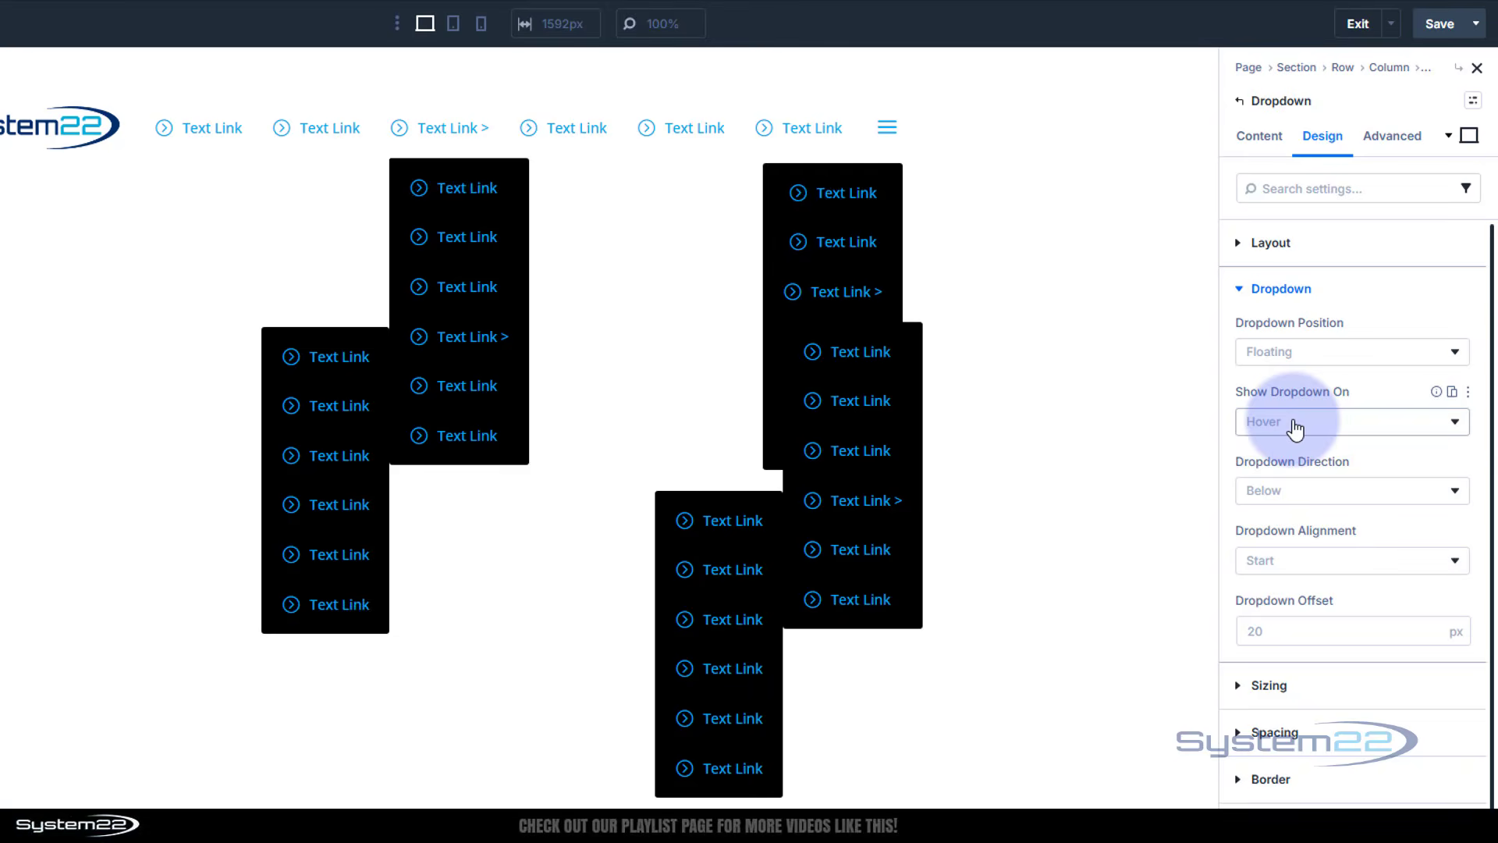
left_click(1305, 493)
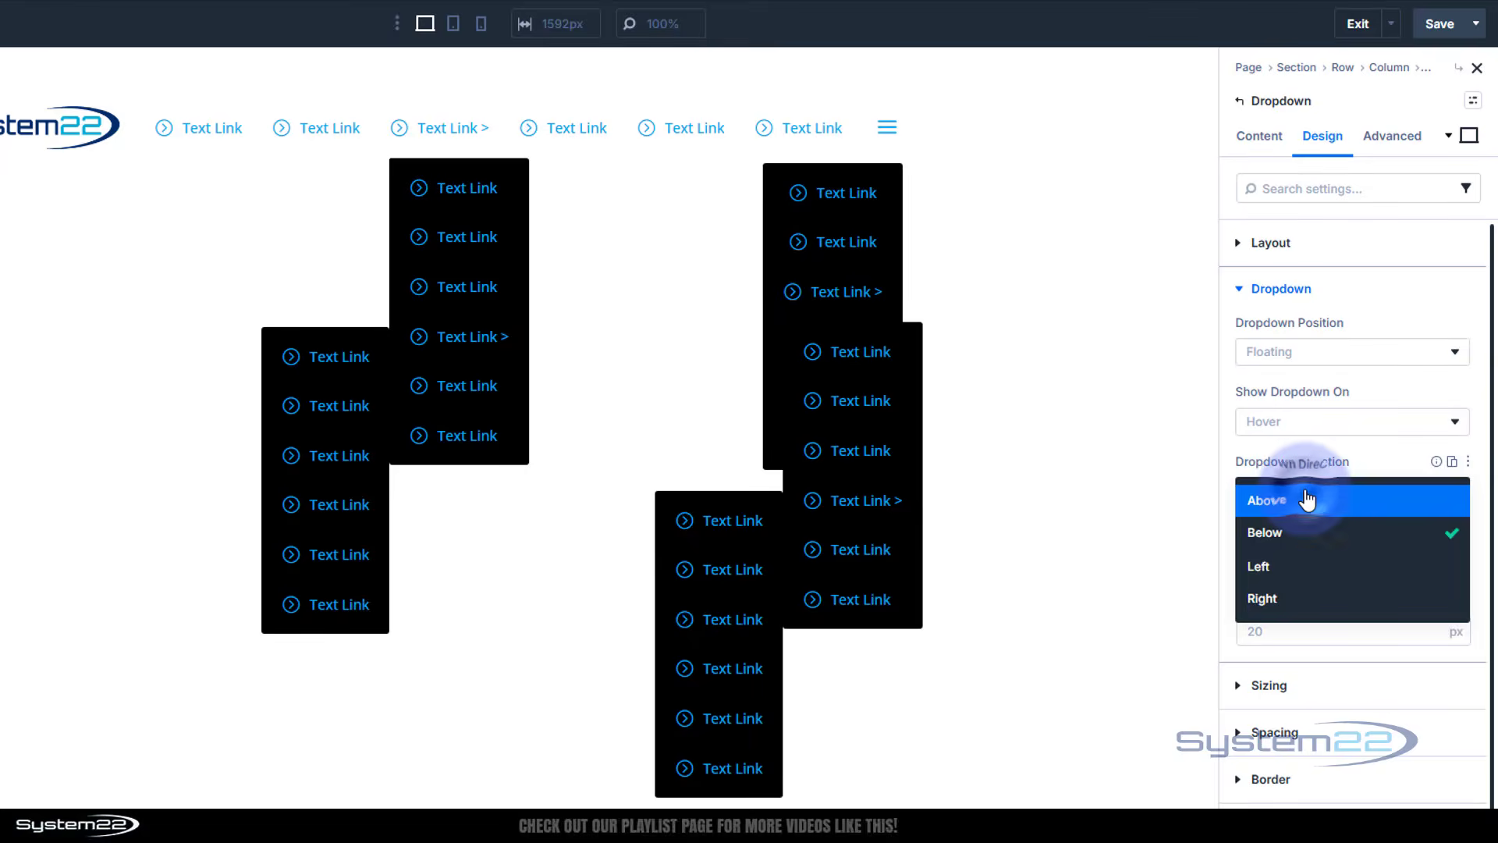
left_click(1301, 568)
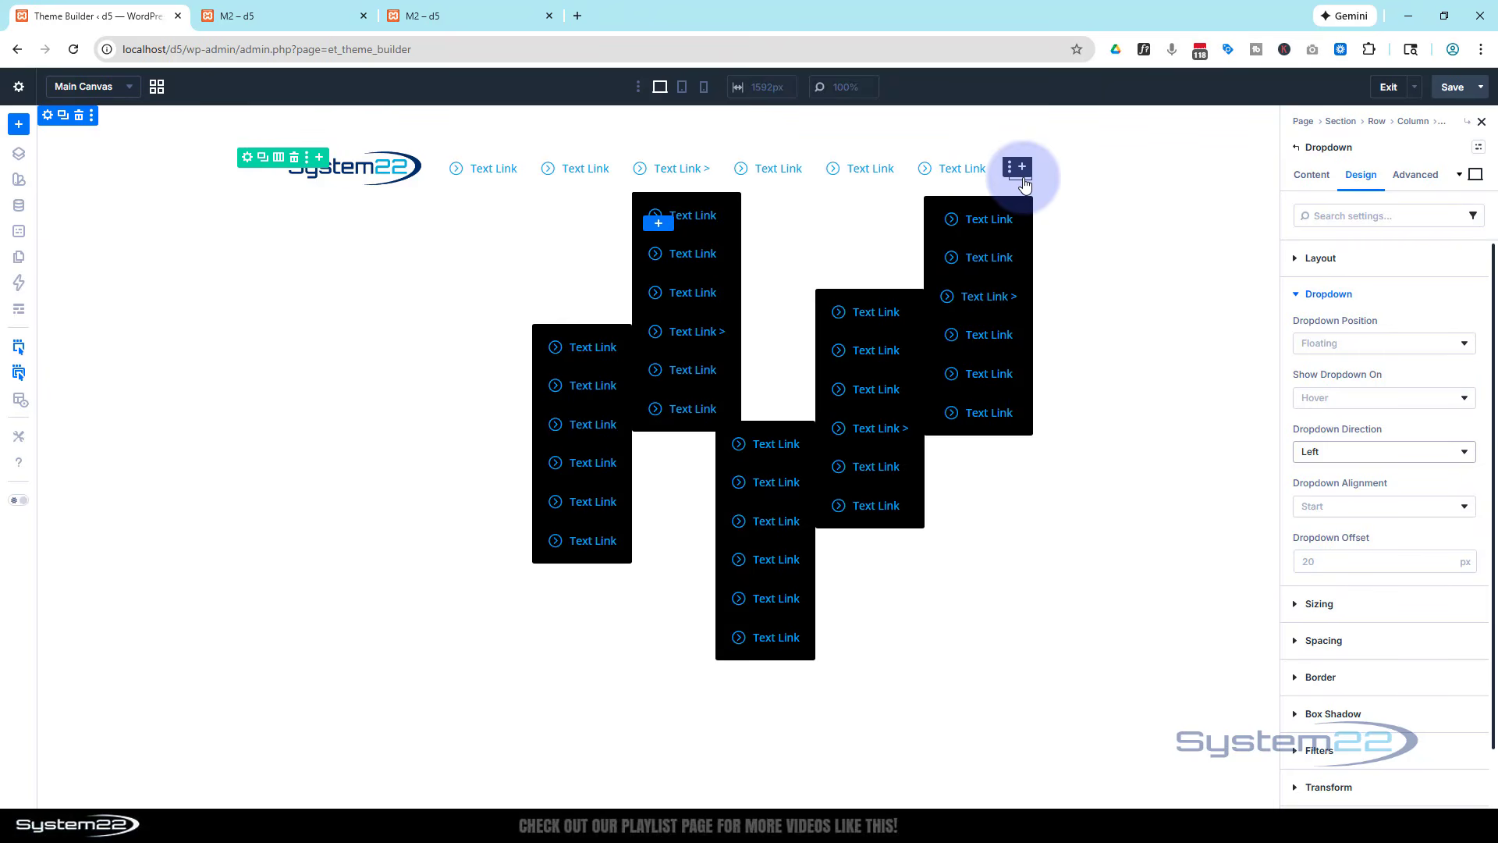
Disable the hamburger icon on desktop in its visibility settings.
left_click(1024, 184)
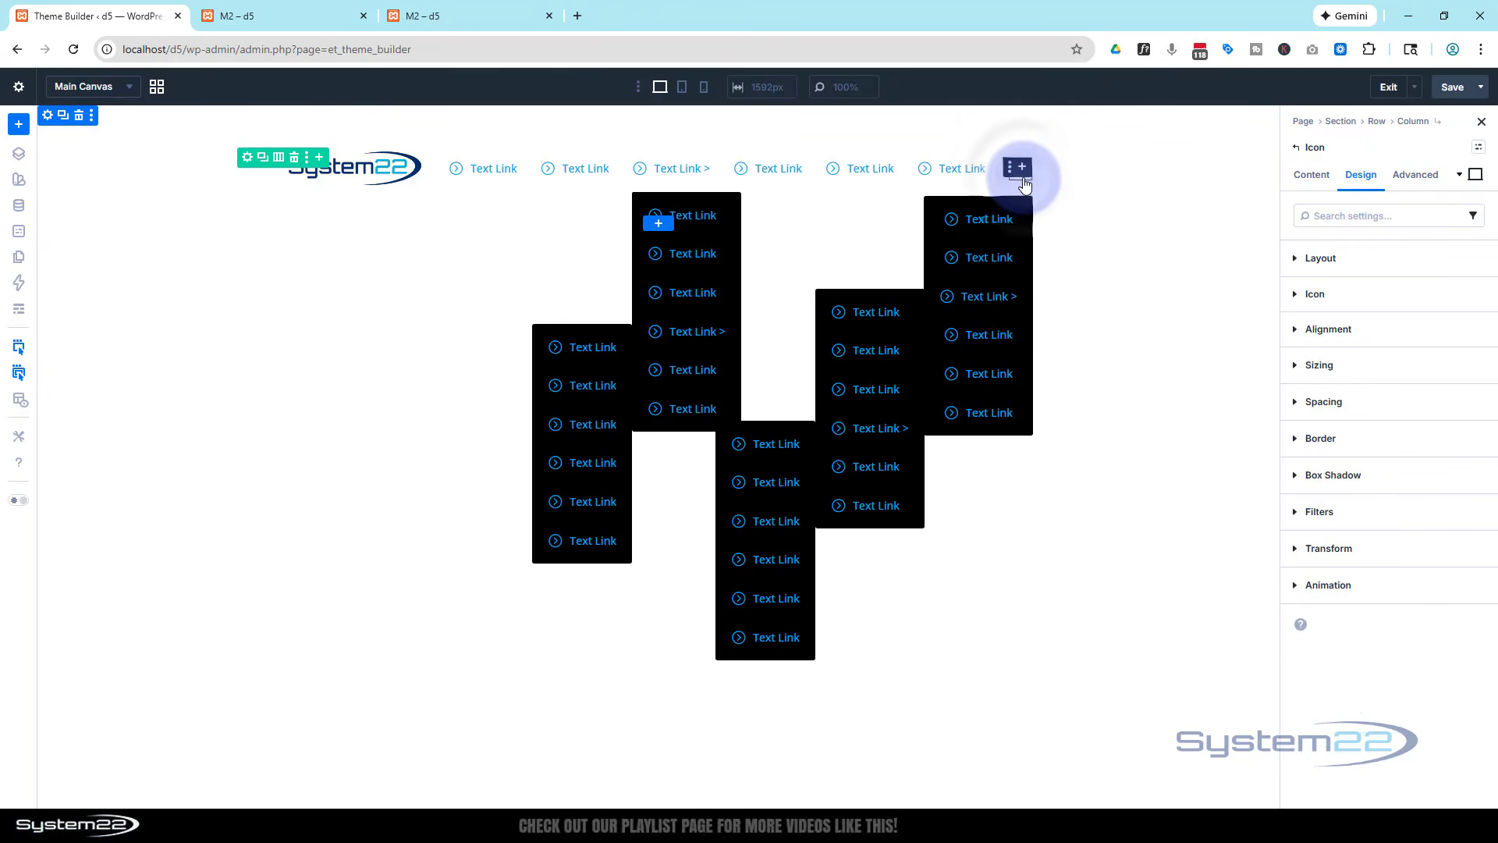
left_click(1412, 174)
left_click(1381, 439)
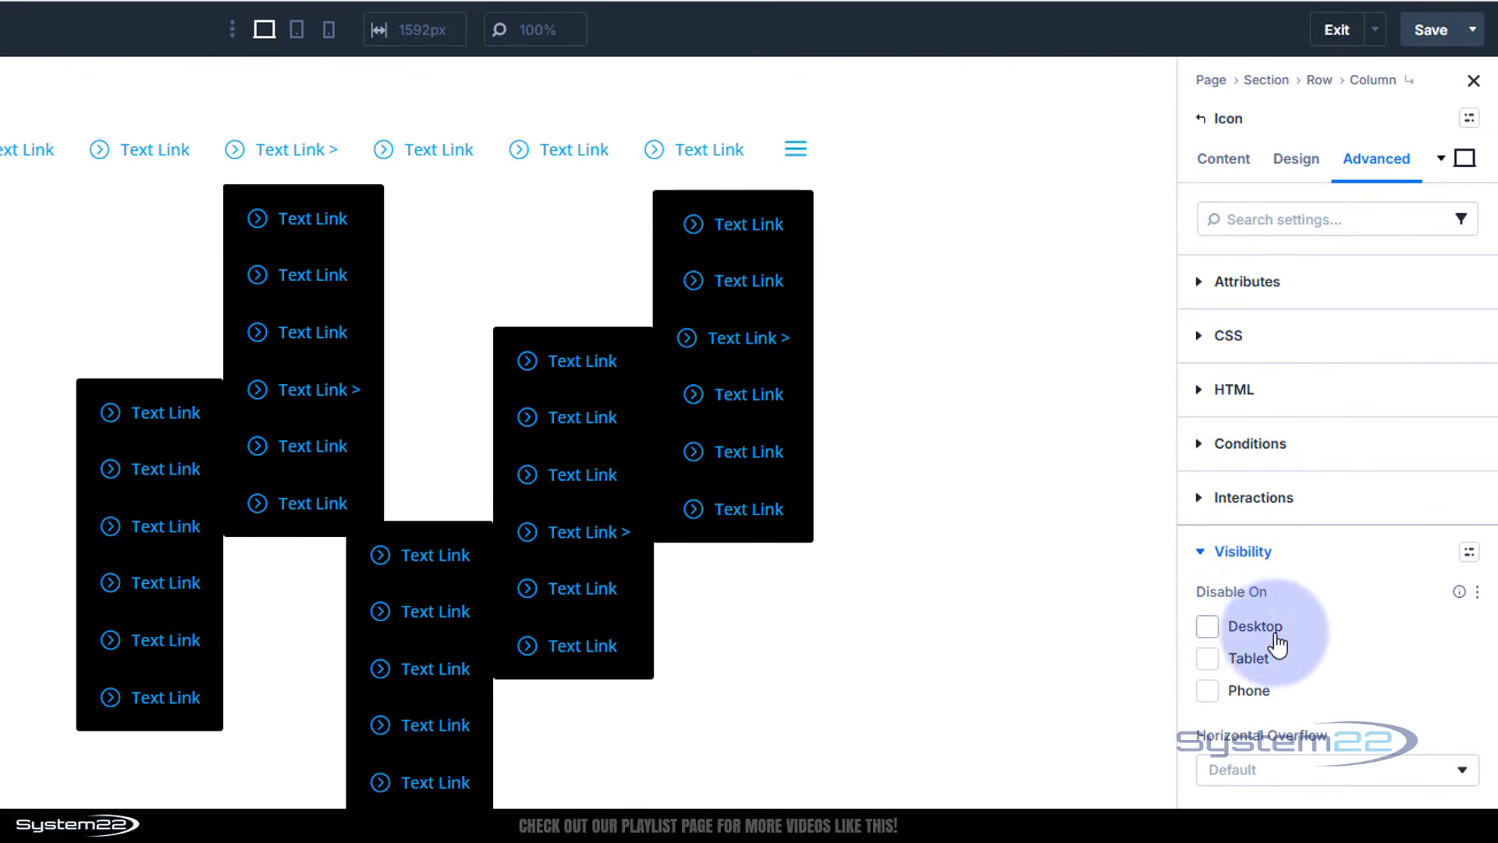
left_click(1205, 632)
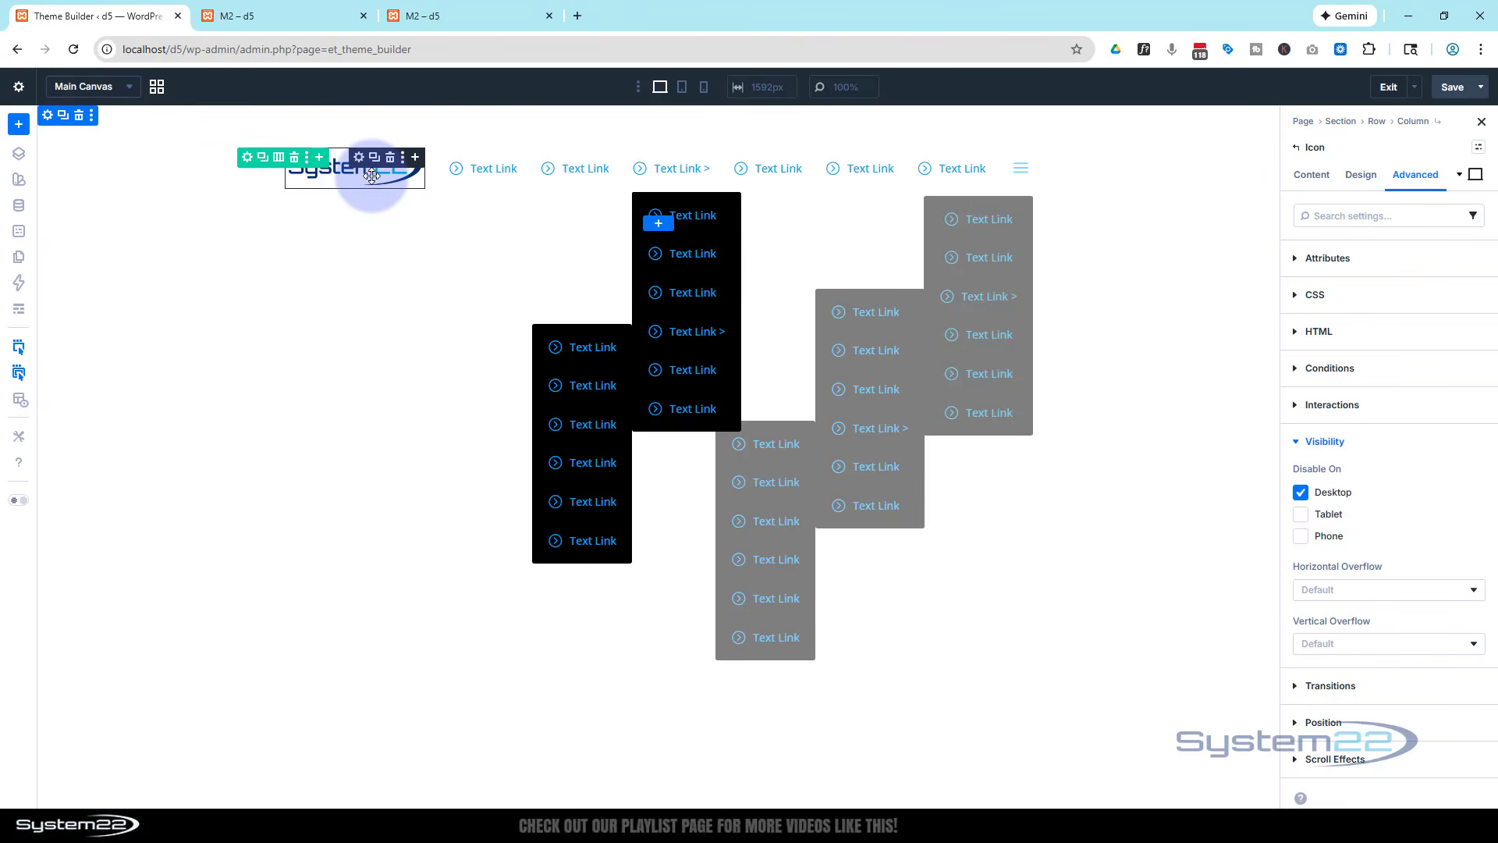
Disable the first three text links in the header row on tablet and phone.
left_click(473, 170)
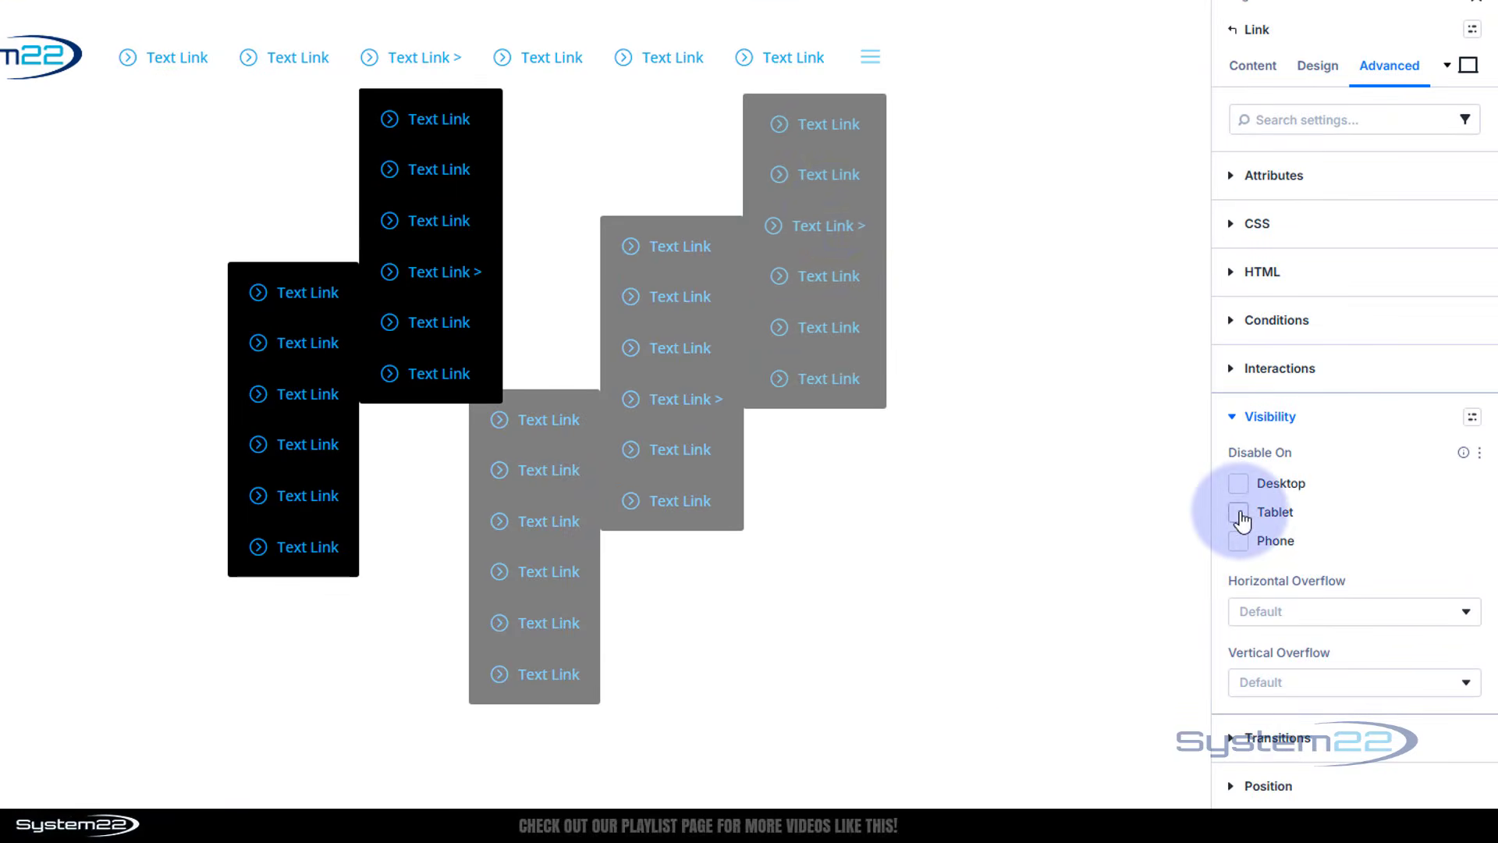
left_click(1239, 541)
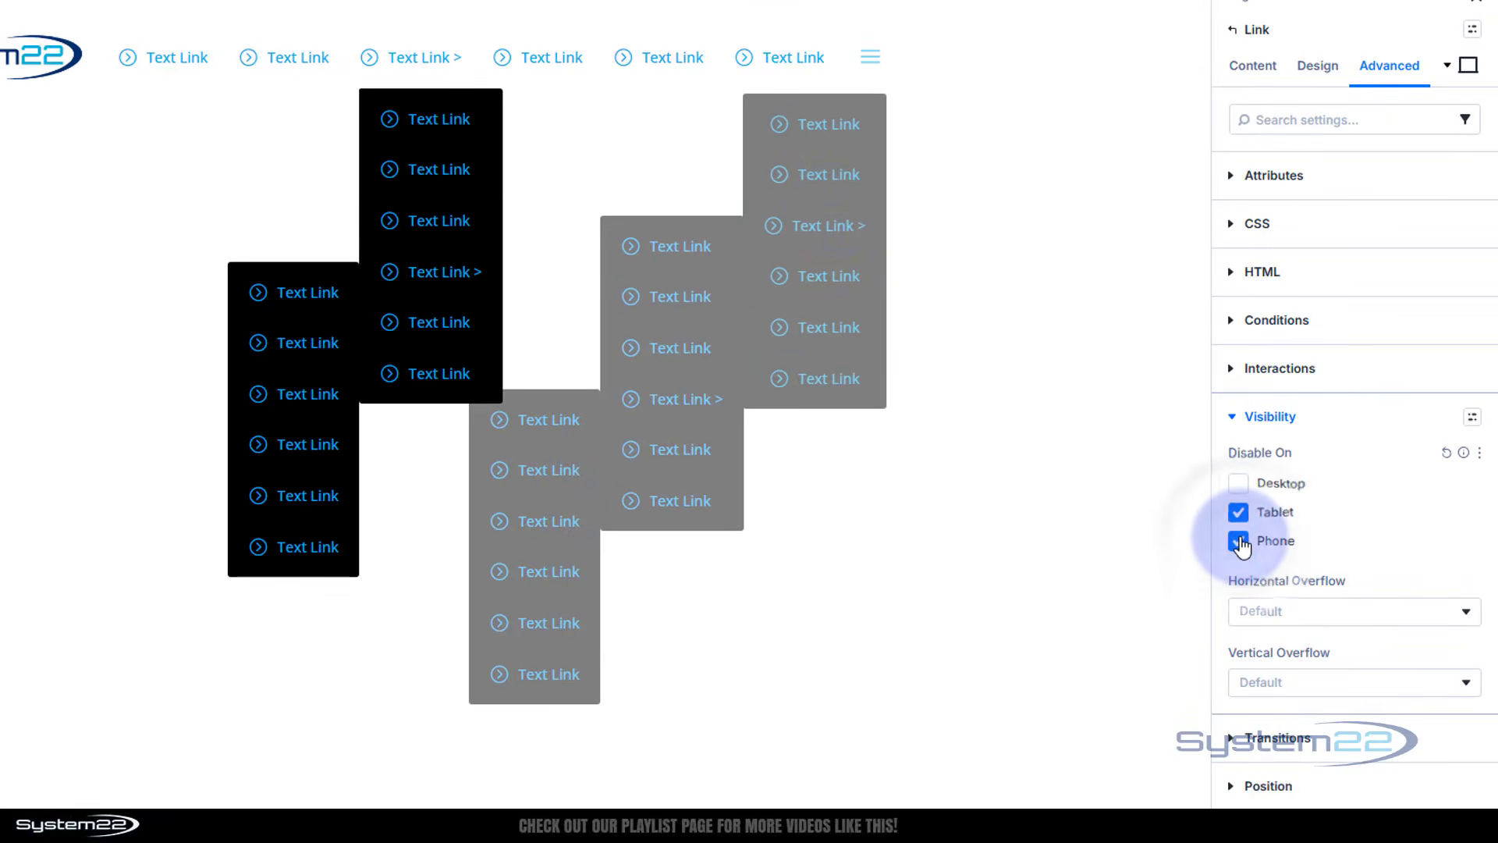
left_click(266, 59)
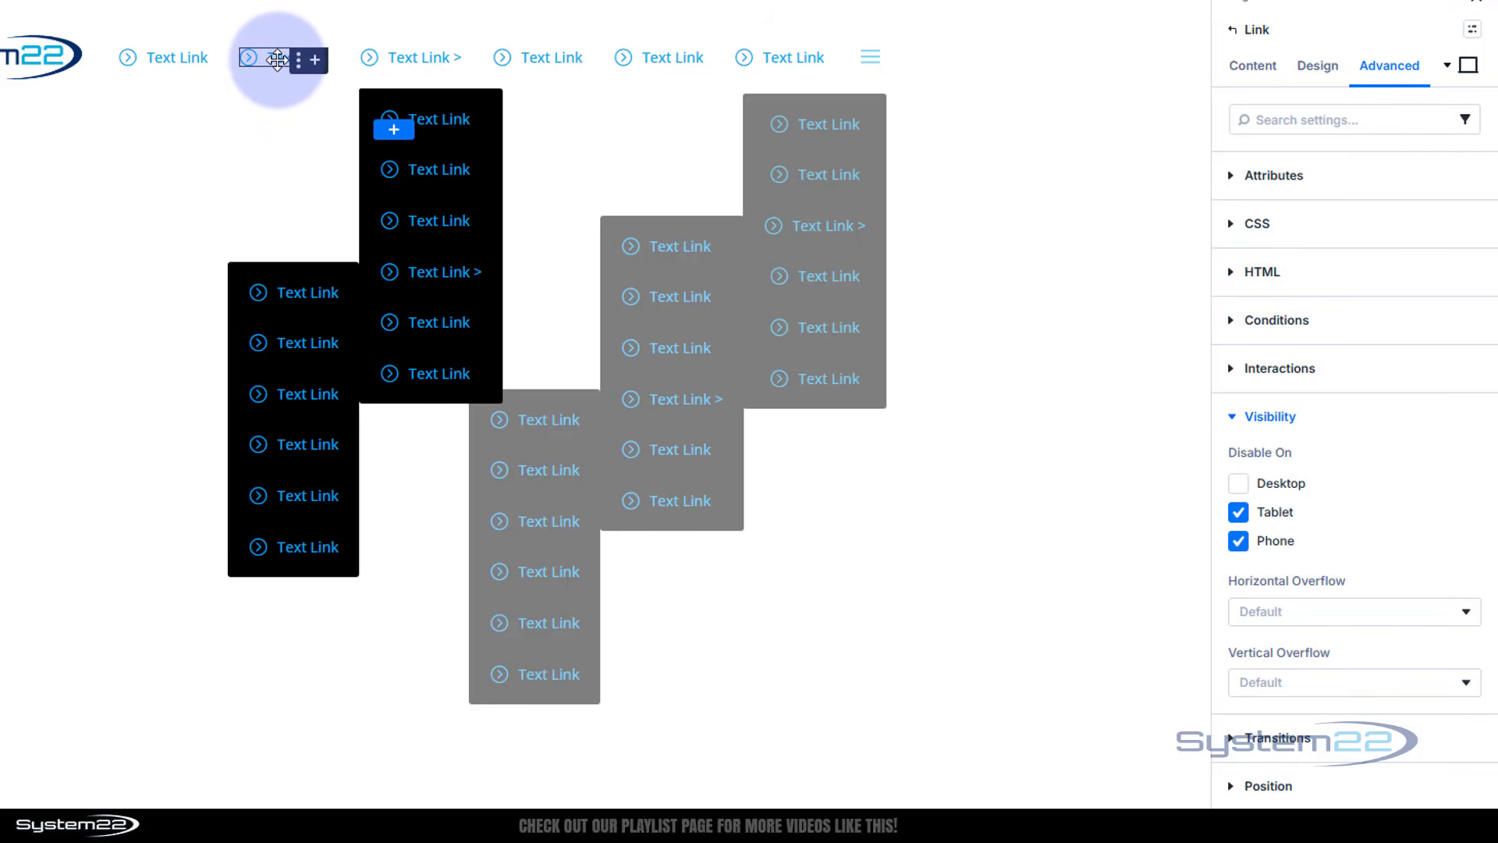
left_click(1238, 512)
left_click(1238, 541)
left_click(373, 58)
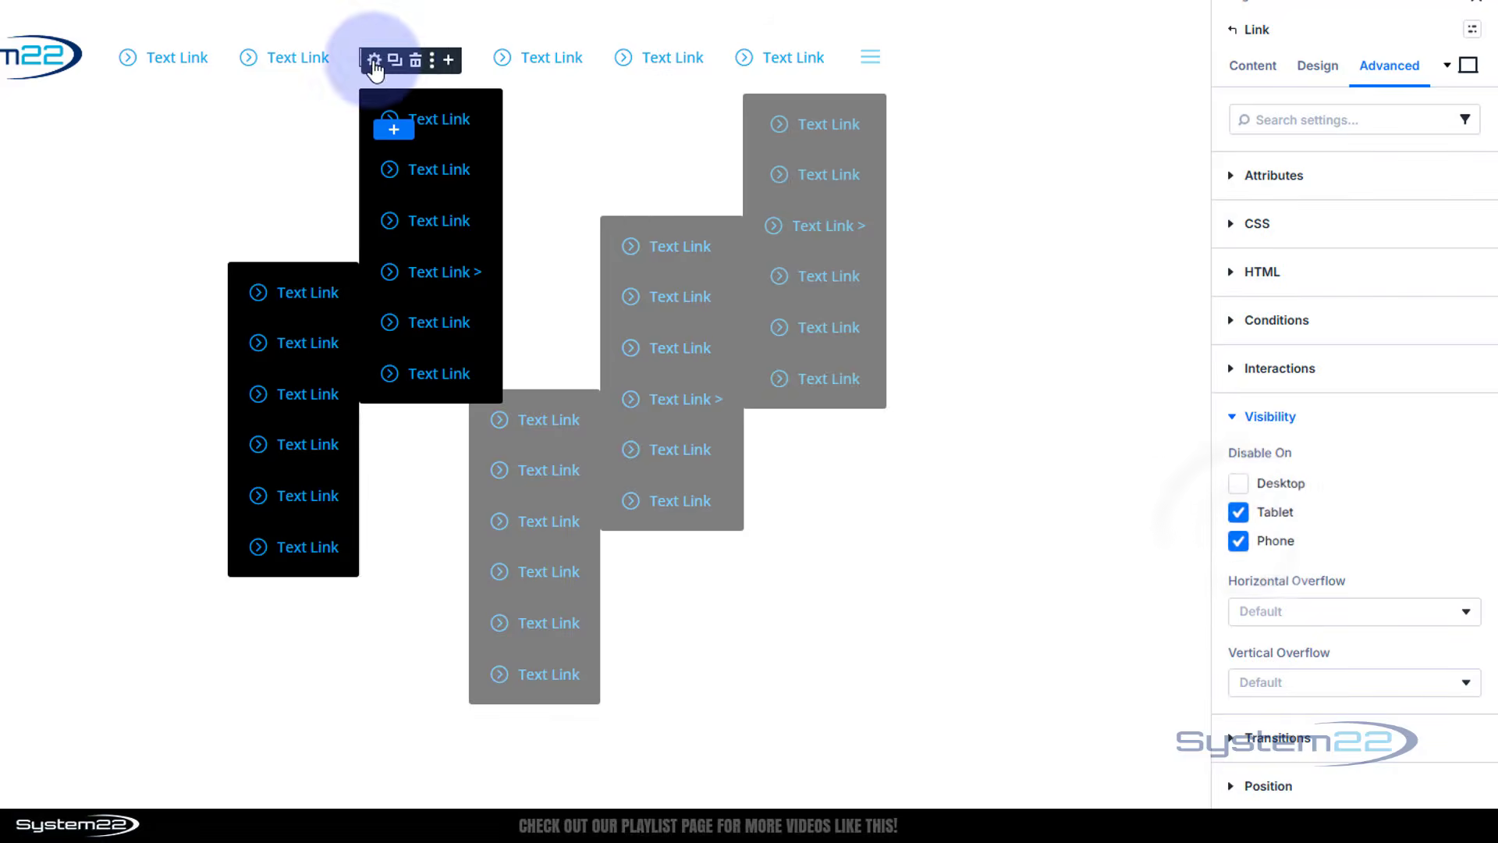
left_click(1238, 512)
left_click(1238, 540)
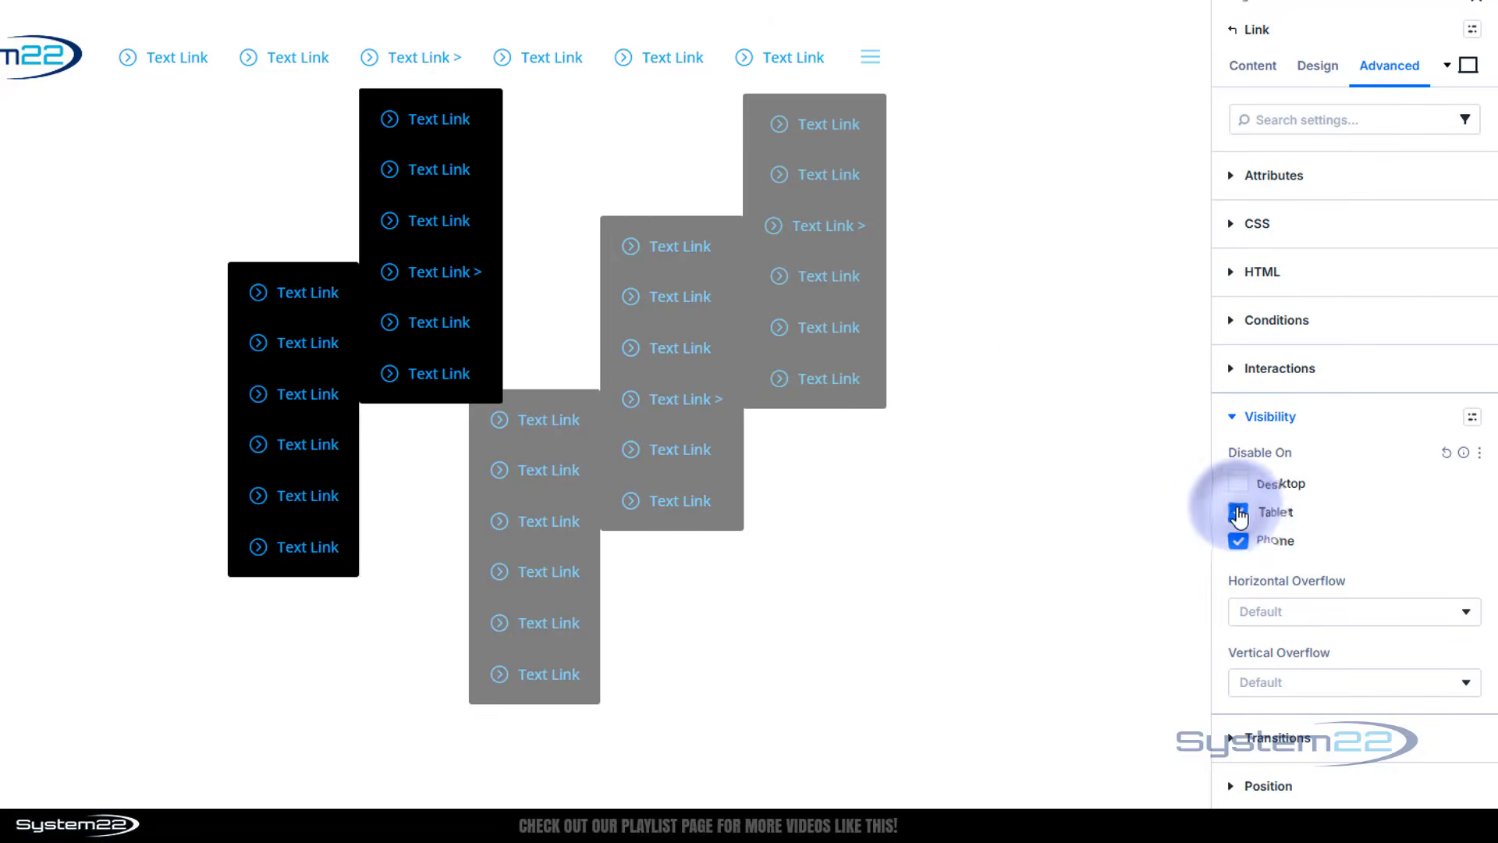
Disable the fourth, fifth and sixth header links on tablet and phone, and switch the canvas to tablet view.
left_click(525, 57)
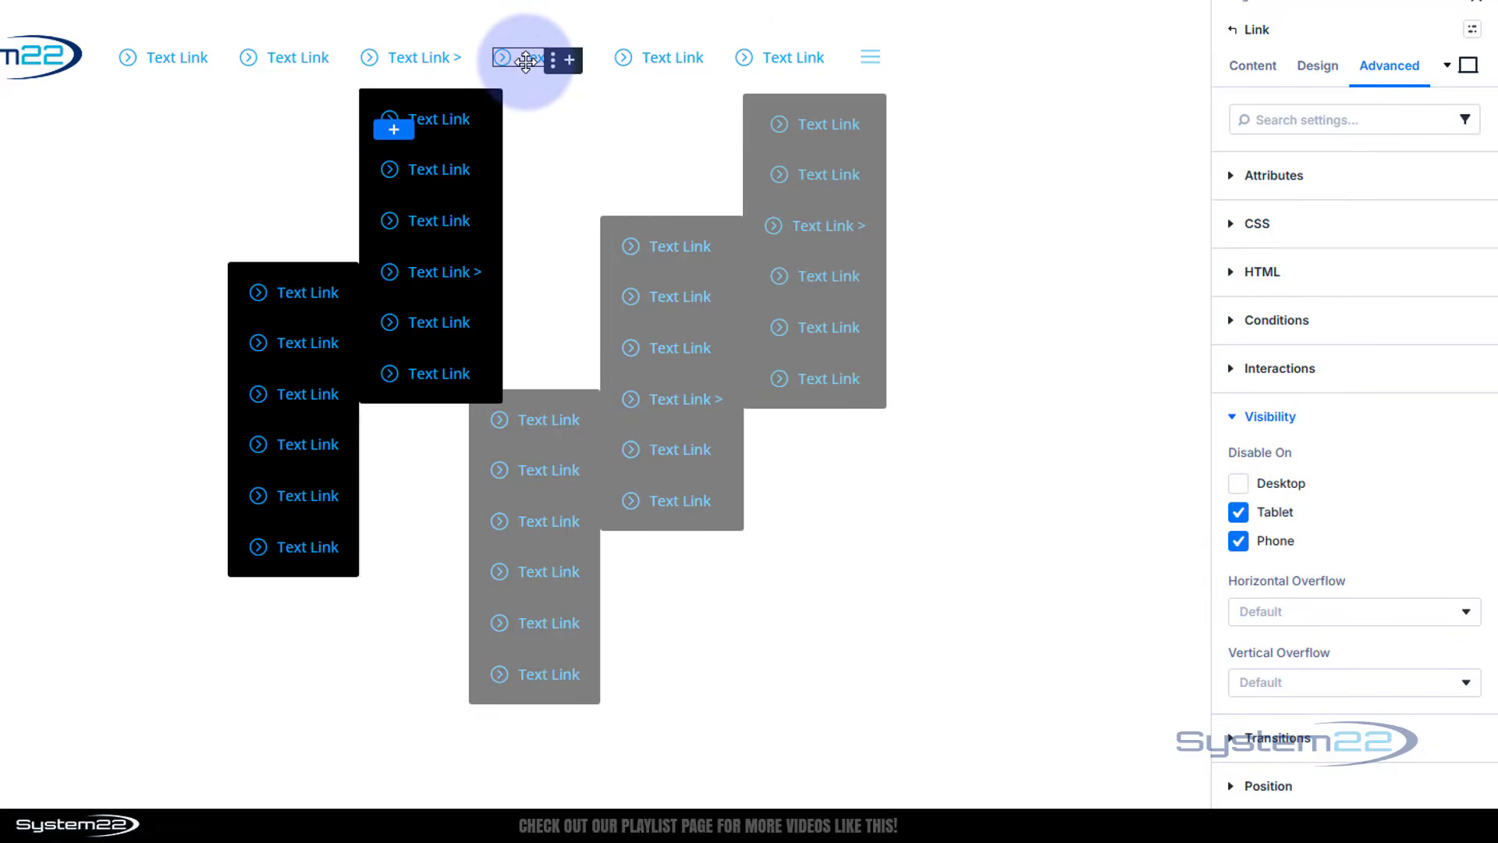
left_click(1239, 512)
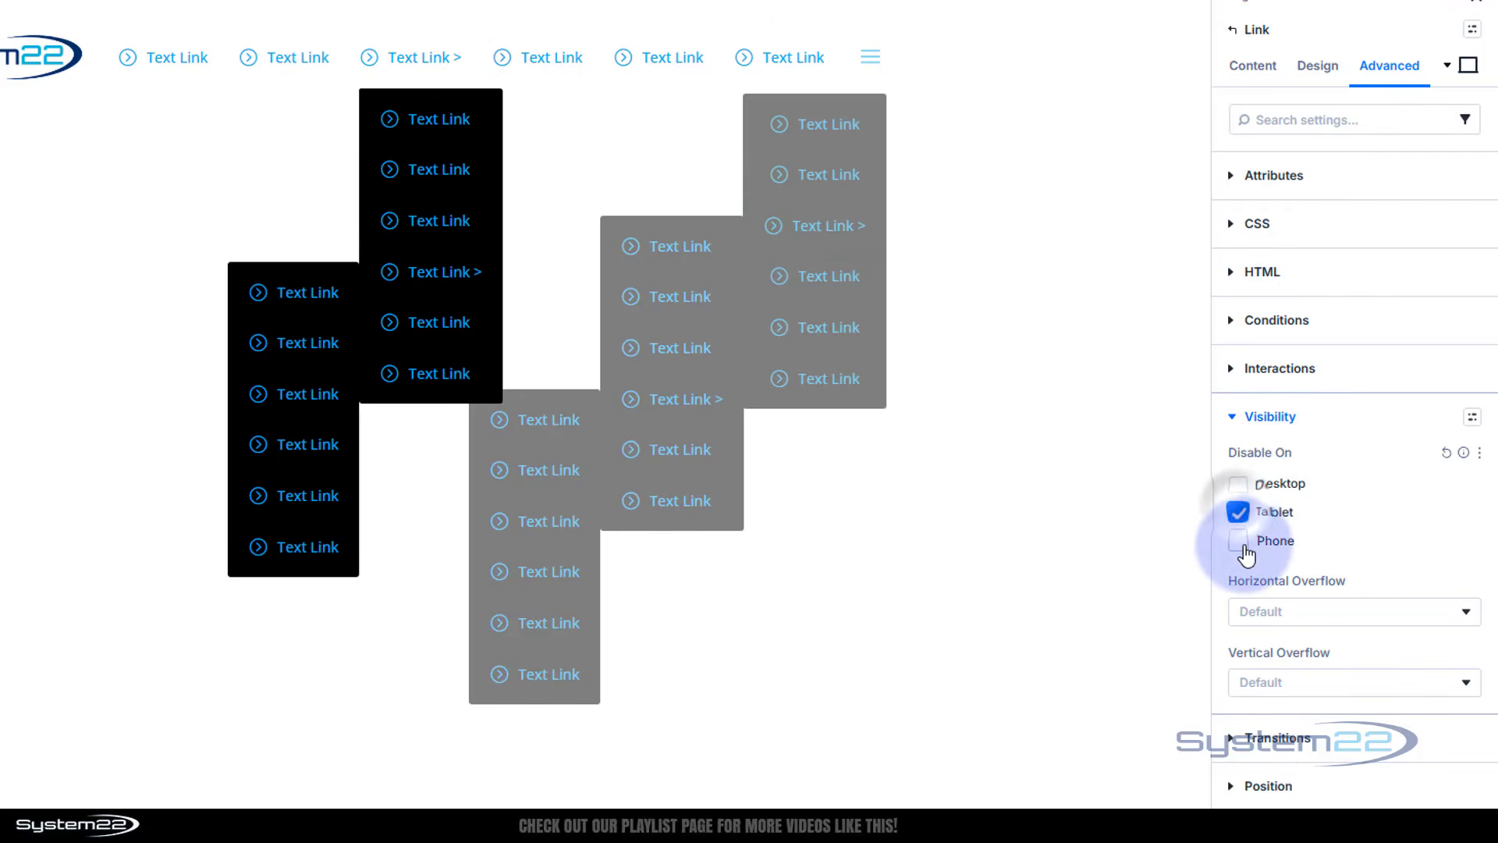
left_click(1240, 541)
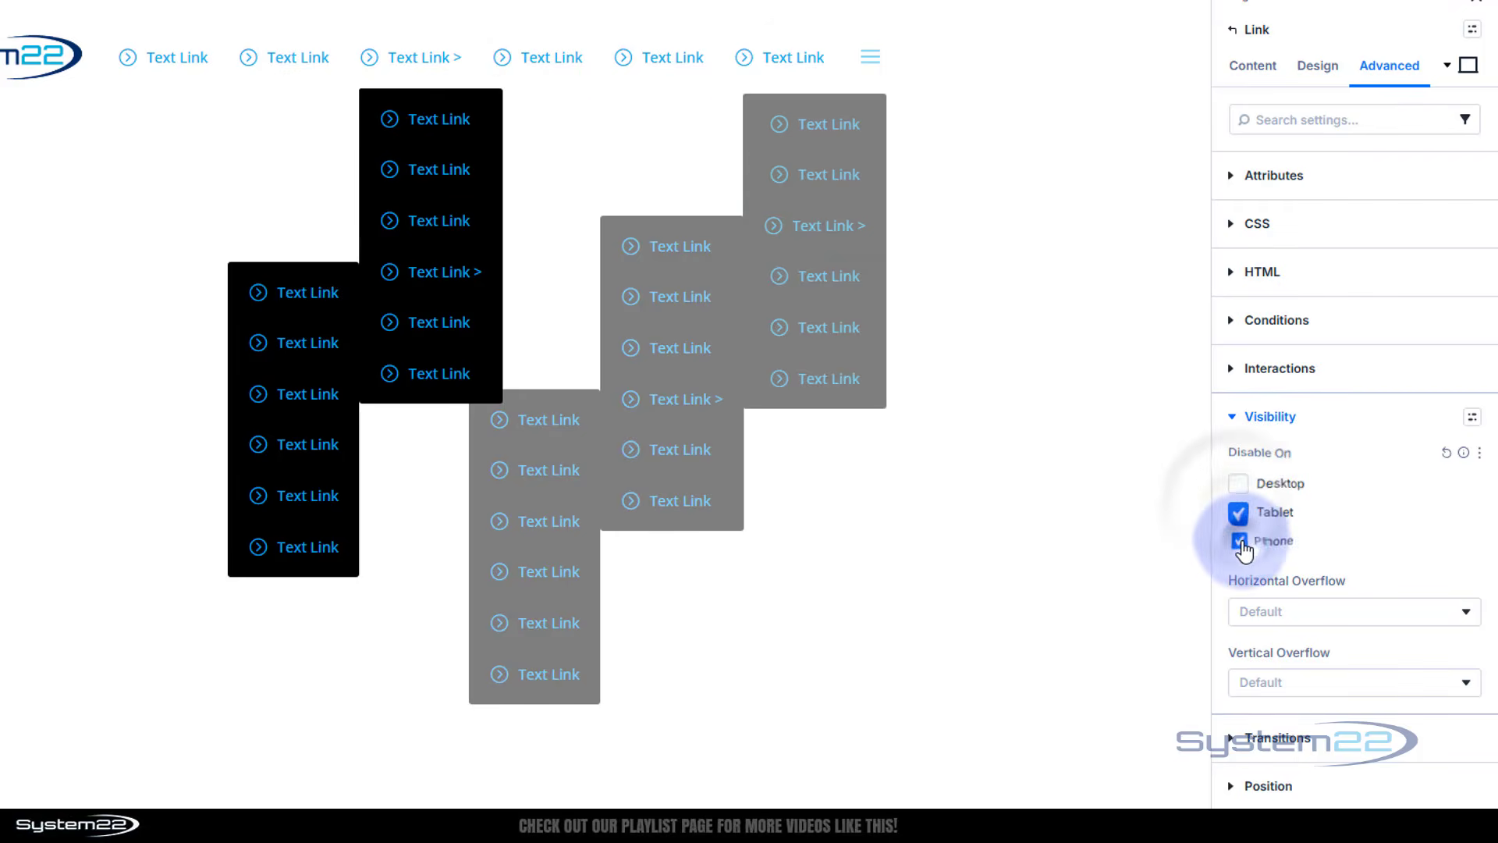
left_click(647, 60)
left_click(1238, 511)
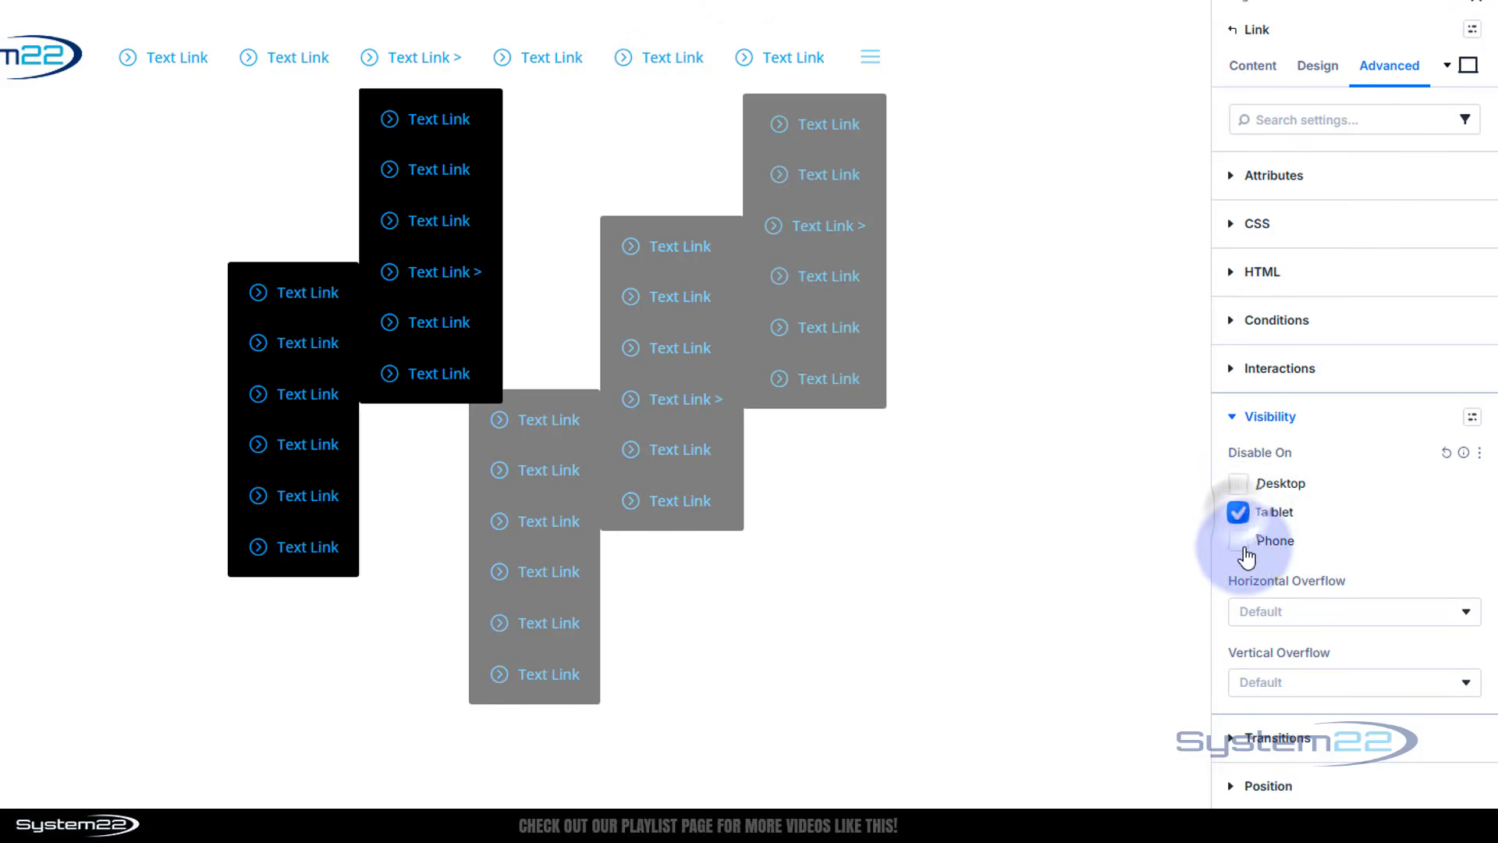
left_click(1240, 540)
left_click(765, 60)
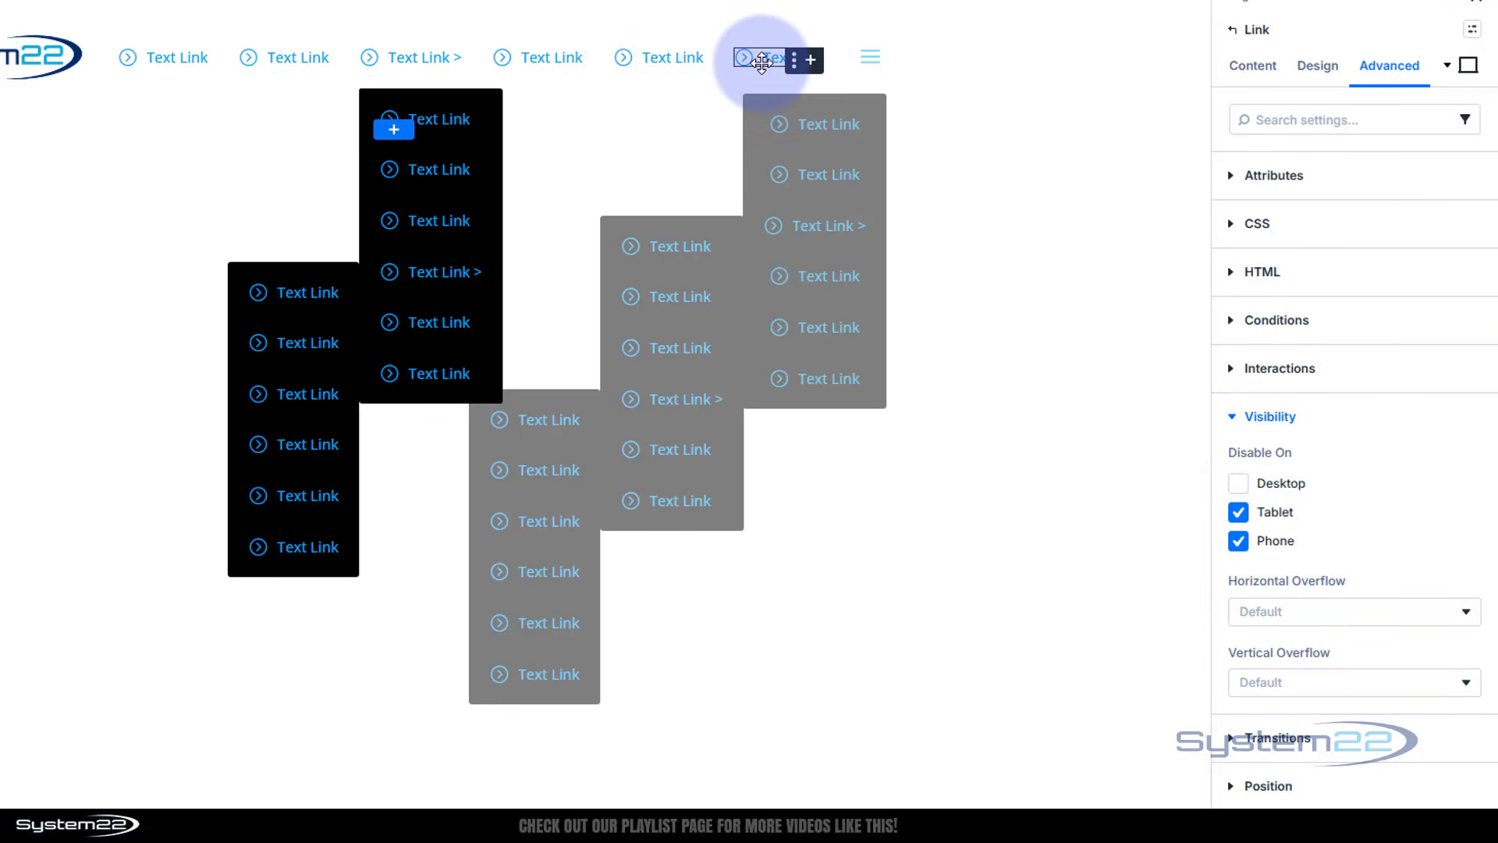
left_click(1271, 511)
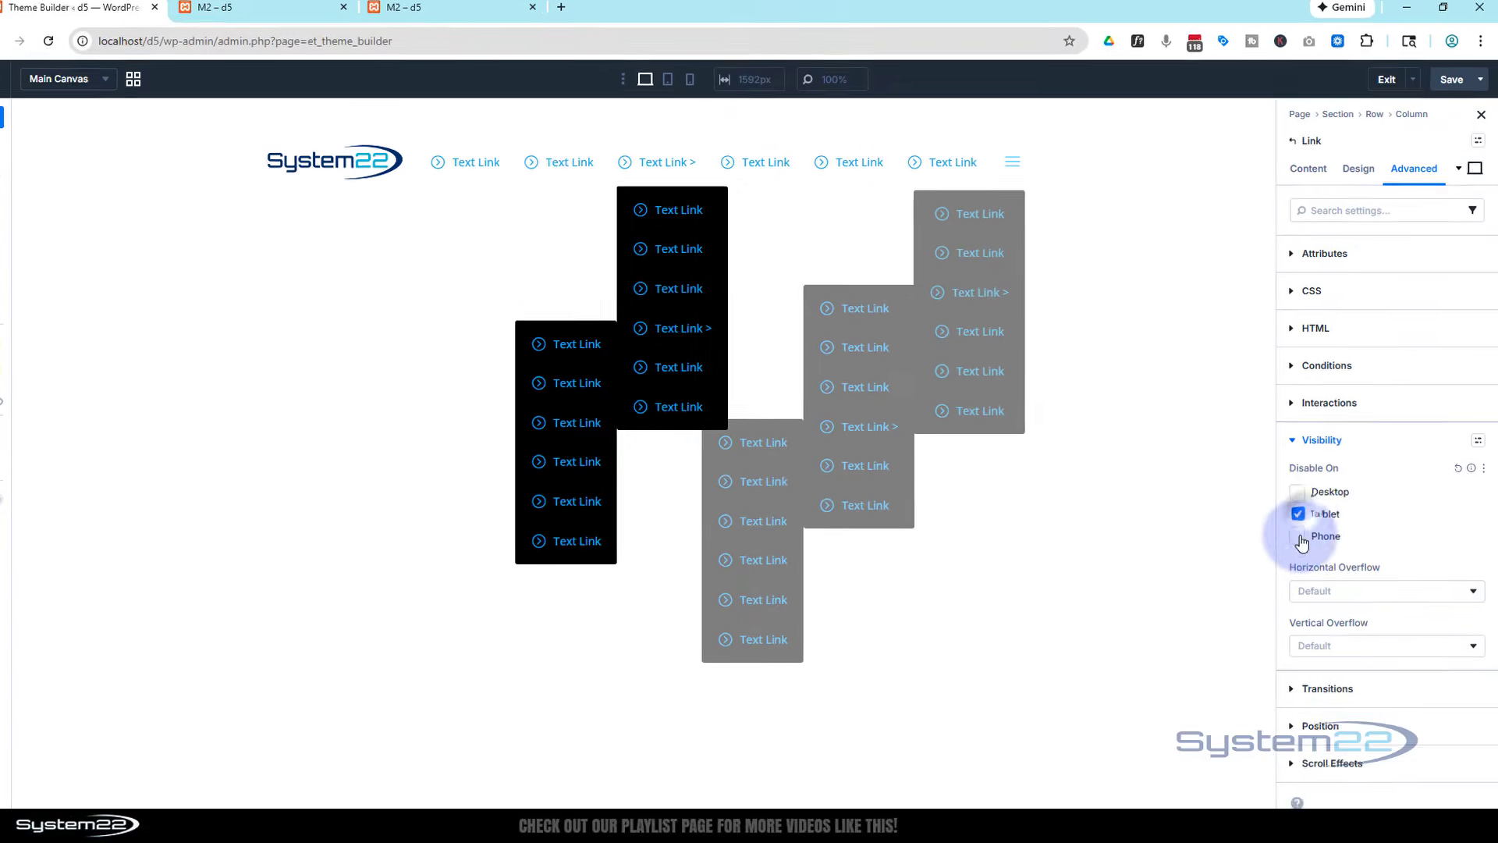
left_click(1260, 540)
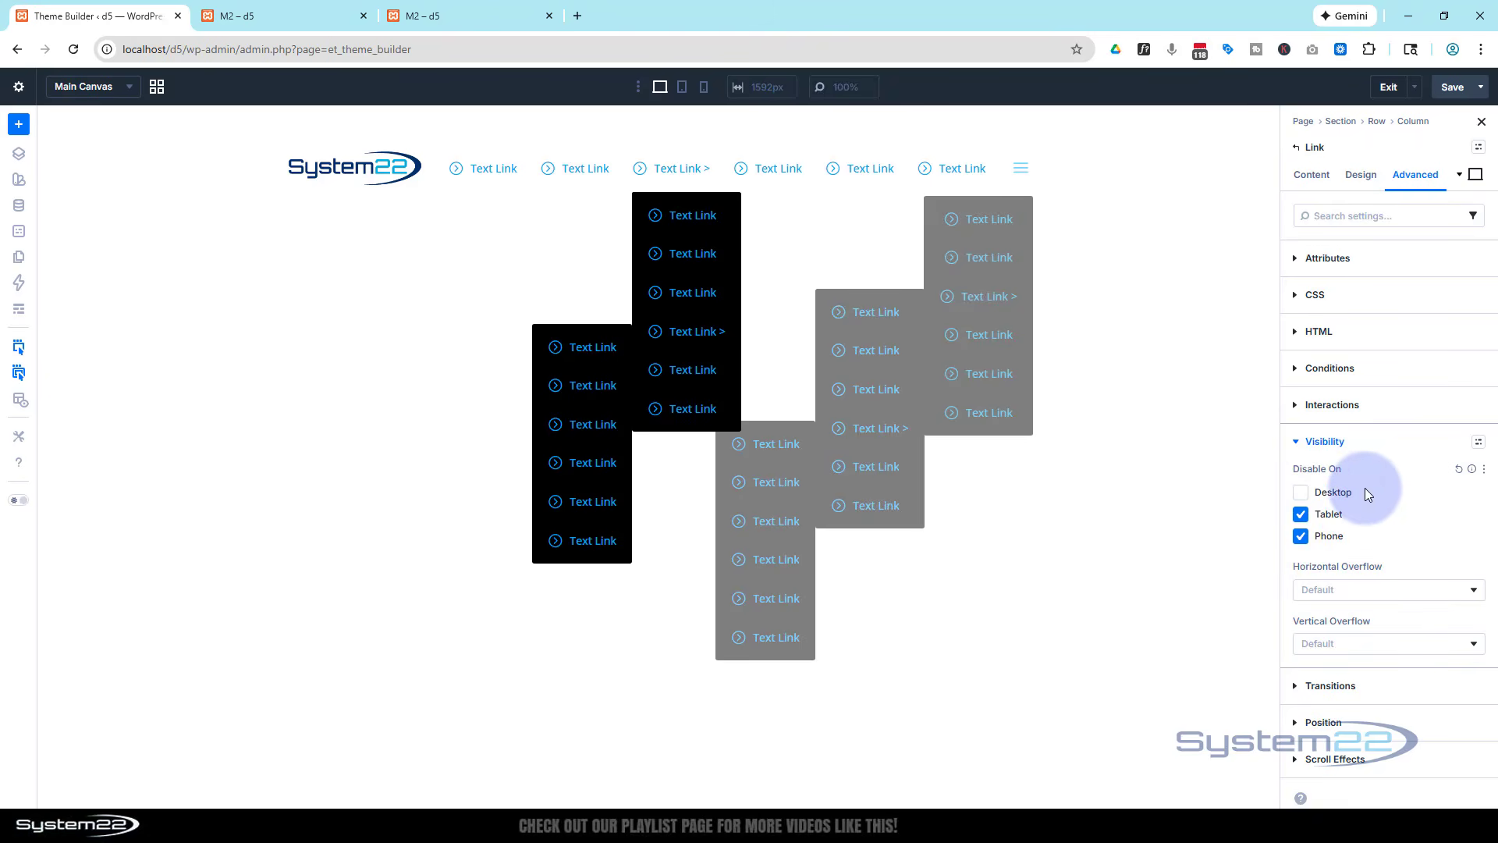
left_click(684, 87)
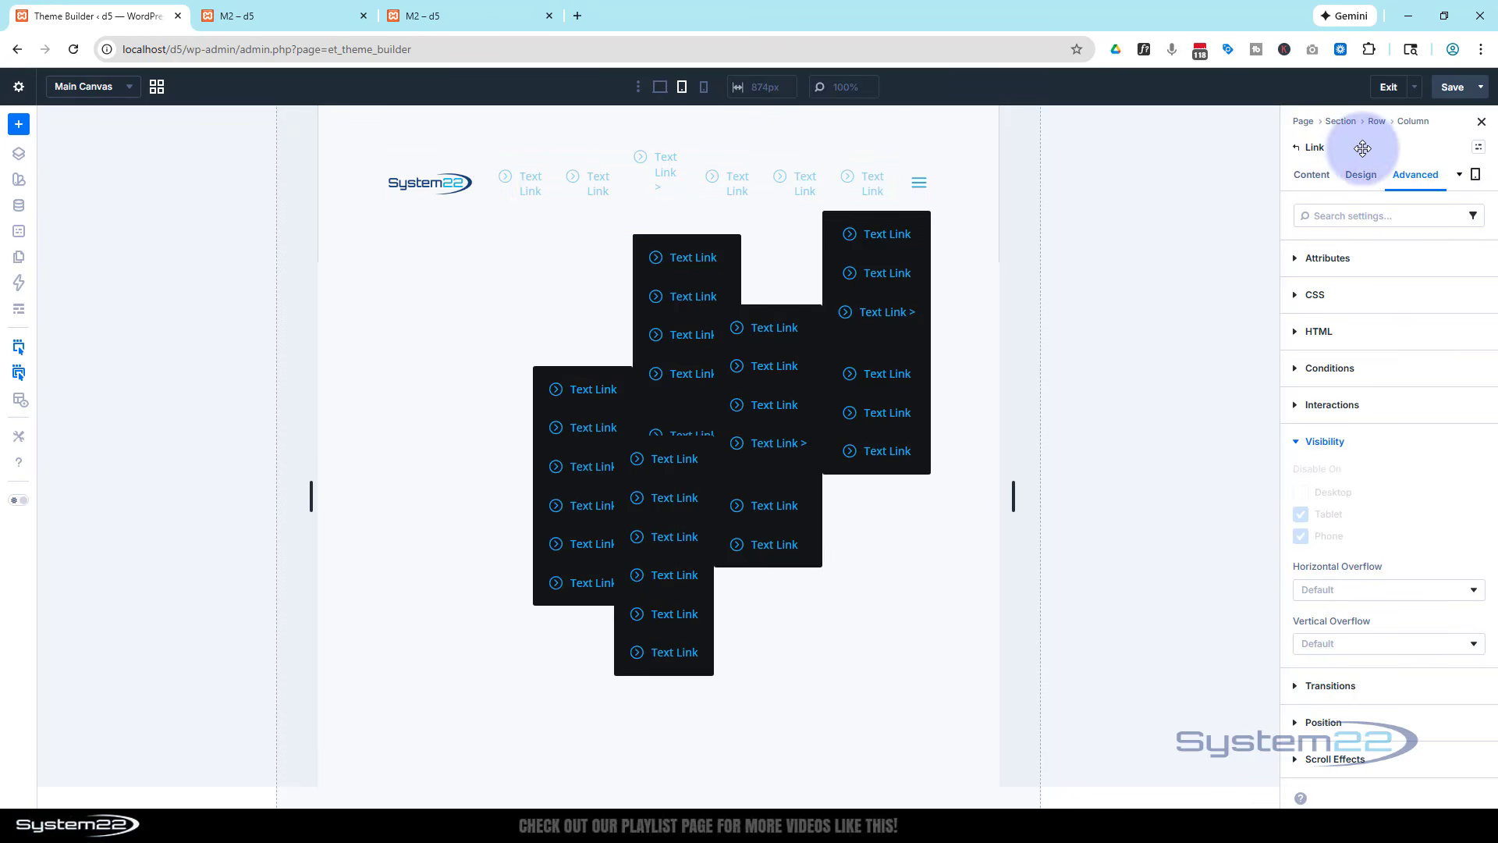
Save the header layout, exit the builder and save the Theme Builder changes.
left_click(1453, 88)
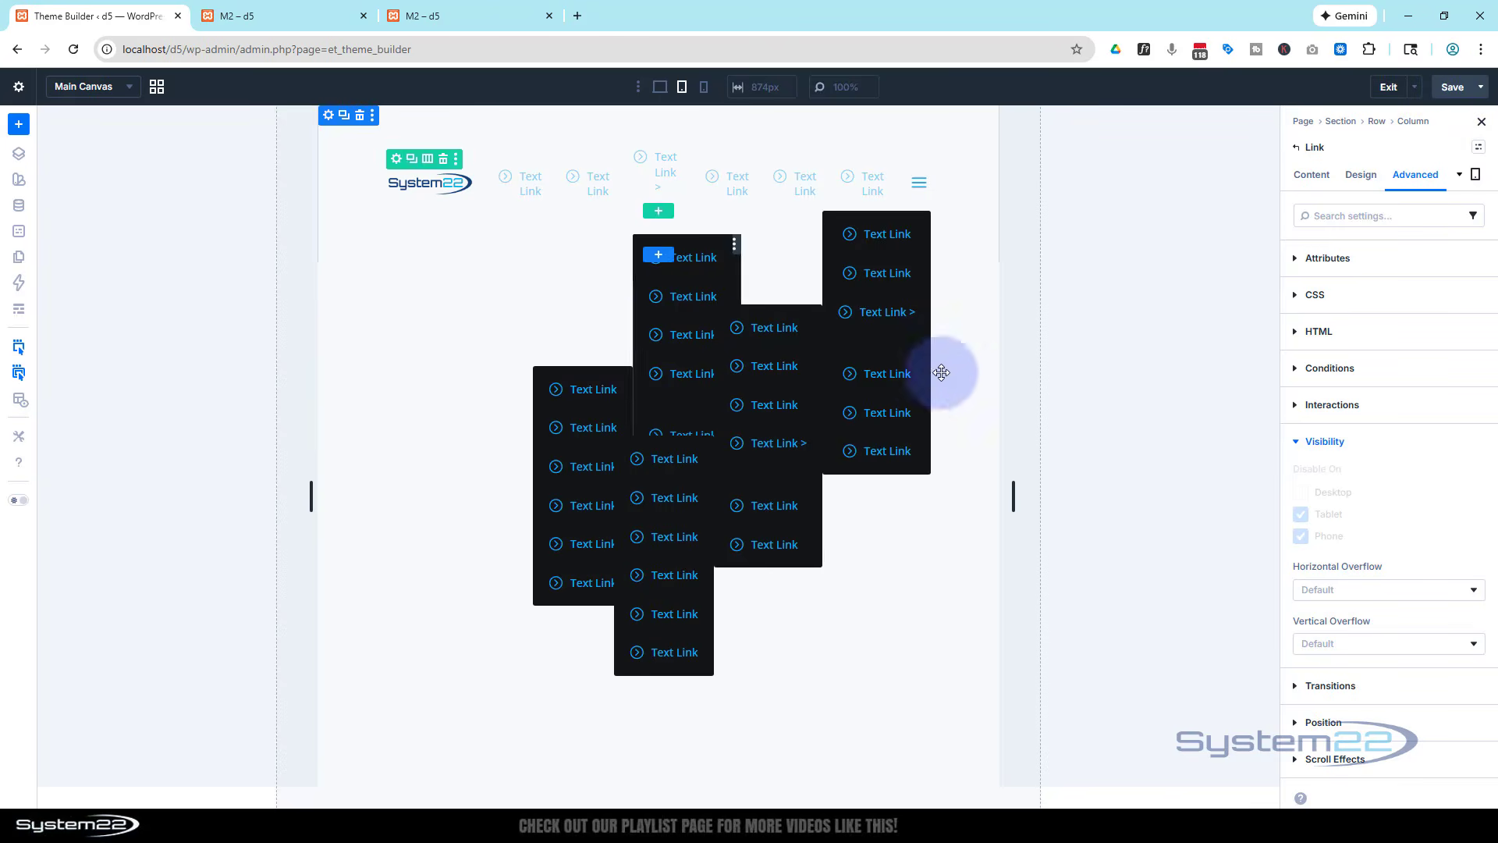
left_click(1388, 87)
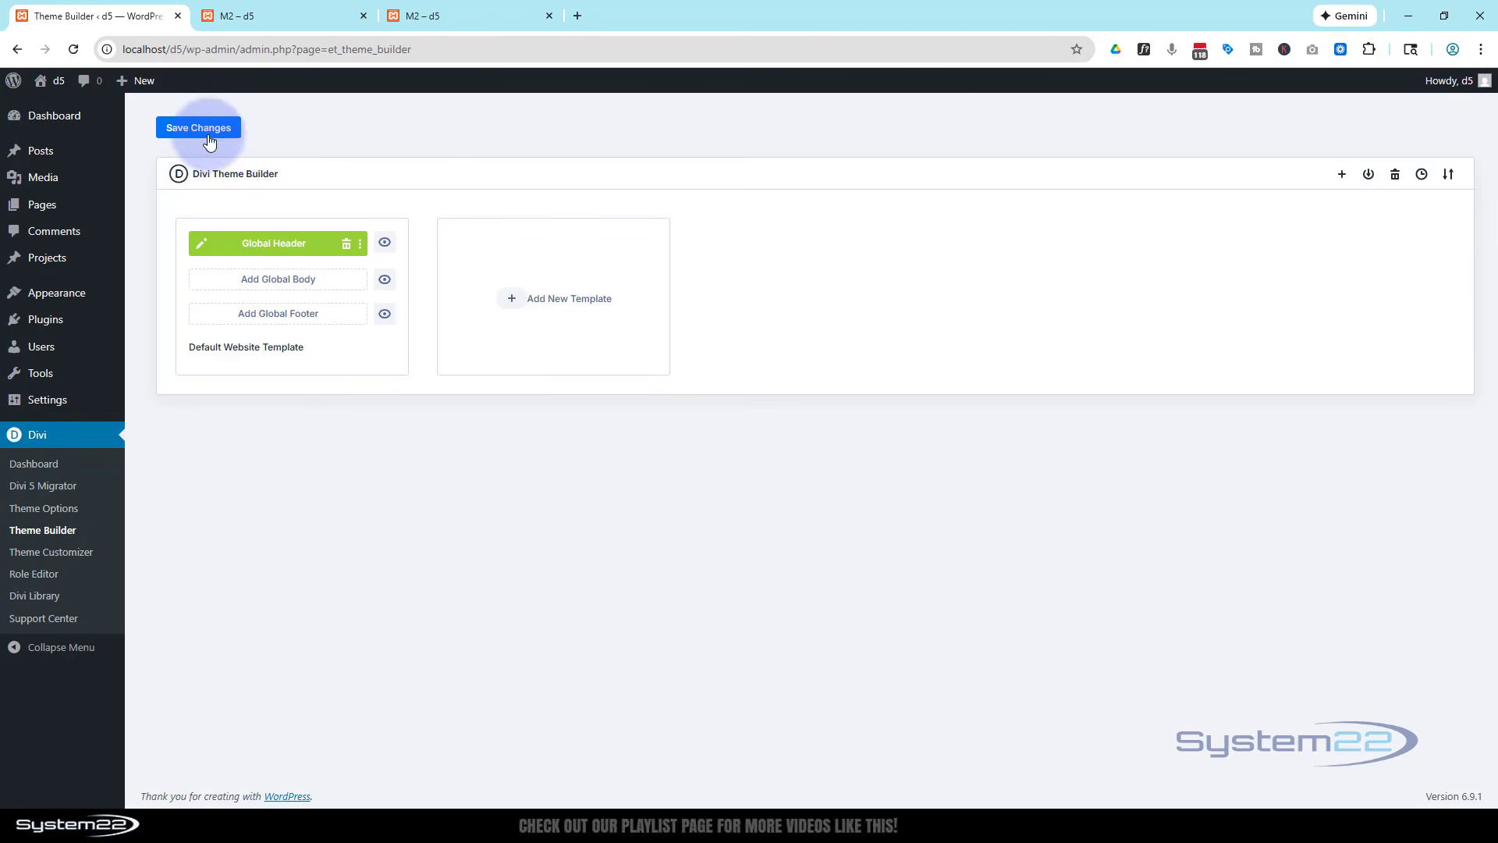
left_click(201, 131)
Open the live site in a new tab and check the third header link's nested dropdowns at desktop width.
mouse_move(53, 81)
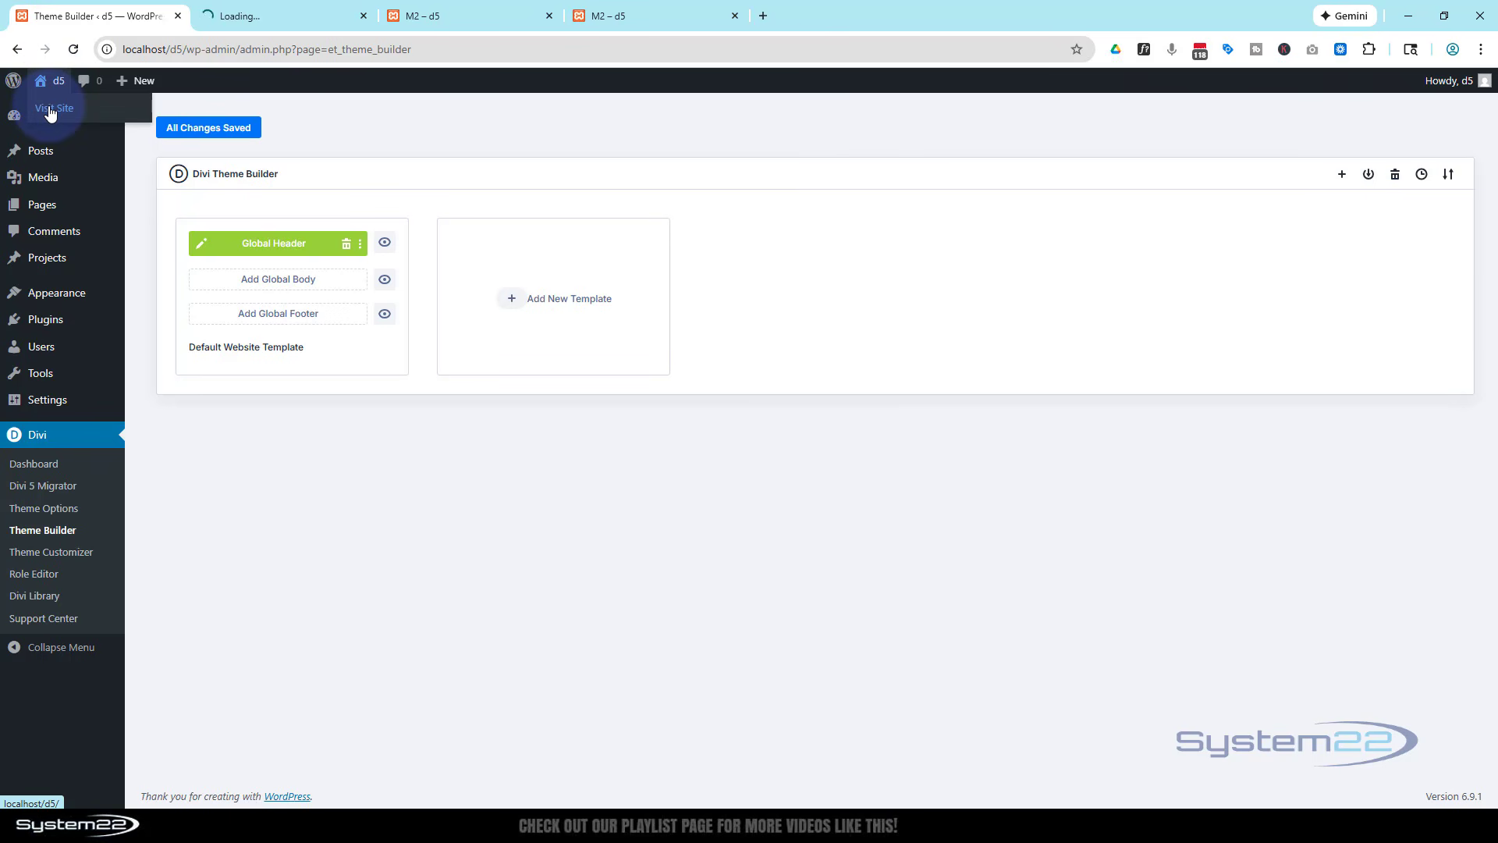
left_click(248, 16)
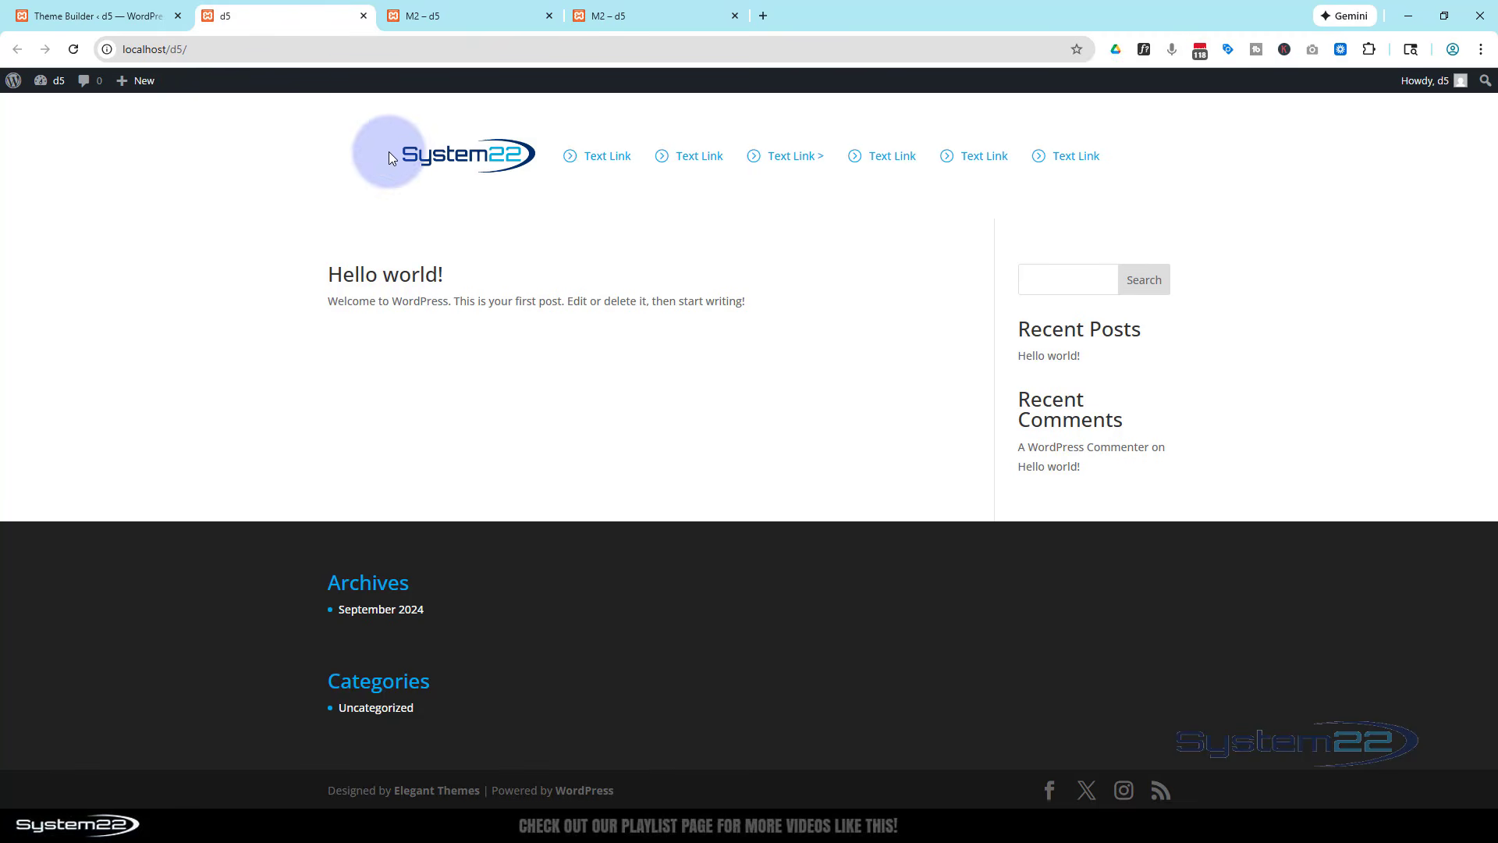
mouse_move(771, 161)
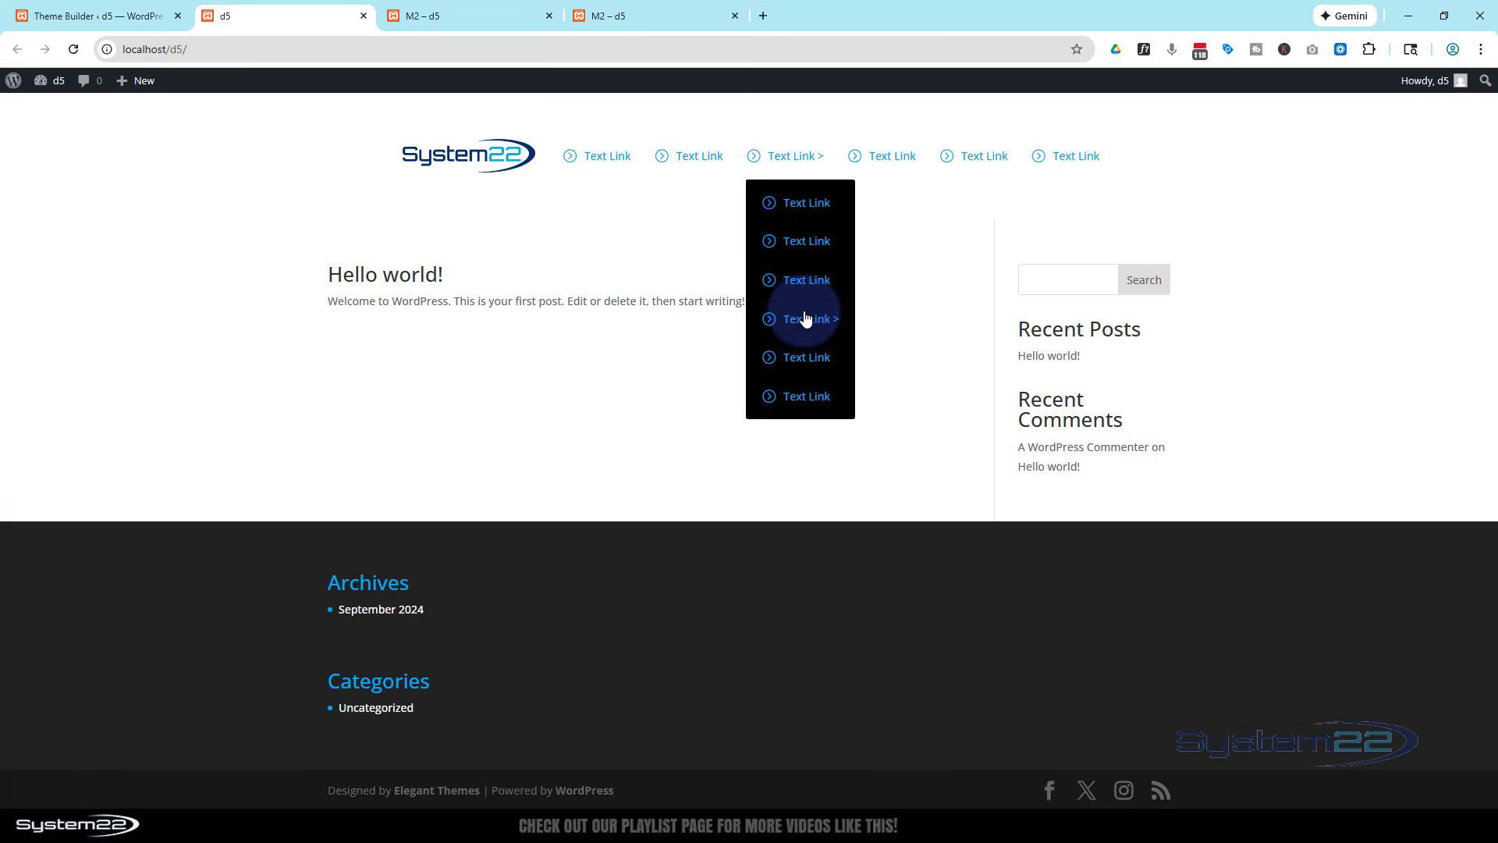
mouse_move(810, 322)
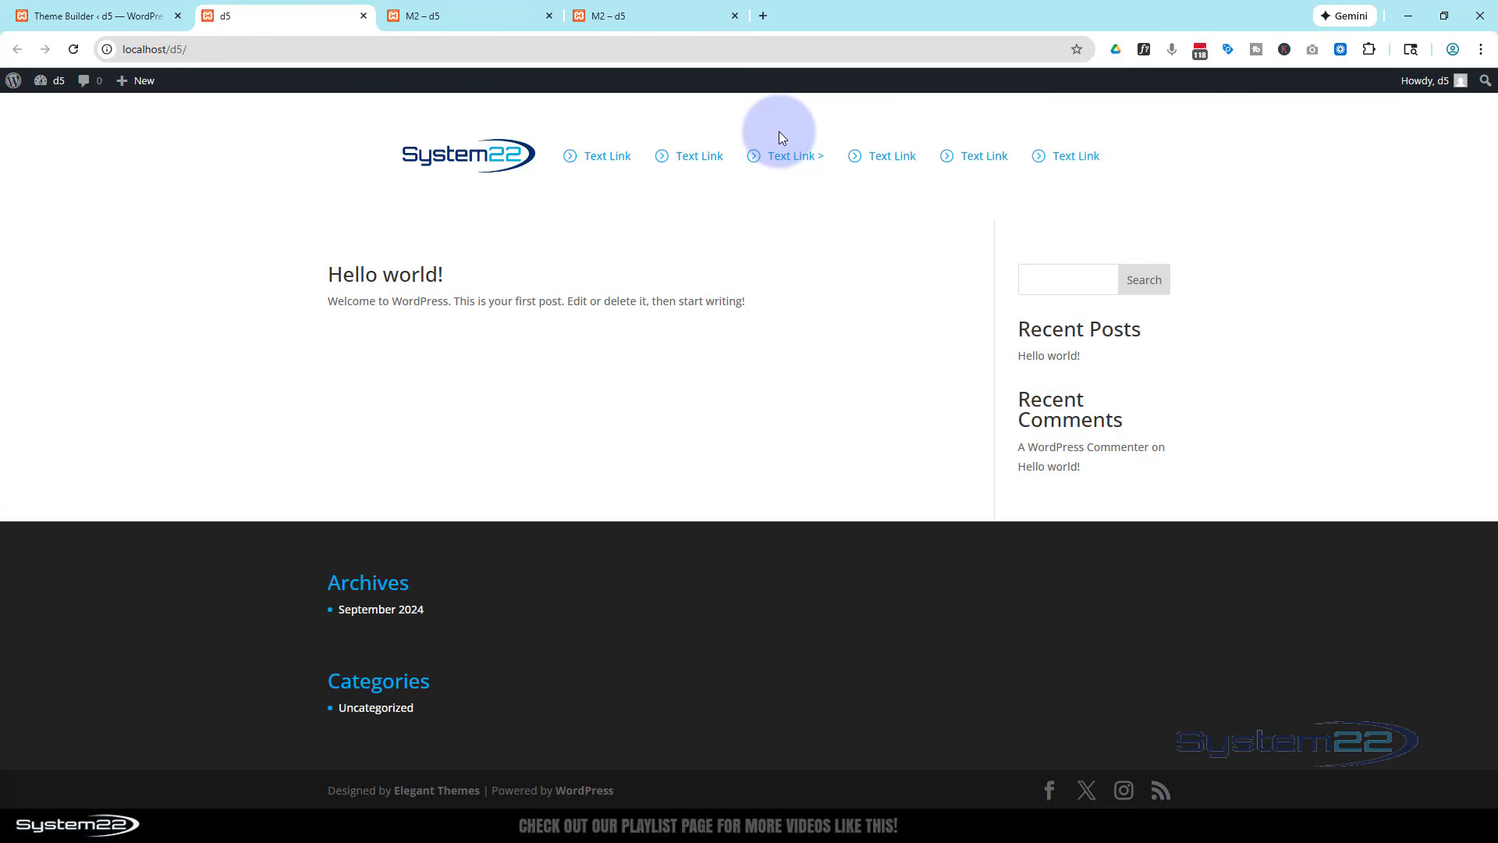
Preview the live site at iPad Air size and check the hamburger menu with its two levels of nested dropdowns.
key("ctrl+shift+i")
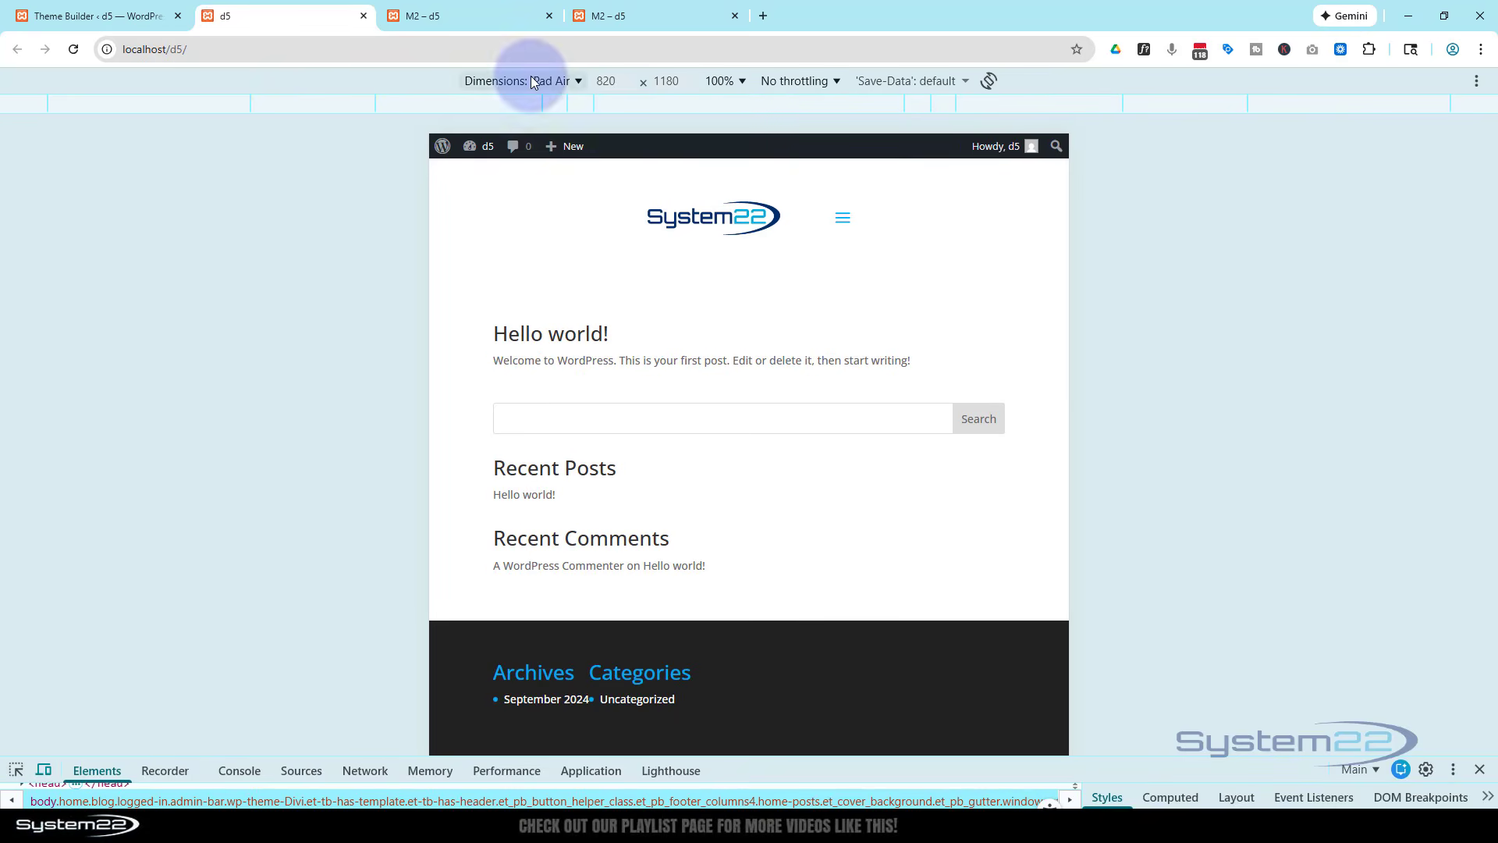
left_click(858, 214)
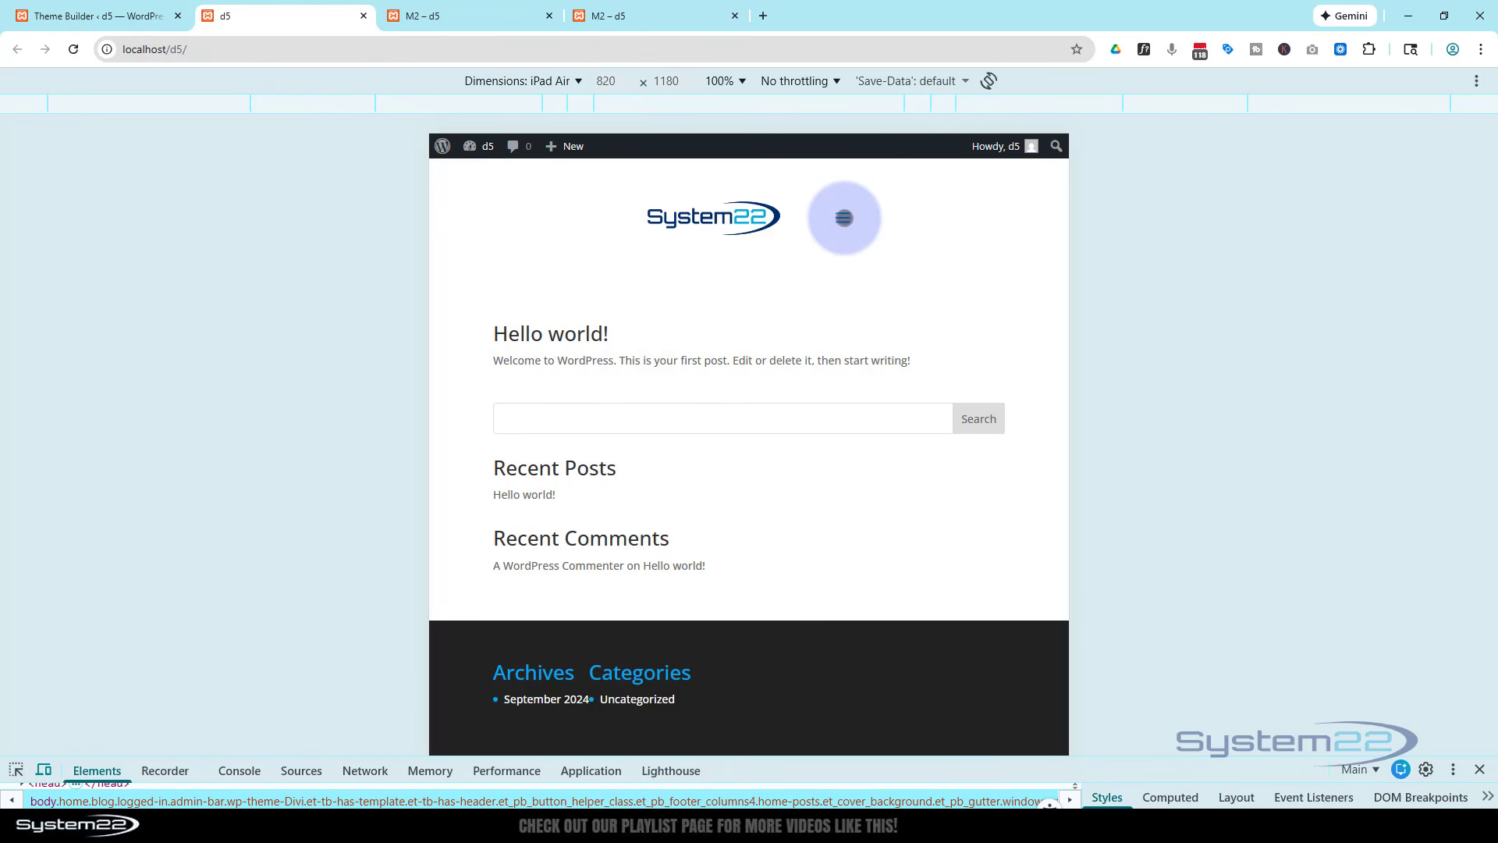
left_click(843, 220)
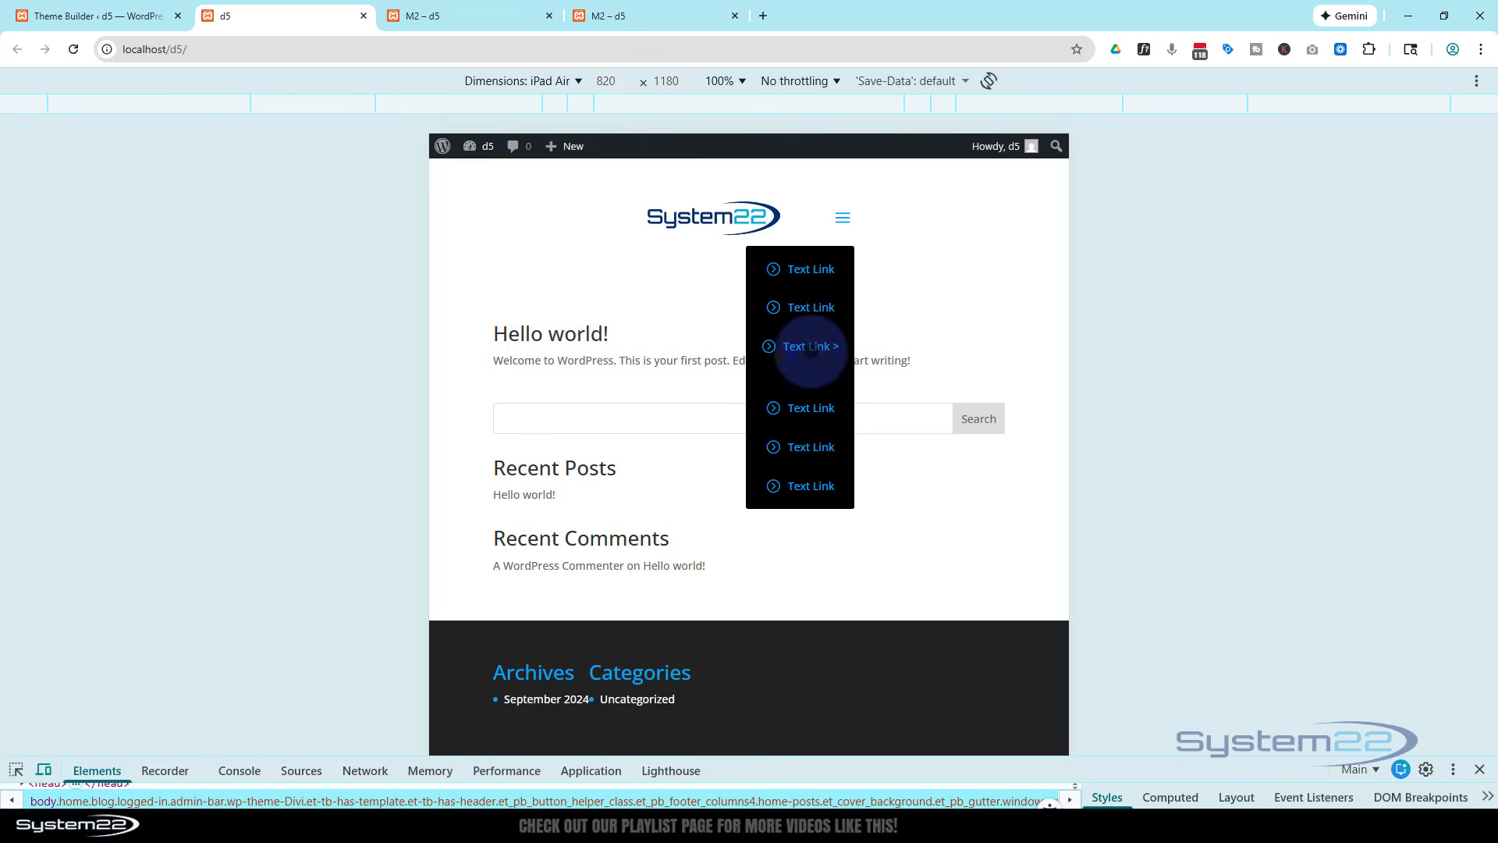
left_click(817, 347)
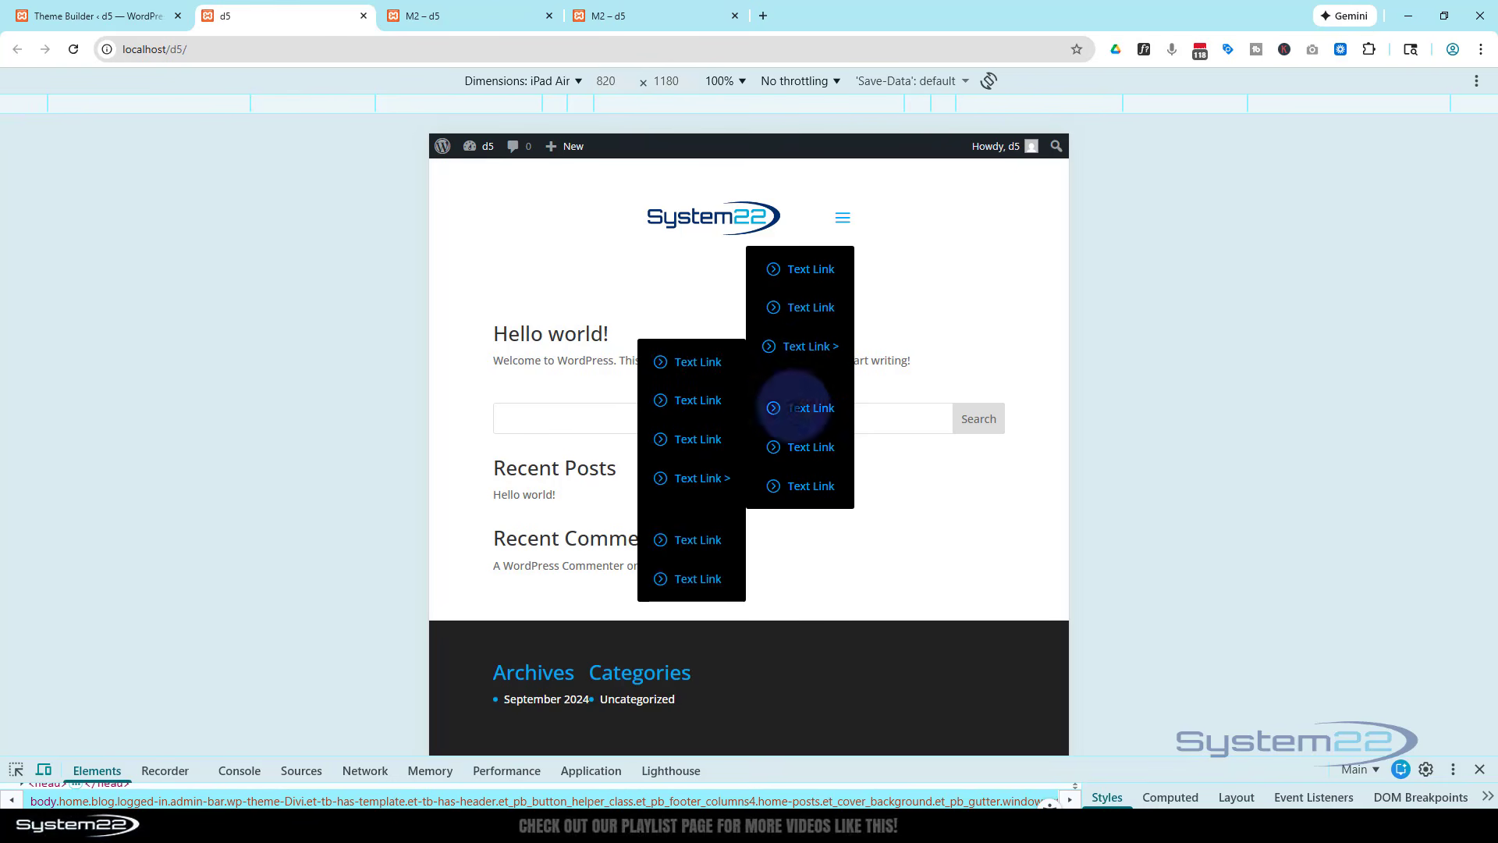
left_click(702, 479)
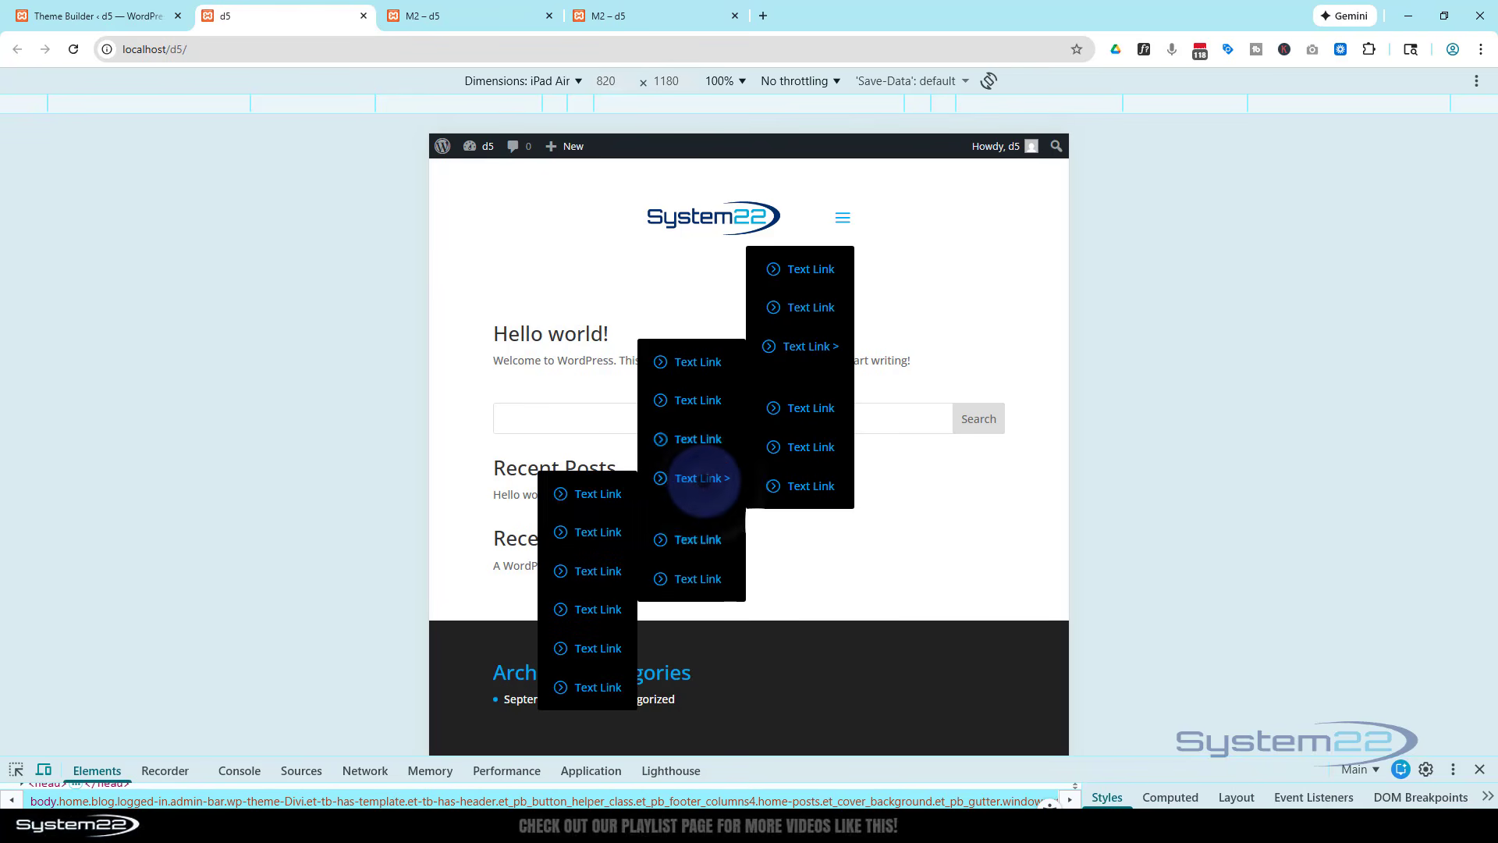
left_click(842, 217)
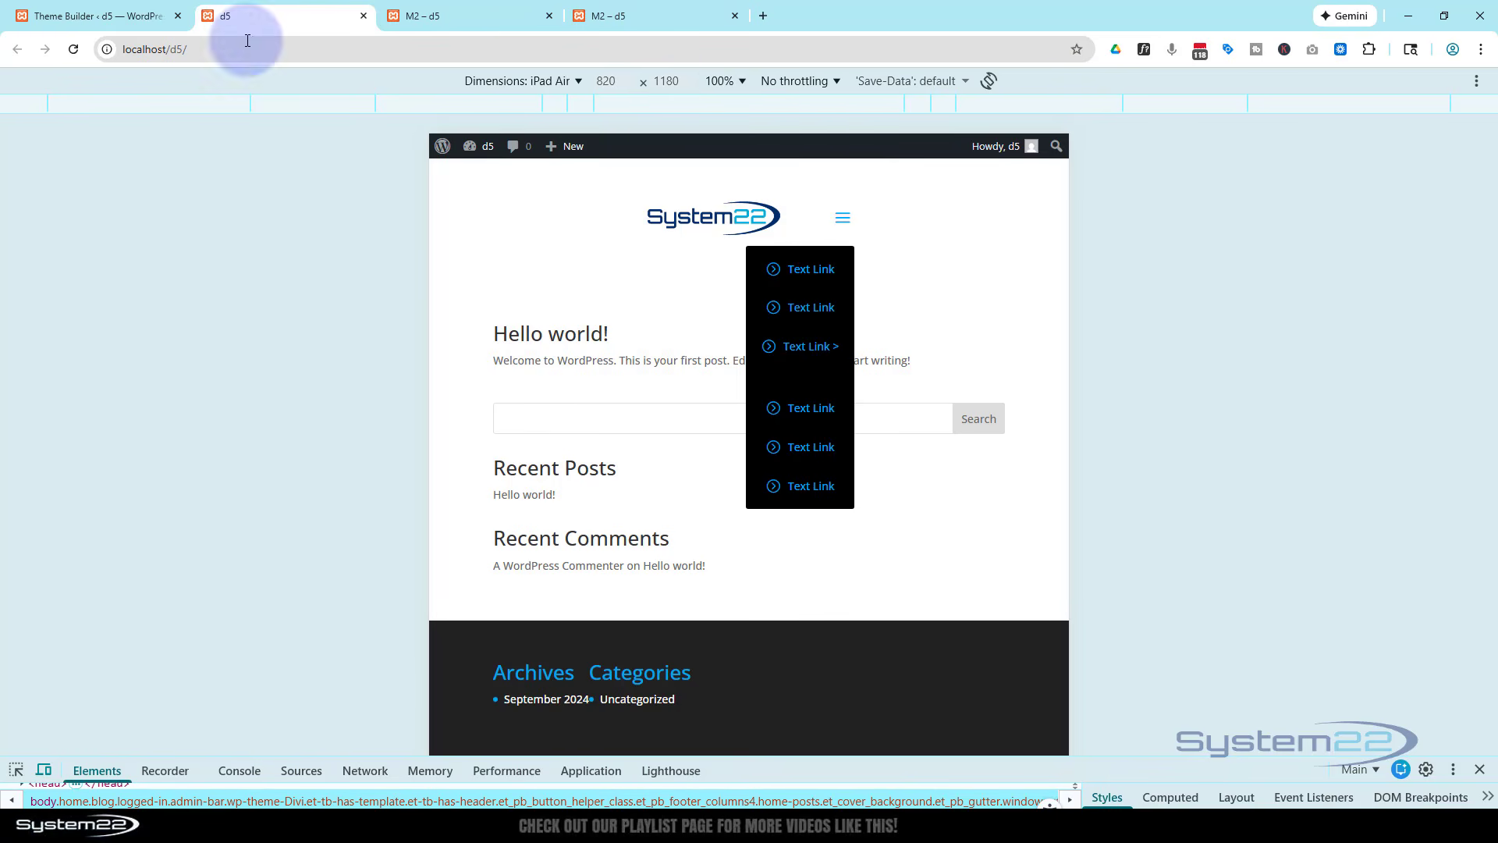
left_click(1480, 770)
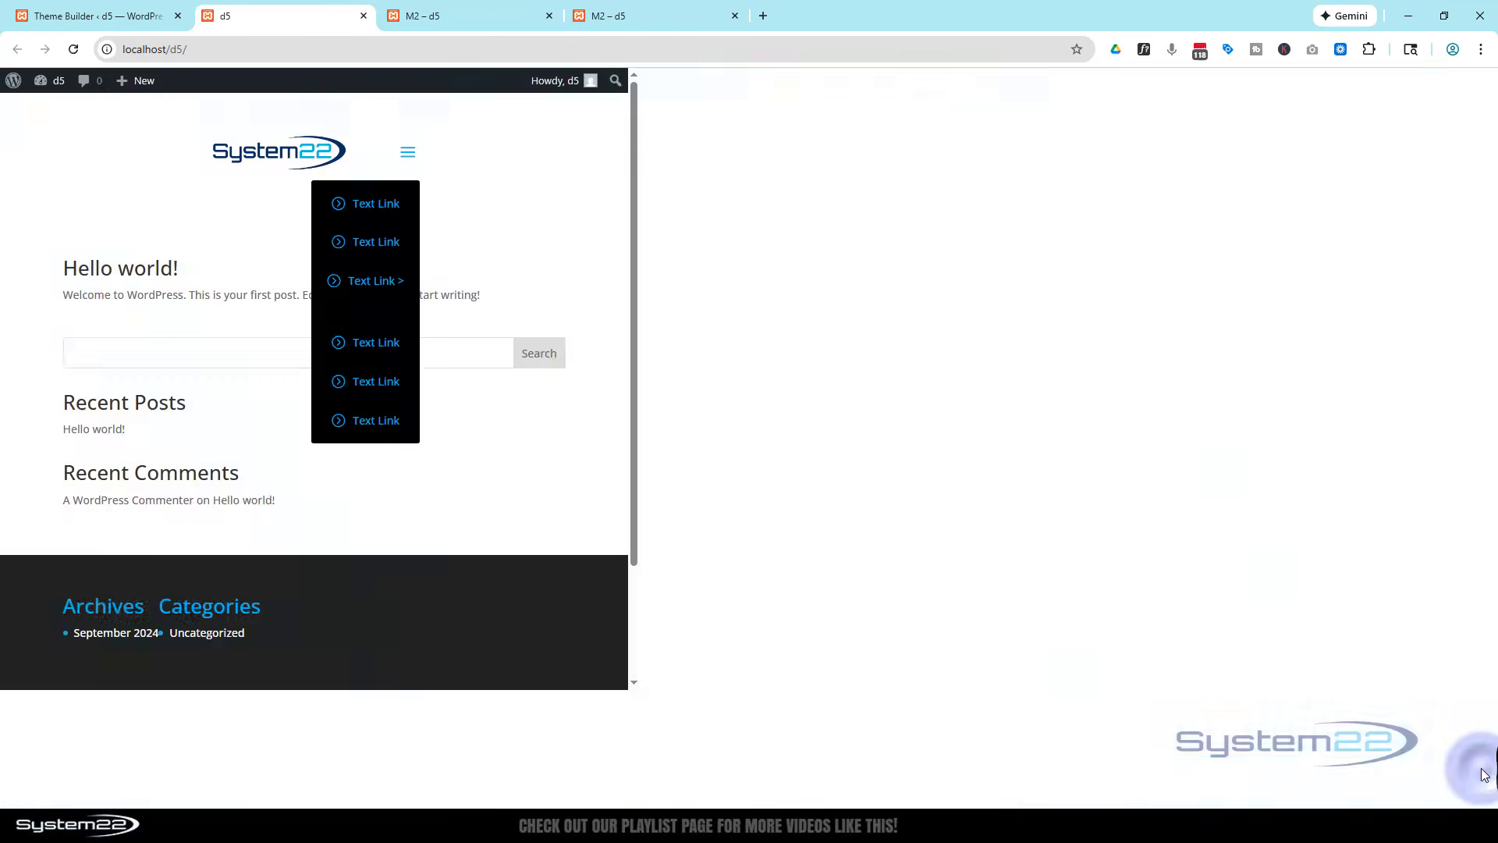
Reopen the global header for editing and set the hamburger icon's position to Absolute with a top-right offset origin.
left_click(112, 17)
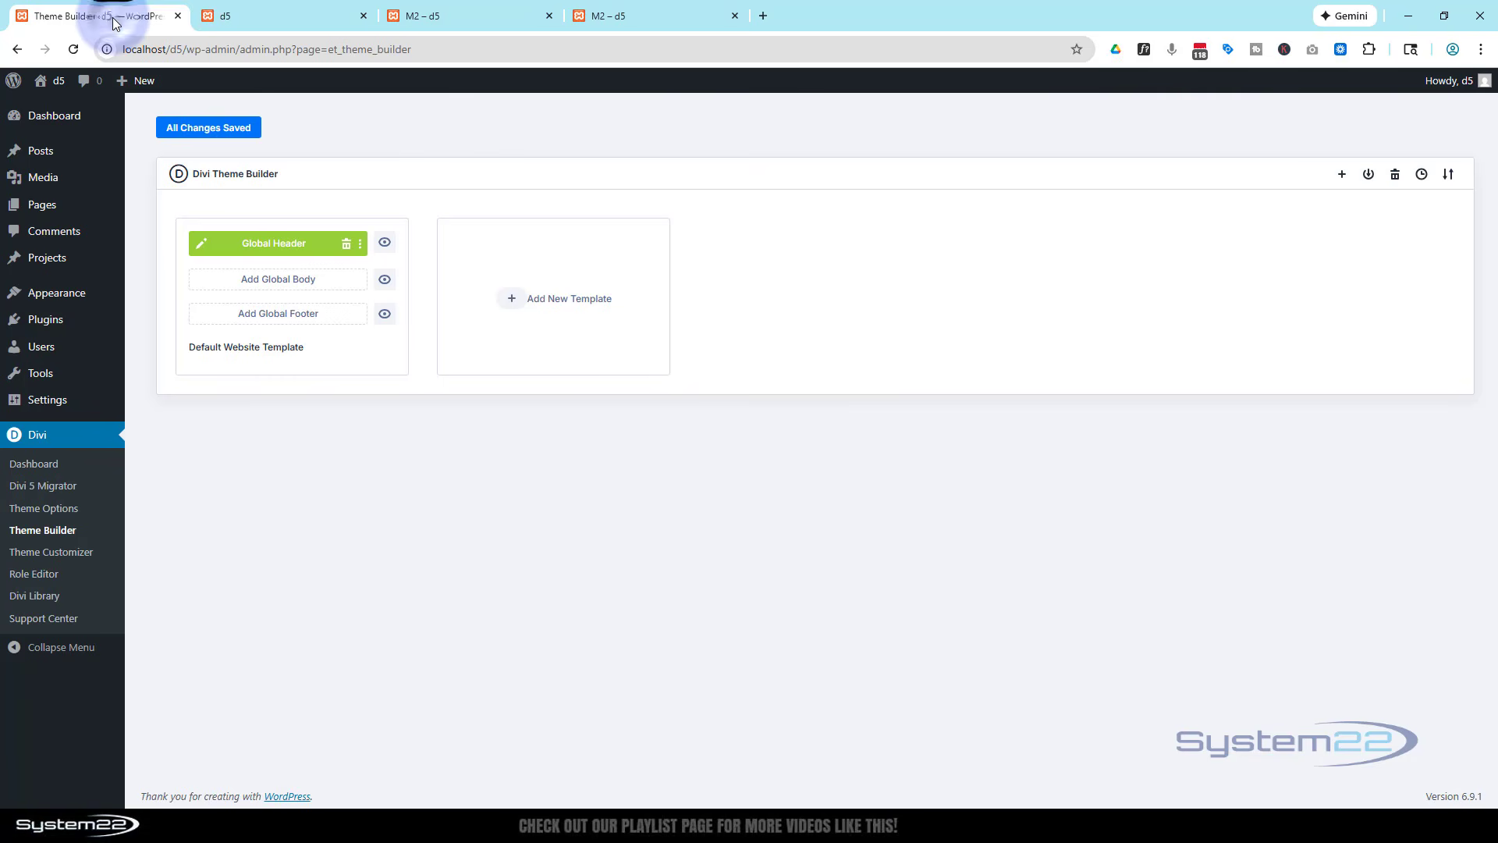
left_click(201, 248)
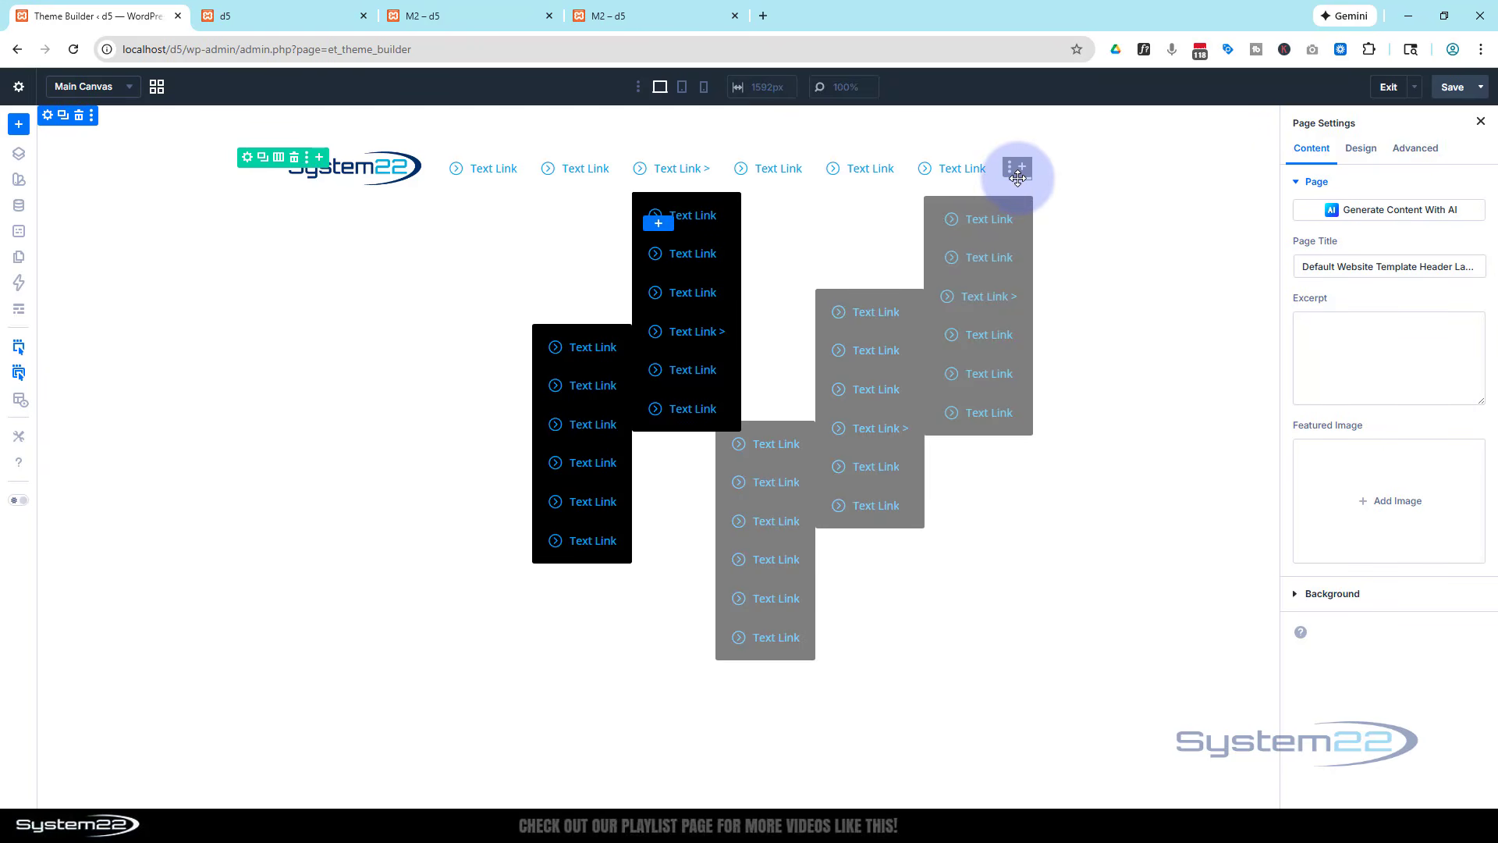
left_click(1018, 178)
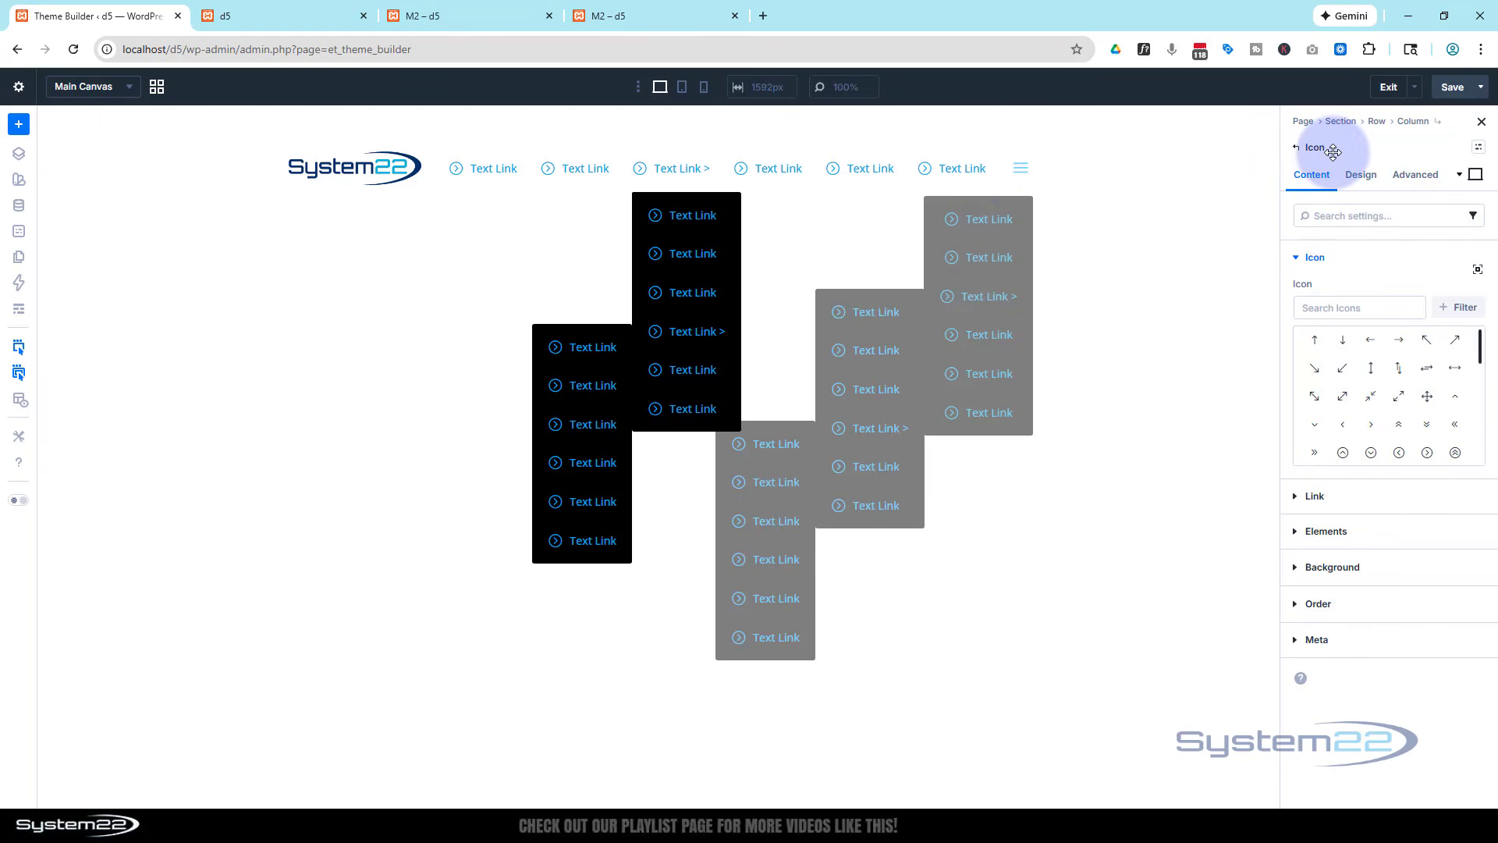
left_click(1416, 173)
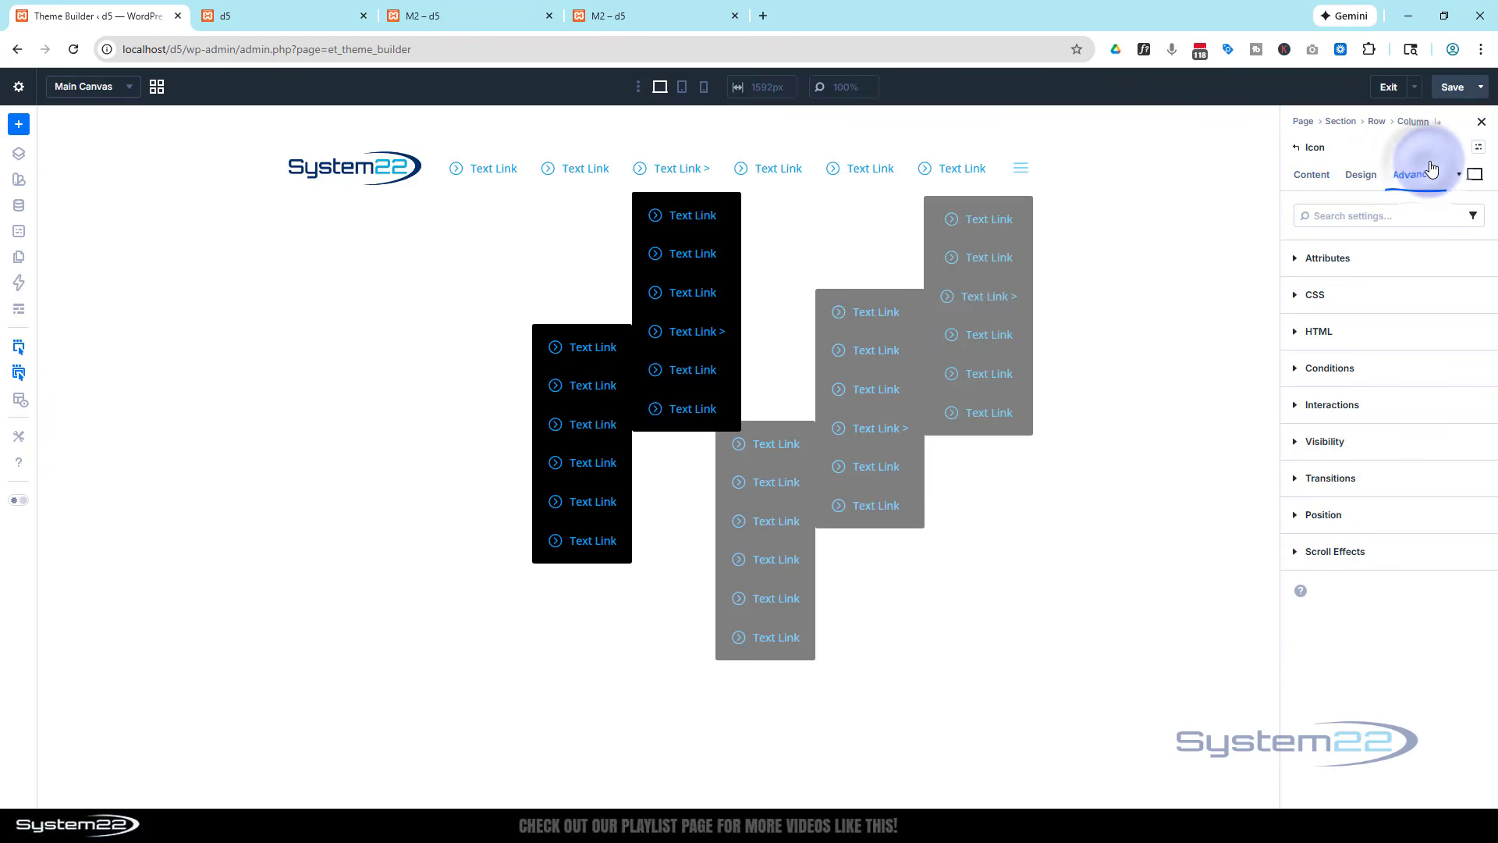
left_click(1334, 522)
left_click(1404, 569)
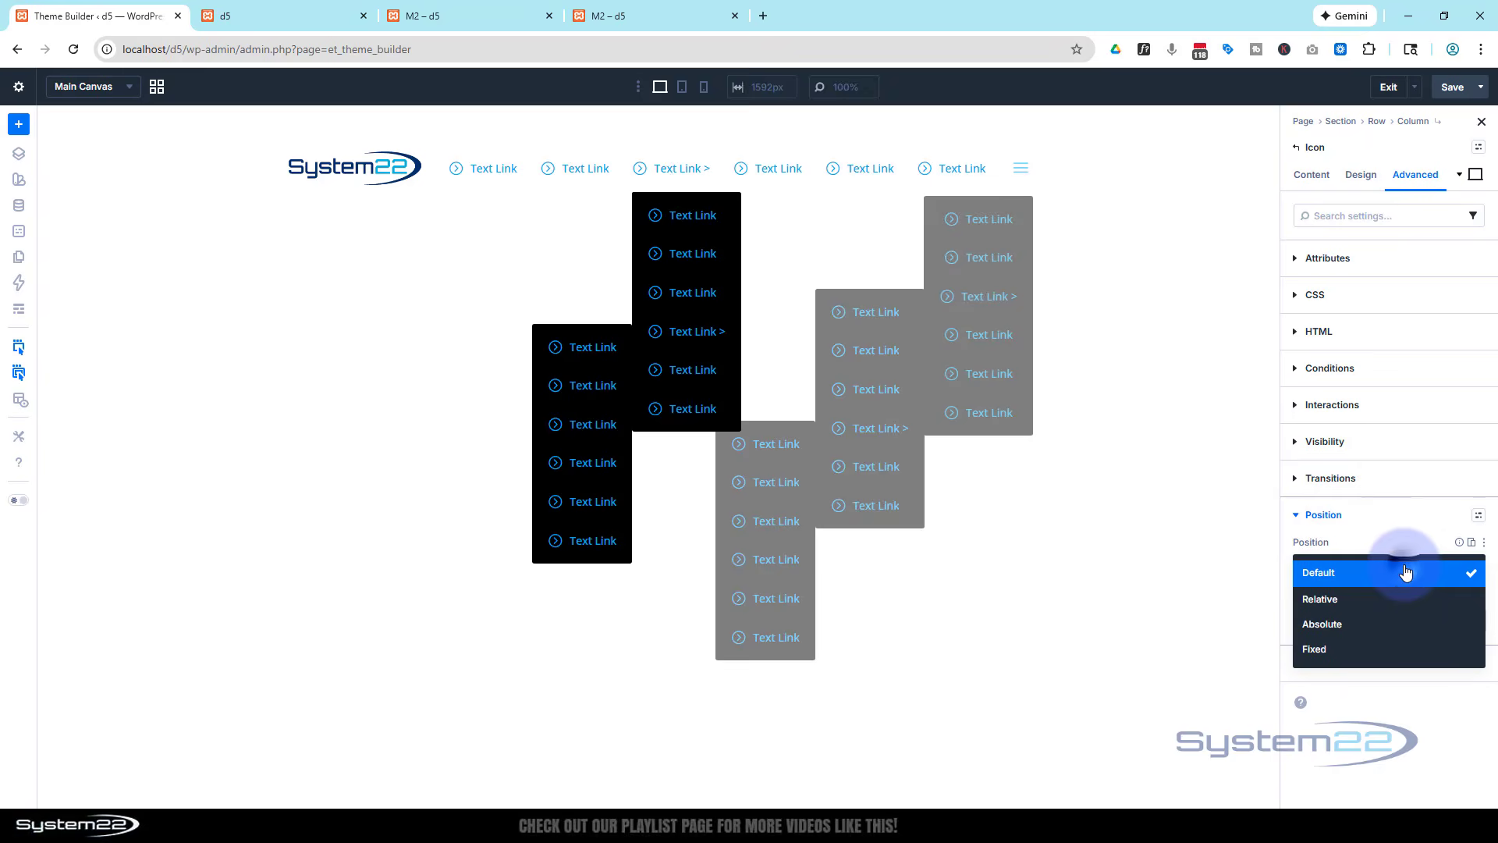
left_click(1394, 623)
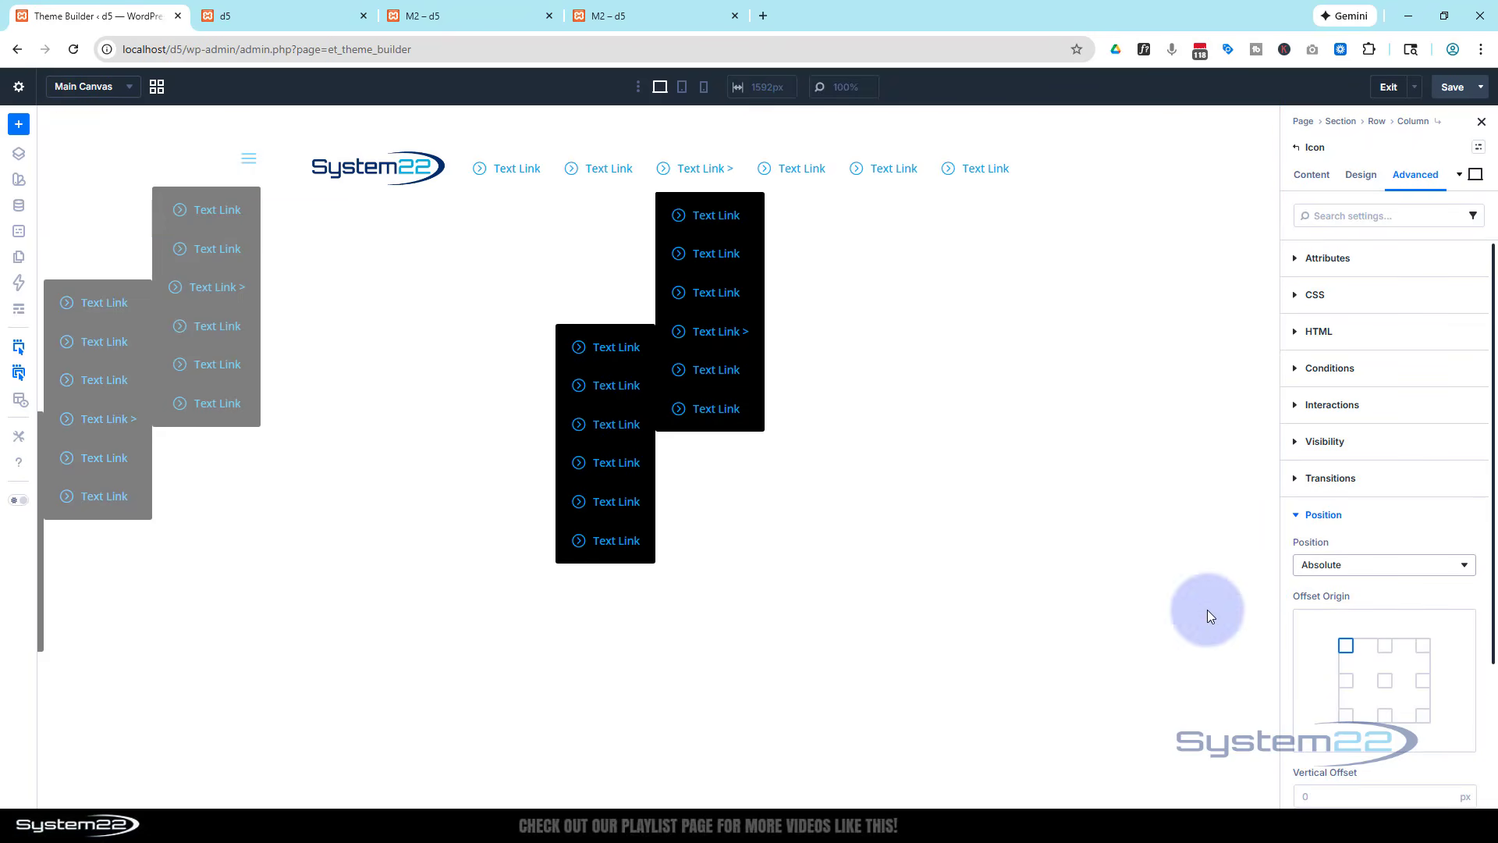
left_click(1424, 649)
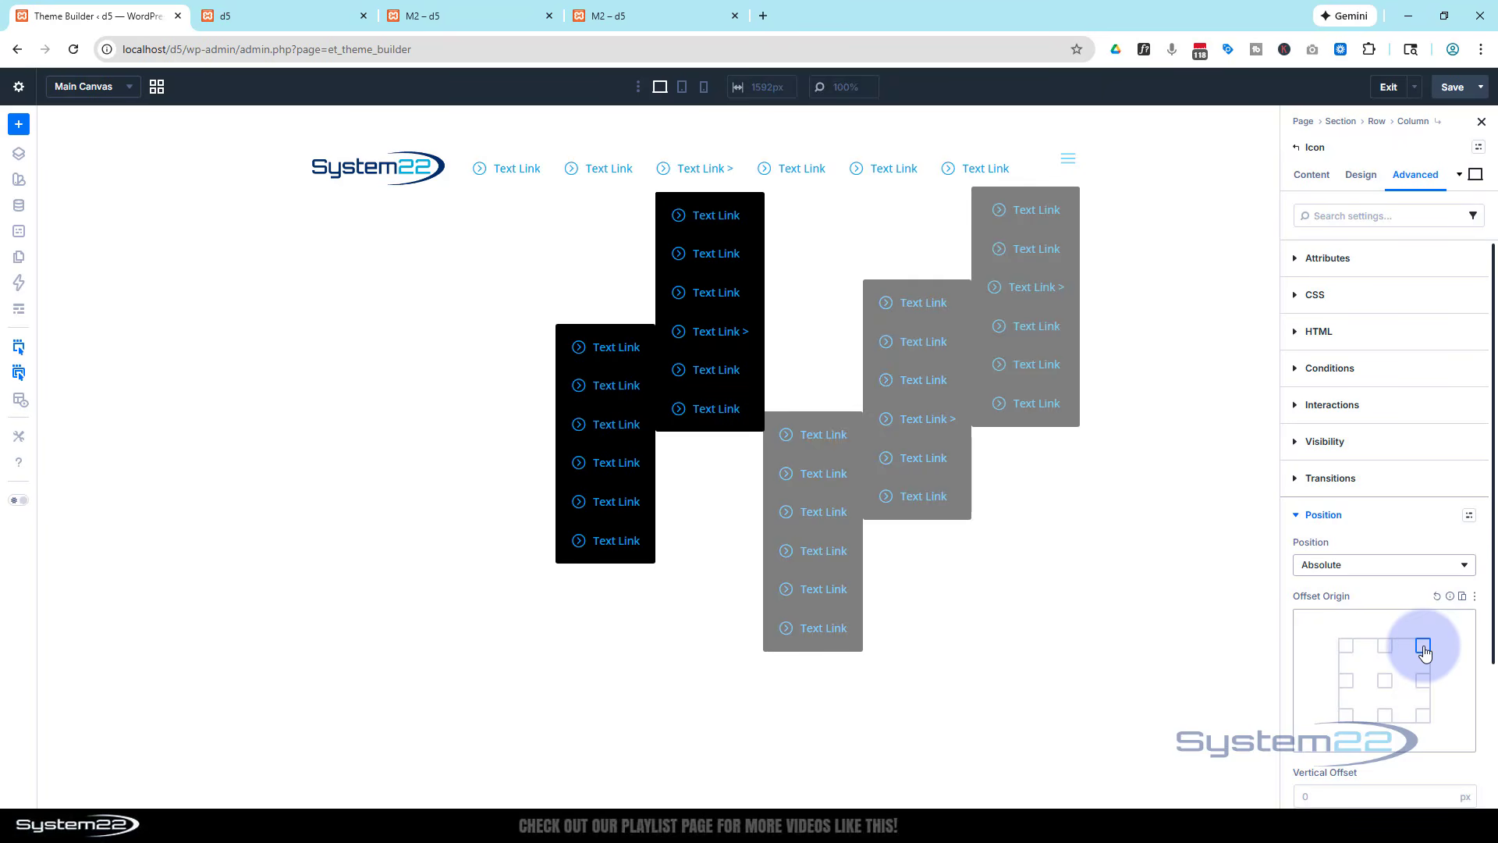
Set the hamburger icon's vertical offset to 14 px.
scroll(1440, 662, "down", 3)
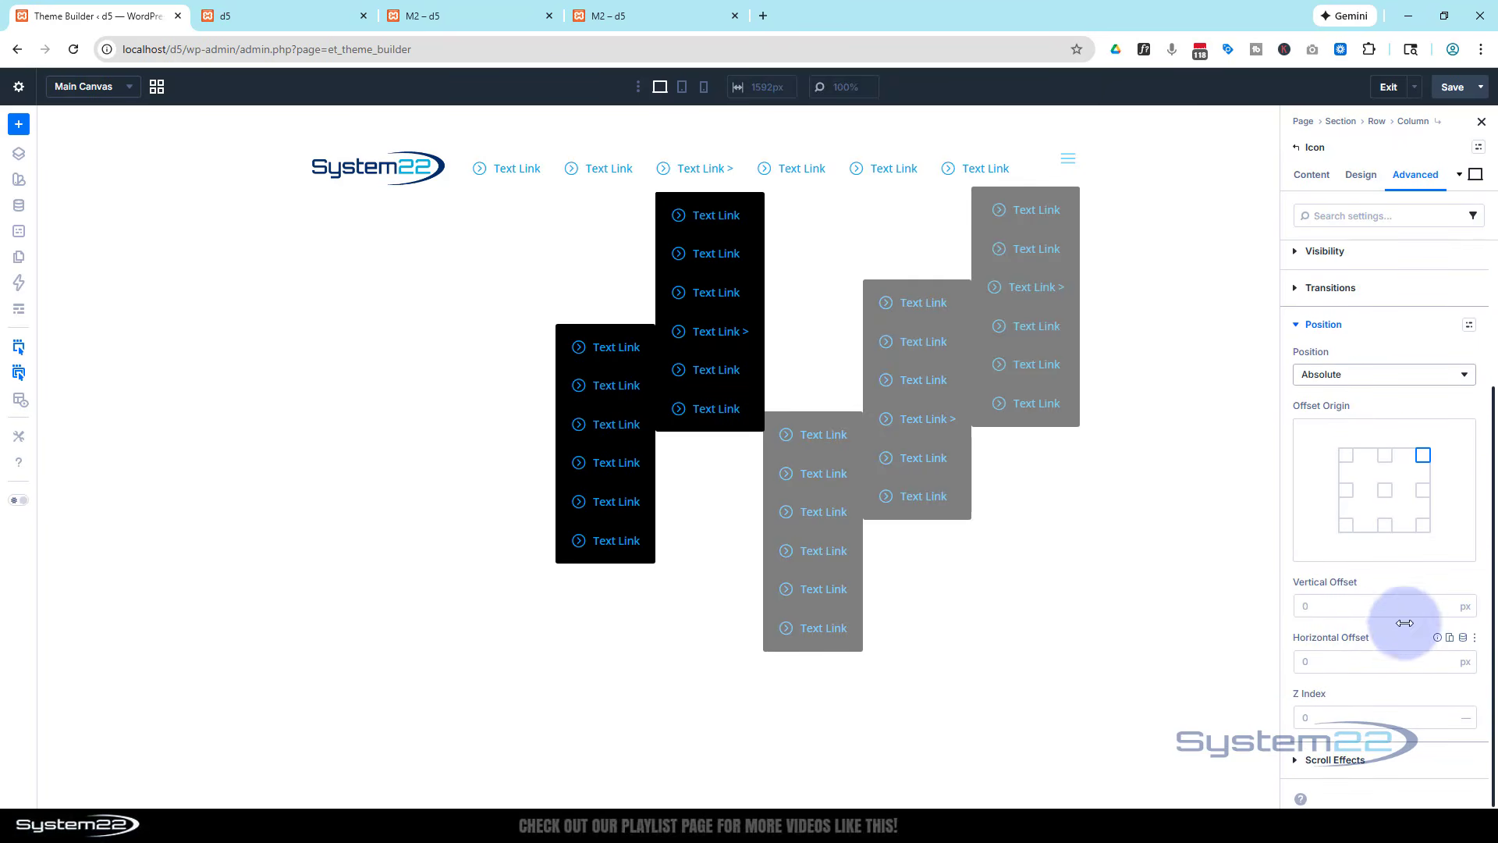
left_click(1308, 608)
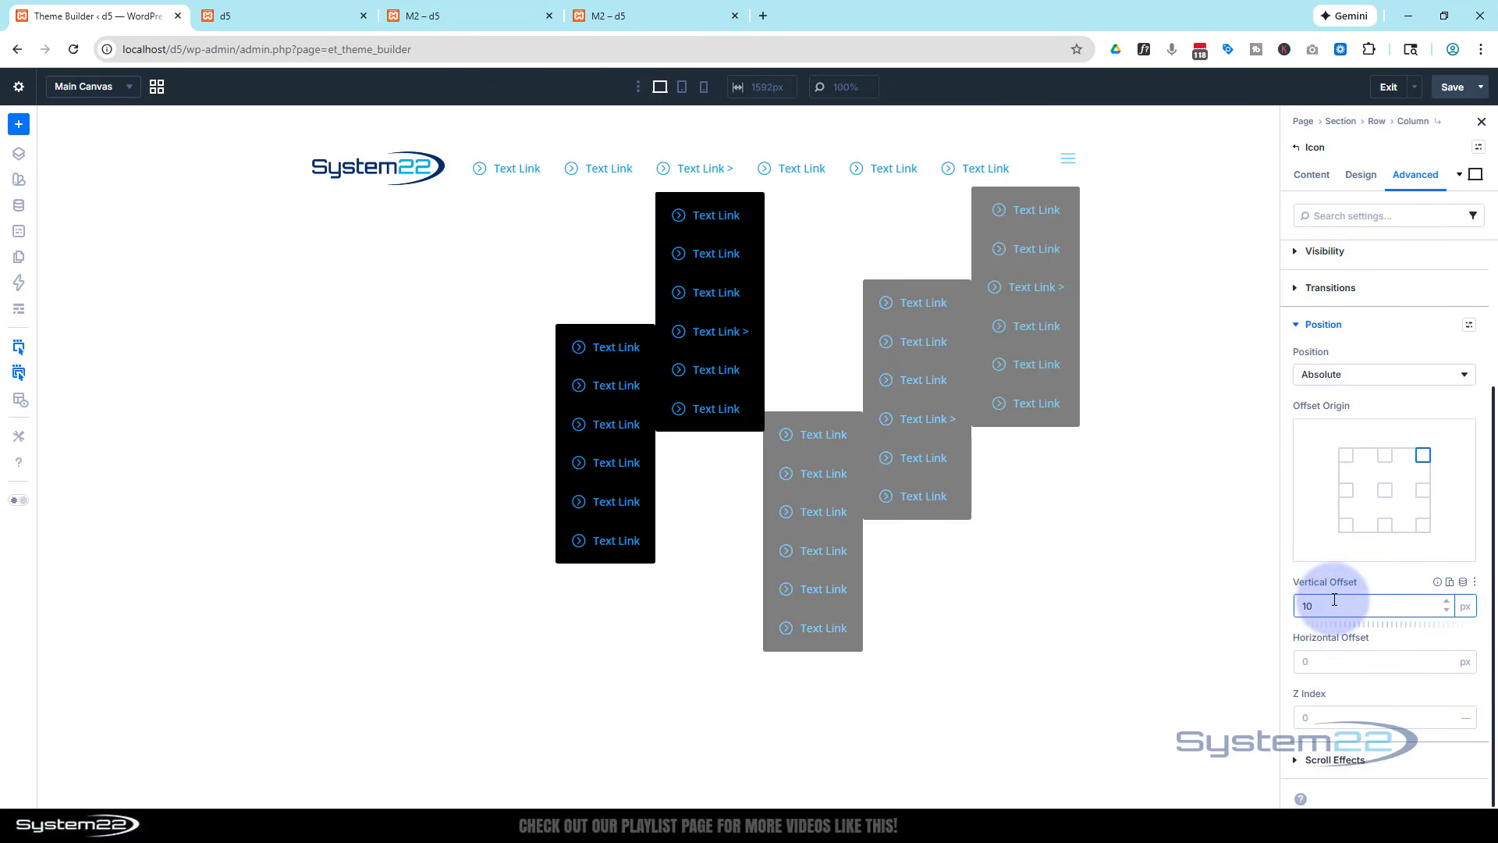
left_click(1383, 577)
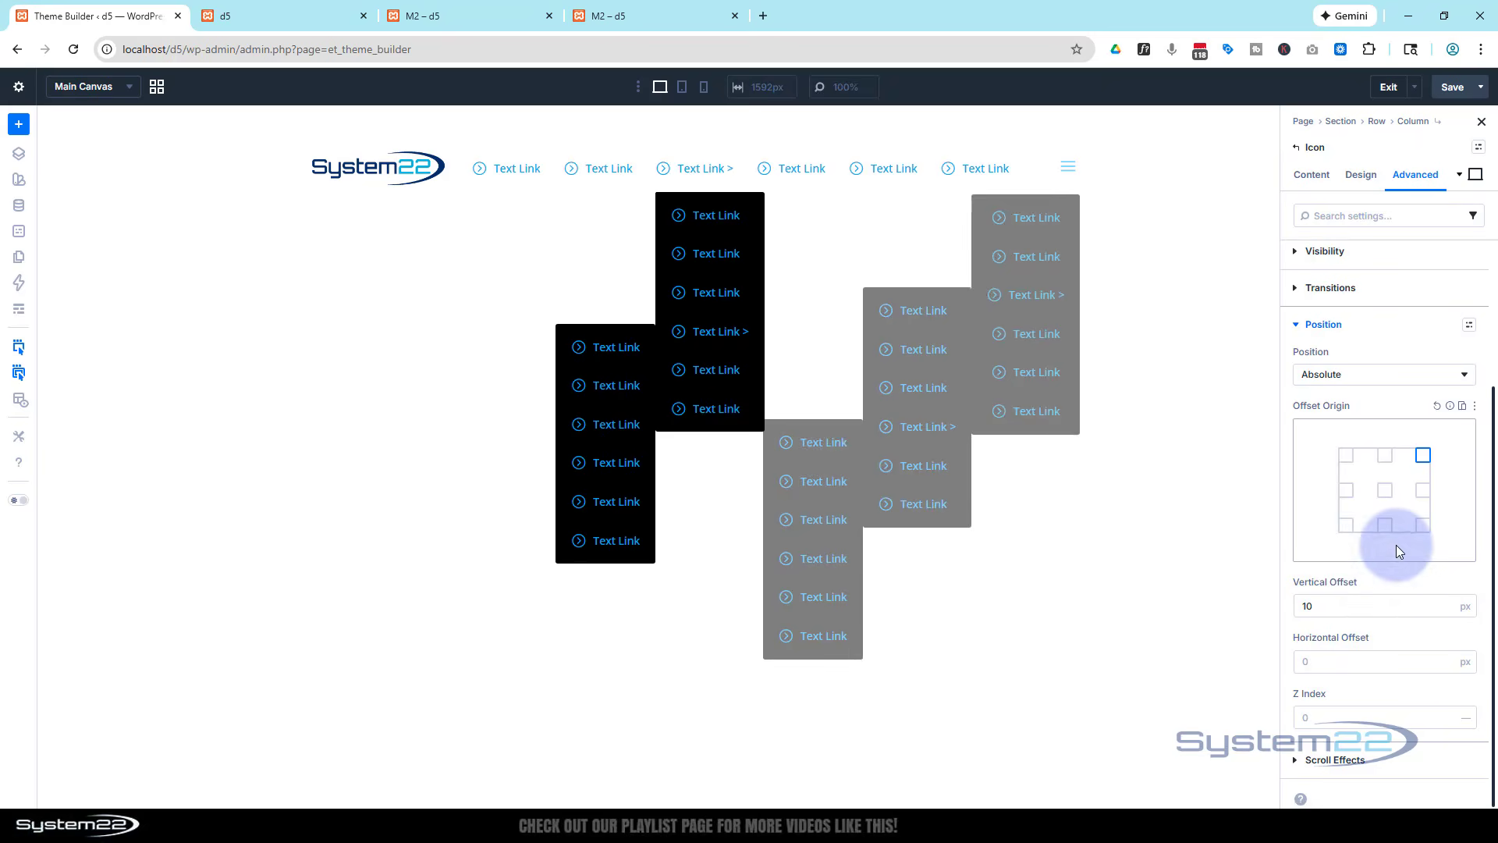
left_click(1447, 602)
left_click(1447, 601)
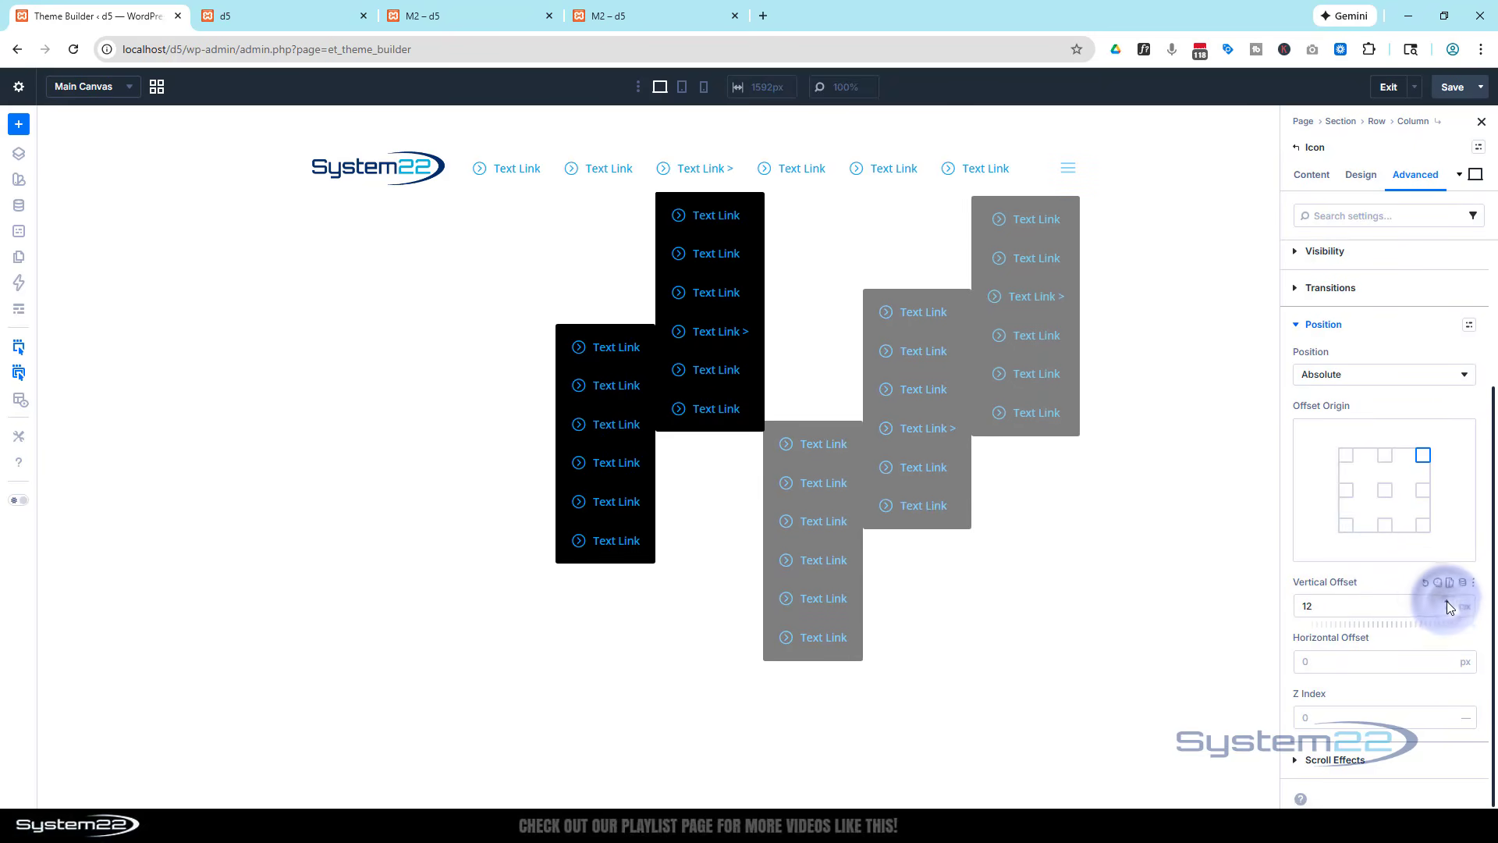
left_click(1447, 601)
left_click(1447, 601)
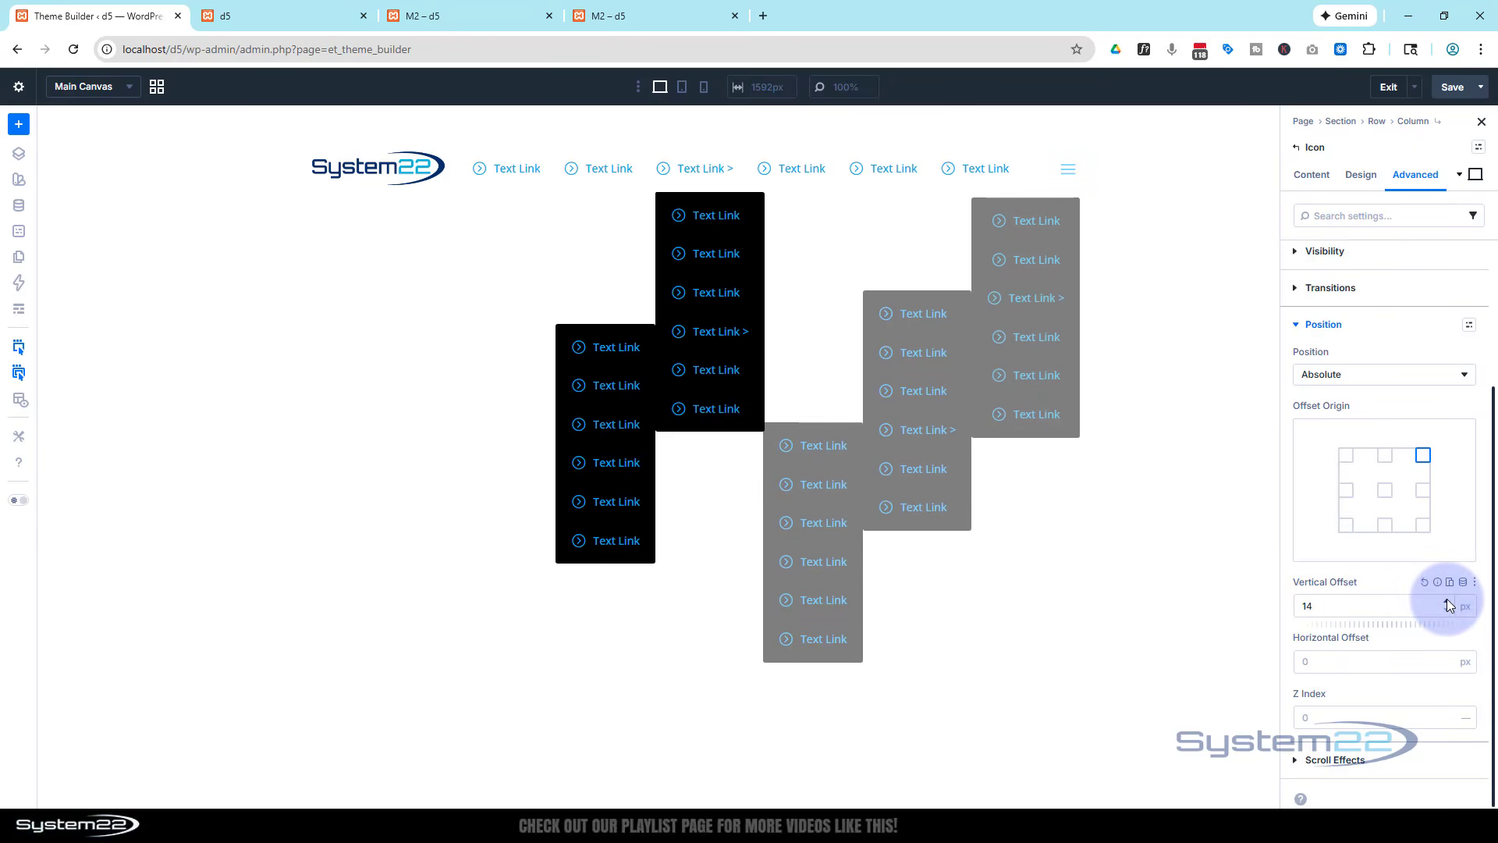
Switch the canvas to phone view and open the innermost dropdown nested under the hamburger menu's third link and that submenu's fourth link.
left_click(704, 88)
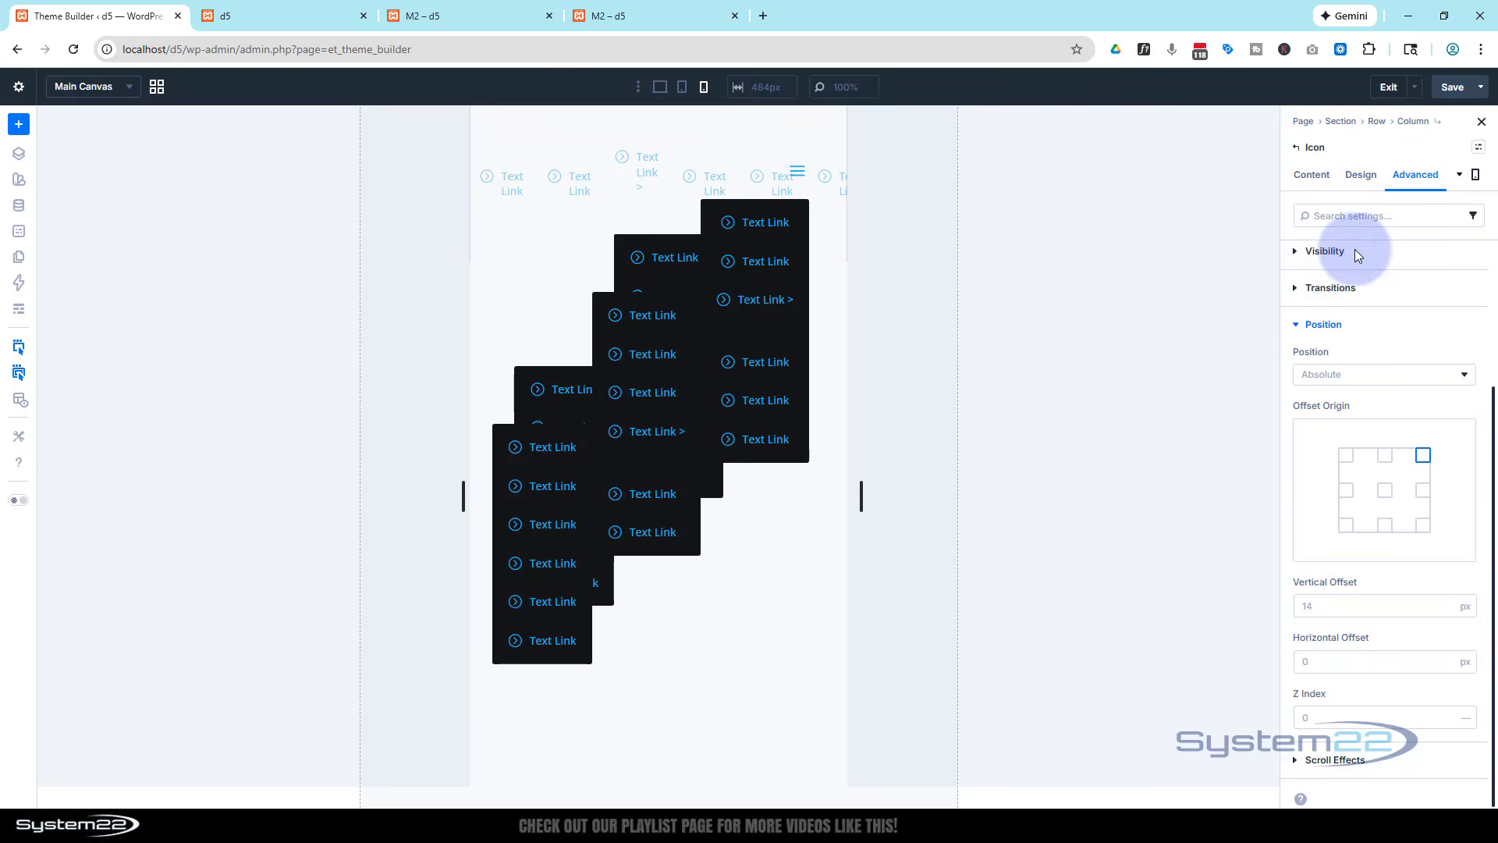
left_click(1310, 176)
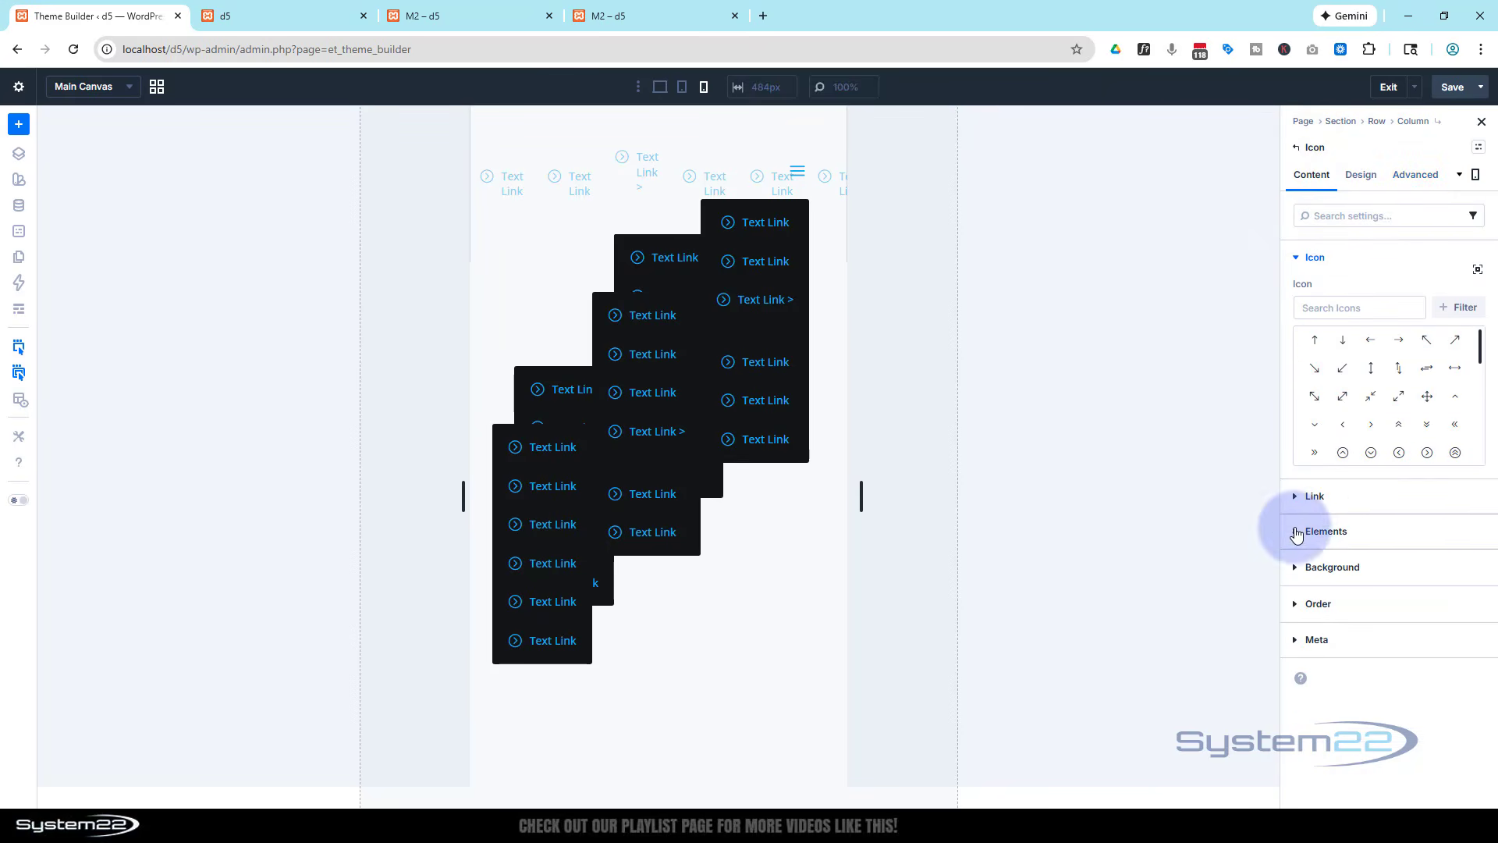
left_click(1327, 530)
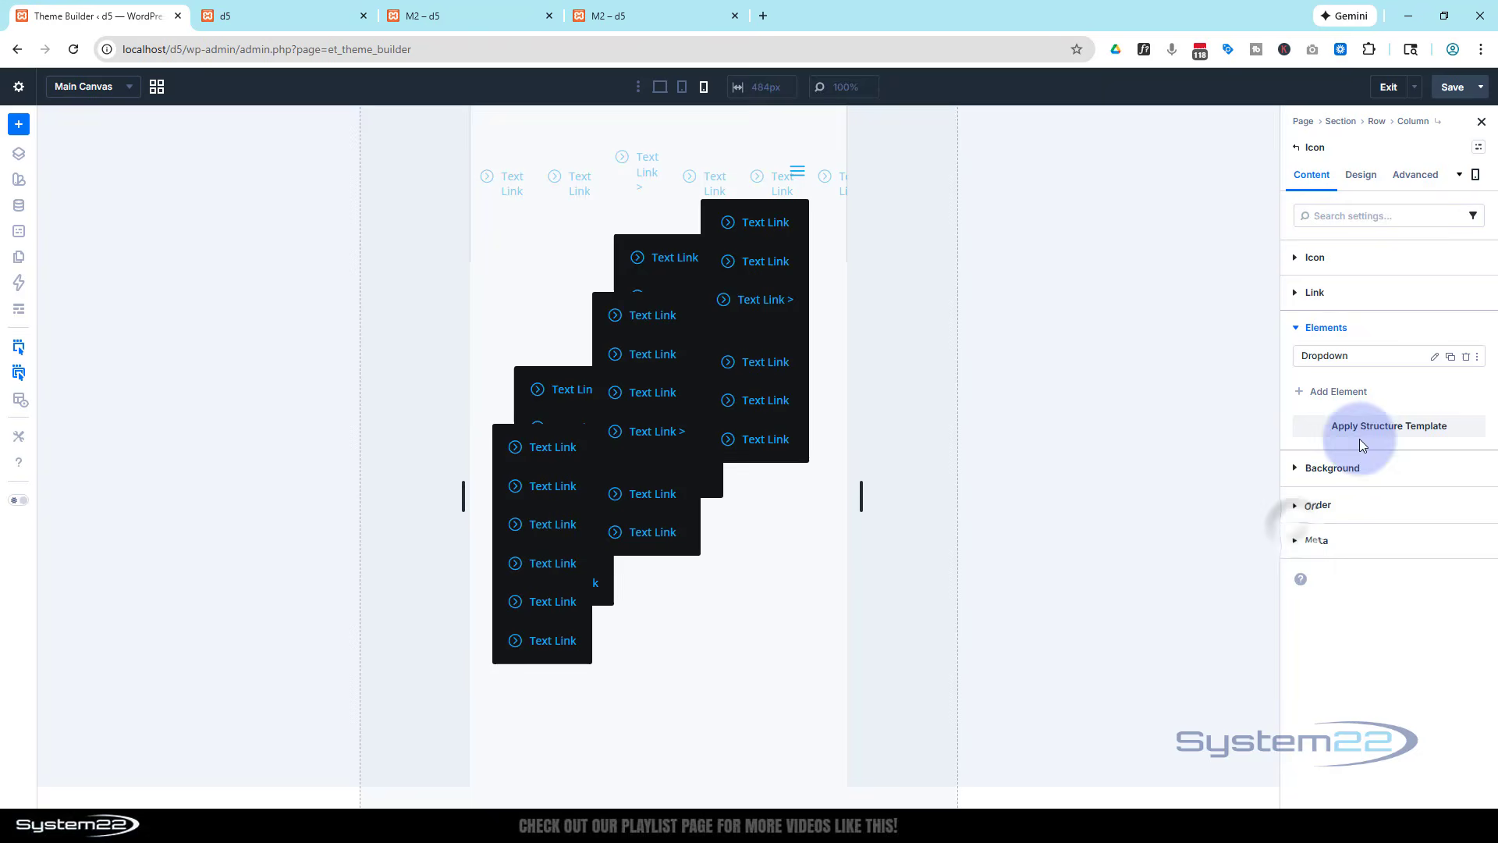
left_click(1435, 359)
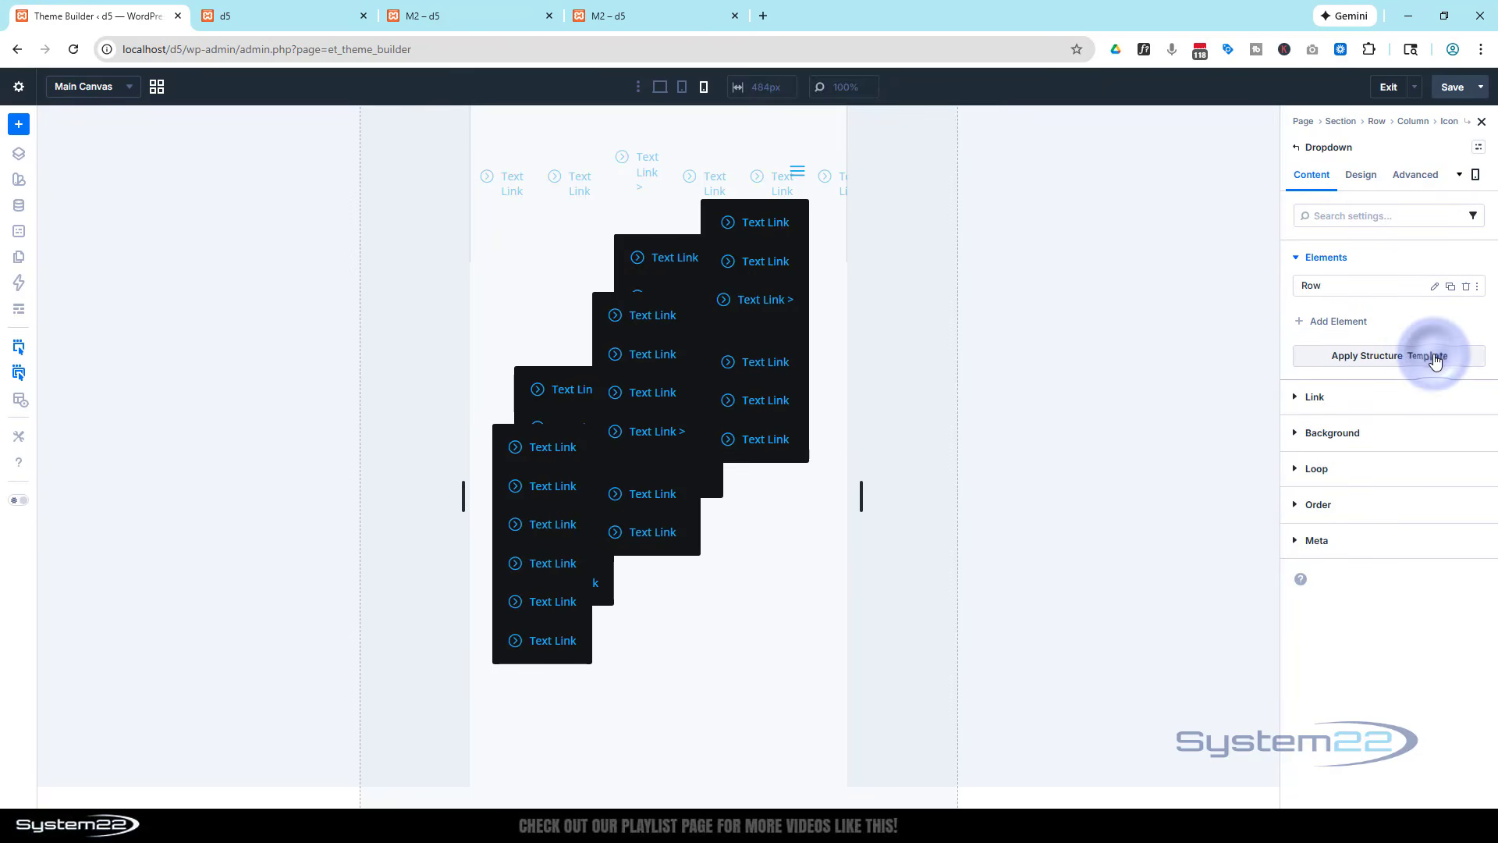
left_click(1434, 287)
left_click(1434, 287)
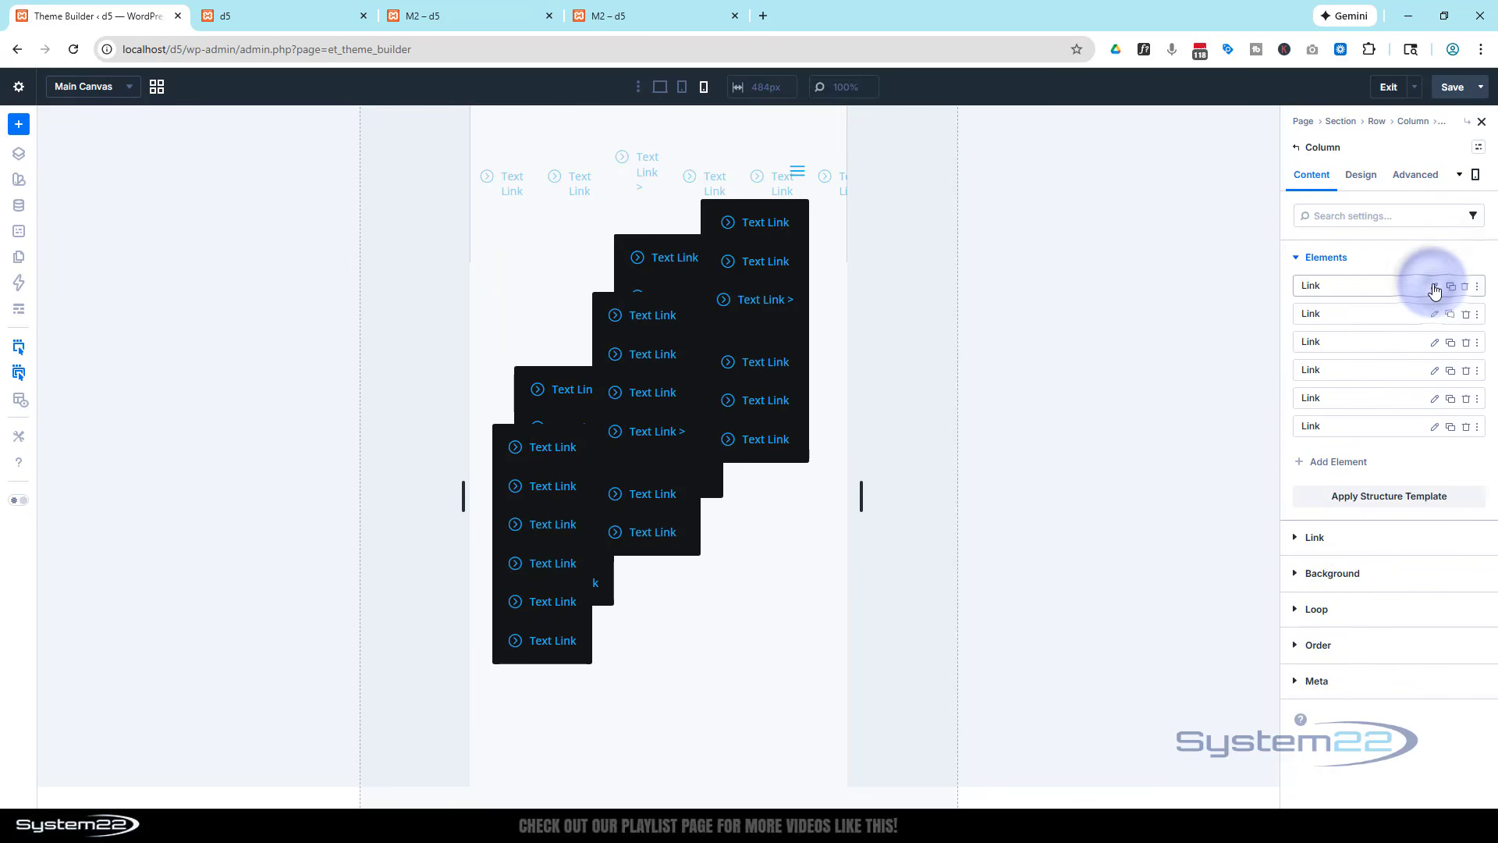
left_click(1434, 344)
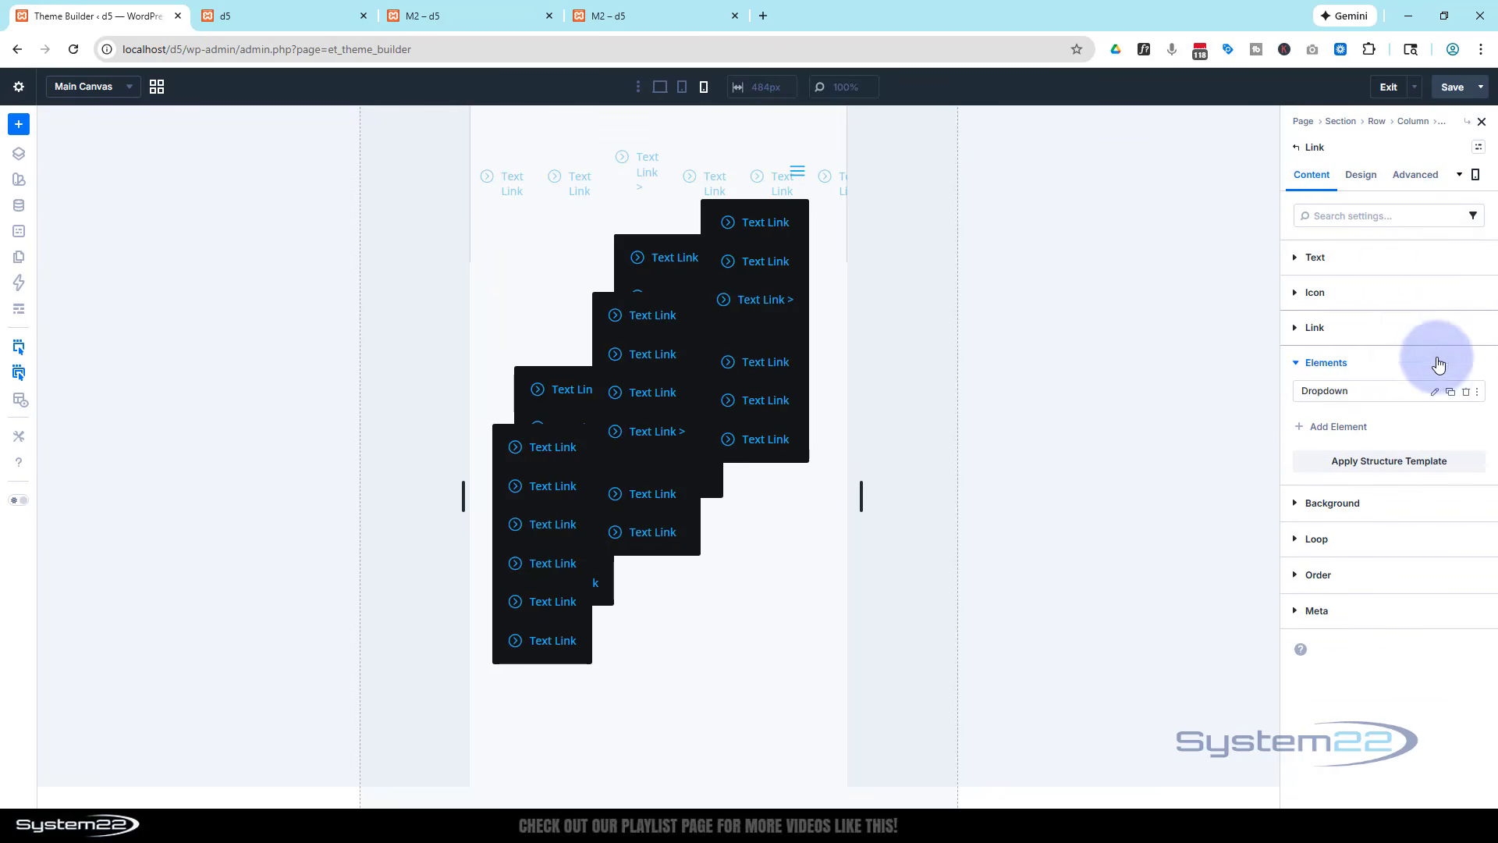
left_click(1435, 394)
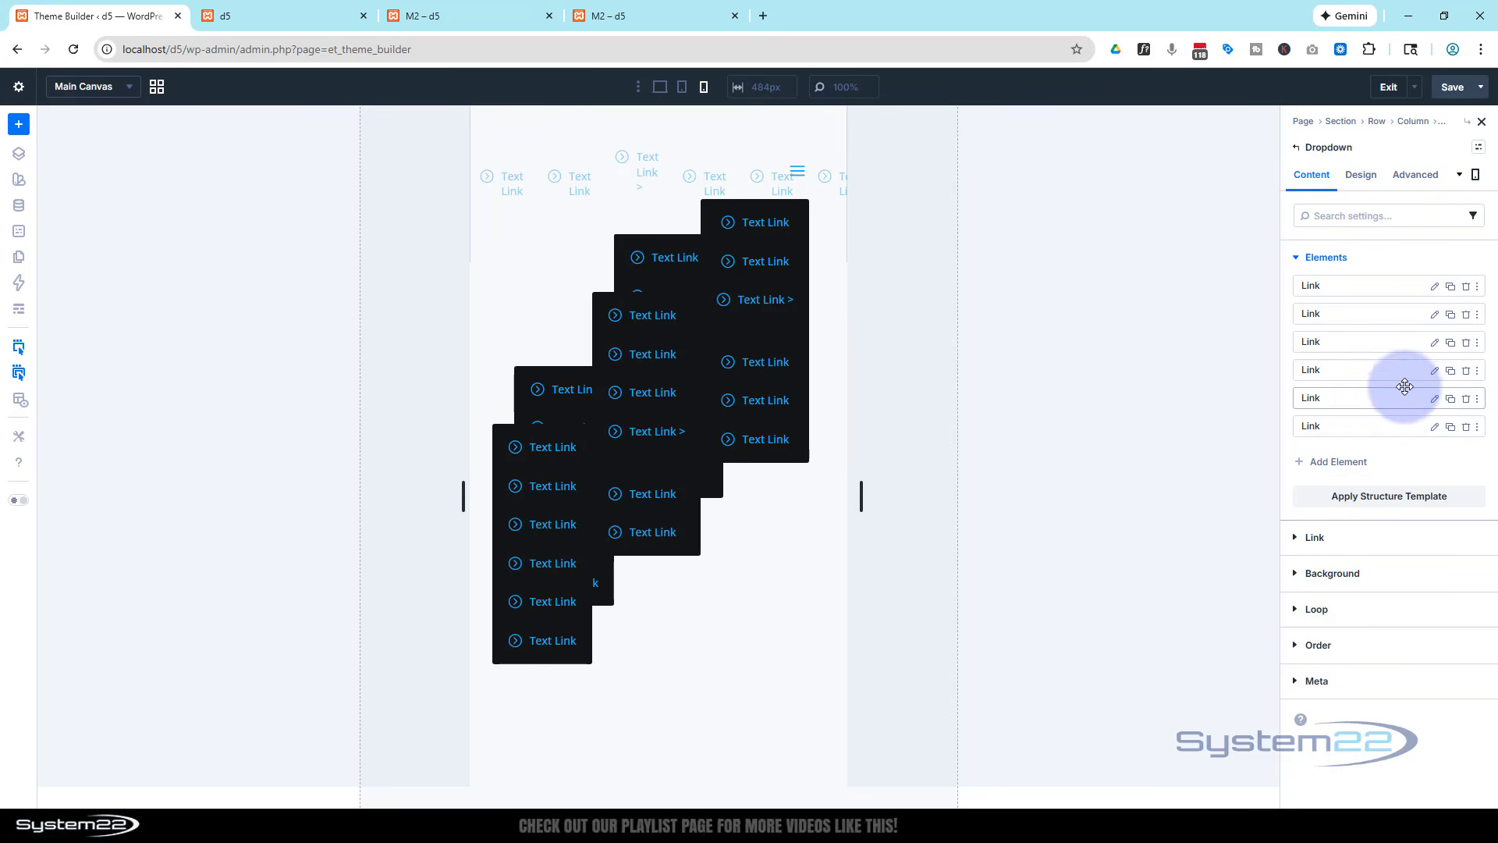
left_click(1435, 371)
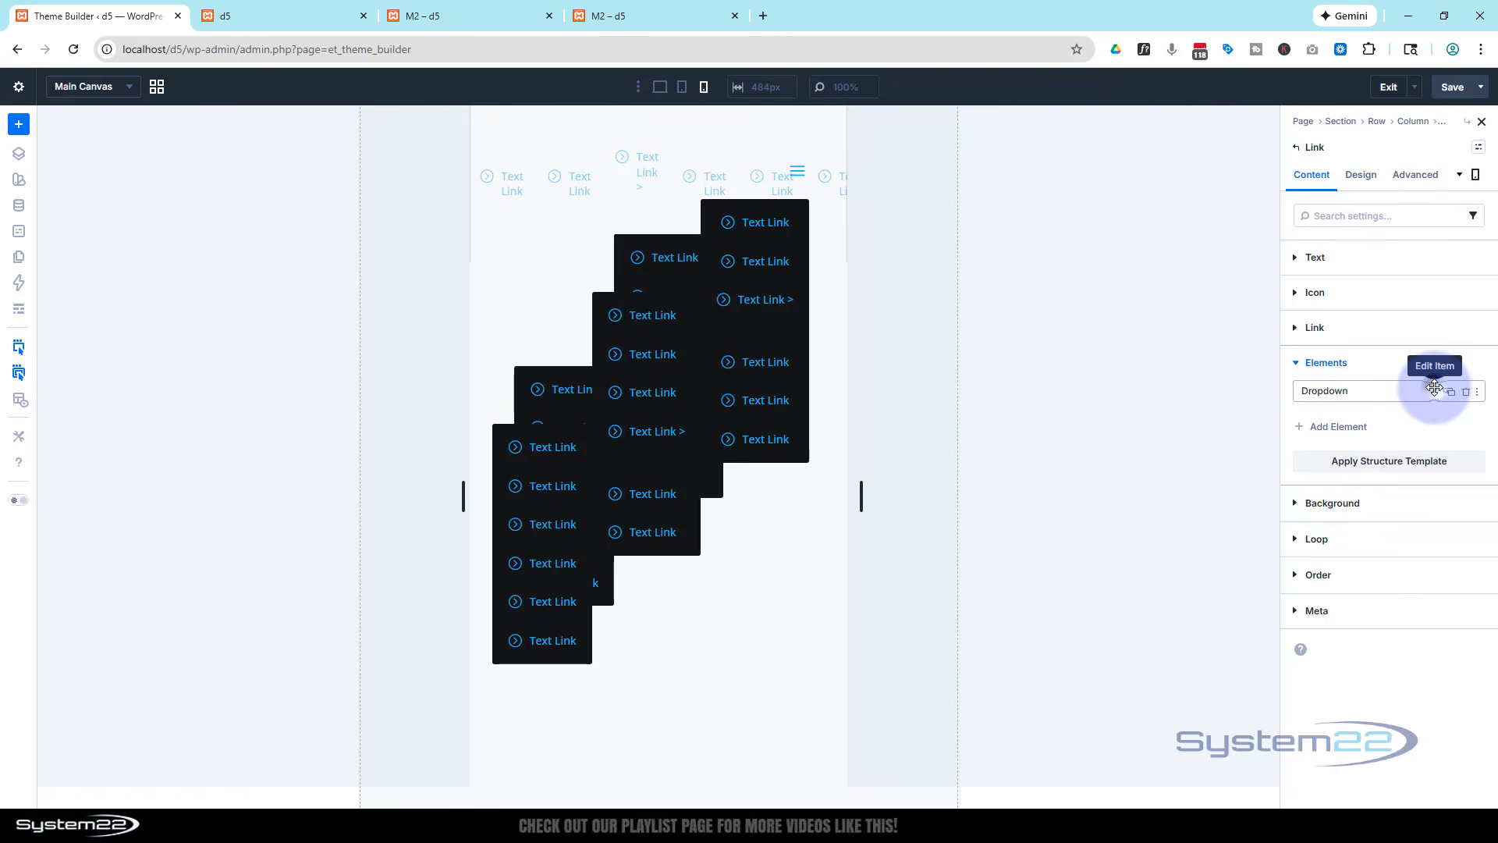
left_click(1434, 388)
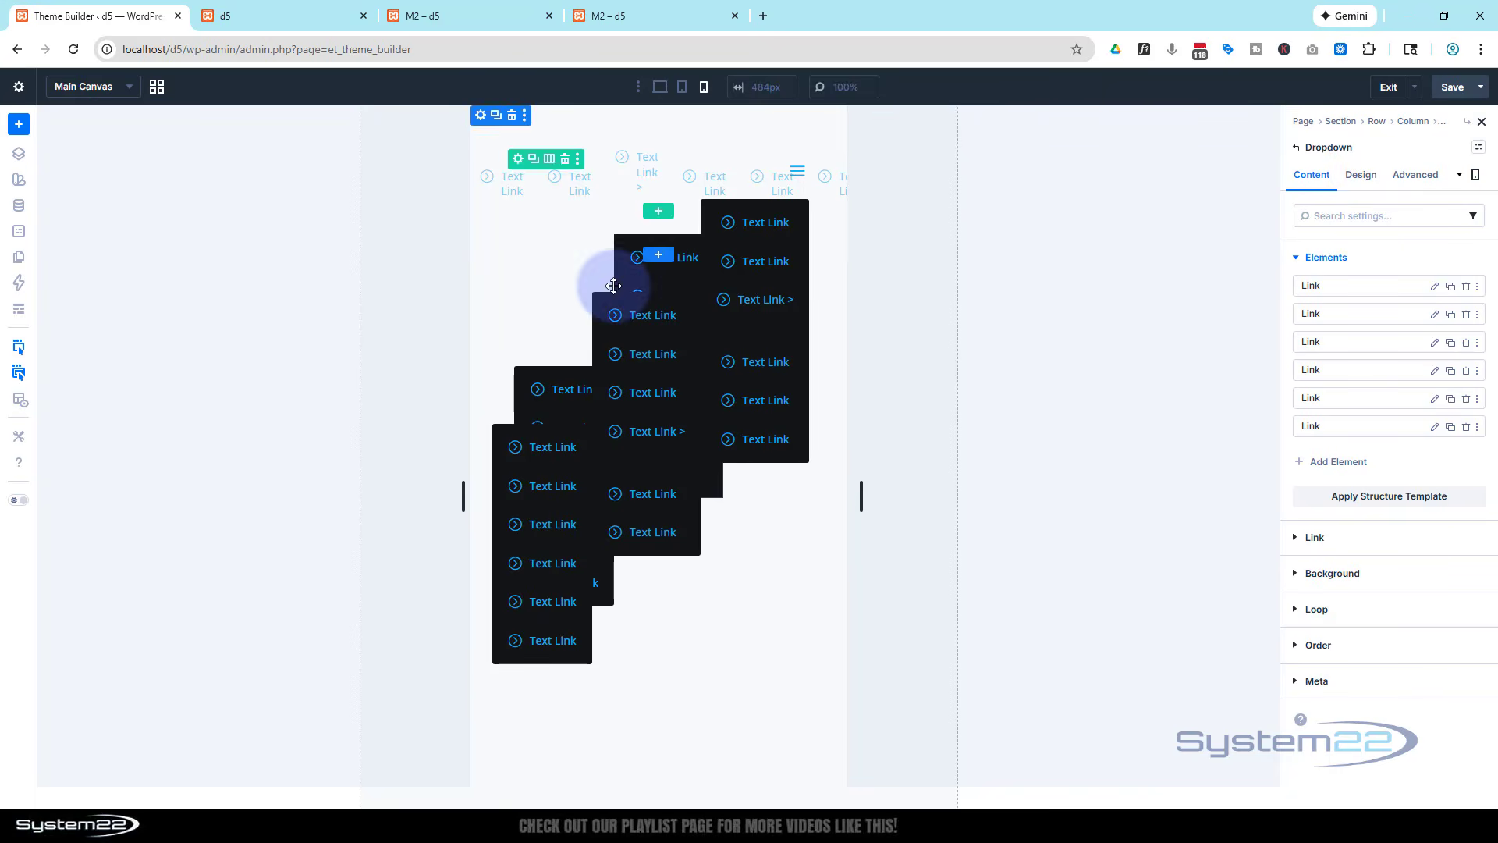
Set the innermost hamburger dropdown's position to Inline for the phone view.
left_click(1362, 180)
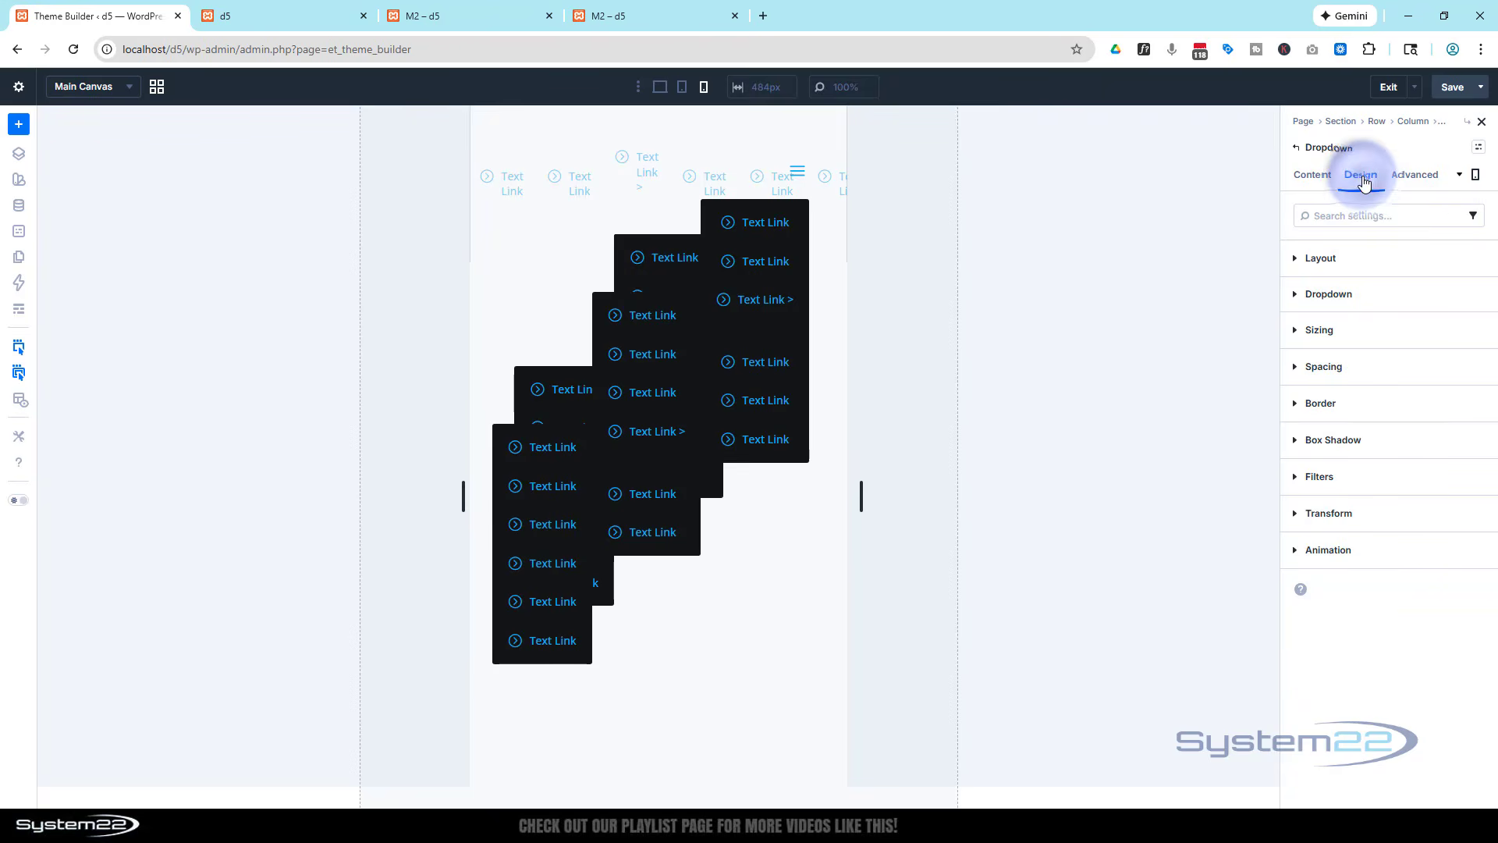
left_click(1369, 292)
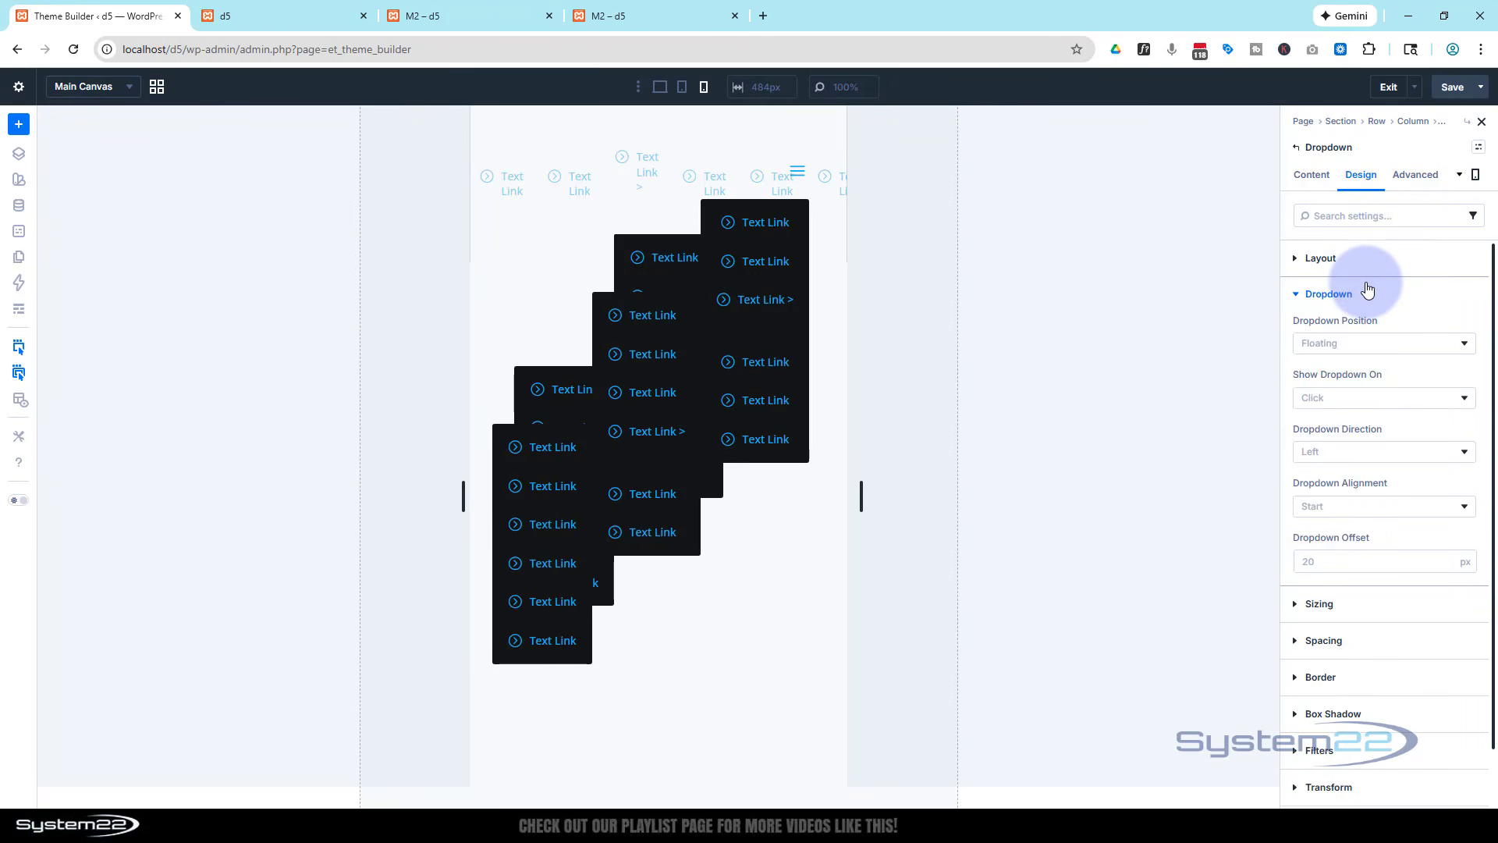
left_click(1362, 343)
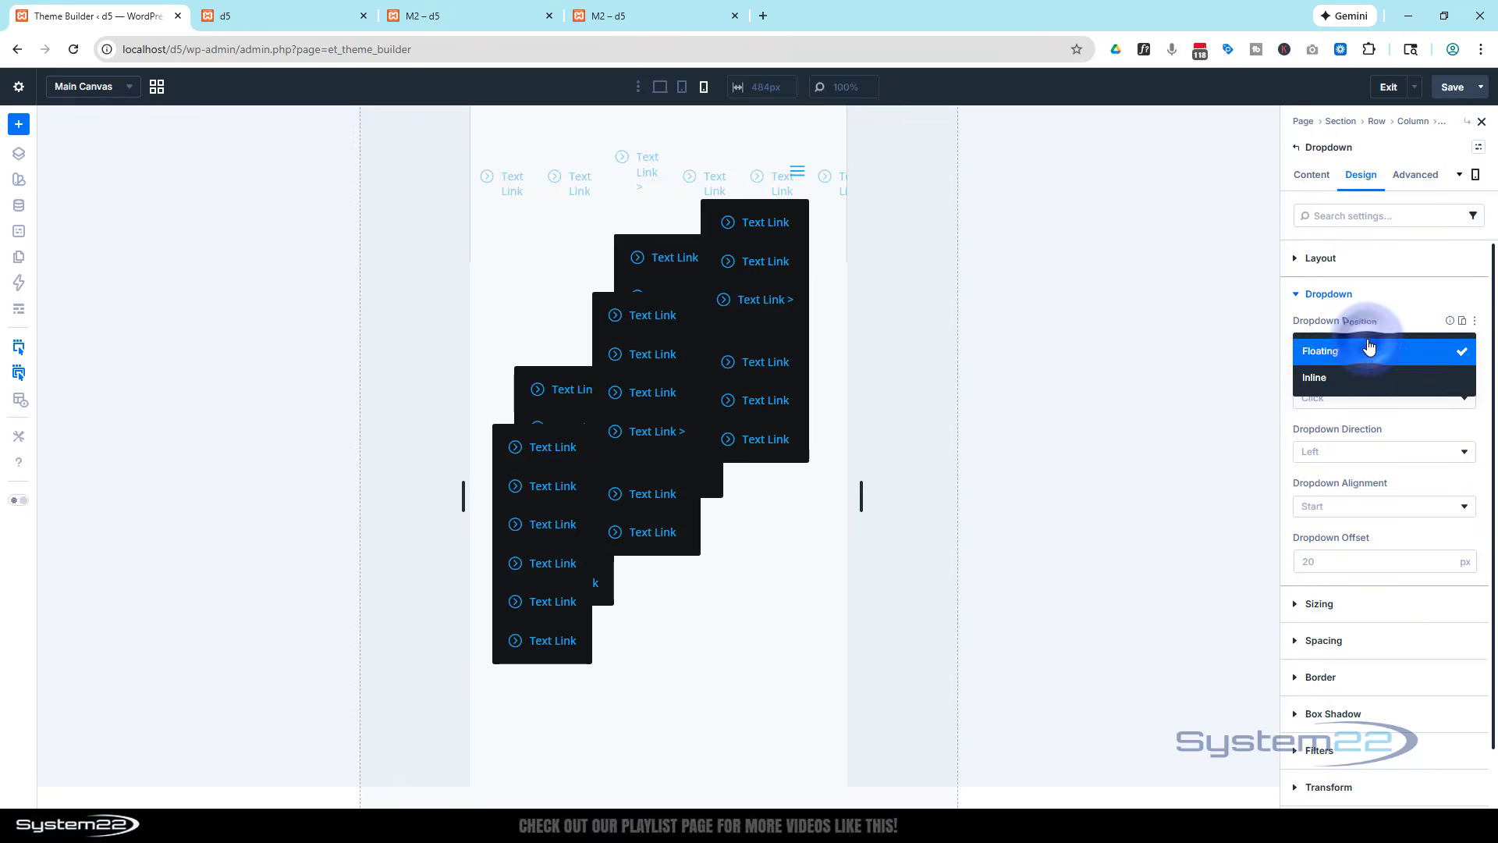
left_click(1363, 381)
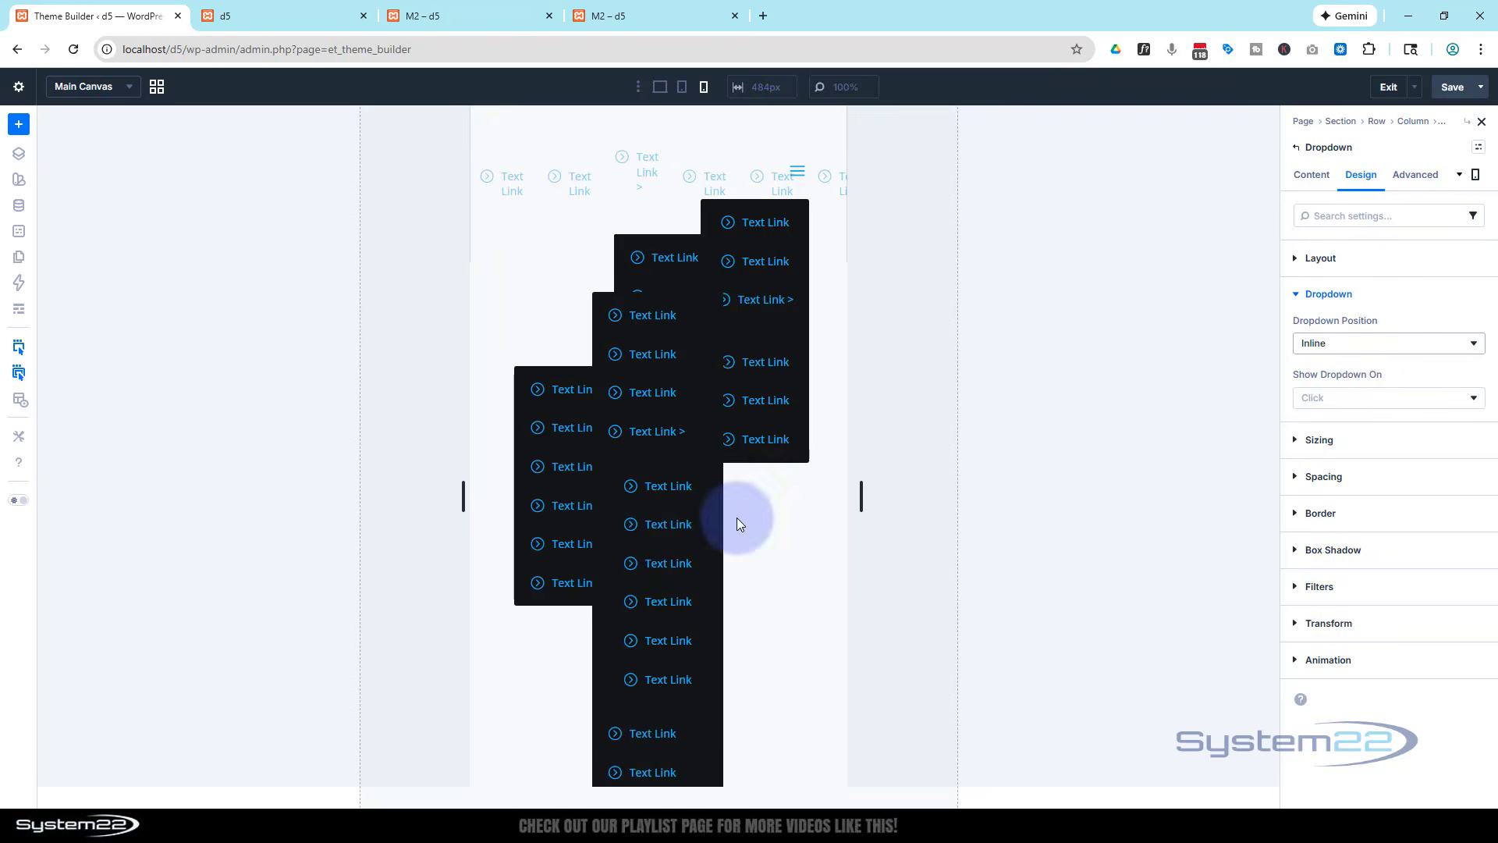
left_click(1085, 533)
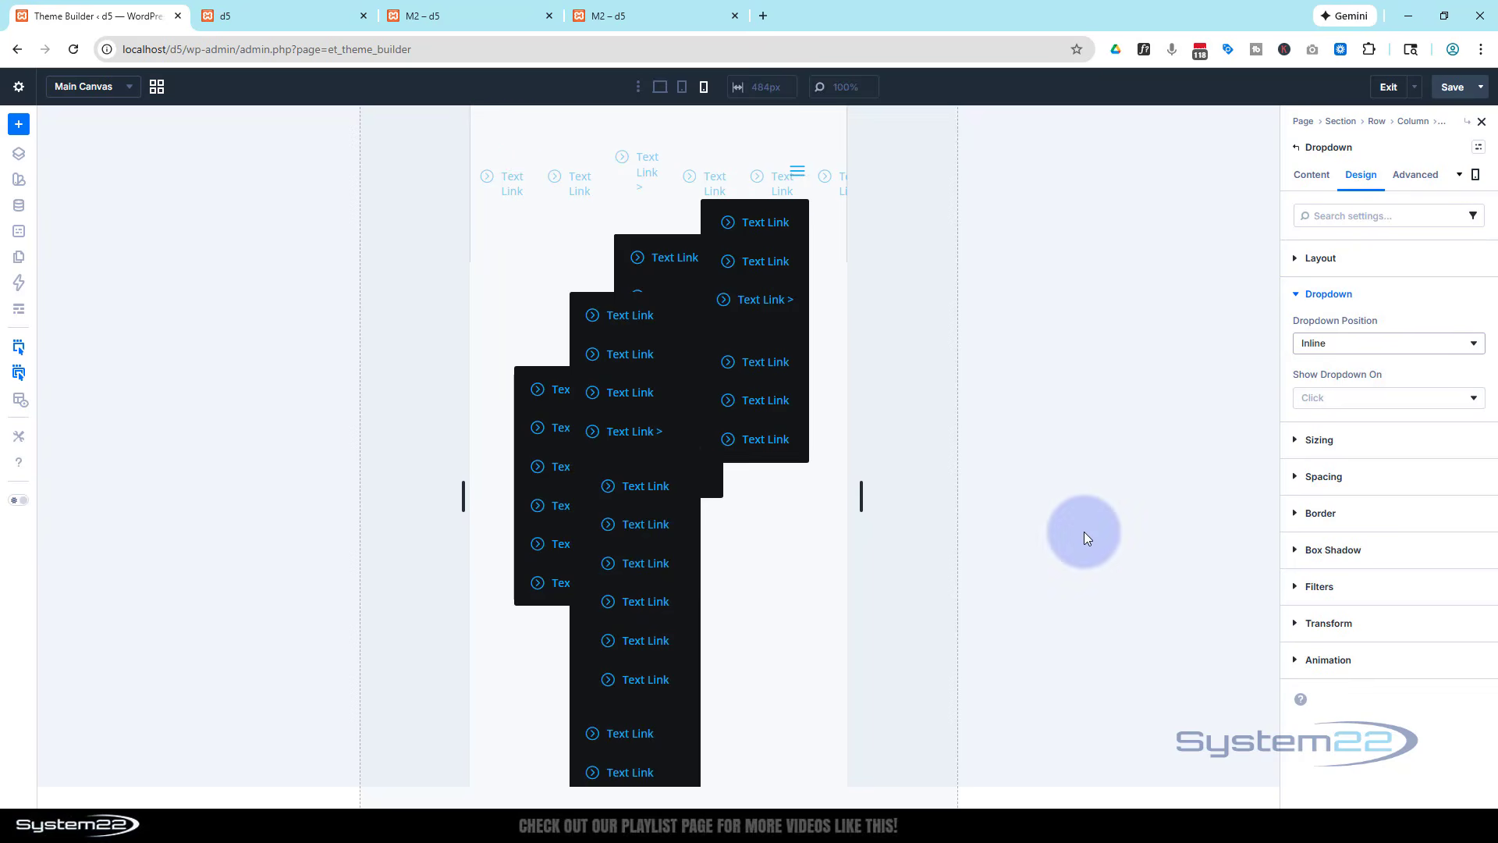
Save the global header, exit the builder and save the Theme Builder changes.
left_click(1449, 88)
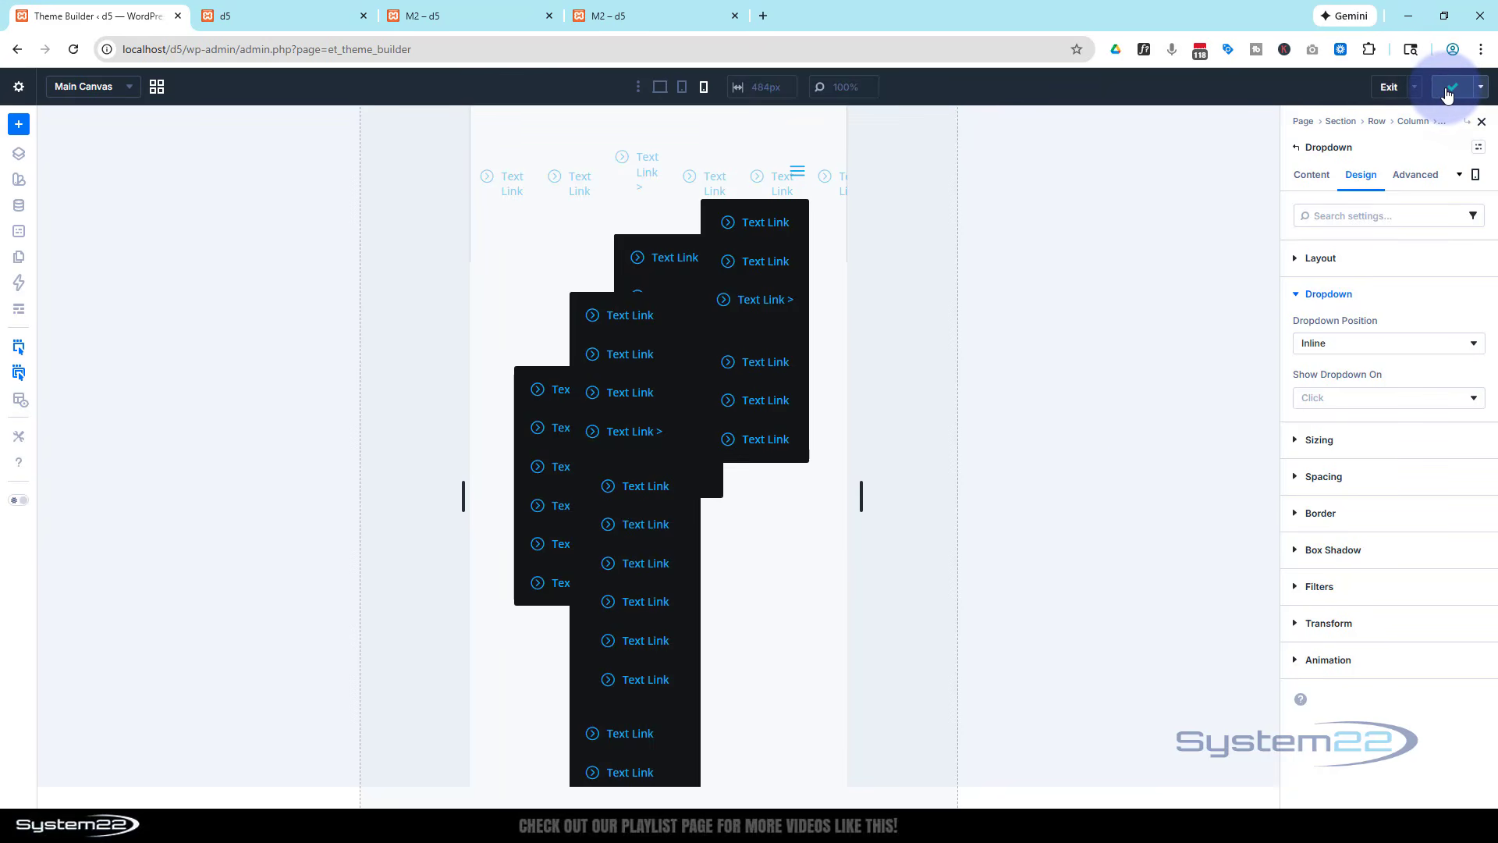
left_click(1387, 89)
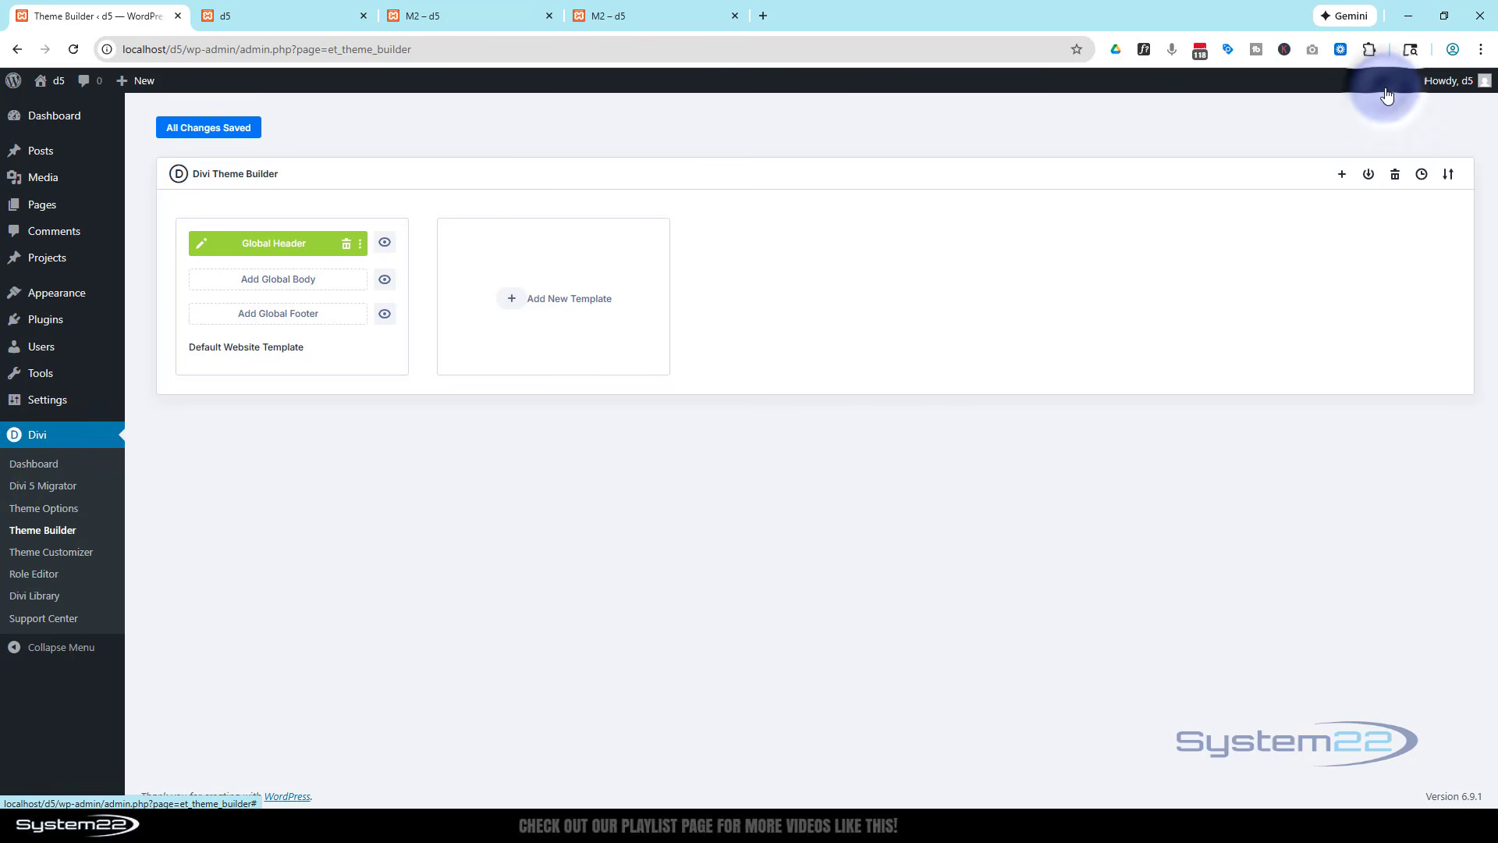
left_click(213, 128)
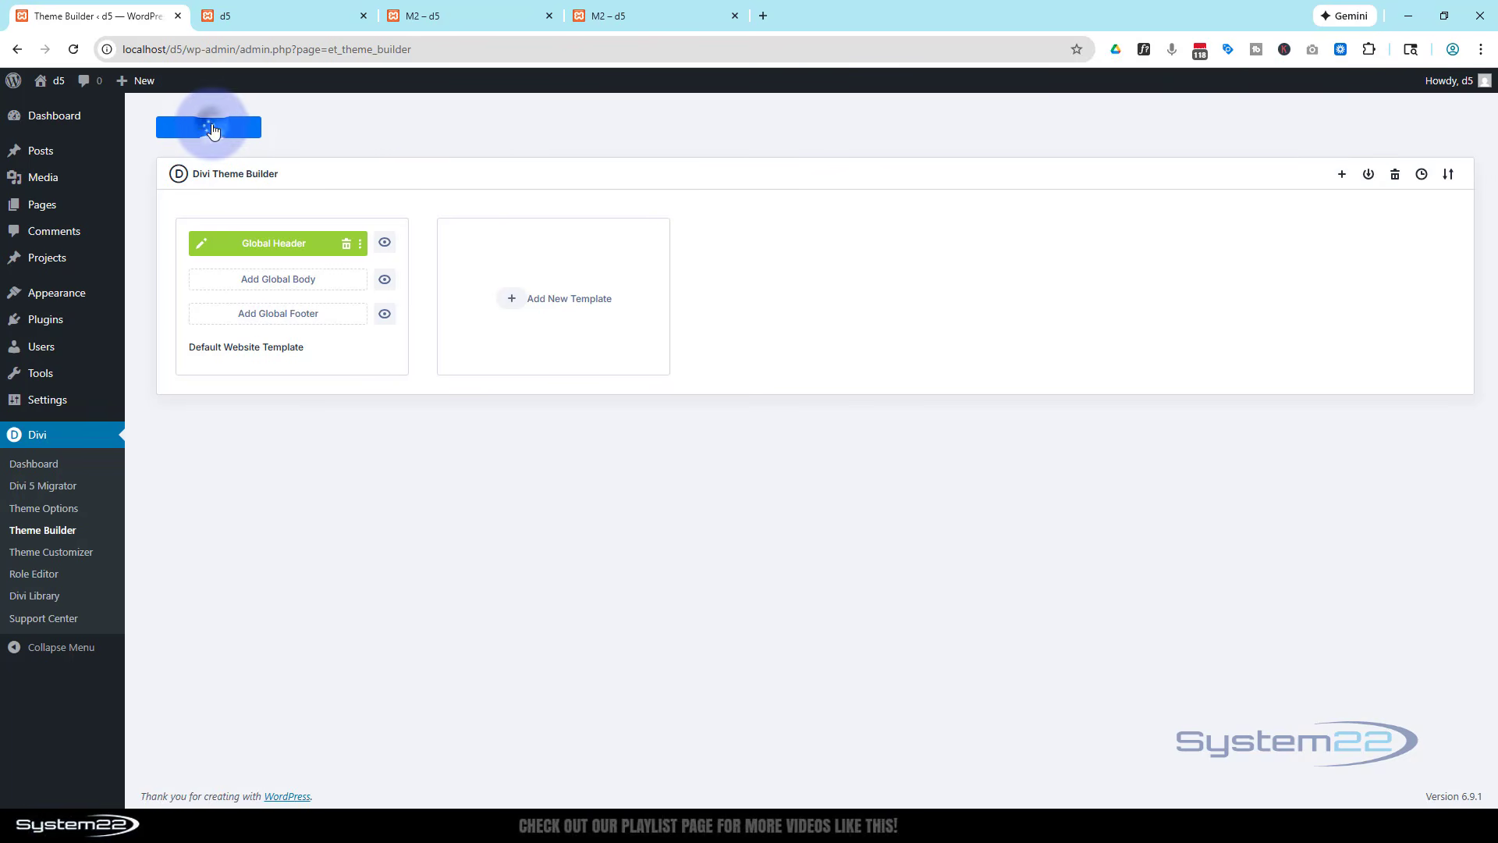
Open the live site in a new tab and check the third header link's nested dropdowns at desktop width.
mouse_move(52, 84)
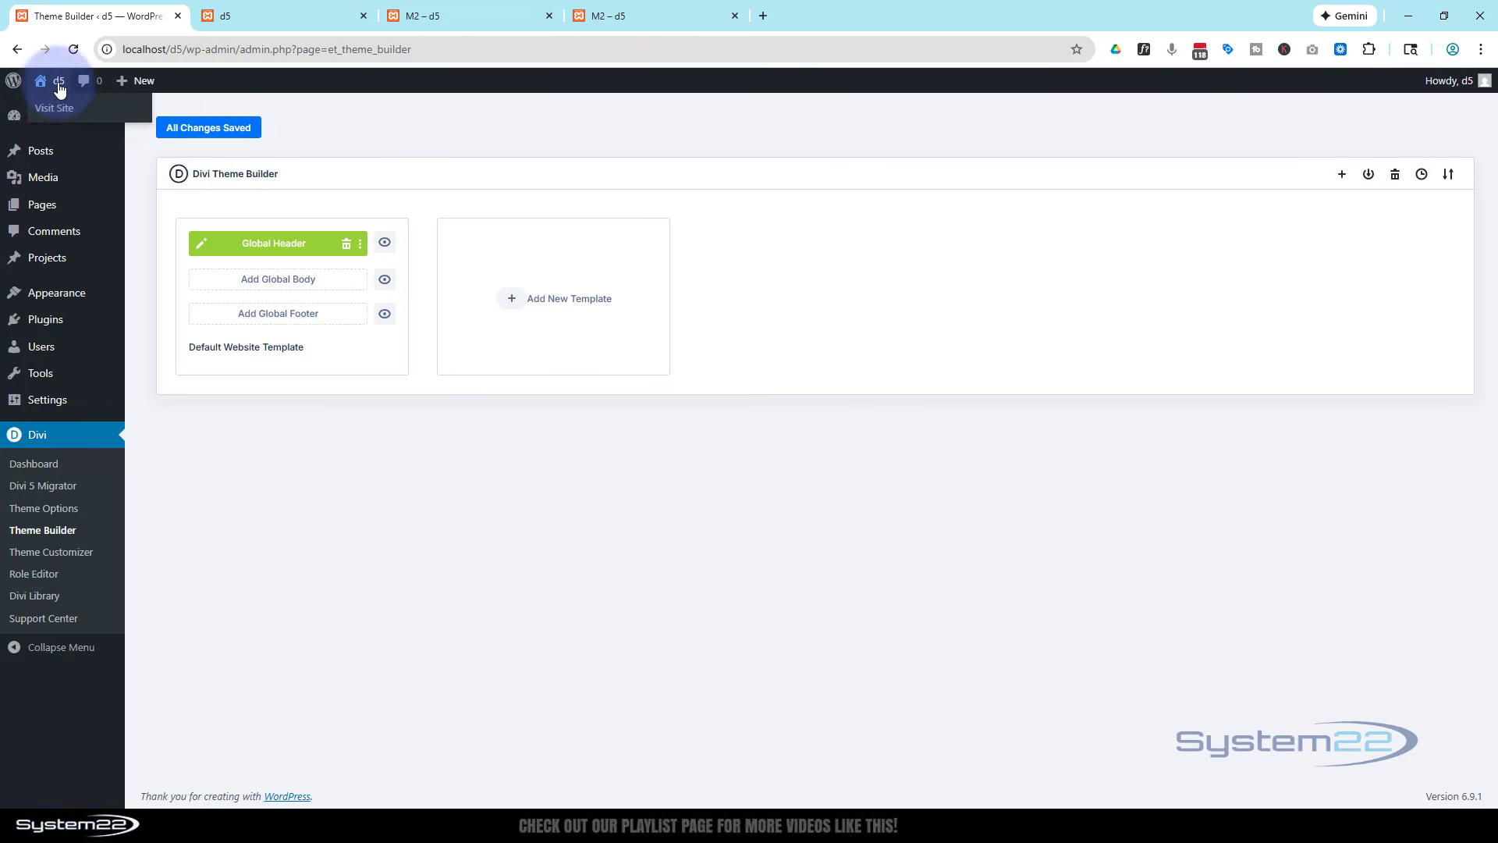
left_click(51, 109)
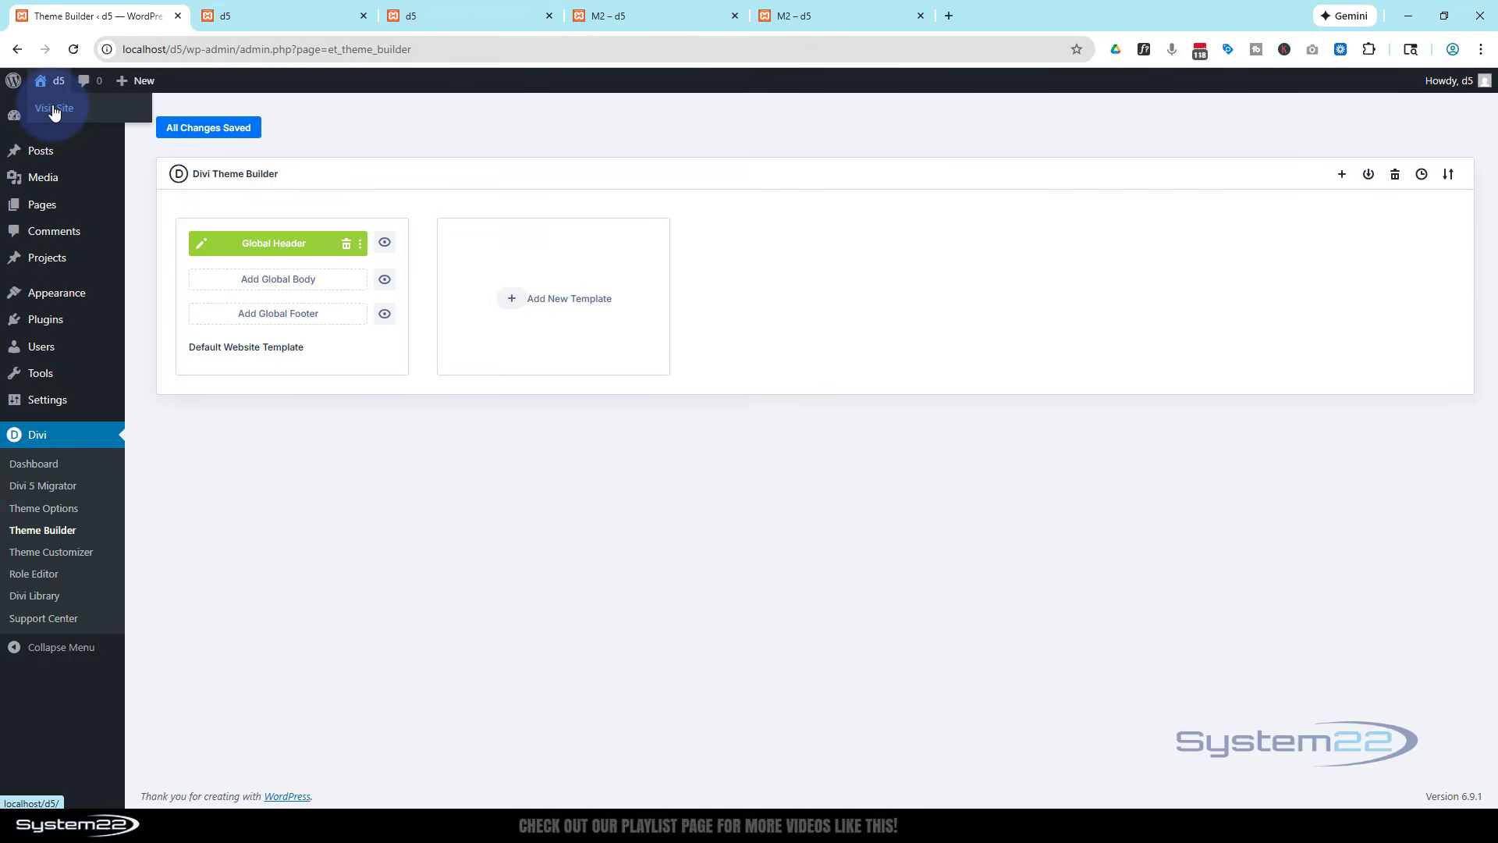
left_click(265, 16)
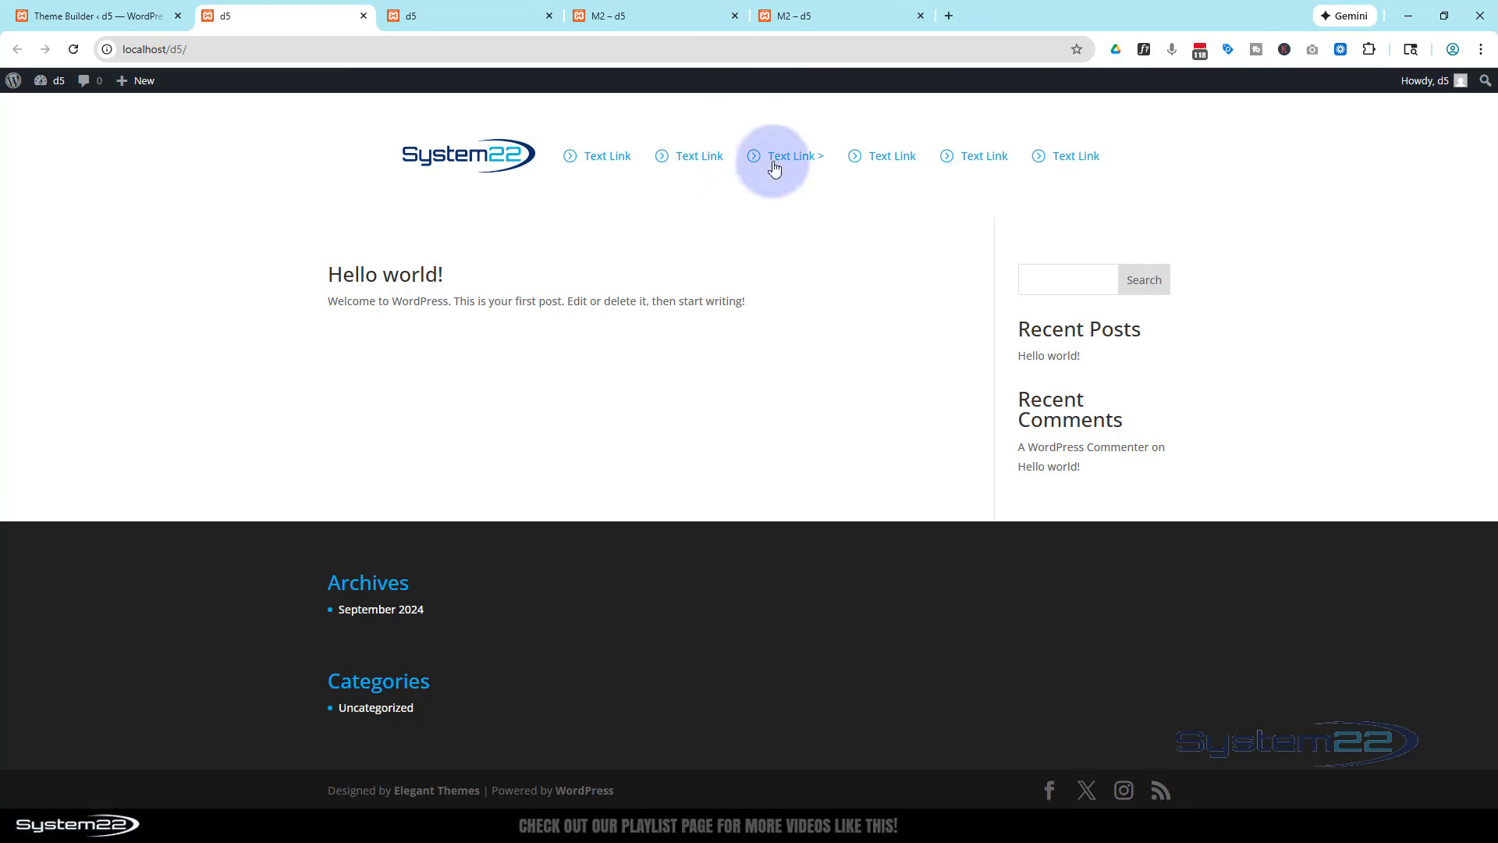
mouse_move(785, 164)
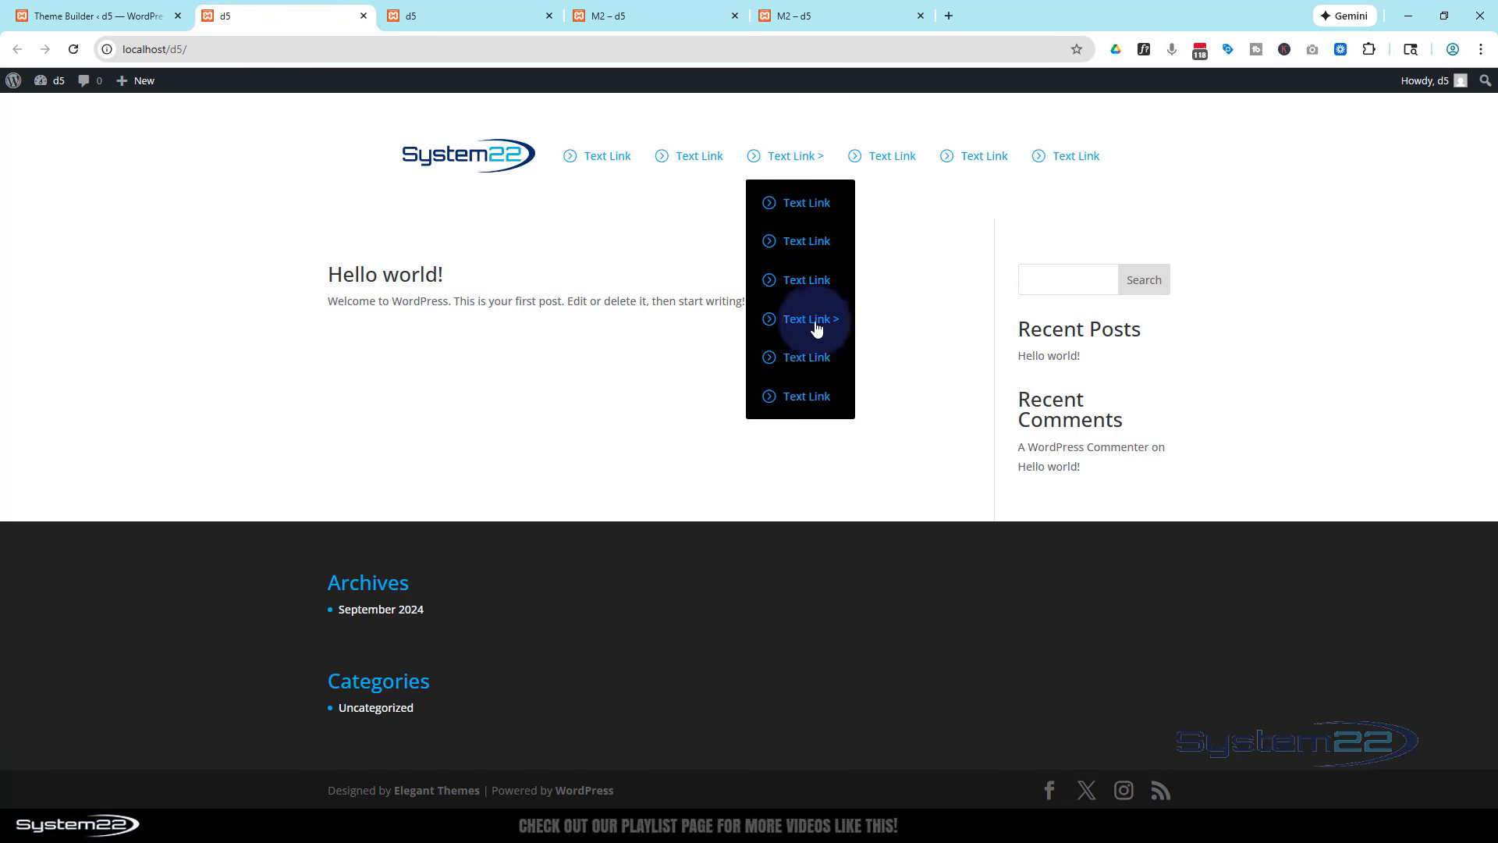
mouse_move(827, 326)
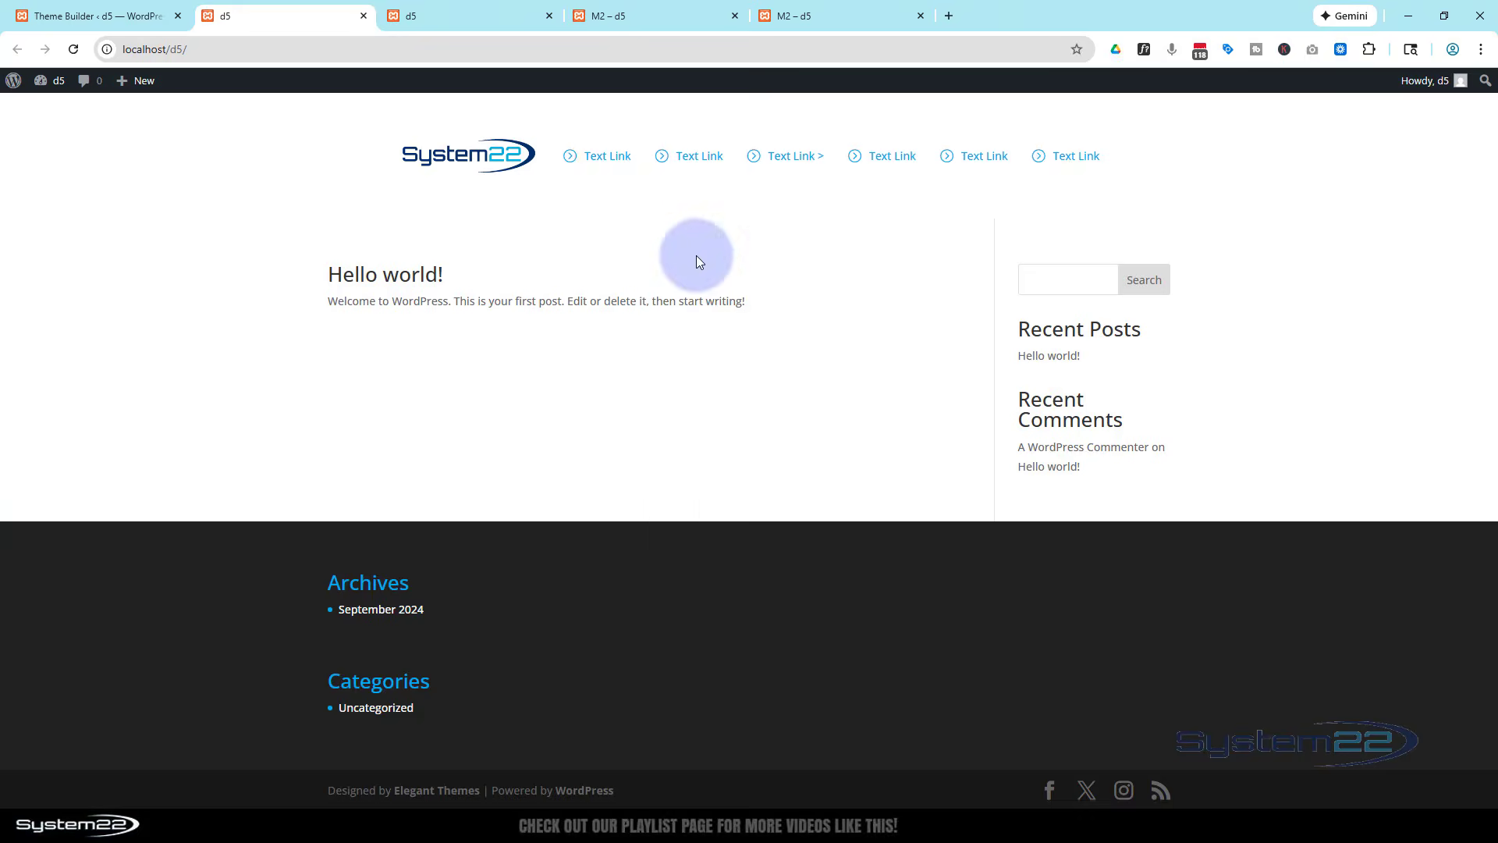
Preview the live site at iPad Air size and open the hamburger menu with both levels of nested dropdowns.
key("ctrl+shift+i")
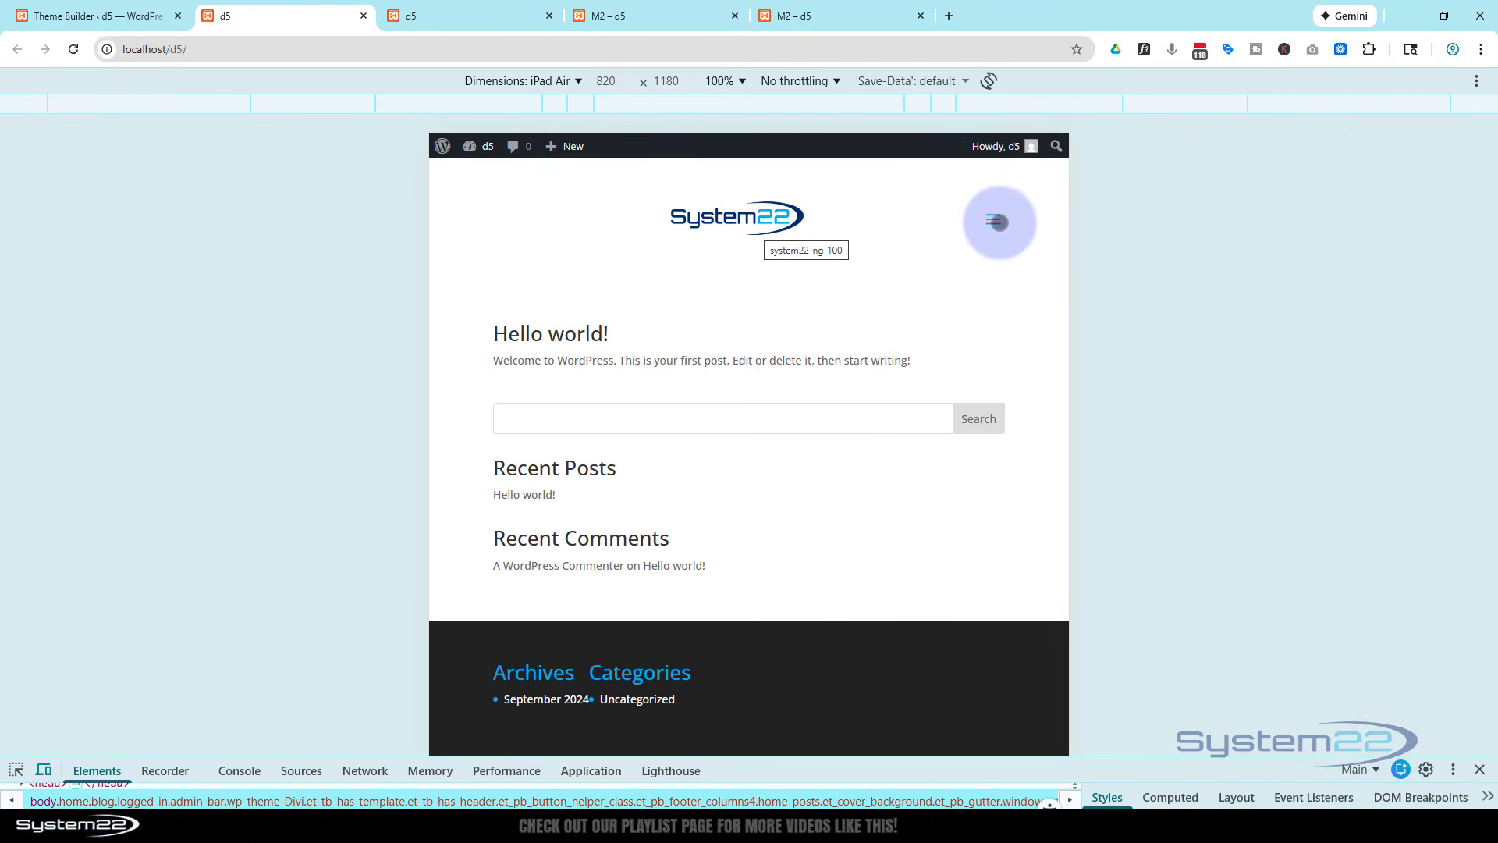
left_click(993, 221)
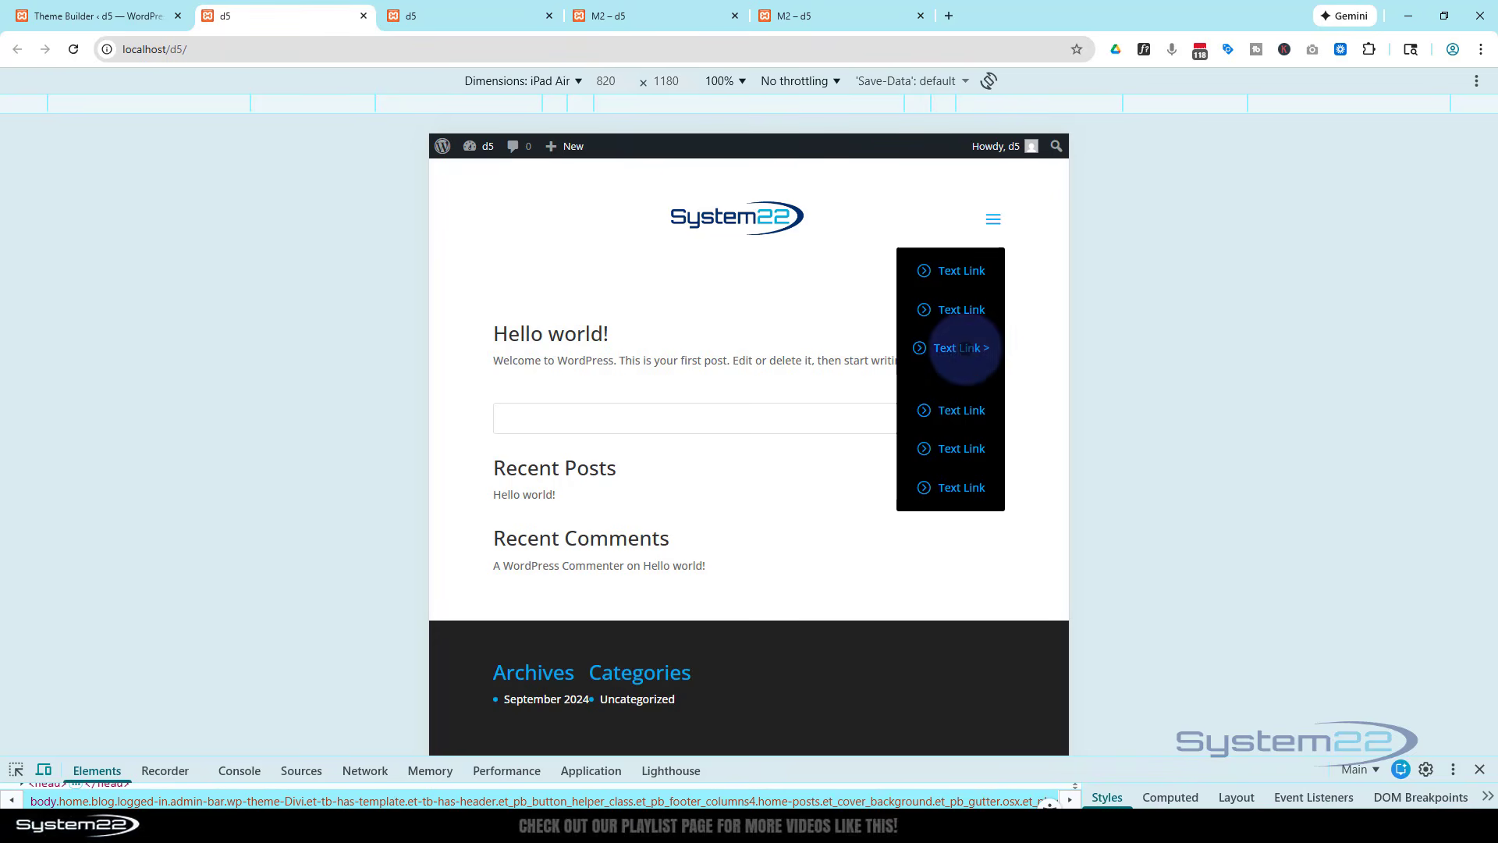
left_click(989, 349)
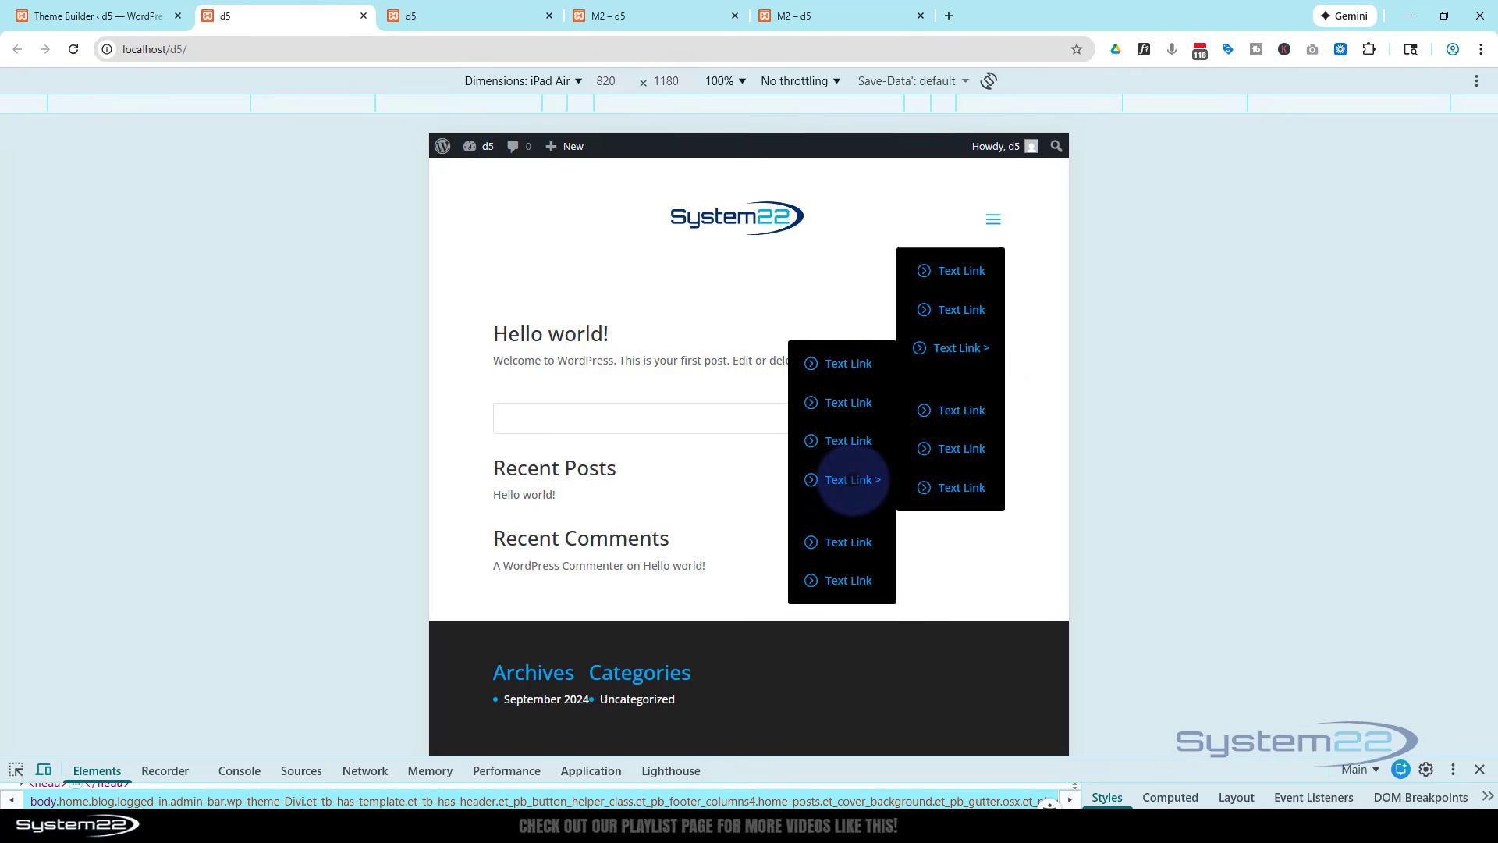
left_click(852, 480)
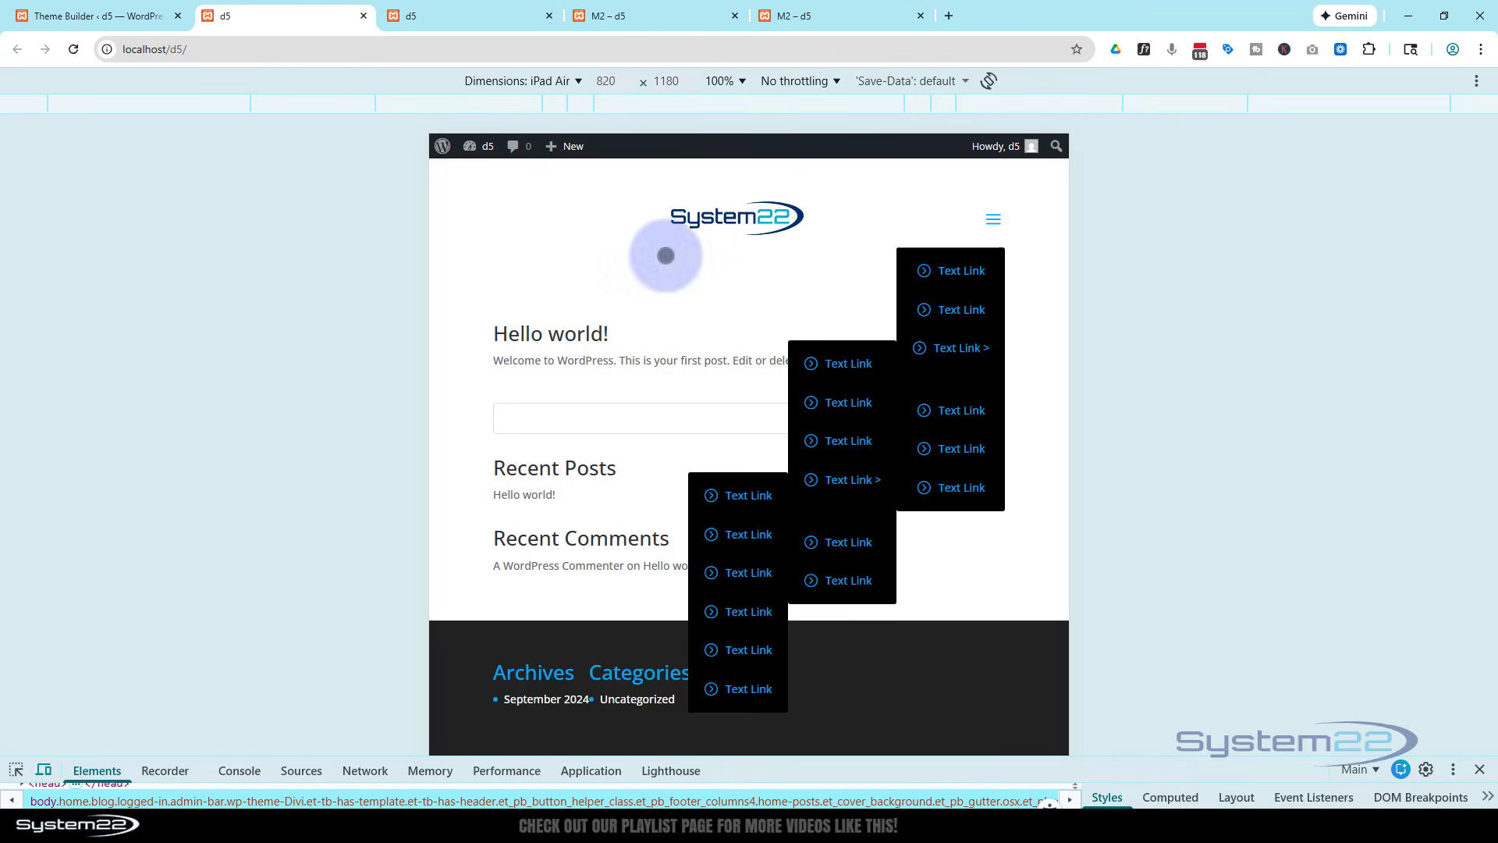
Preview the live site at iPhone 12 Pro size and check the hamburger menu's nested dropdowns down to the innermost level.
left_click(511, 78)
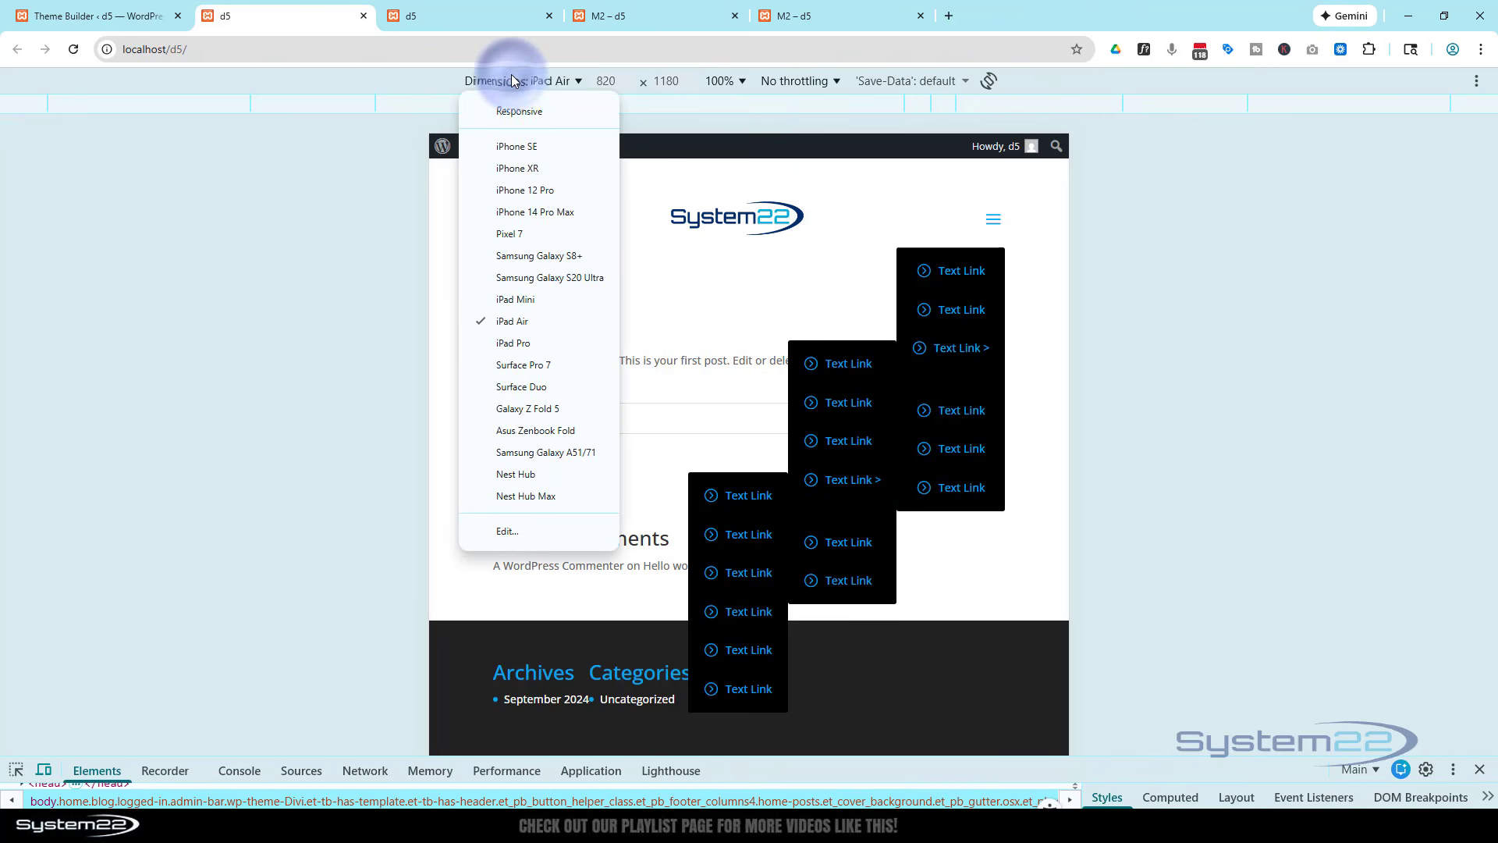
left_click(540, 189)
left_click(851, 223)
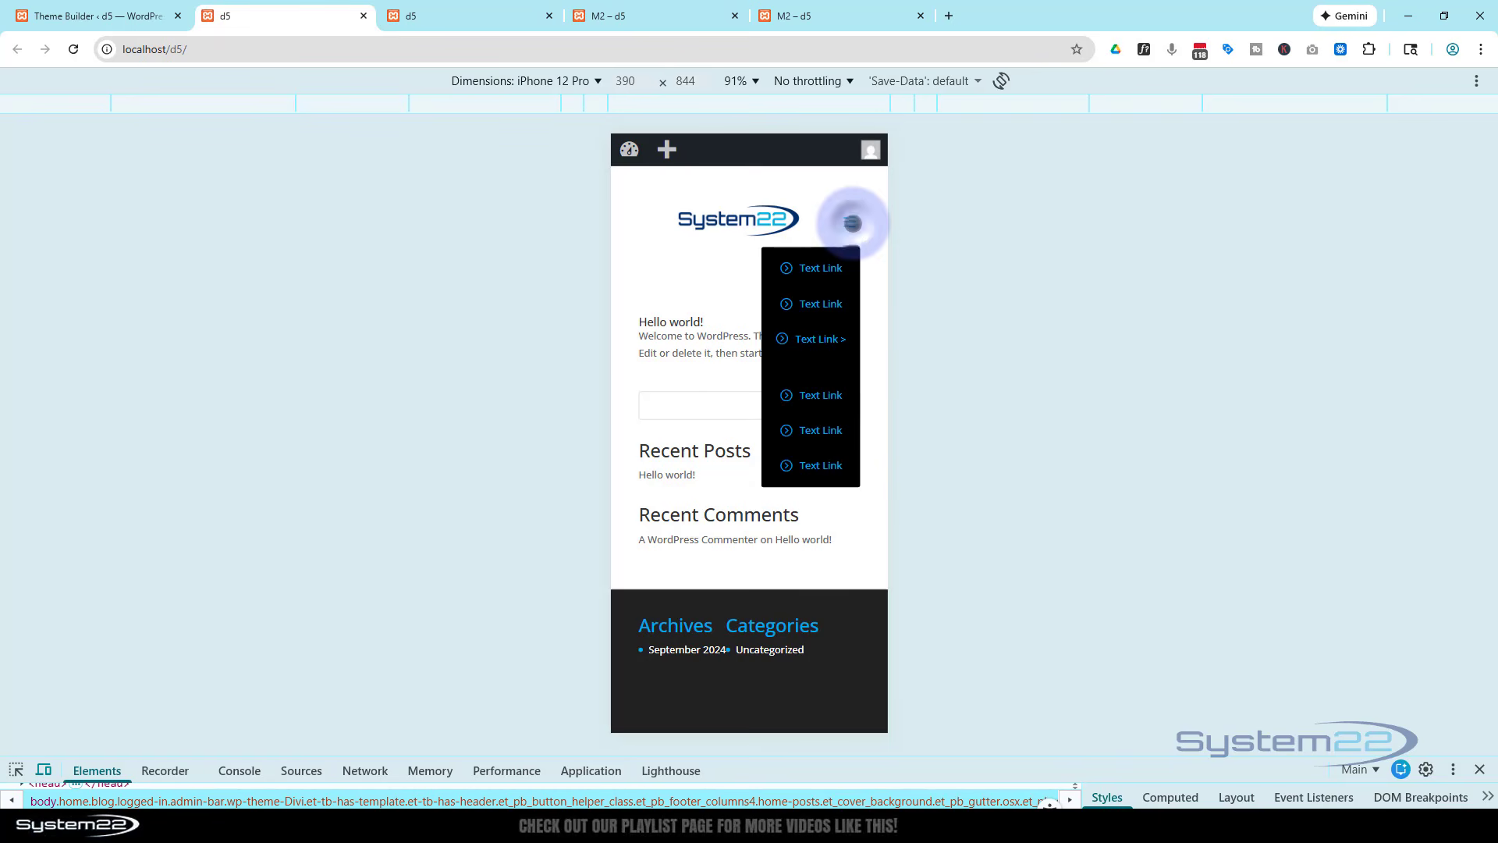
left_click(827, 338)
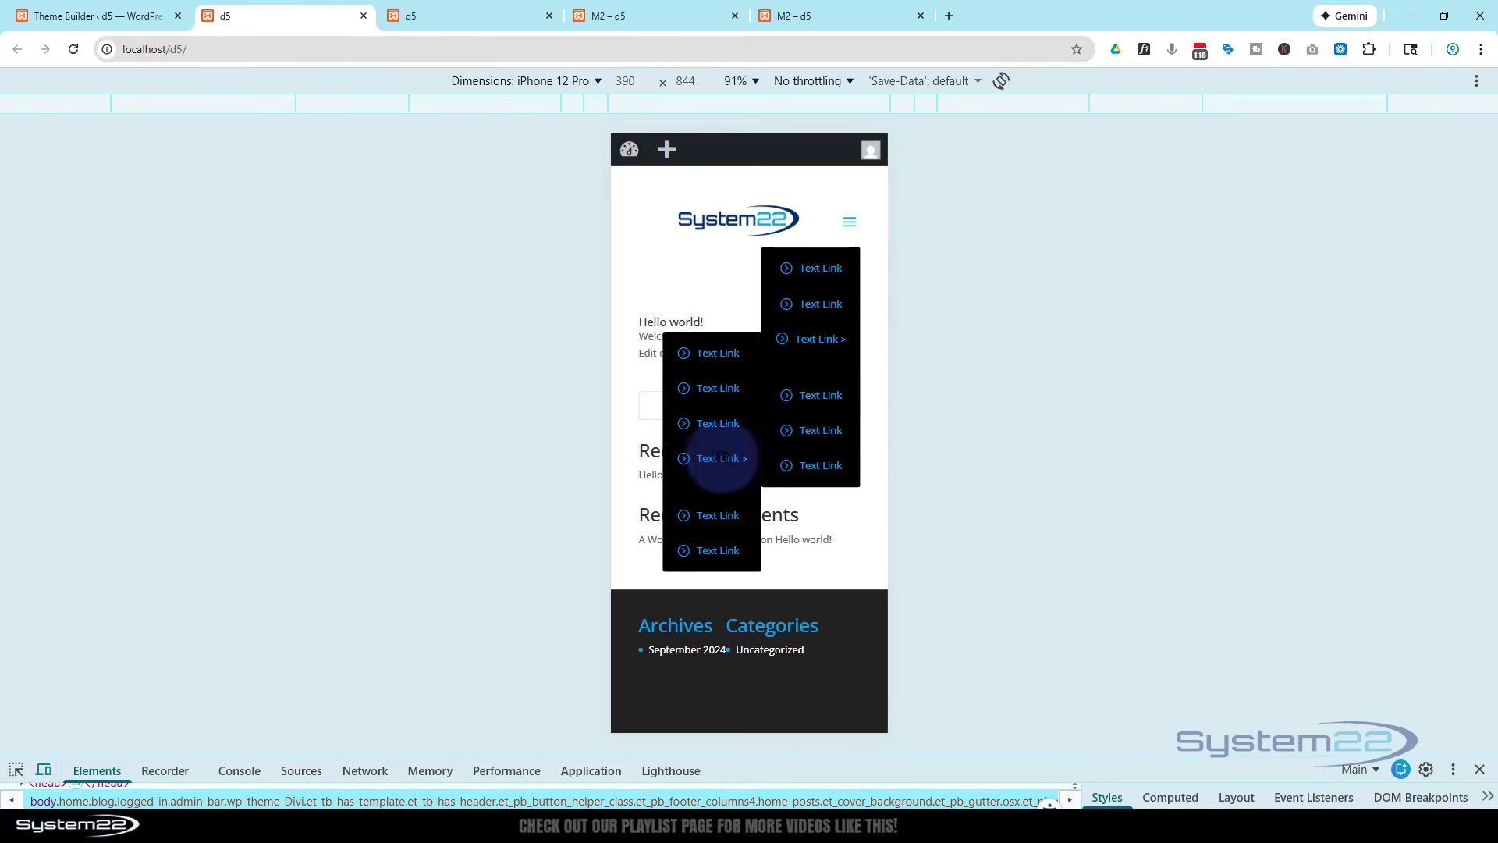
left_click(722, 458)
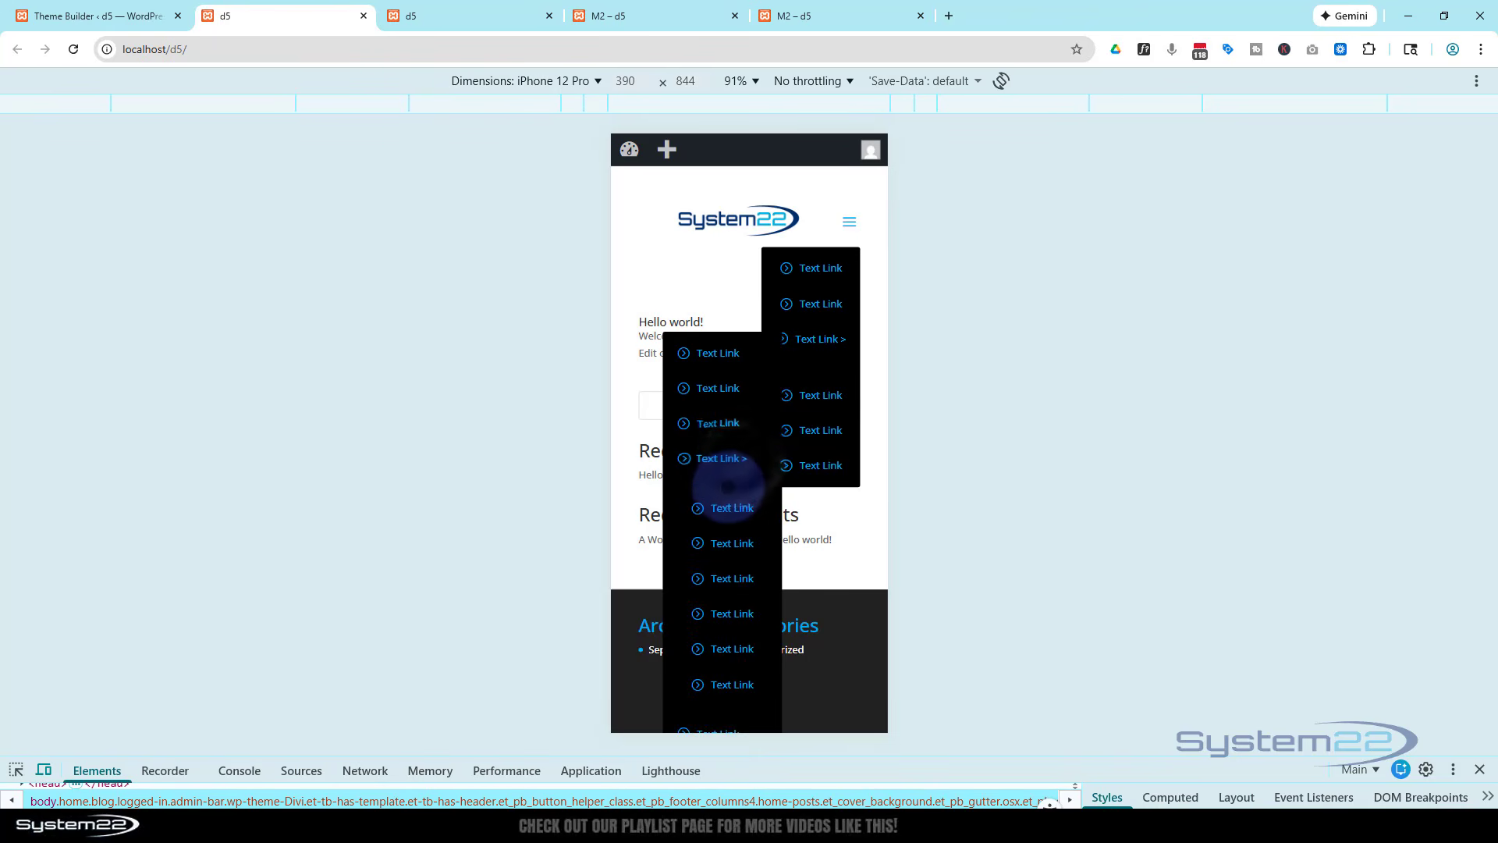
scroll(719, 499, "down", 2)
scroll(720, 488, "up", 2)
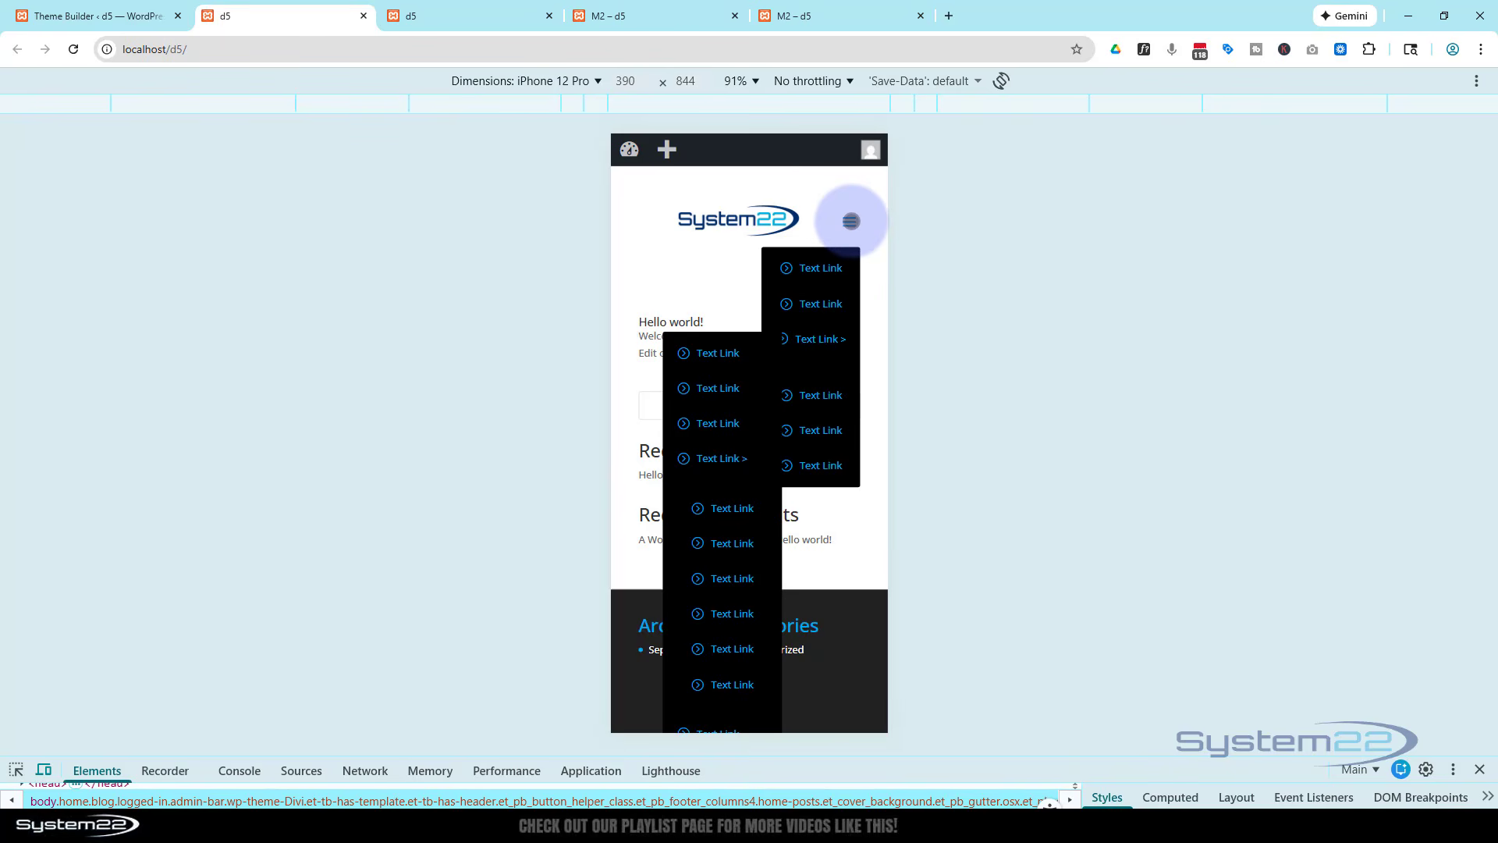
left_click(850, 221)
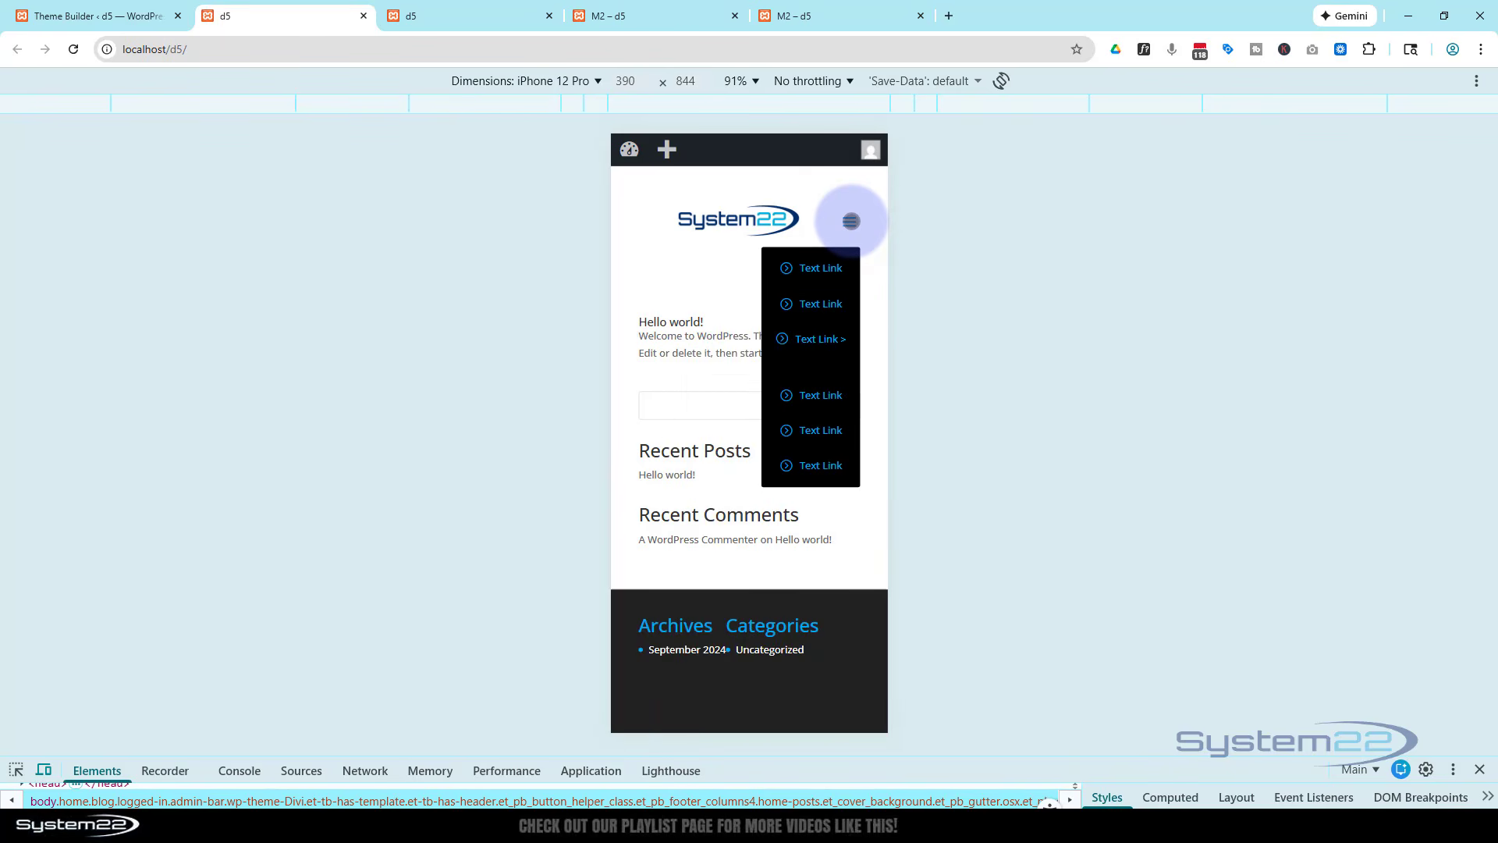
Close the device preview and recheck the third header link's dropdown and its nested submenu on the desktop layout.
left_click(1480, 770)
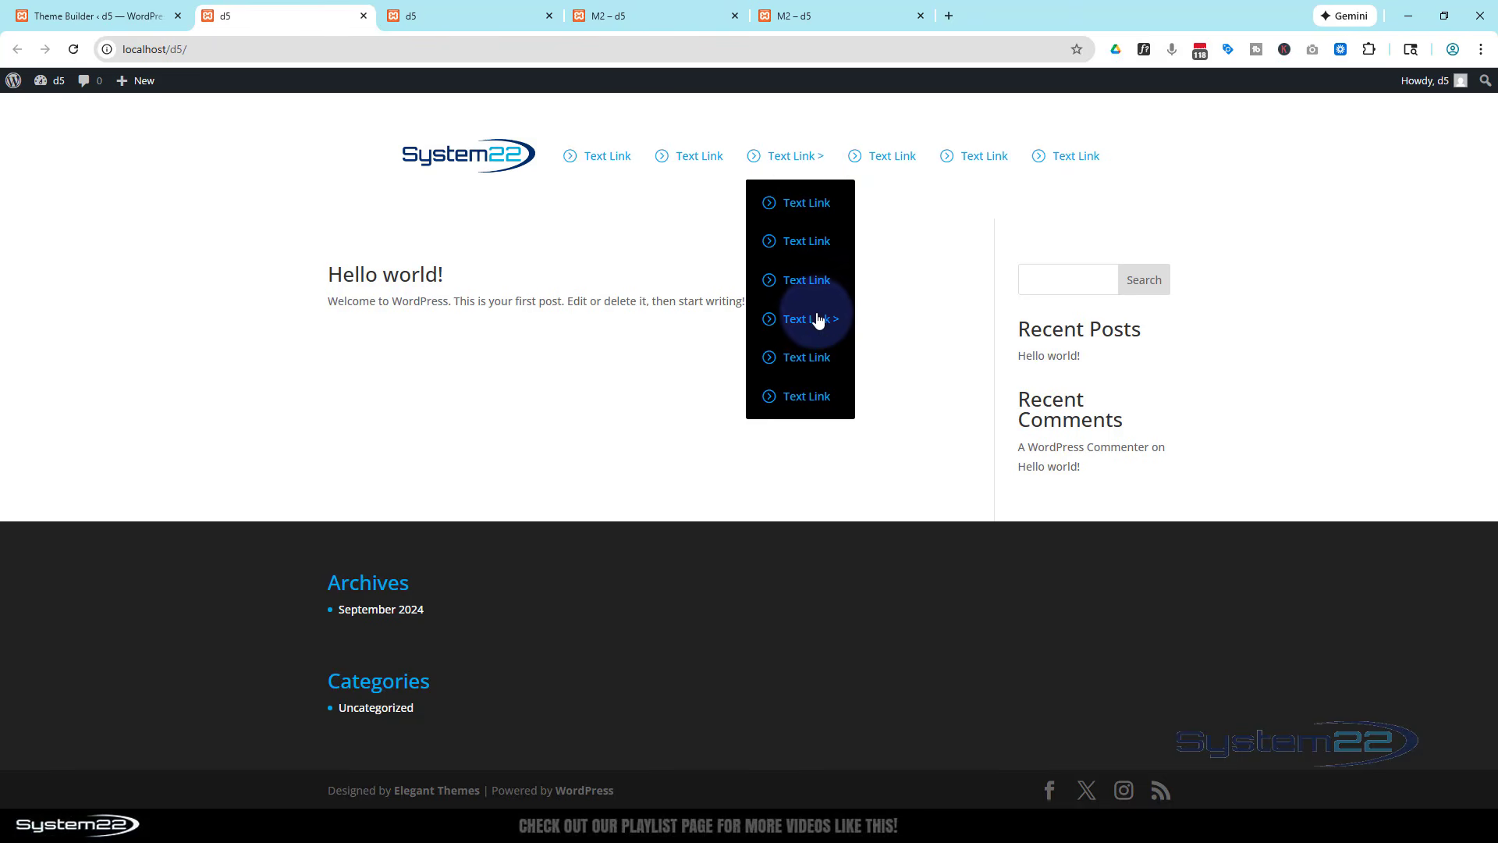
mouse_move(820, 326)
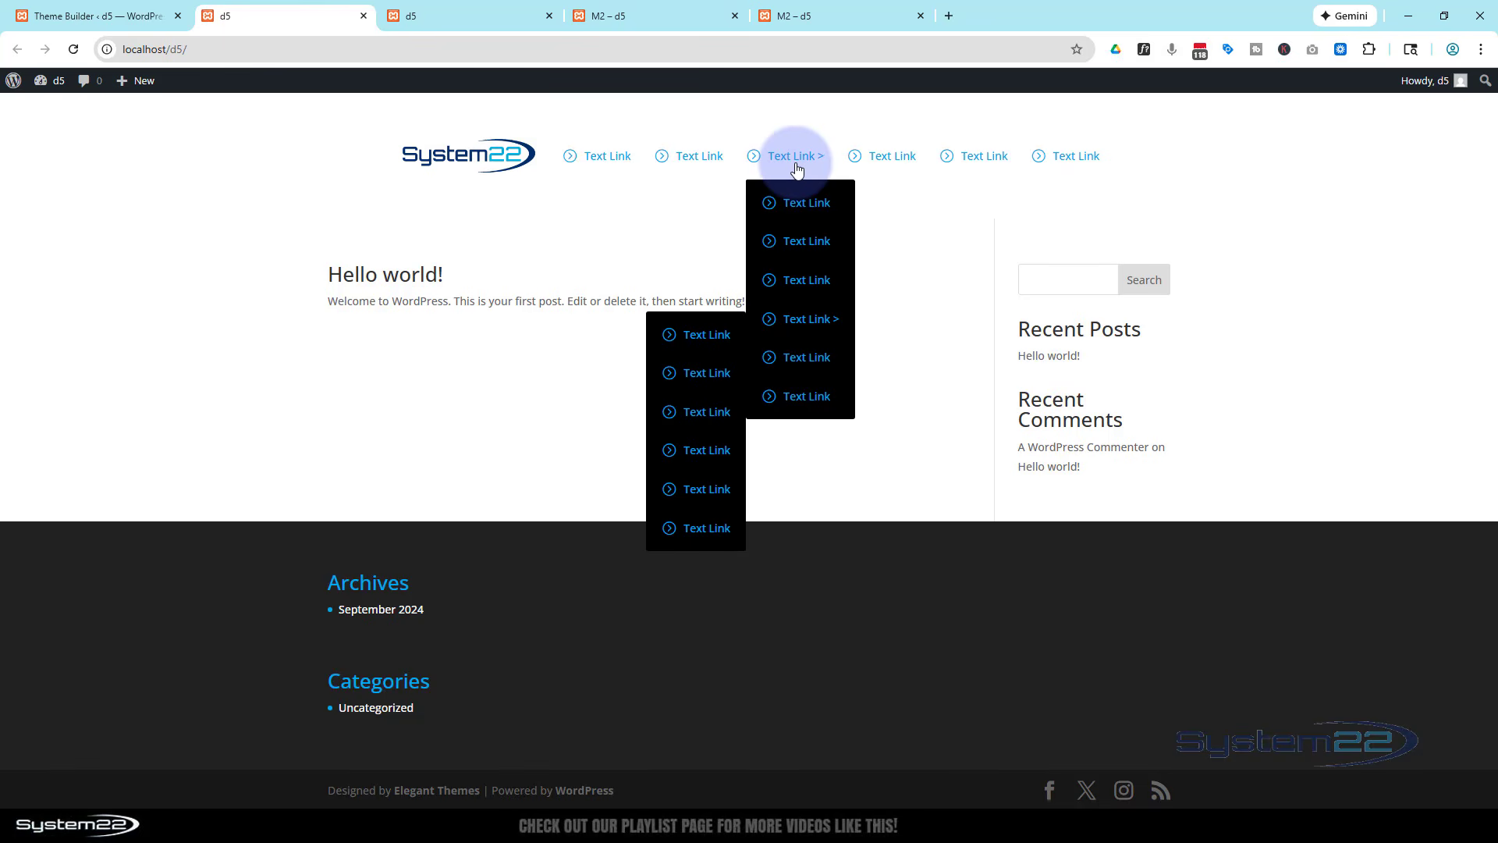
left_click(814, 321)
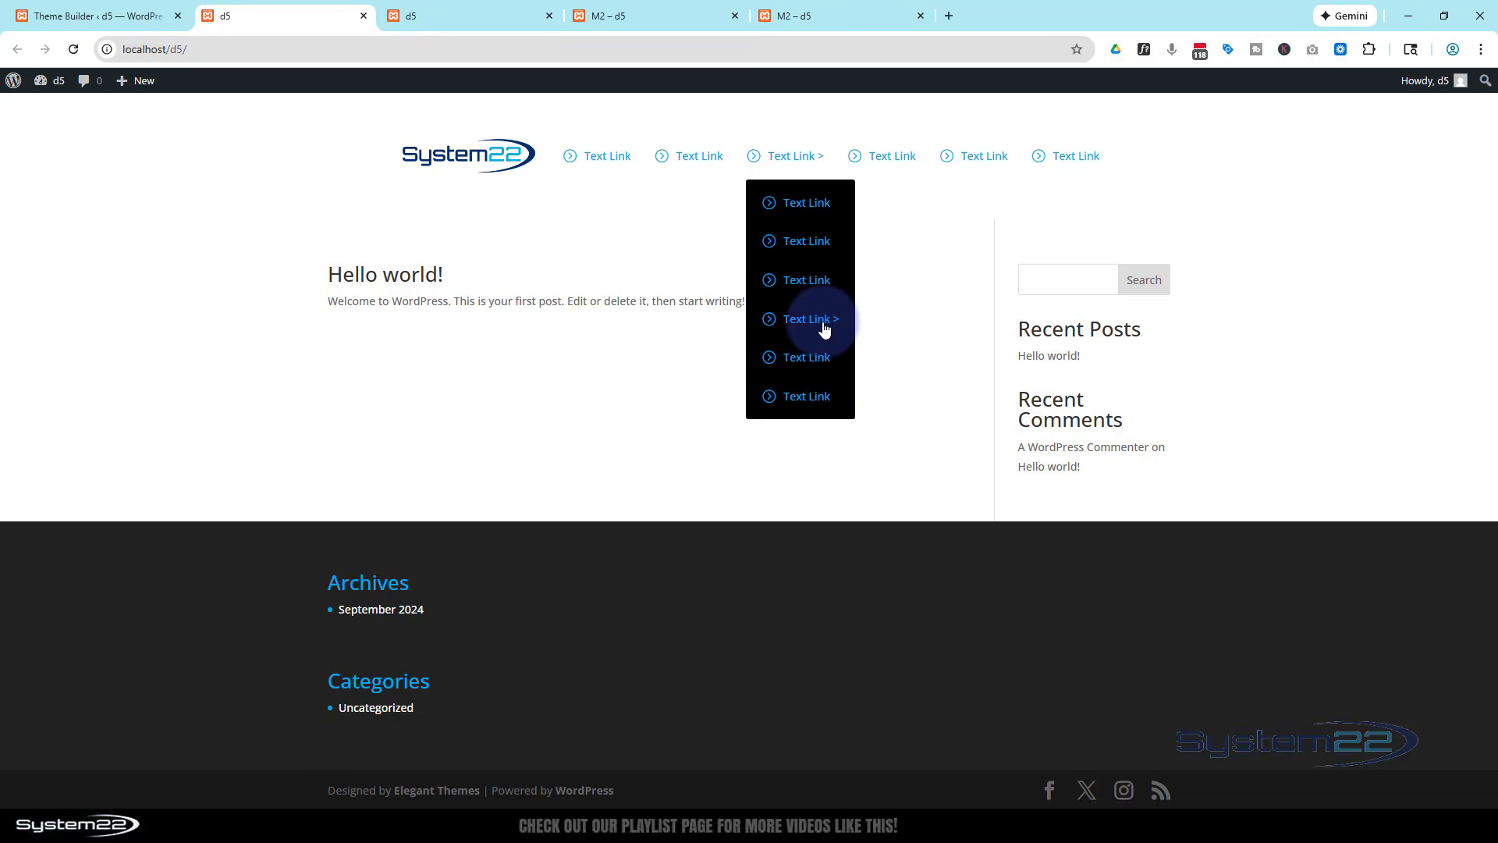
Toggle the innermost submenu under the third header link's dropdown on the desktop layout to check how it opens and closes.
left_click(826, 327)
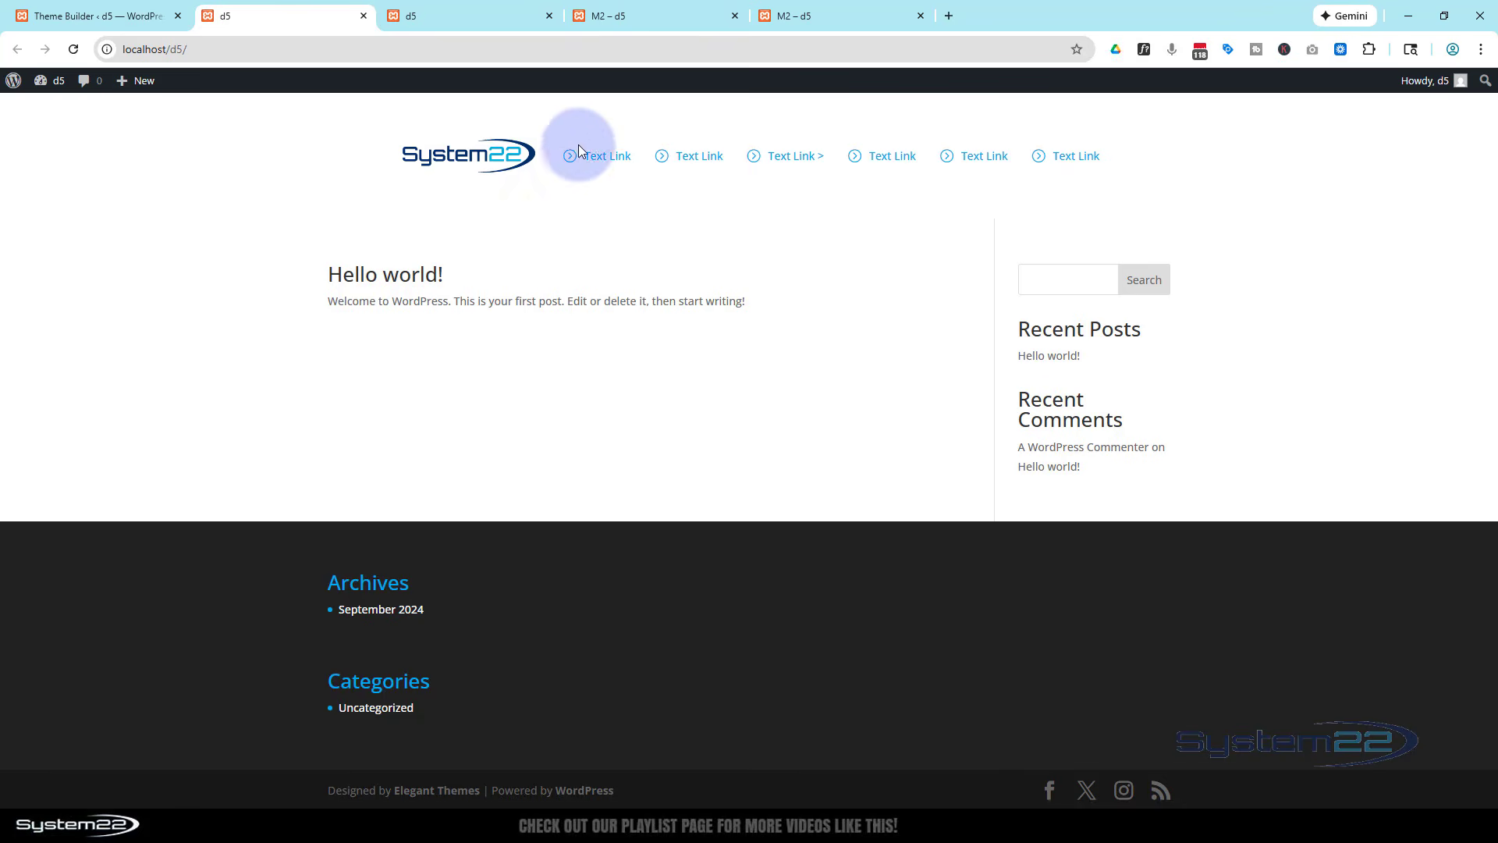
mouse_move(808, 167)
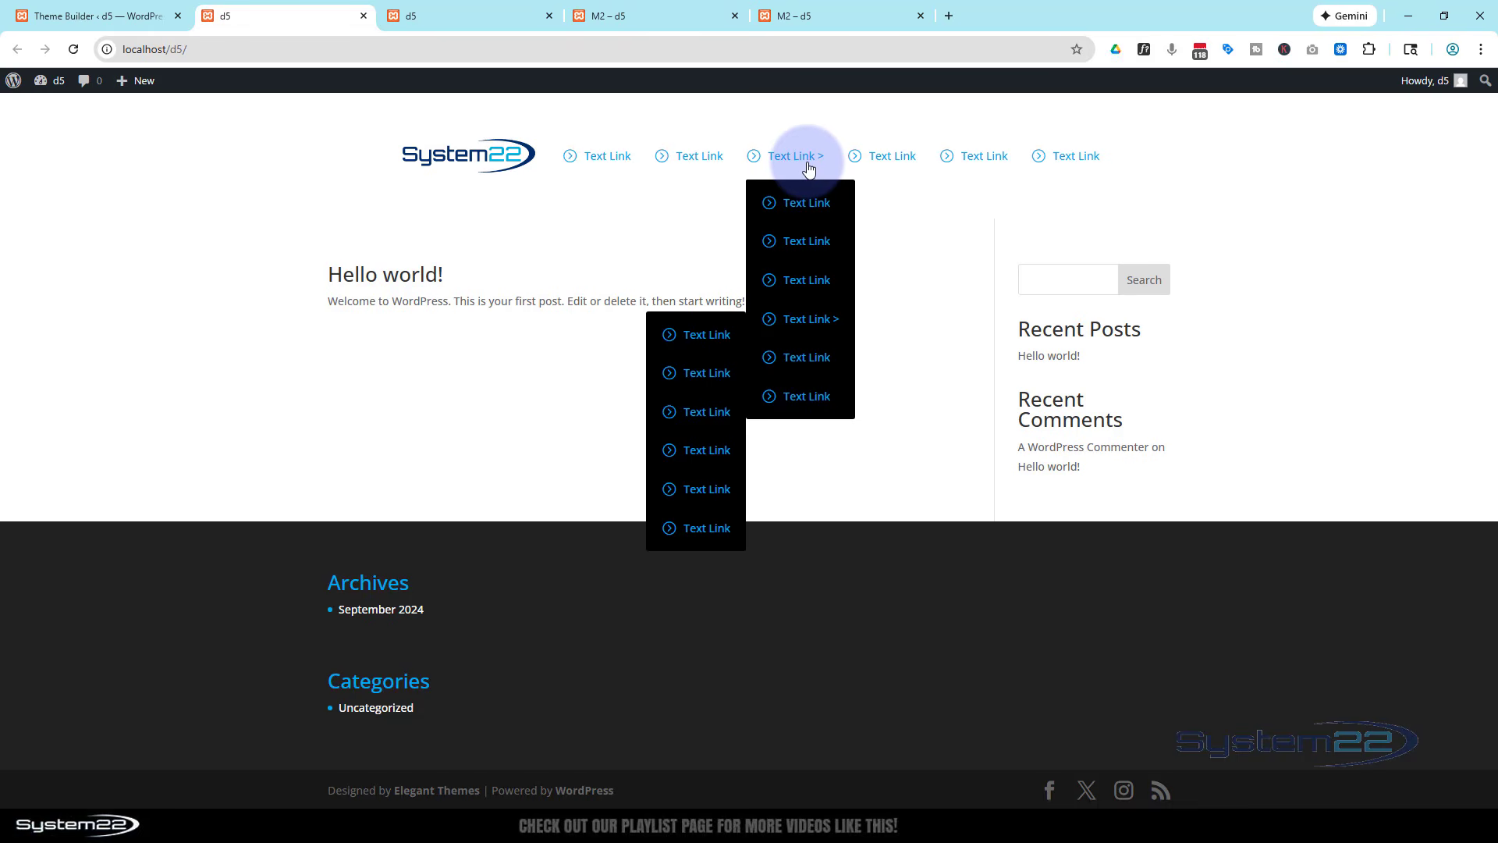
left_click(825, 321)
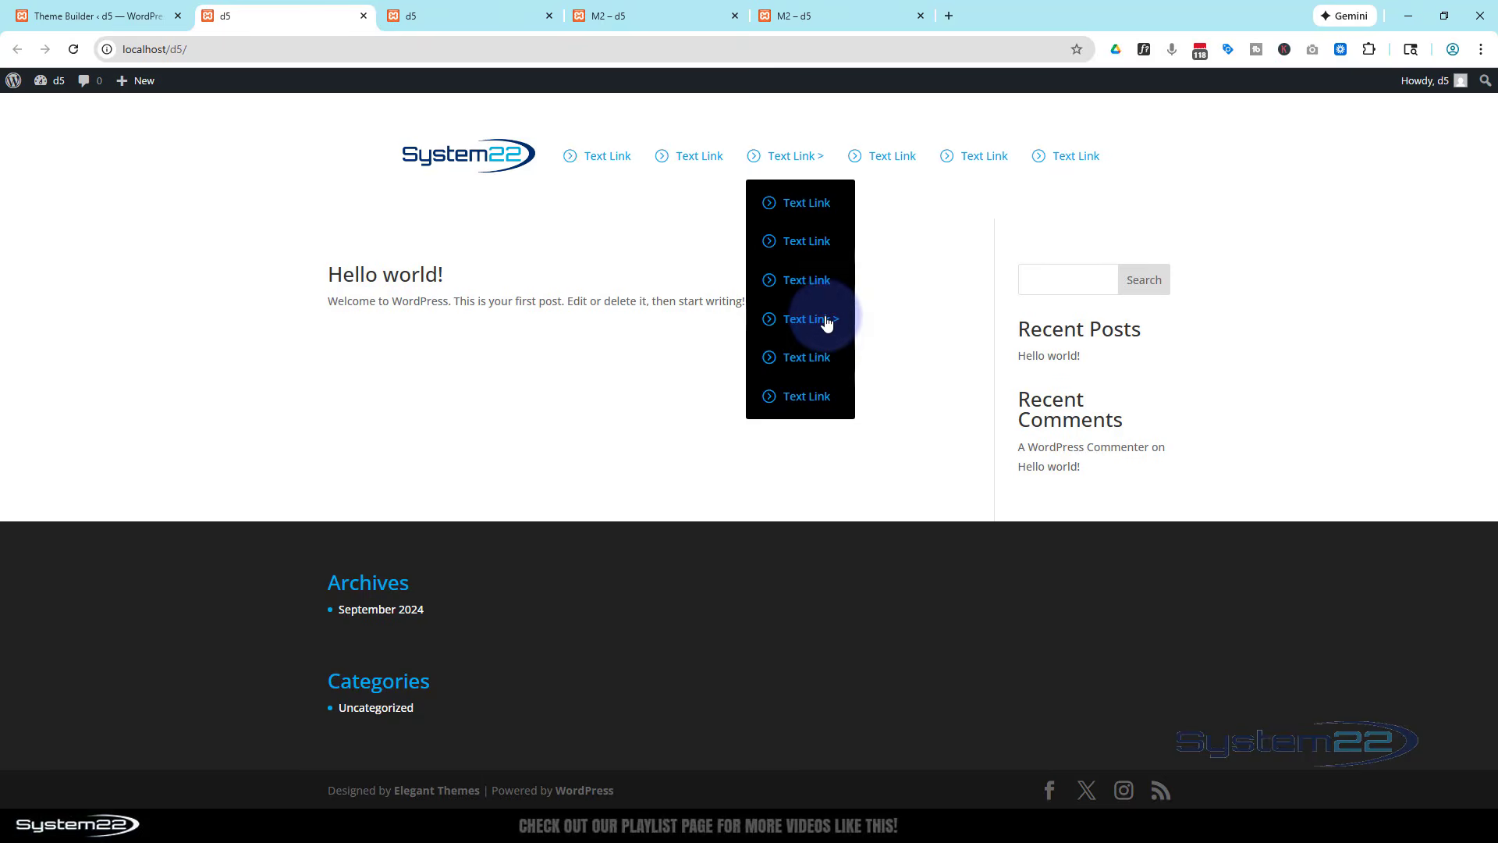
mouse_move(825, 320)
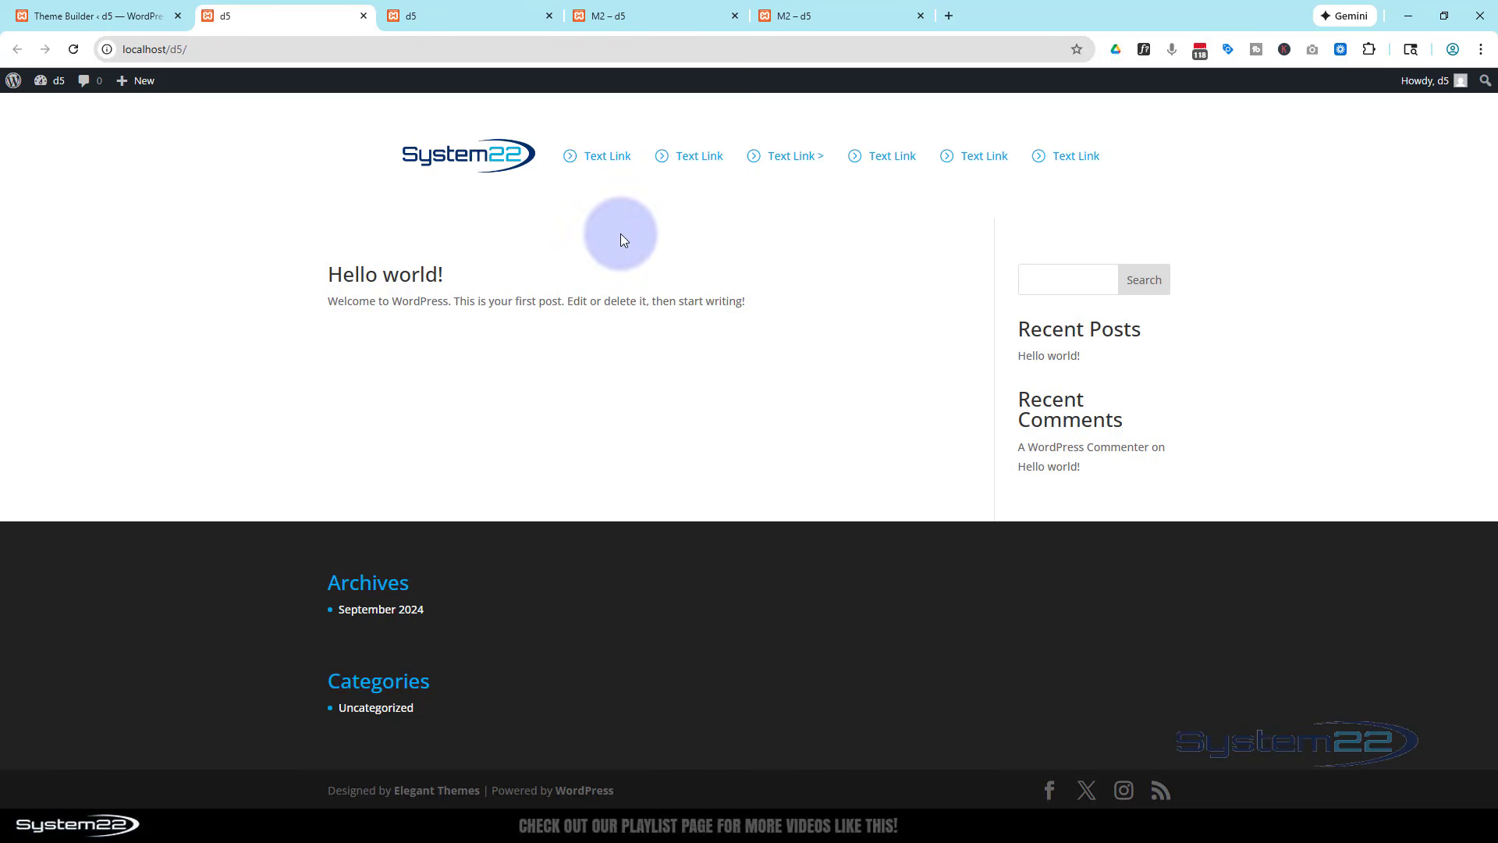
Check the hamburger menu down to its innermost inline dropdown at iPhone 12 Pro size, and return to the desktop layout.
key("ctrl+shift+i")
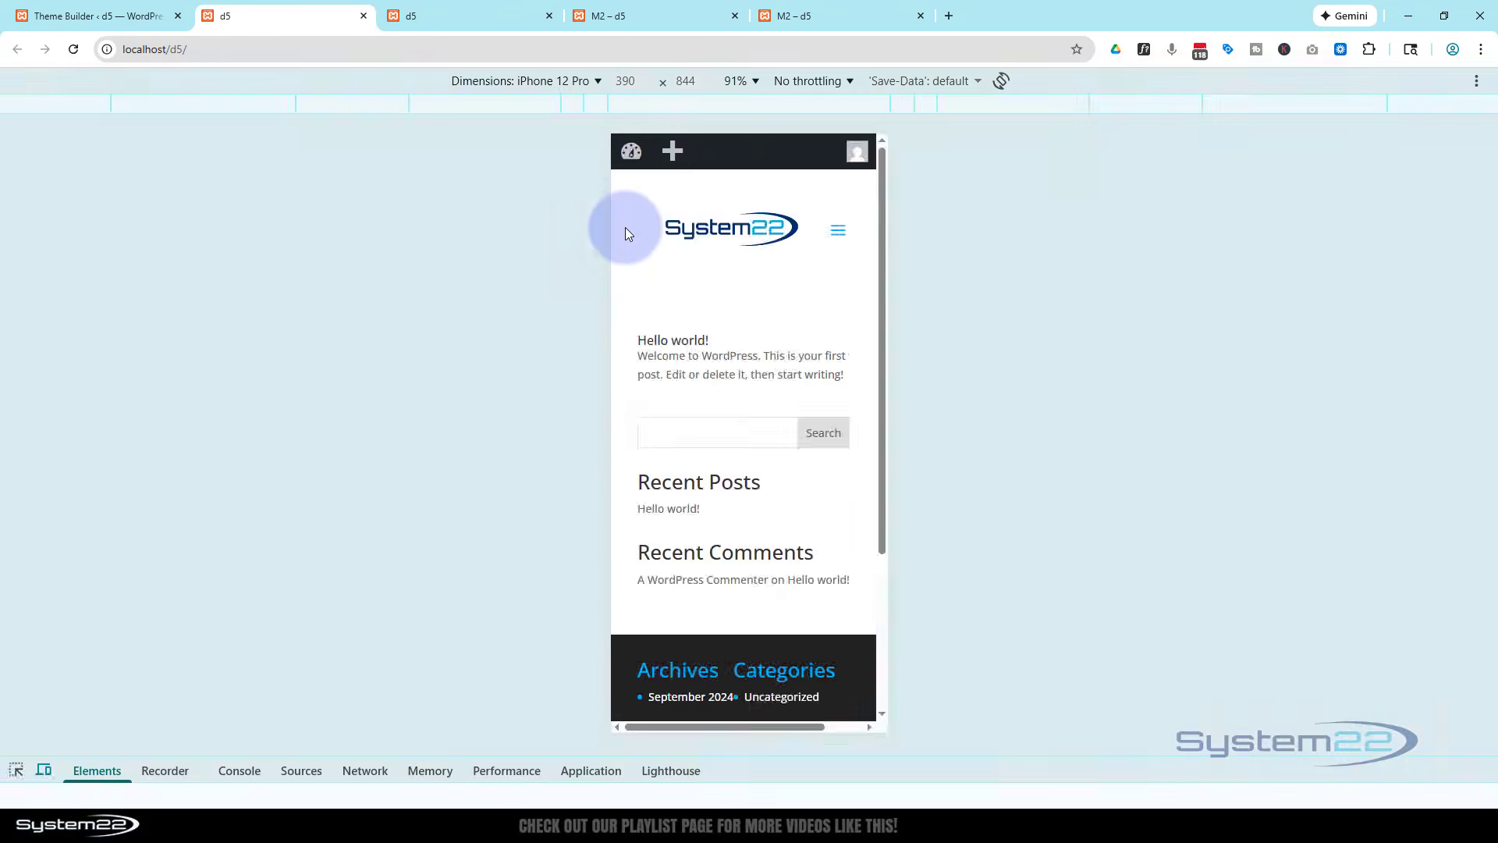
left_click(850, 224)
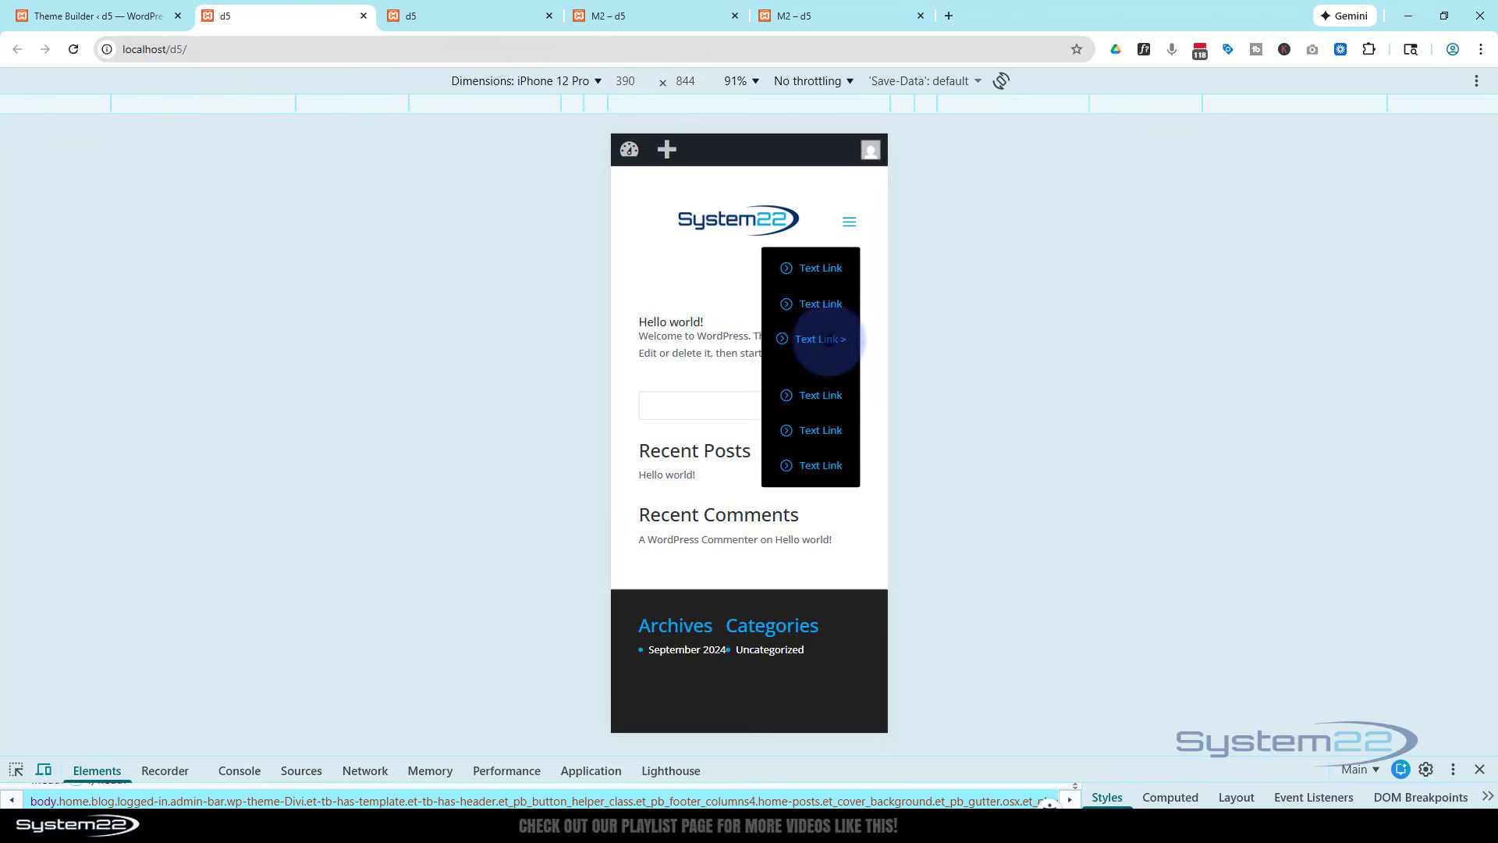
left_click(821, 337)
left_click(722, 459)
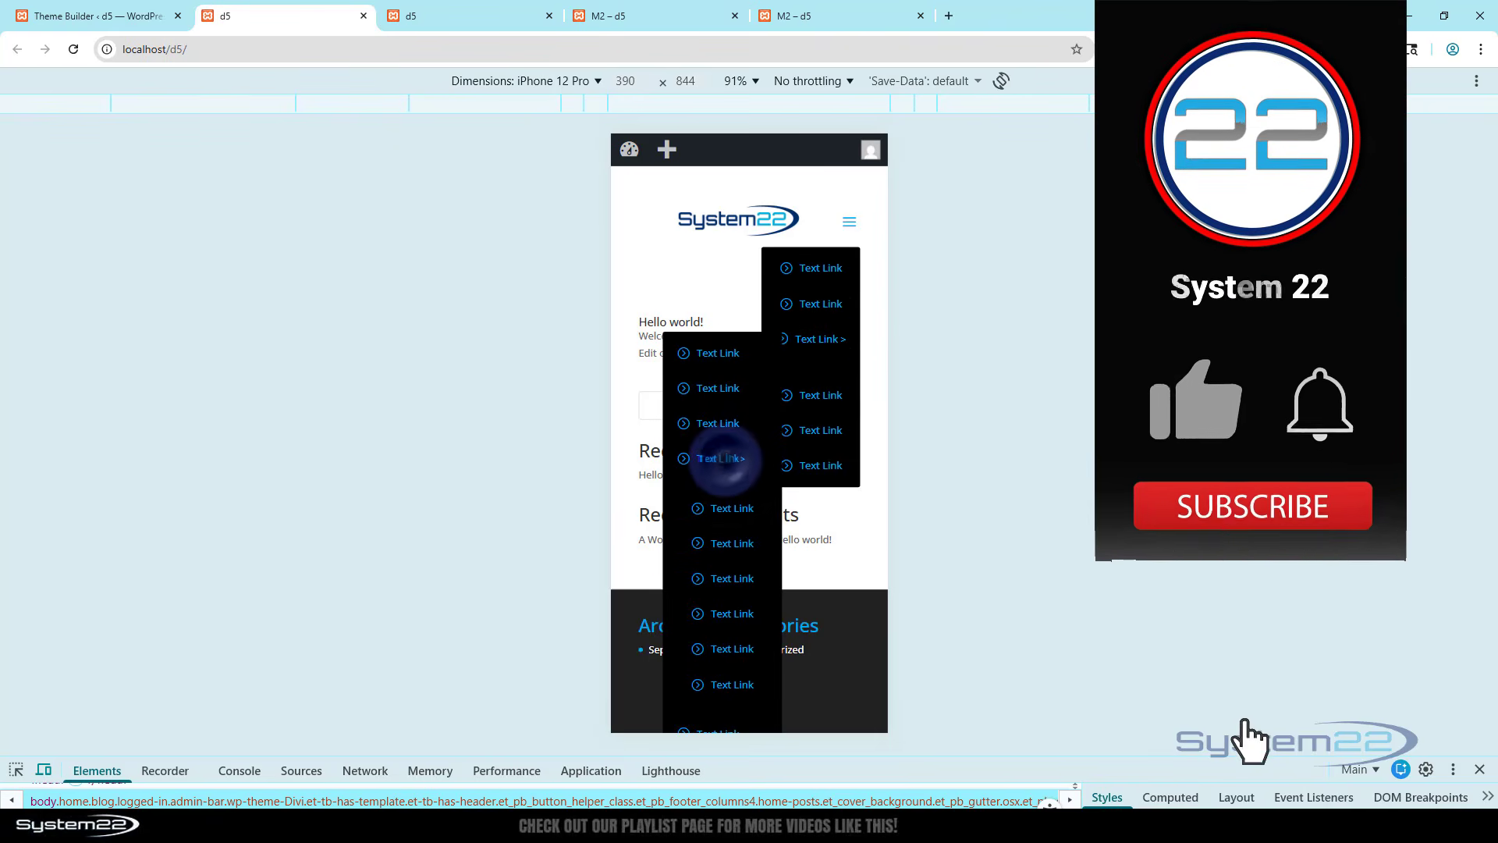
left_click(849, 223)
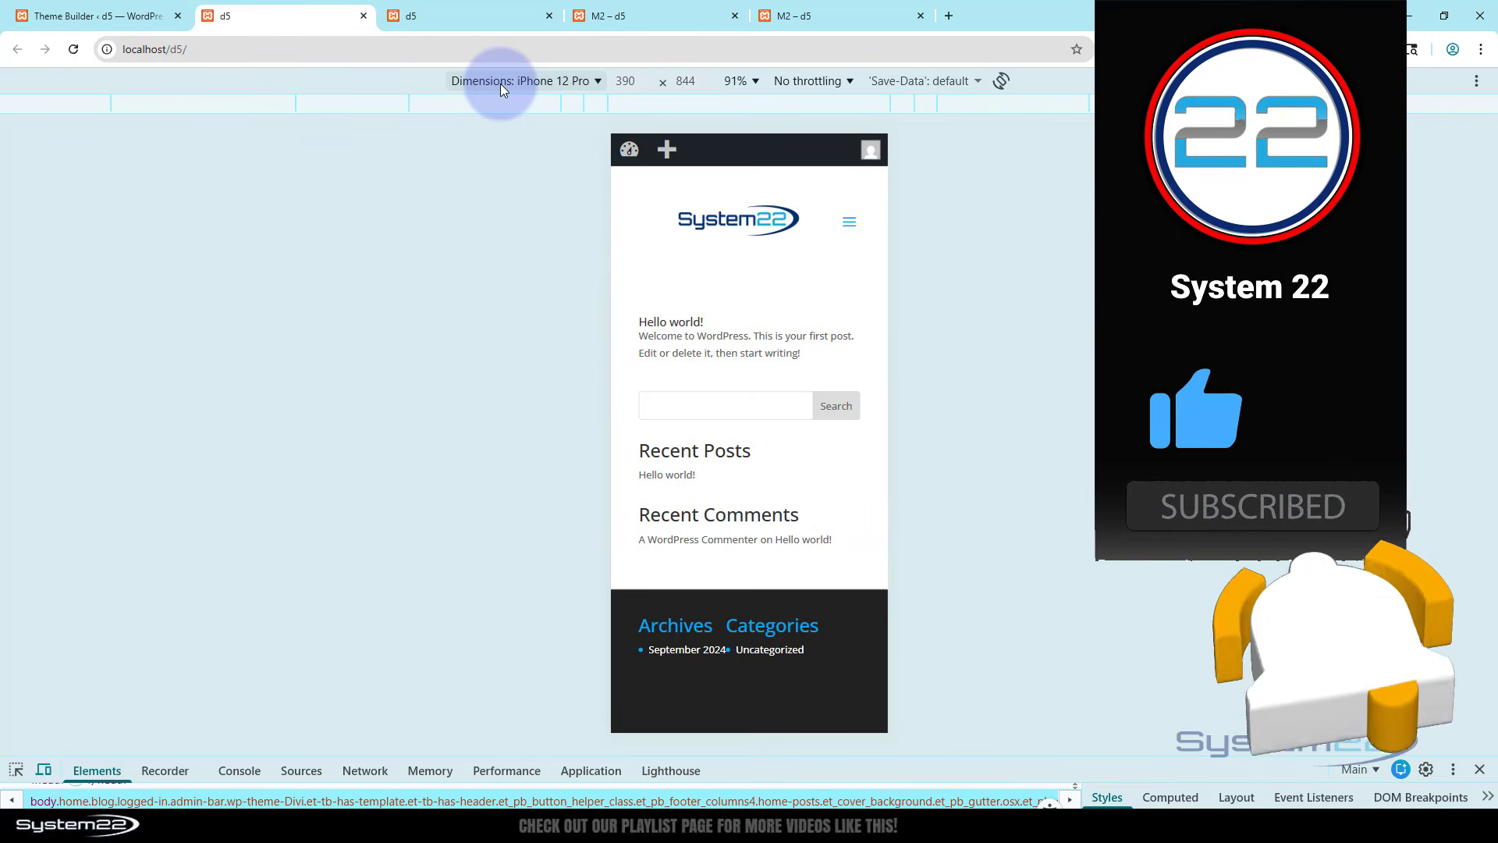
key("F12")
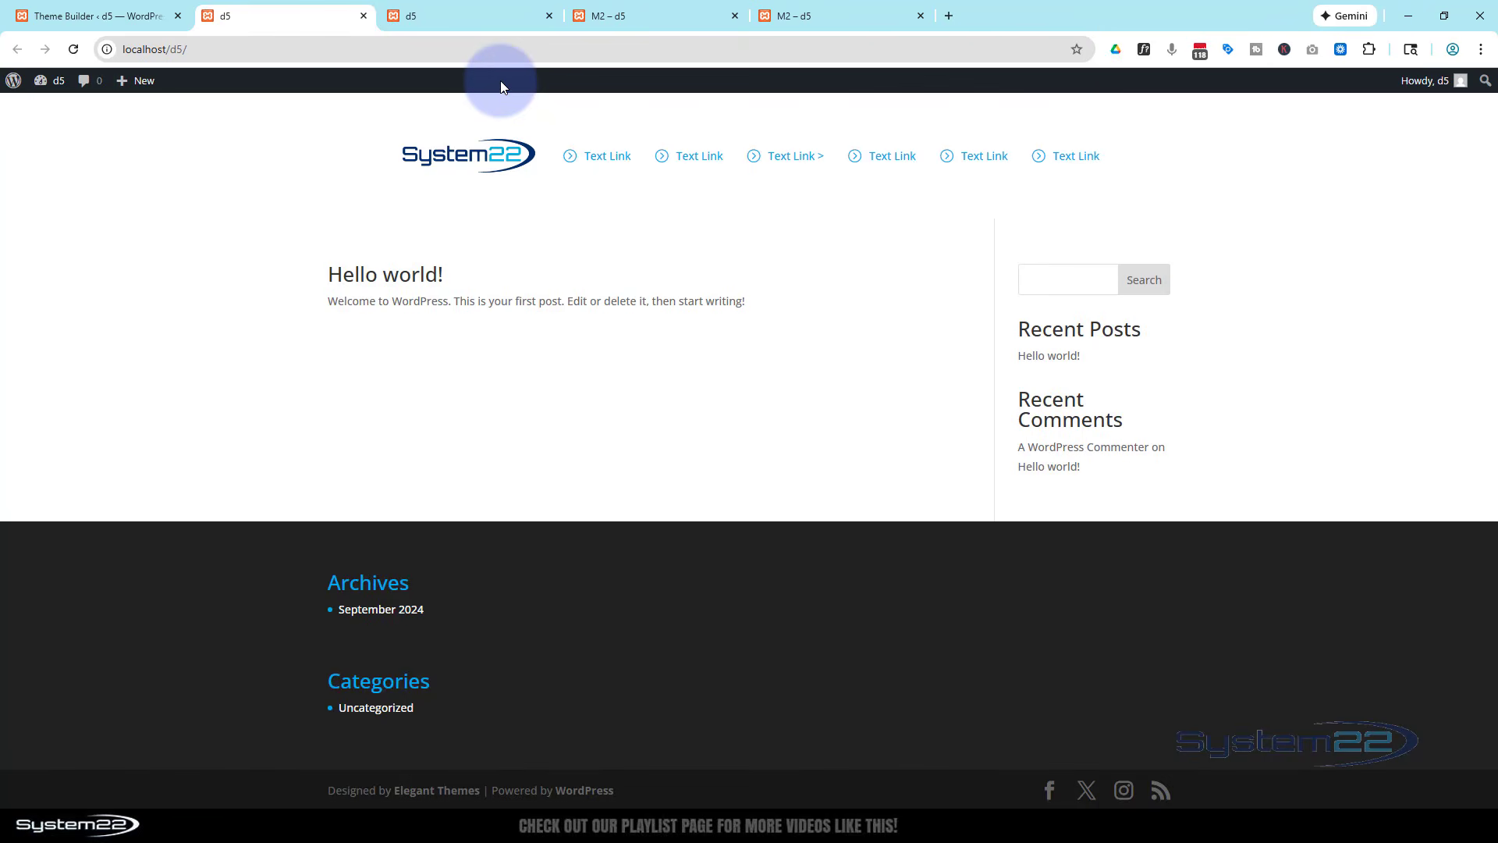